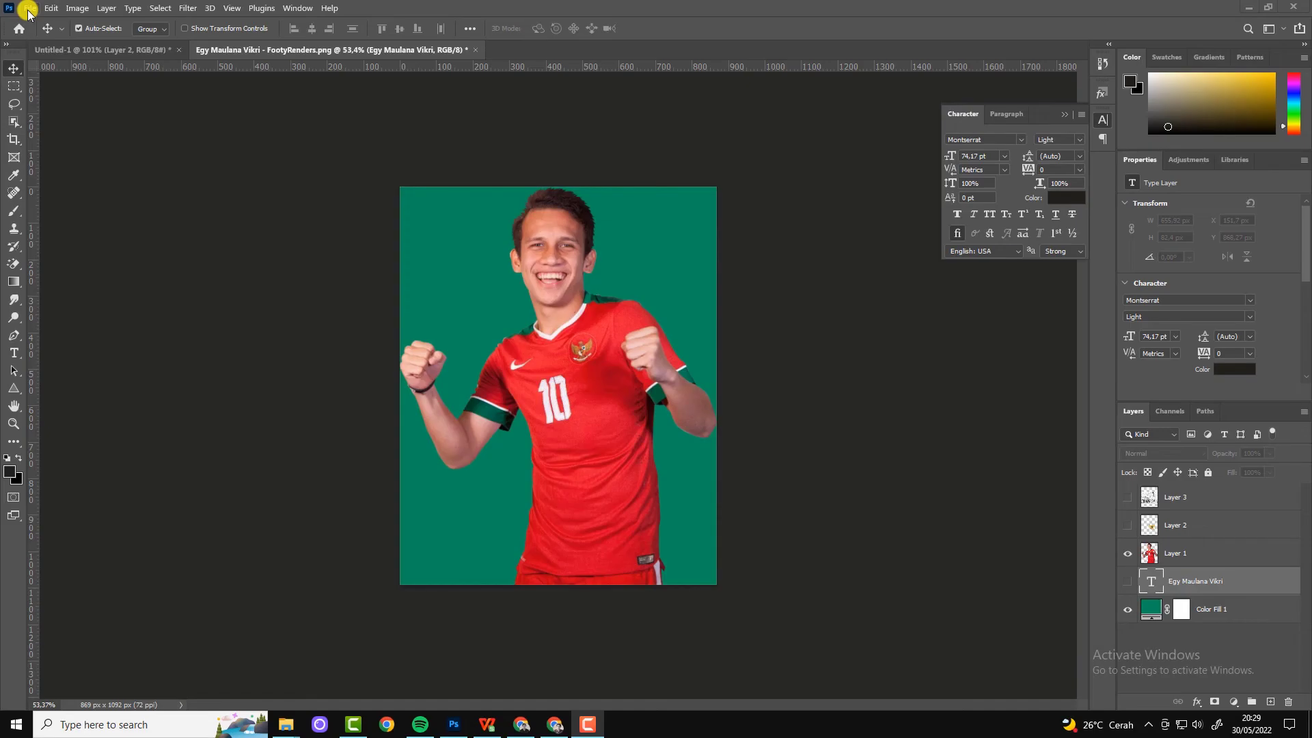
Step: Start a new Photoshop document from the File menu
{"action": "left_click", "coordinate": [30, 8]}
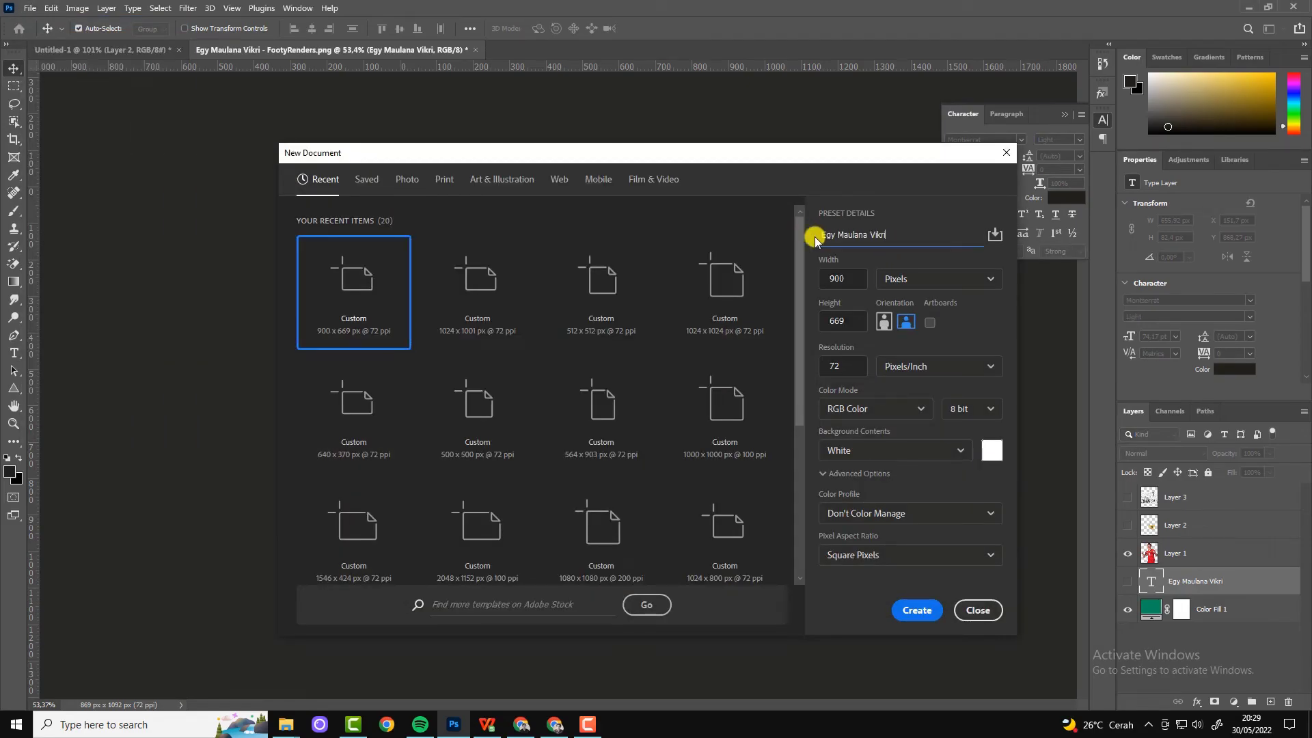
Step: Create a 1080 × 1080 px document at 150 ppi
{"action": "key", "text": "Tab"}
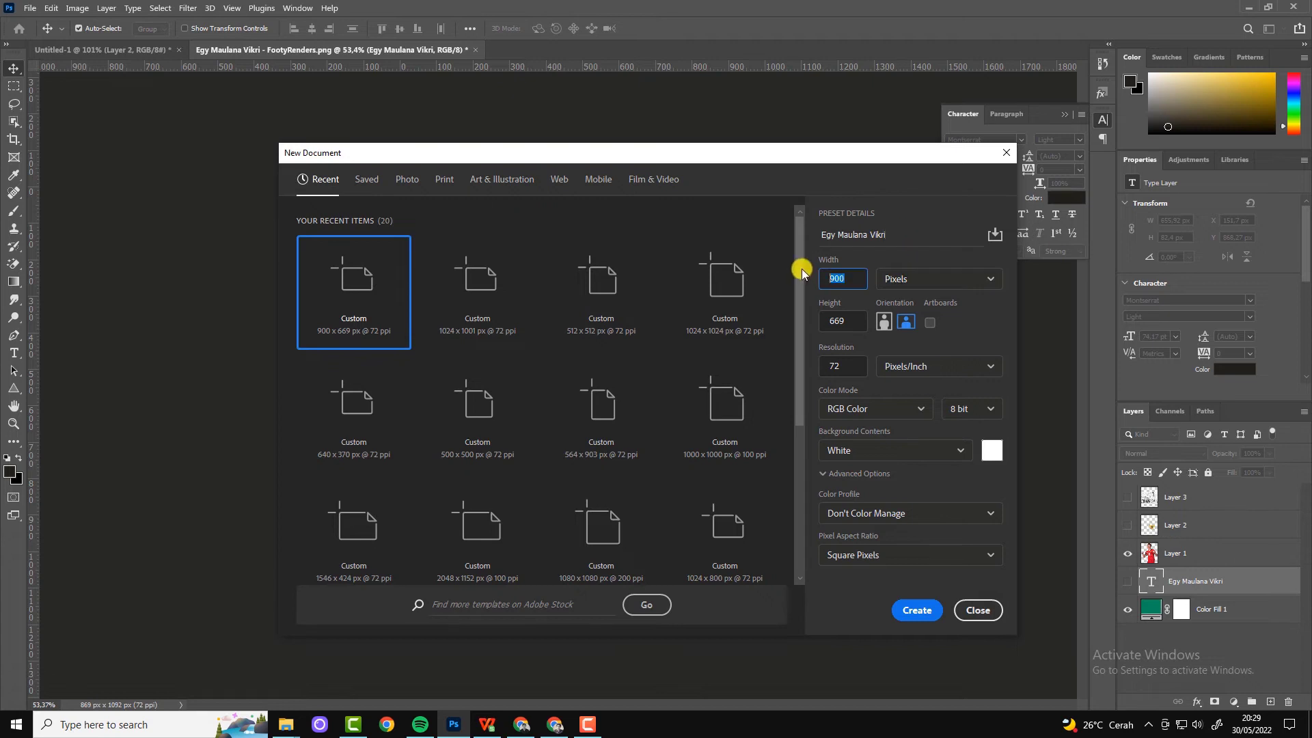
{"action": "type", "text": "1080"}
{"action": "key", "text": "Tab"}
{"action": "type", "text": "1080"}
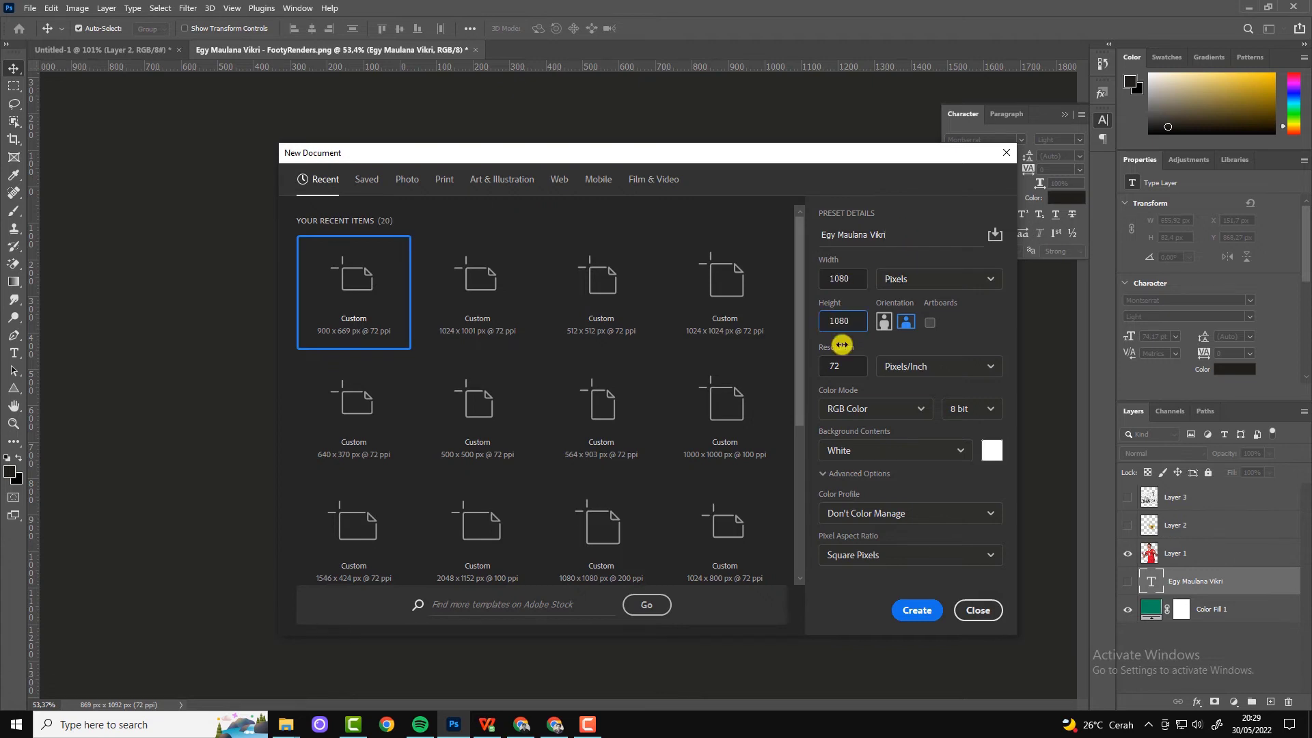
{"action": "key", "text": "Tab"}
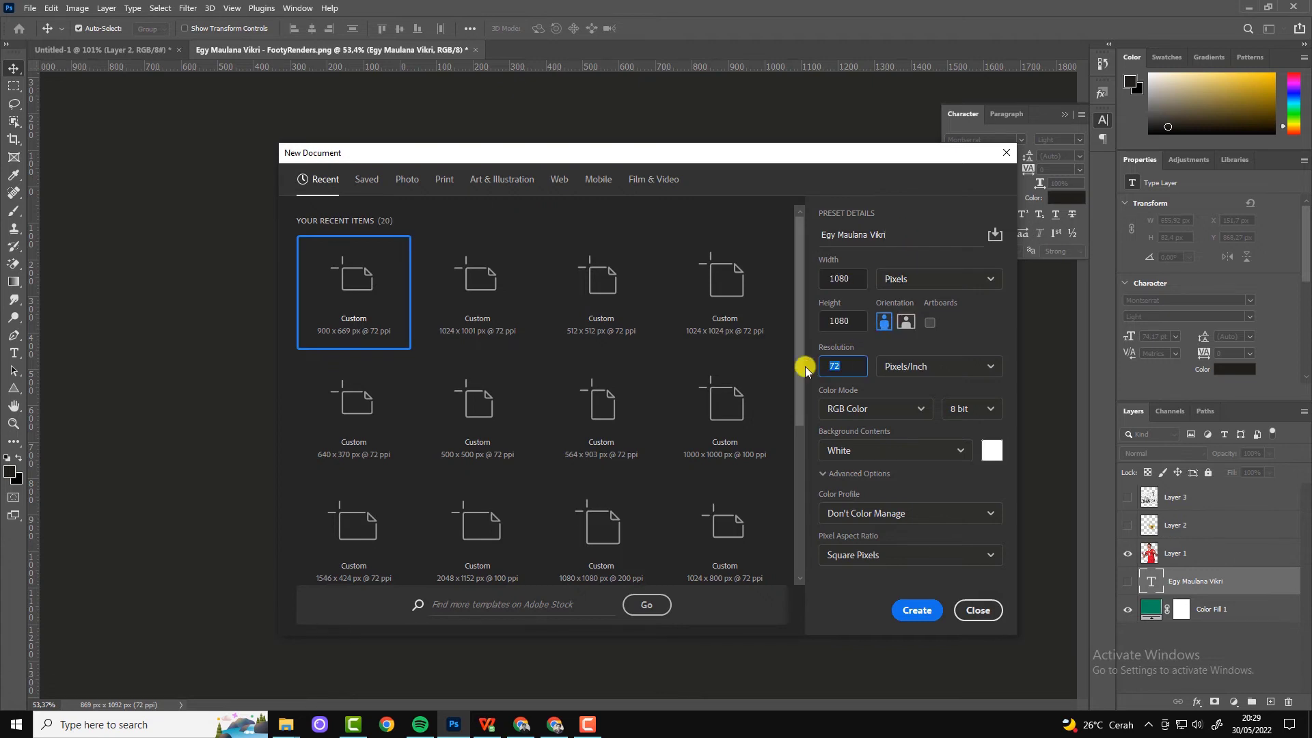
{"action": "type", "text": "50"}
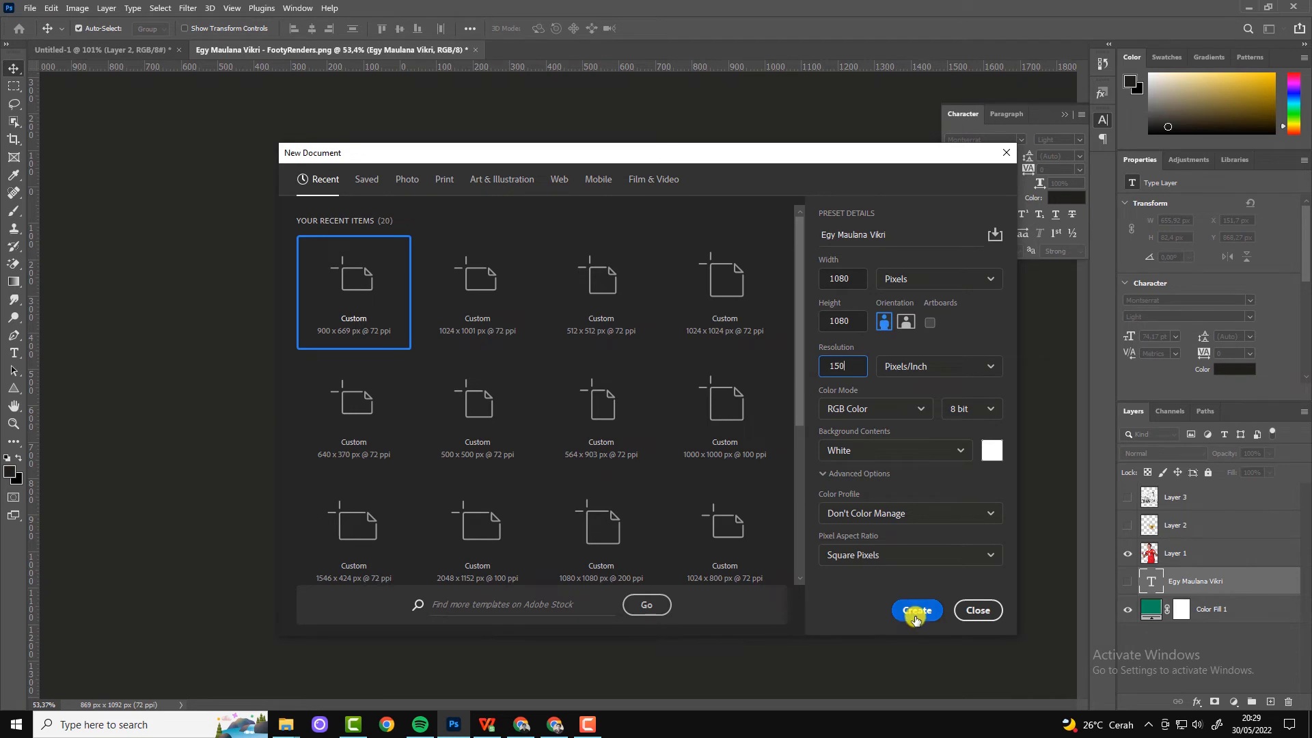
{"action": "left_click", "coordinate": [916, 610]}
Step: Drag the No.10 player into the square document and scale him down to fit
{"action": "left_click", "coordinate": [143, 49]}
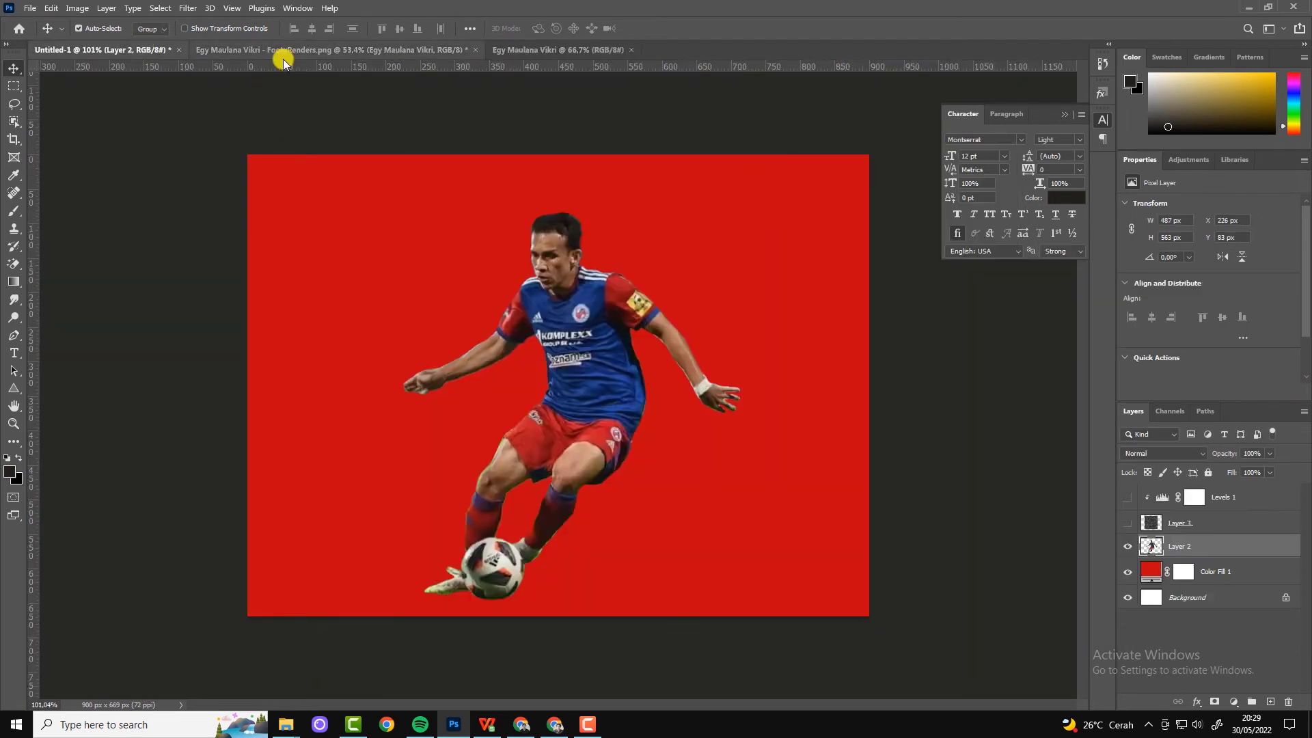
{"action": "left_click", "coordinate": [283, 50]}
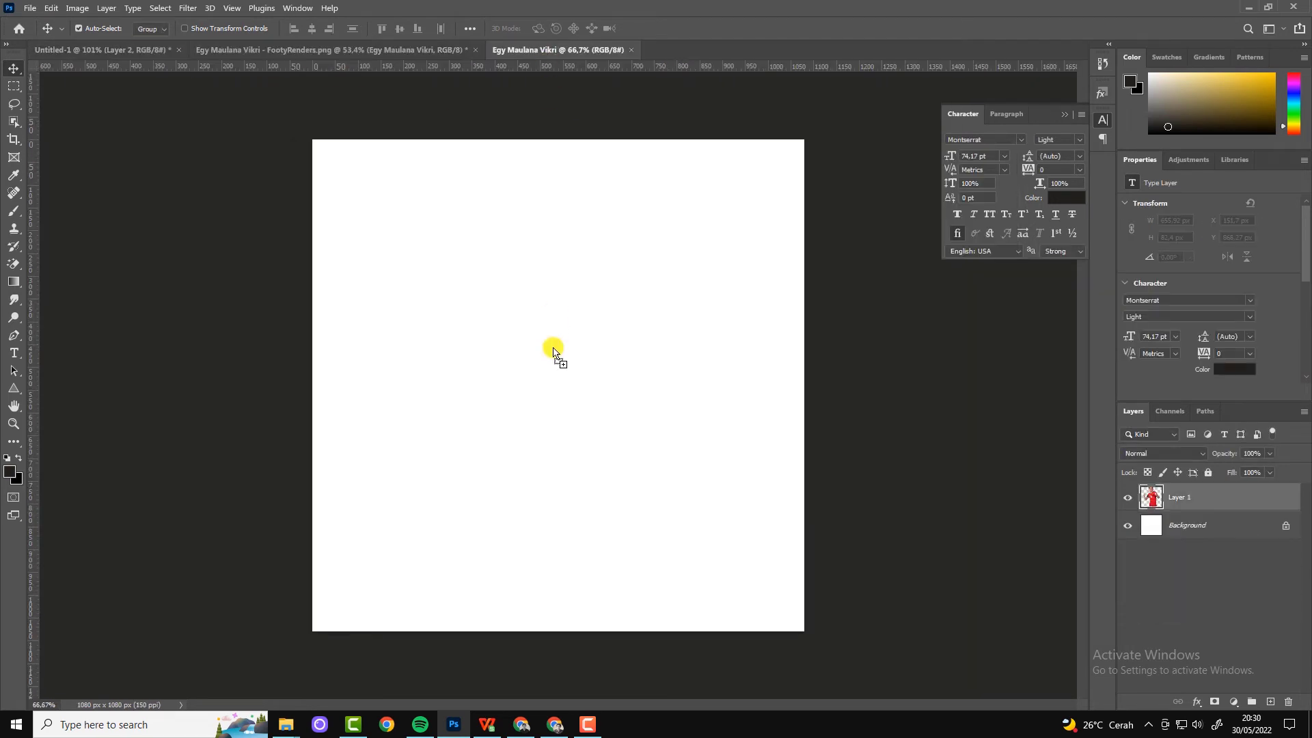
{"action": "left_click_drag", "start_coordinate": [612, 294], "coordinate": [608, 347]}
{"action": "key", "text": "ctrl+t"}
{"action": "left_click_drag", "start_coordinate": [679, 543], "coordinate": [654, 506]}
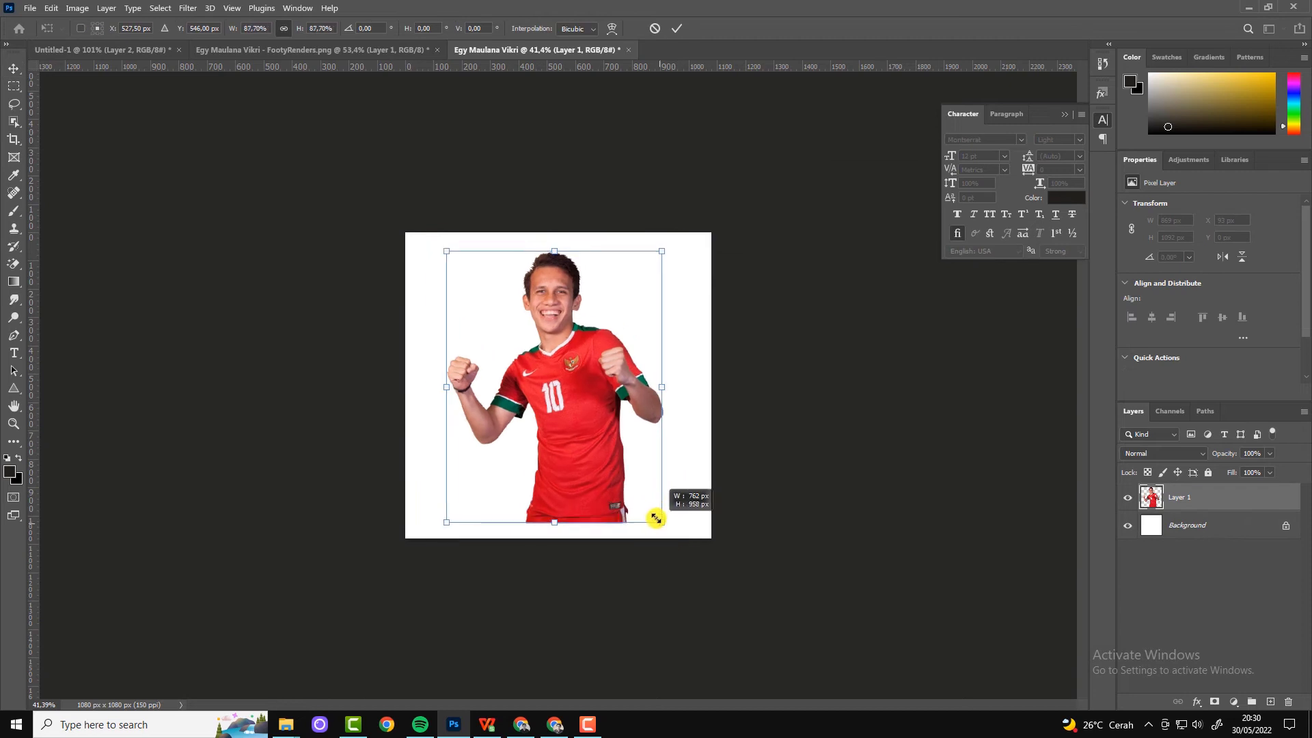
{"action": "left_click_drag", "start_coordinate": [589, 414], "coordinate": [591, 418]}
{"action": "left_click", "coordinate": [677, 28]}
{"action": "scroll", "coordinate": [559, 291], "scroll_direction": "up", "scroll_amount": 2}
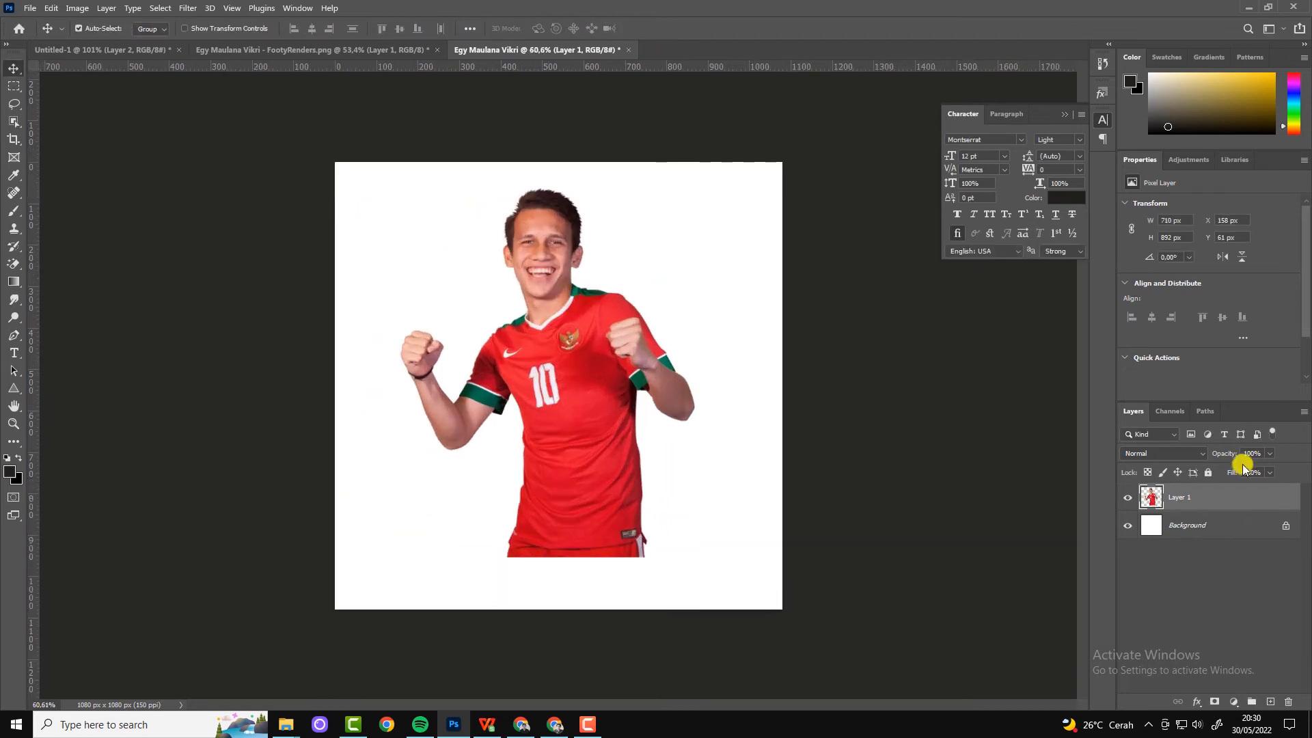
Step: Add a dark red Solid Color fill layer above Background, based on the jersey red
{"action": "left_click", "coordinate": [1168, 531]}
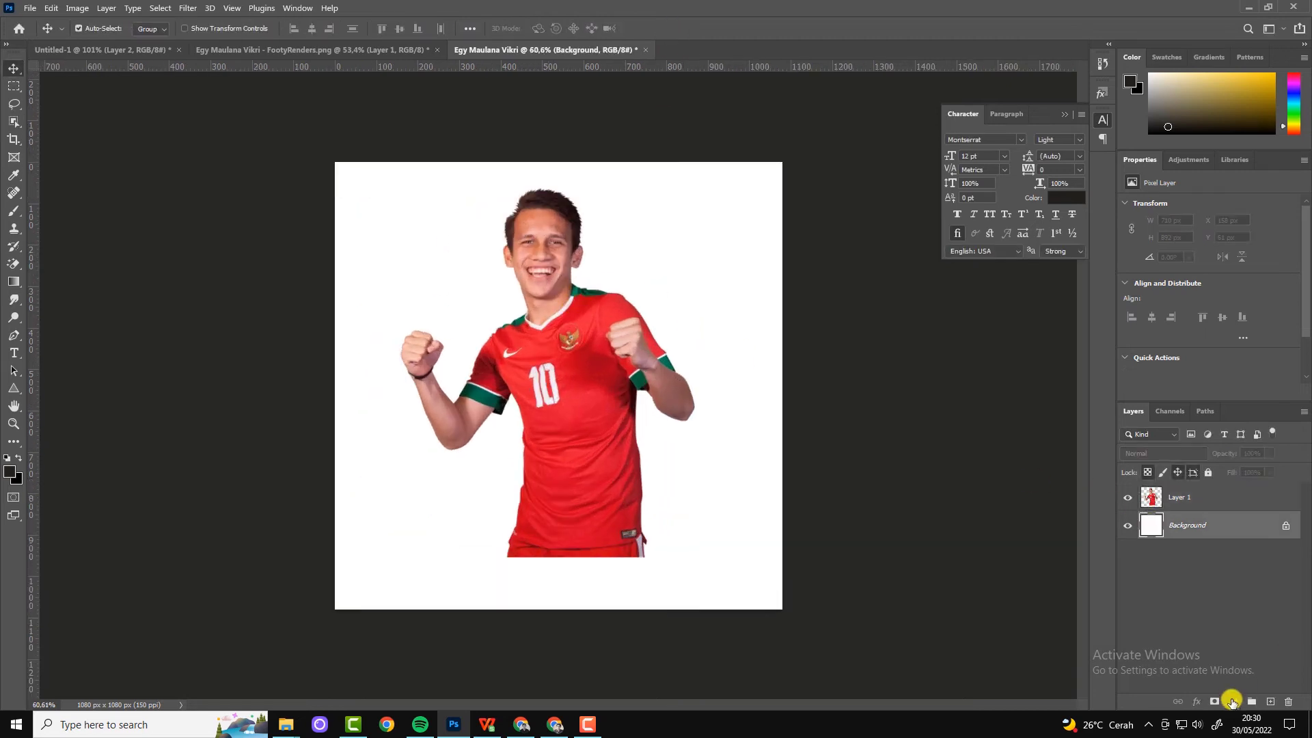
{"action": "left_click", "coordinate": [1234, 702]}
{"action": "left_click", "coordinate": [1216, 454]}
{"action": "left_click", "coordinate": [582, 300]}
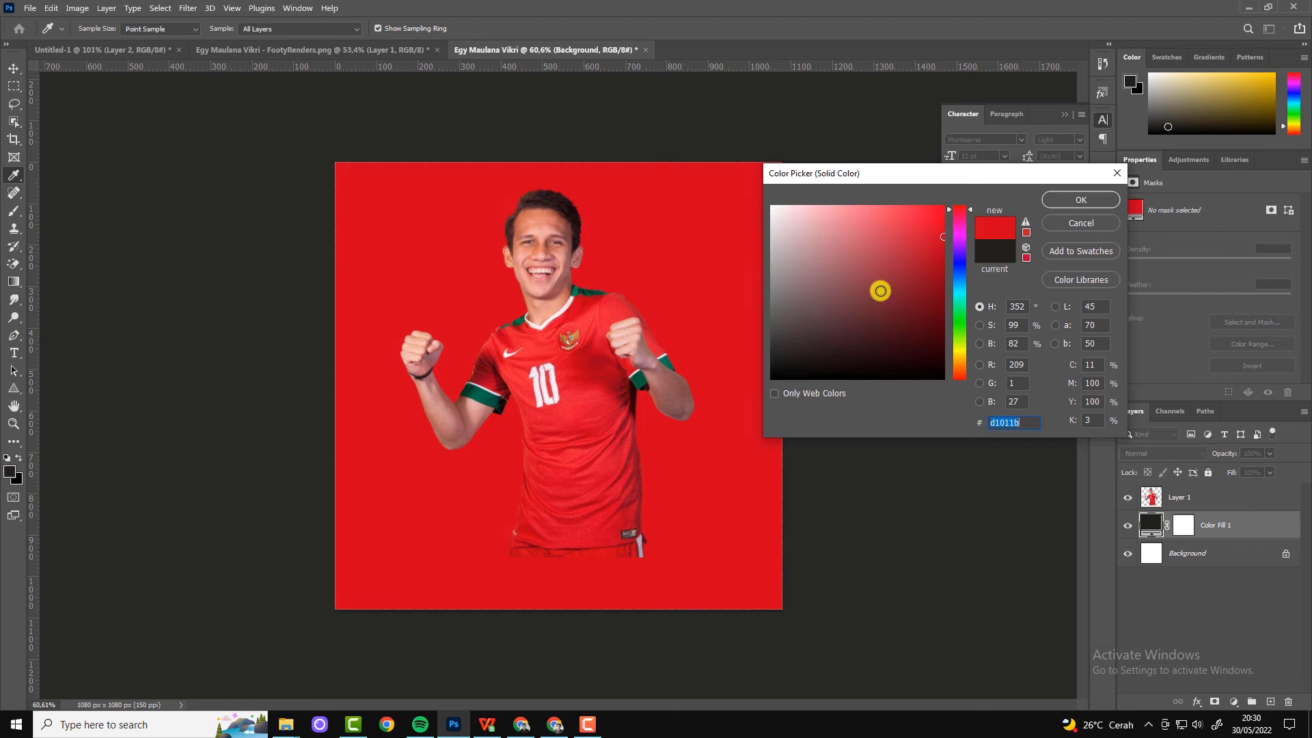
{"action": "left_click", "coordinate": [940, 242]}
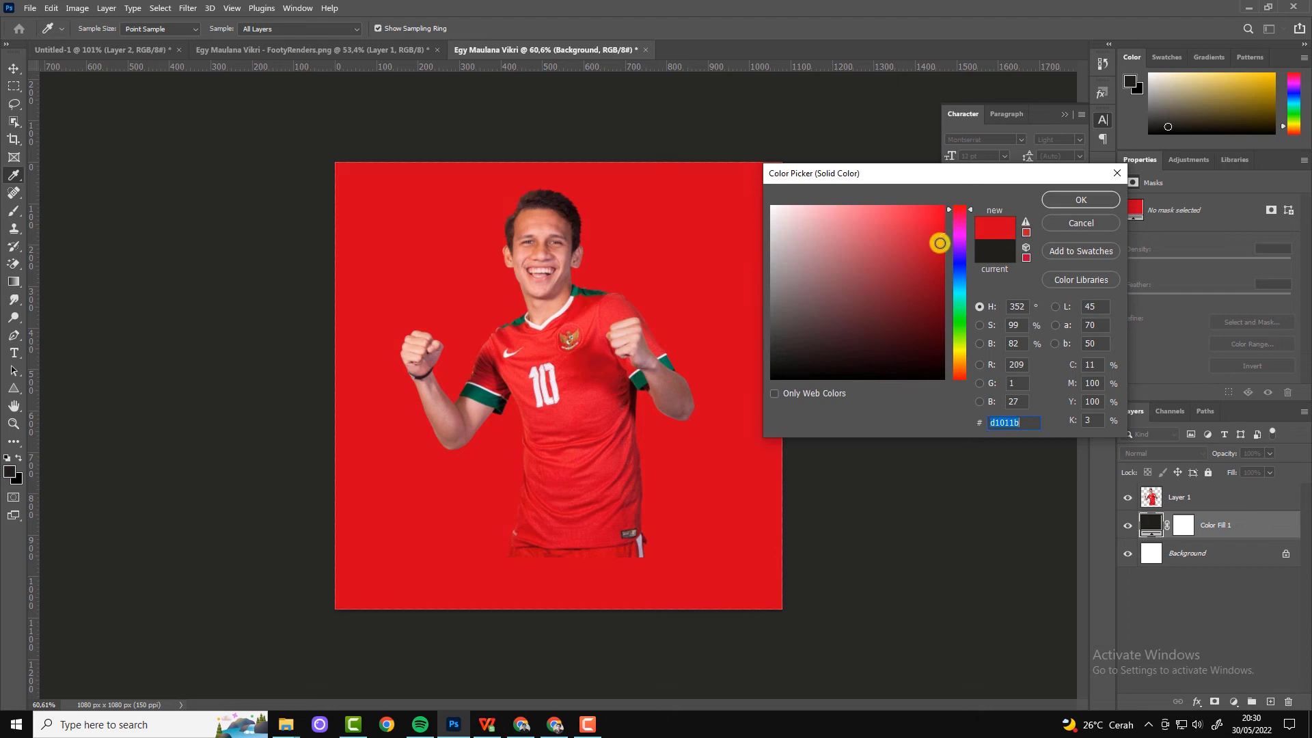
{"action": "left_click", "coordinate": [644, 316]}
{"action": "left_click", "coordinate": [935, 287]}
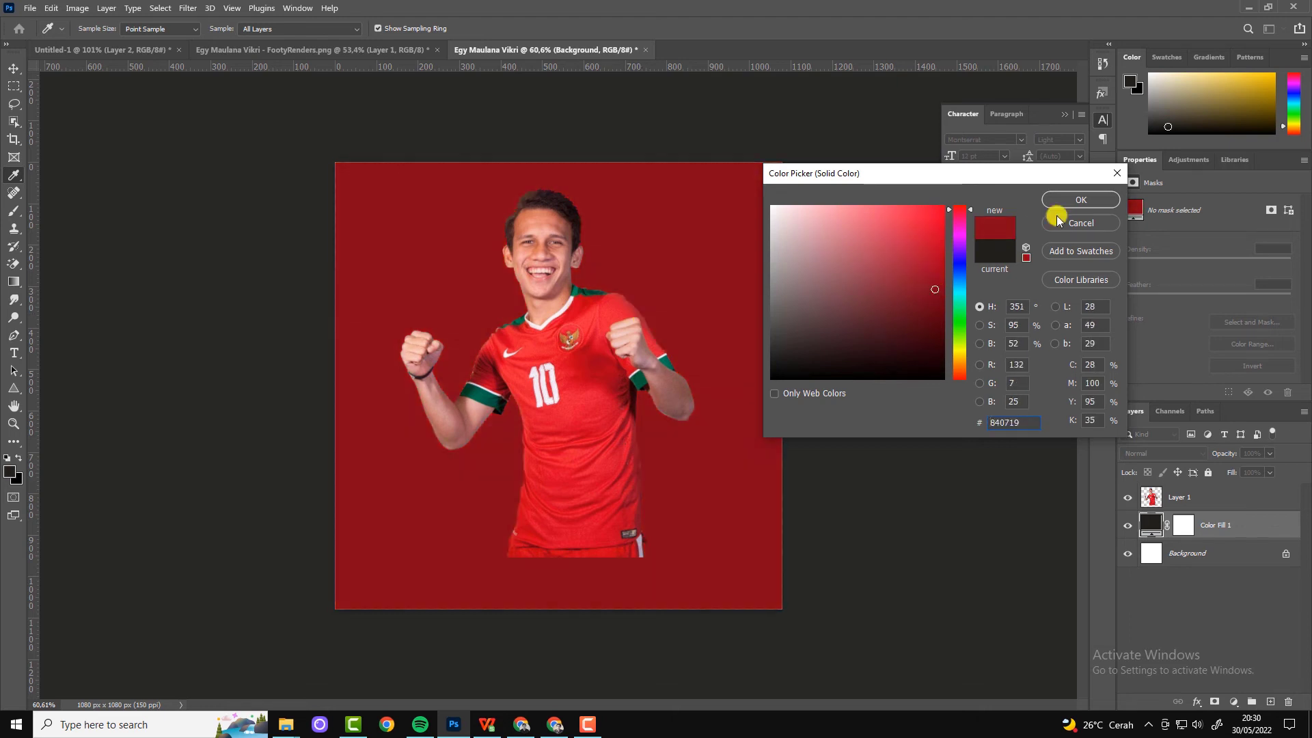
{"action": "left_click", "coordinate": [1082, 199]}
{"action": "left_click_drag", "start_coordinate": [591, 362], "coordinate": [586, 362]}
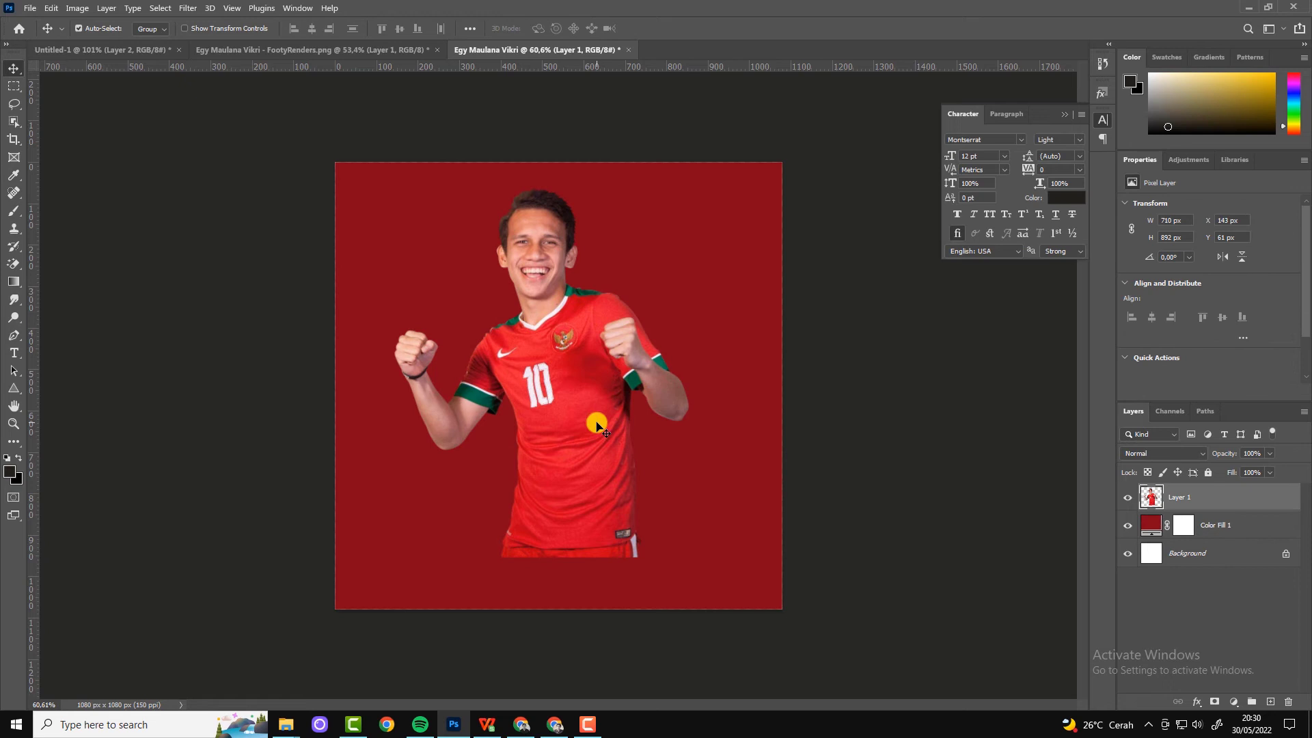
Step: Shrink the player layer slightly with Free Transform
{"action": "key", "text": "ctrl+t"}
{"action": "left_click_drag", "start_coordinate": [687, 551], "coordinate": [680, 539]}
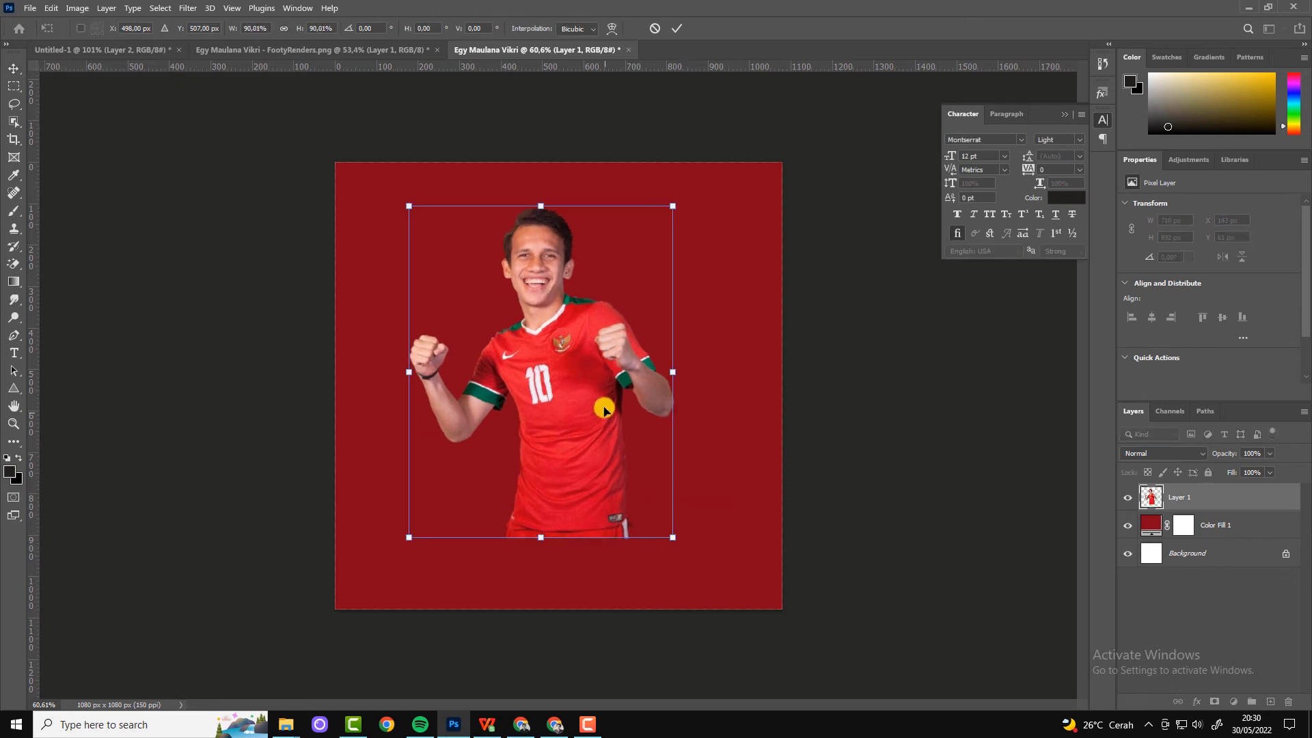
{"action": "left_click", "coordinate": [677, 28]}
{"action": "key", "text": "ctrl+plus"}
{"action": "scroll", "coordinate": [585, 387], "scroll_direction": "up", "scroll_amount": 1}
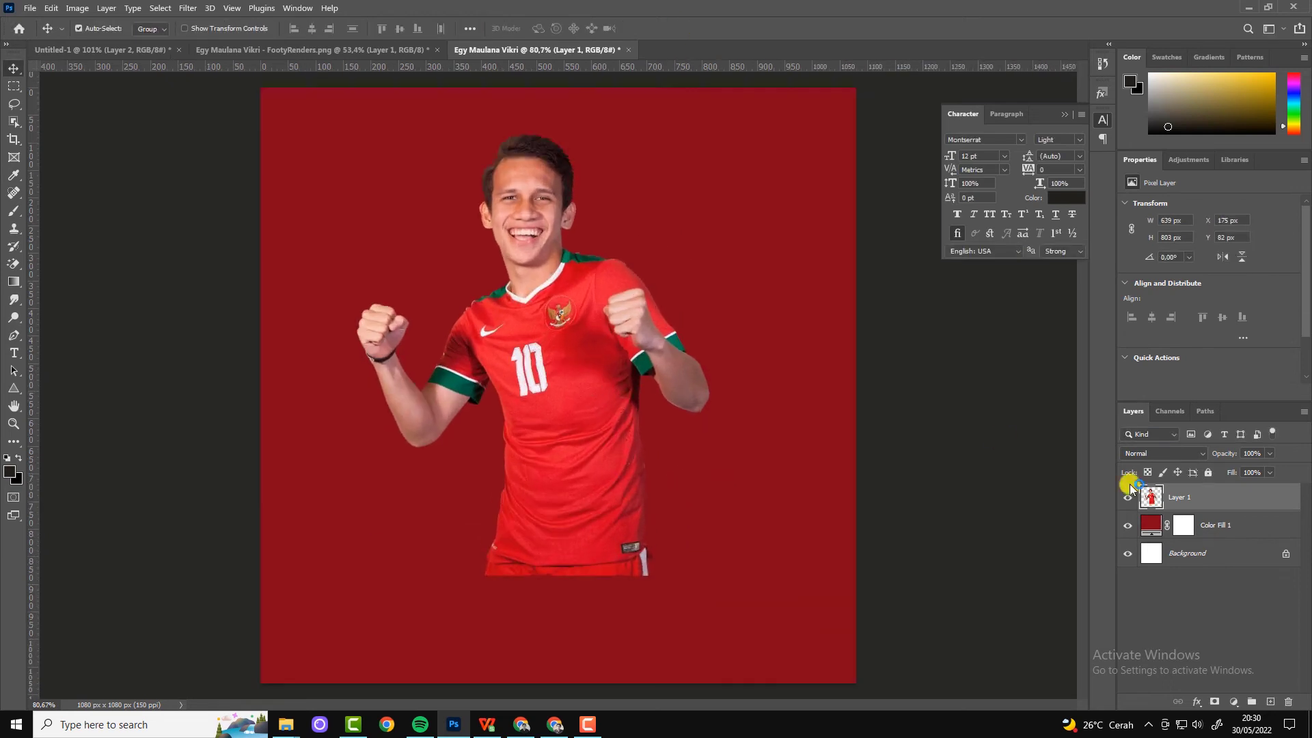
Step: Mask the player layer and fade his lower body out with an upward gradient
{"action": "left_click", "coordinate": [1216, 703]}
{"action": "left_click", "coordinate": [15, 281]}
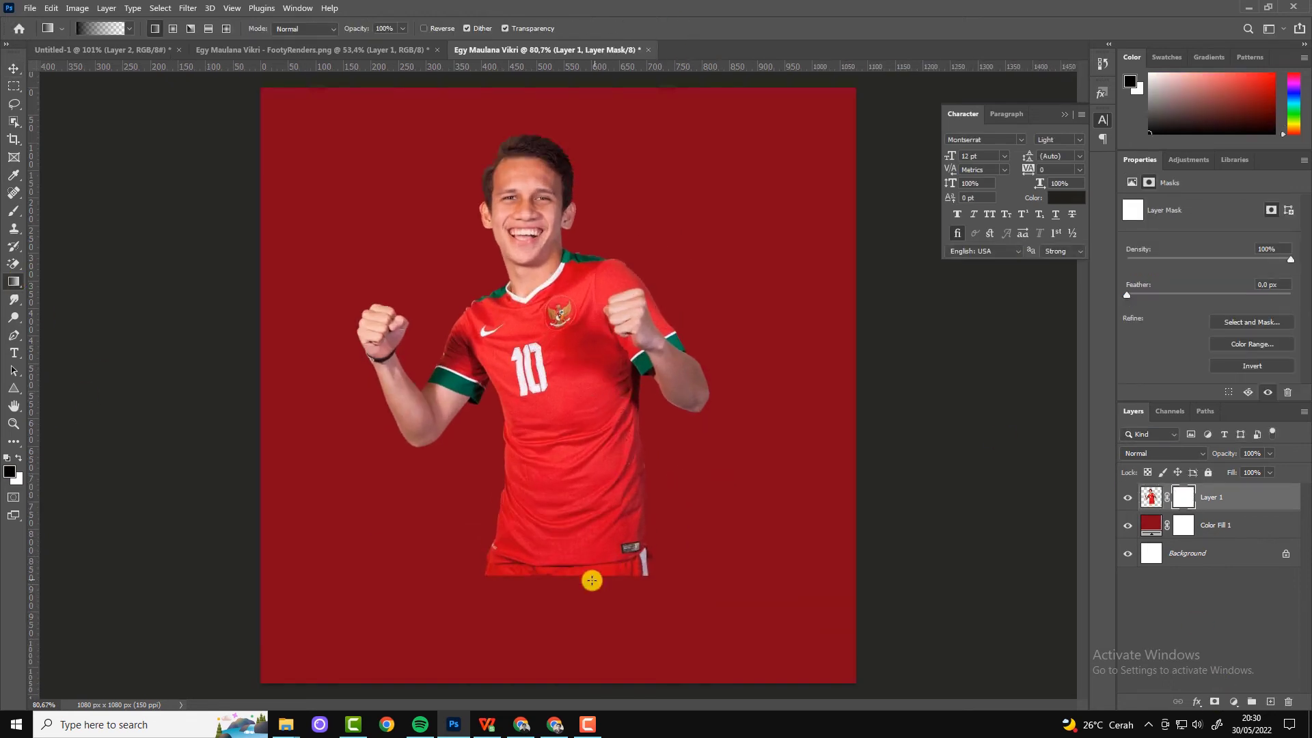
{"action": "left_click_drag", "start_coordinate": [592, 580], "coordinate": [589, 504]}
{"action": "left_click", "coordinate": [14, 68]}
{"action": "scroll", "coordinate": [582, 291], "scroll_direction": "down", "scroll_amount": 1}
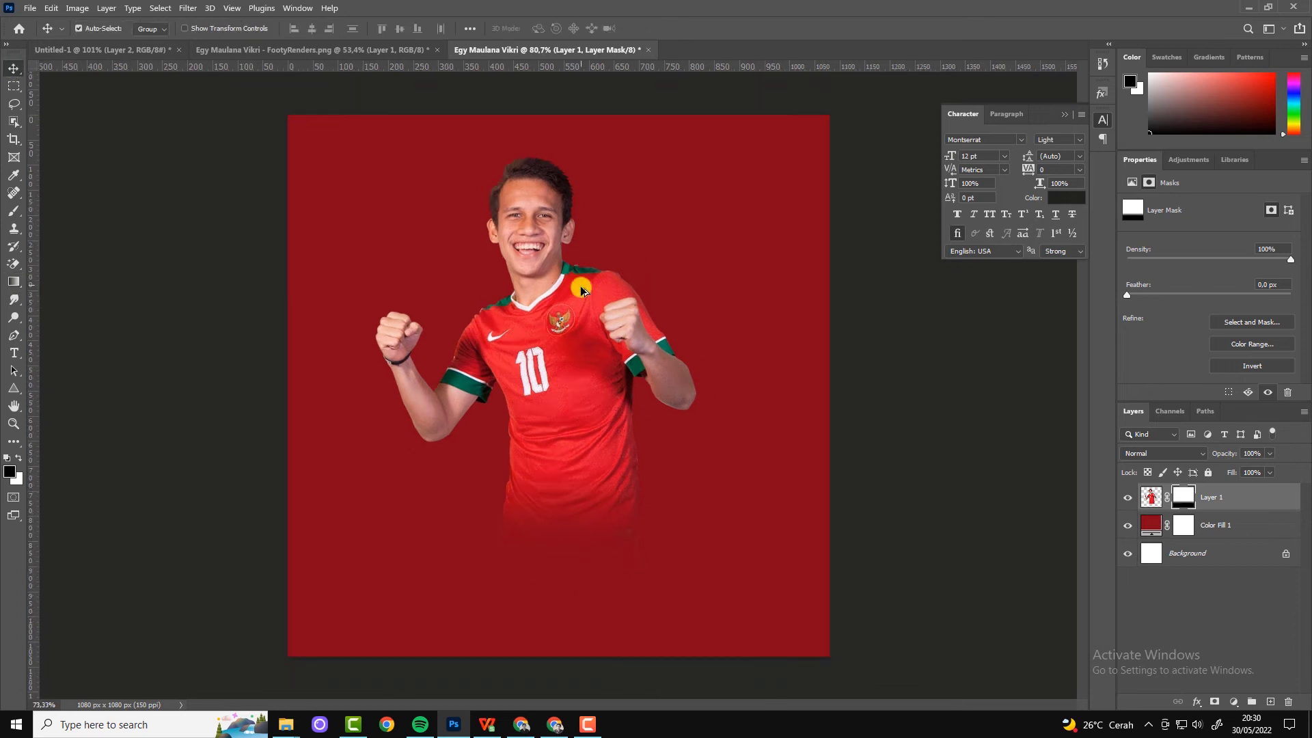
{"action": "scroll", "coordinate": [582, 291], "scroll_direction": "down", "scroll_amount": 1}
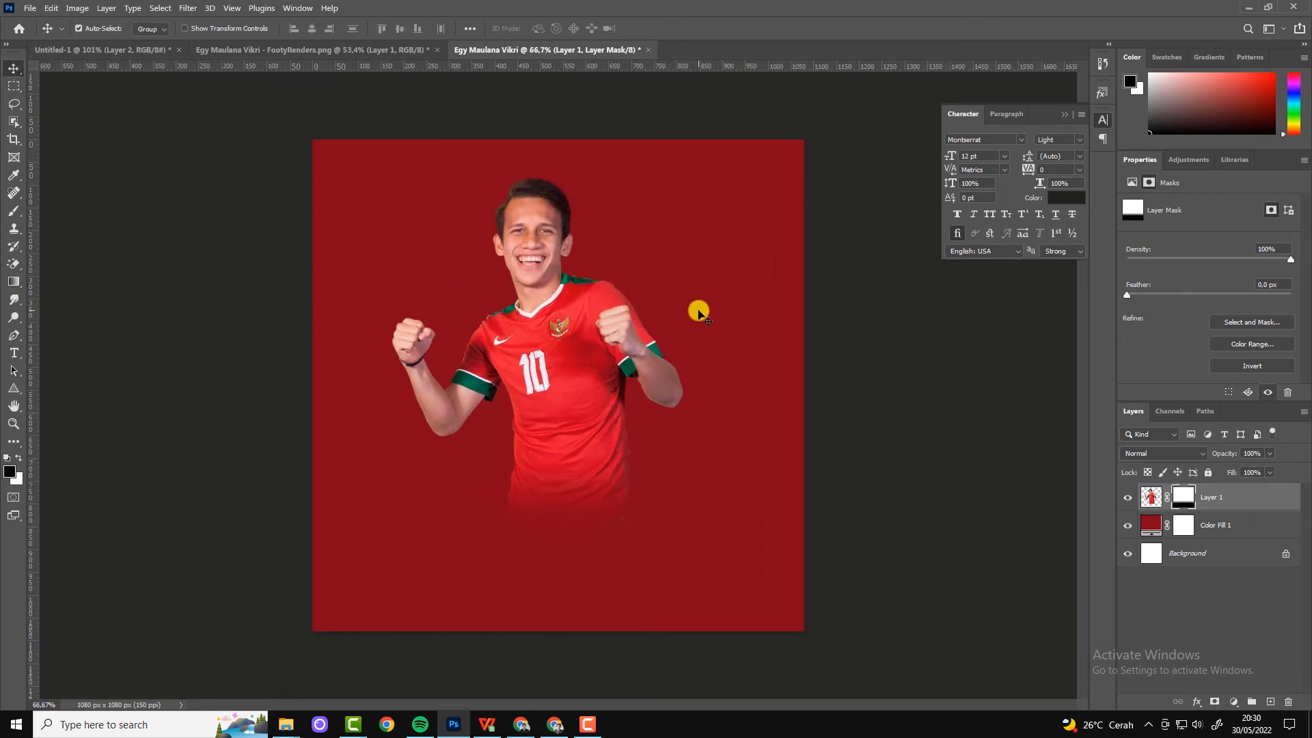
{"action": "scroll", "coordinate": [630, 319], "scroll_direction": "up", "scroll_amount": 1}
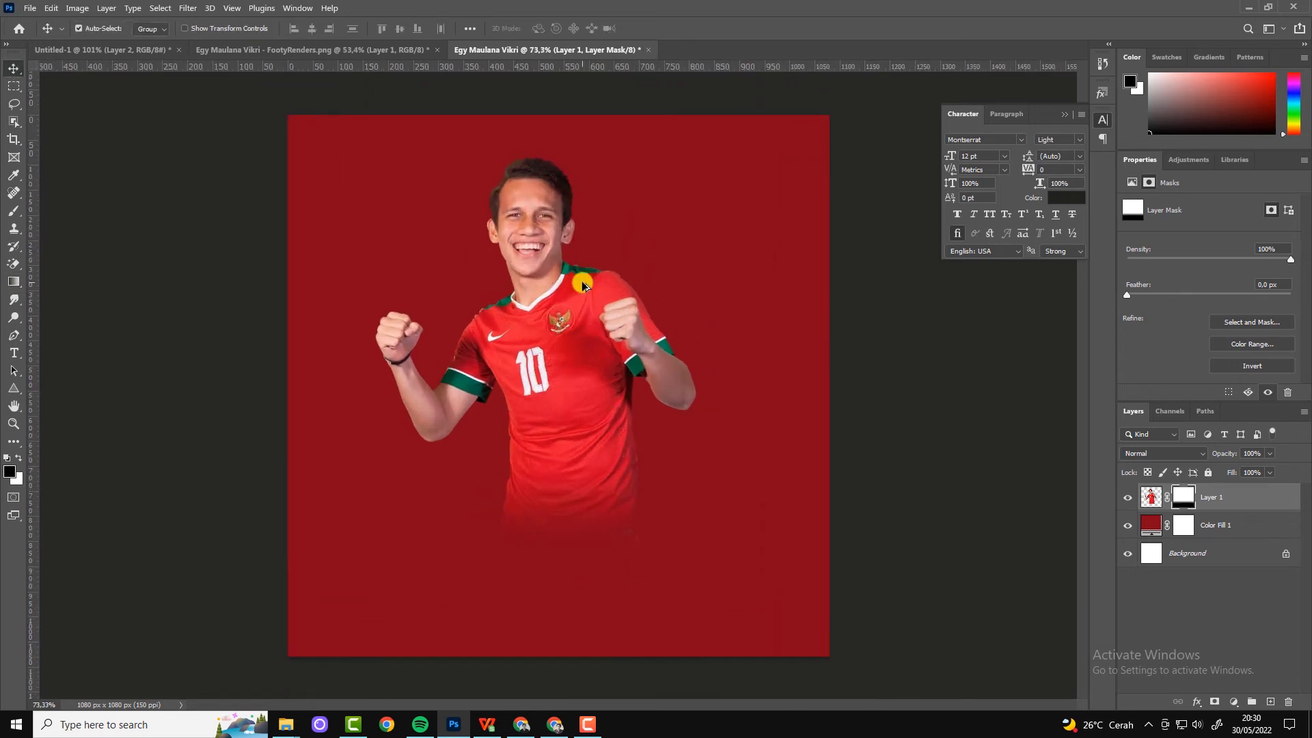
Step: Search Google Images in Chrome for 'stadium GBK' and preview a floodlit stadium photo
{"action": "left_click", "coordinate": [554, 723]}
{"action": "left_click", "coordinate": [1000, 12]}
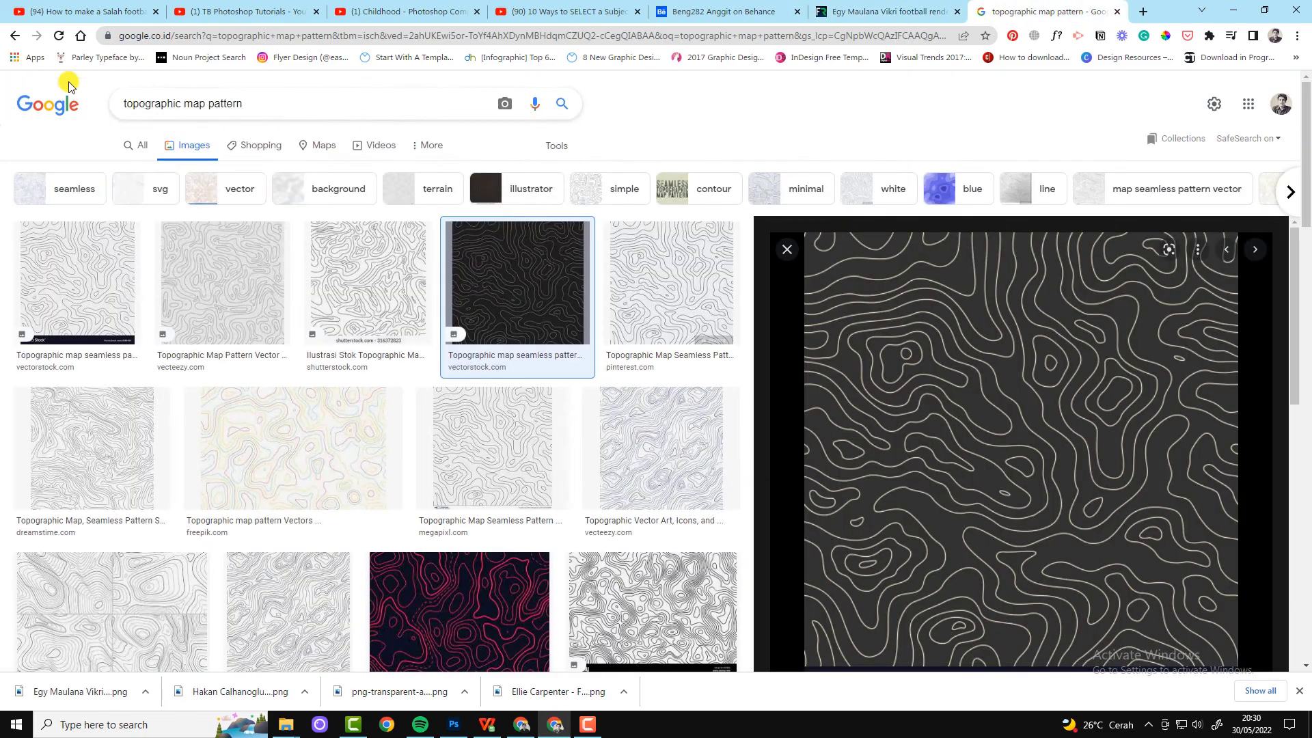
{"action": "left_click_drag", "start_coordinate": [277, 104], "coordinate": [94, 102]}
{"action": "type", "text": "sta"}
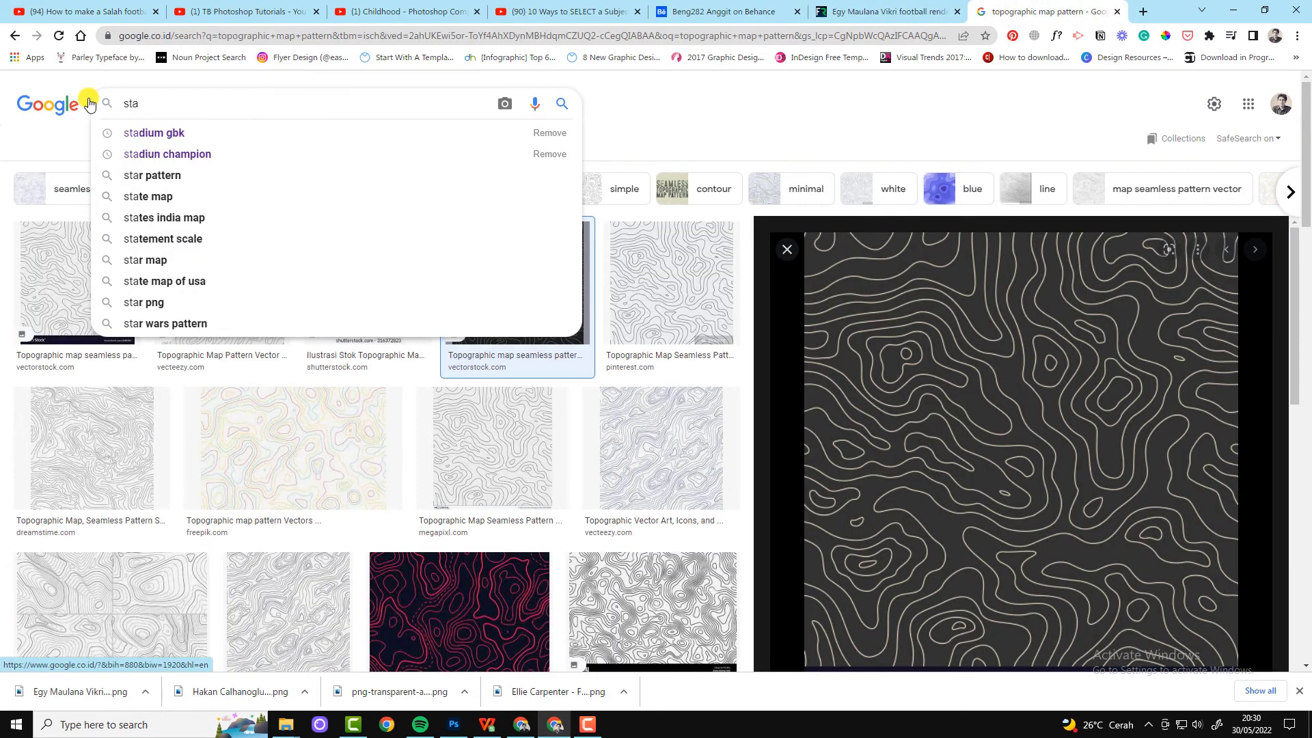
{"action": "type", "text": "dium GBK"}
{"action": "key", "text": "Return"}
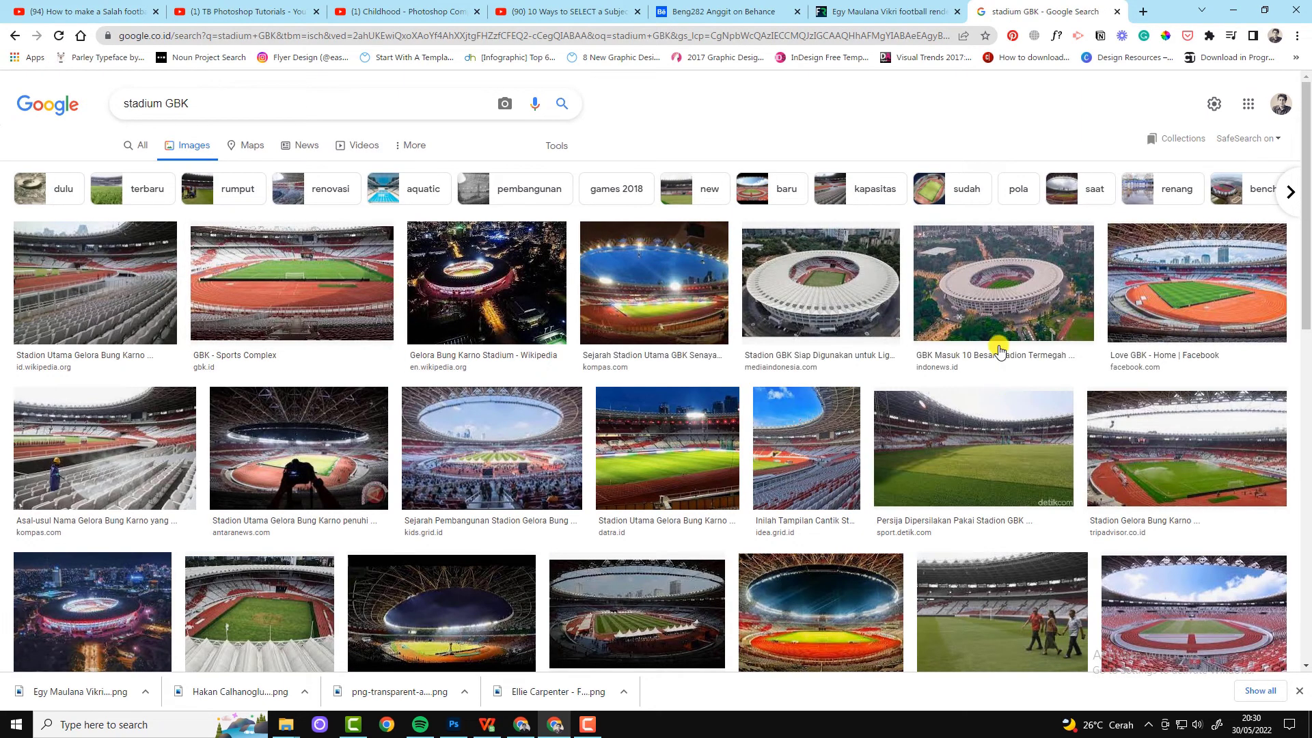
{"action": "mouse_move", "coordinate": [666, 448]}
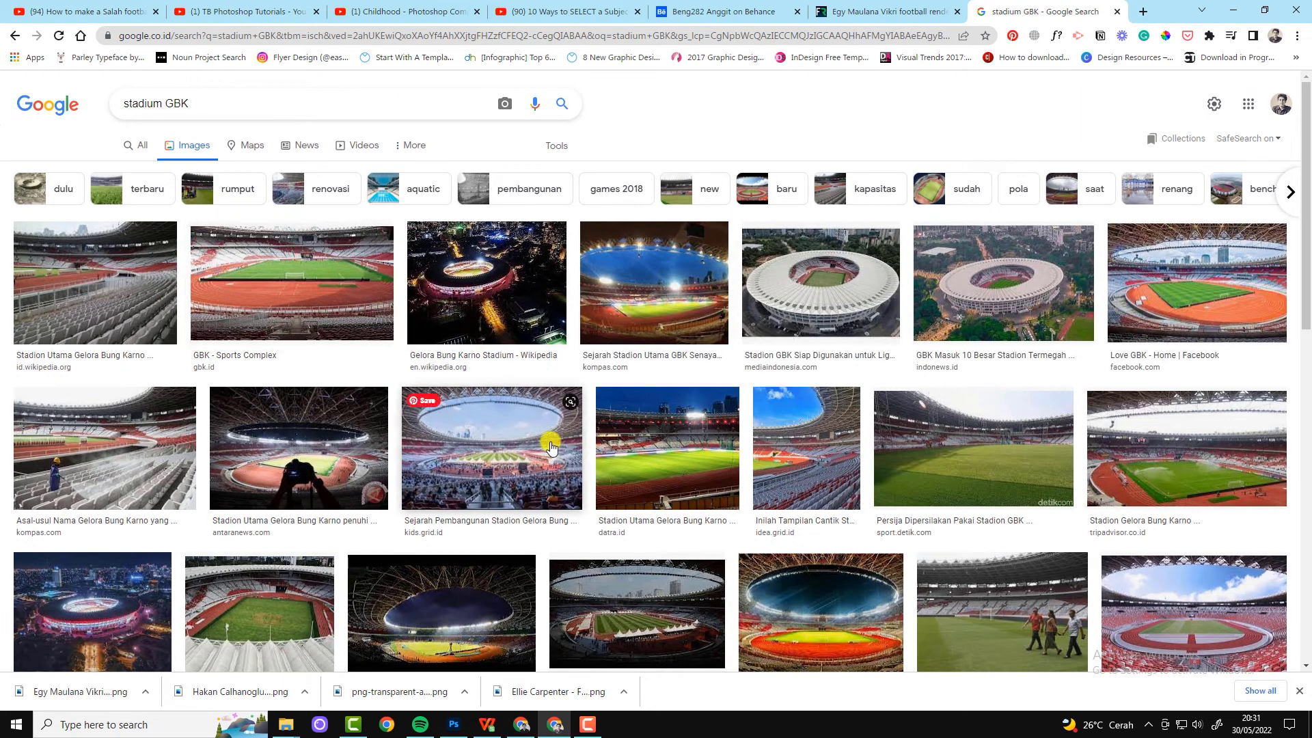
{"action": "left_click", "coordinate": [821, 608]}
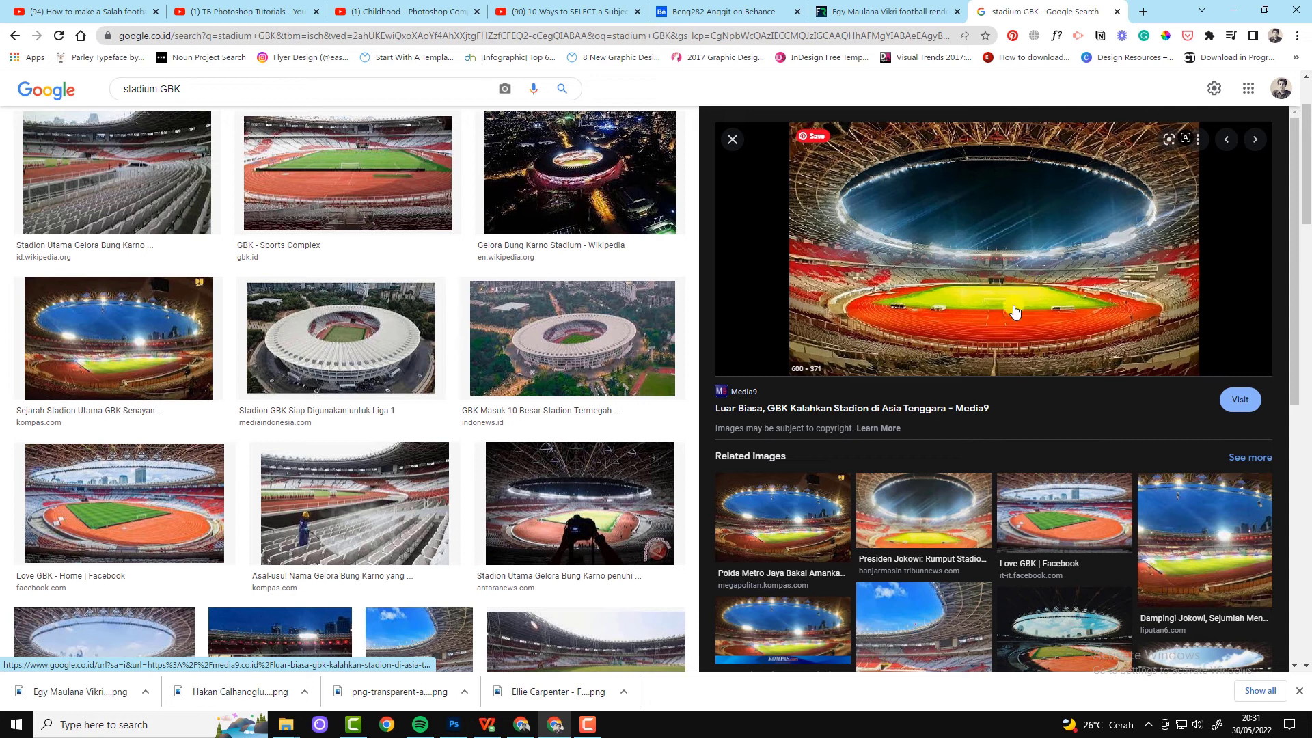
Step: Copy the stadium image and return to Photoshop
{"action": "right_click", "coordinate": [1015, 247]}
{"action": "left_click", "coordinate": [1075, 425]}
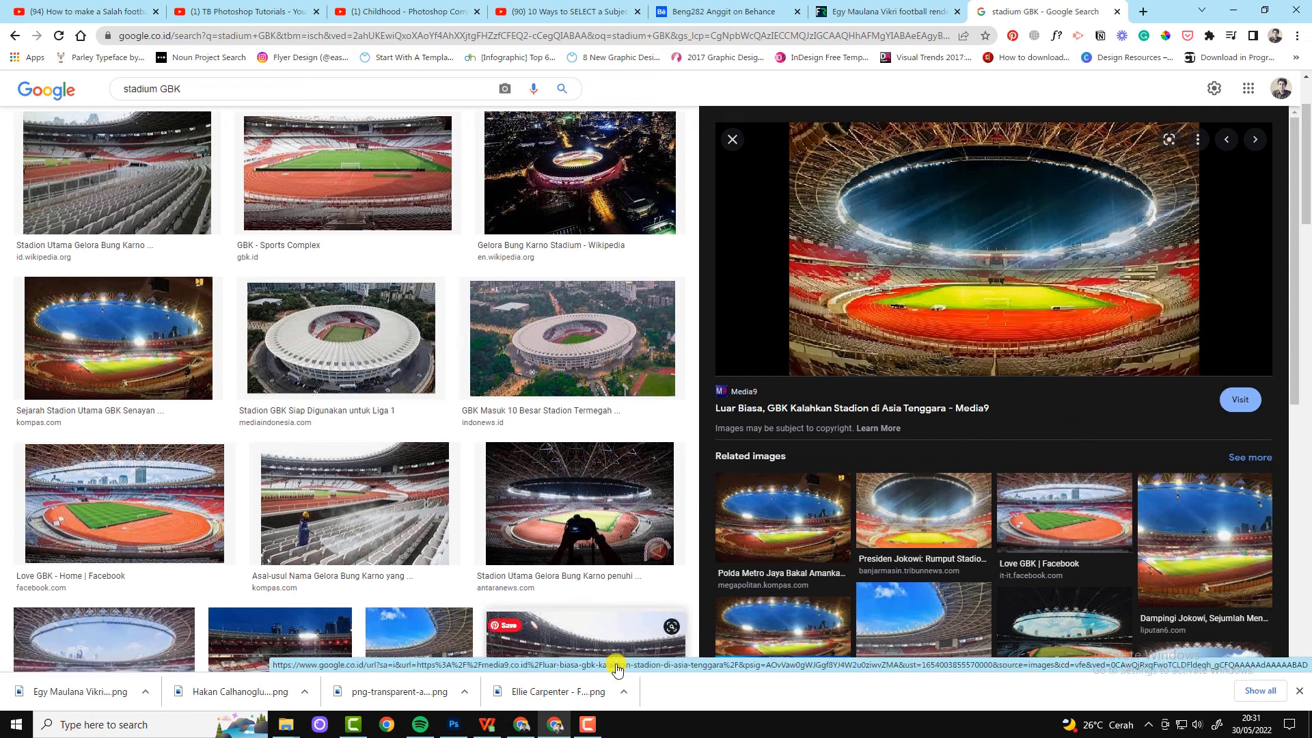
{"action": "left_click", "coordinate": [454, 724]}
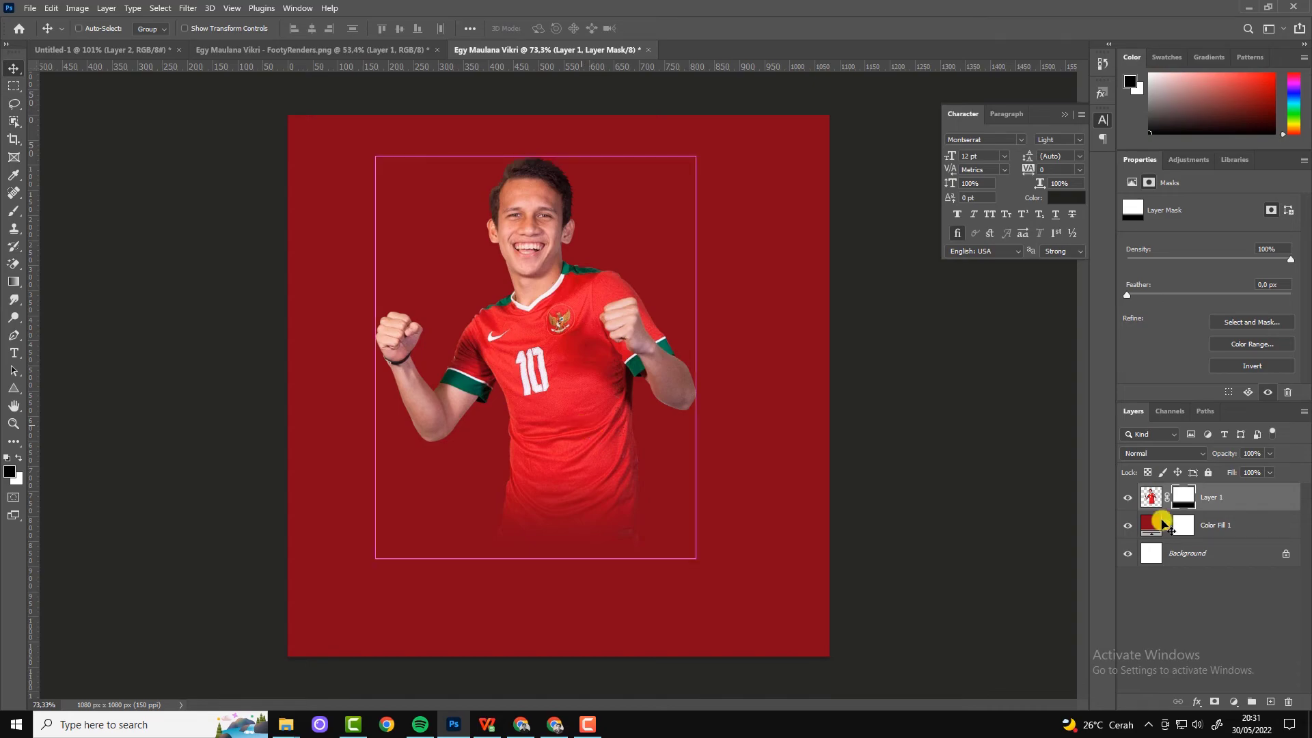
Step: Paste the GBK stadium photo, enlarge it across the canvas top, and place it behind the player
{"action": "key", "text": "ctrl+v"}
{"action": "left_click_drag", "start_coordinate": [724, 346], "coordinate": [520, 175]}
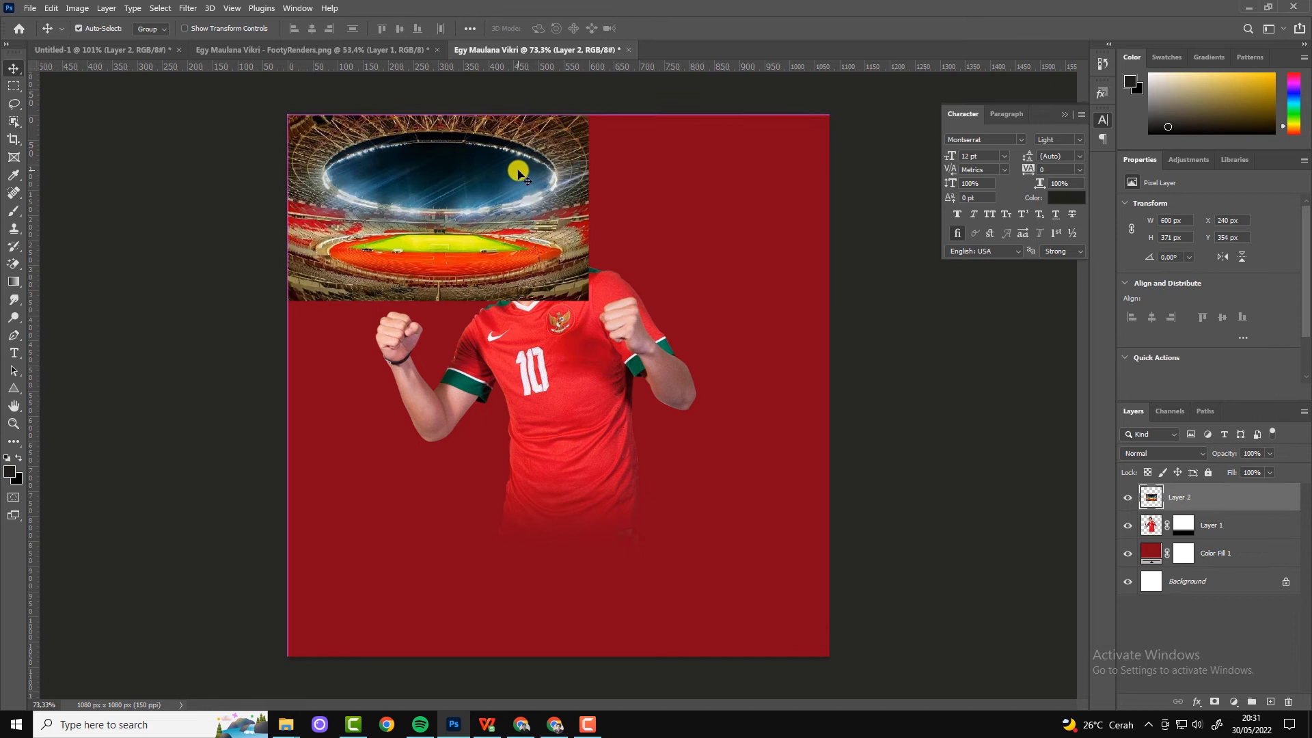
{"action": "key", "text": "ctrl+t"}
{"action": "mouse_move", "coordinate": [587, 301]}
{"action": "left_mouse_down"}
{"action": "mouse_move", "coordinate": [795, 525]}
{"action": "mouse_move", "coordinate": [840, 478]}
{"action": "left_mouse_up"}
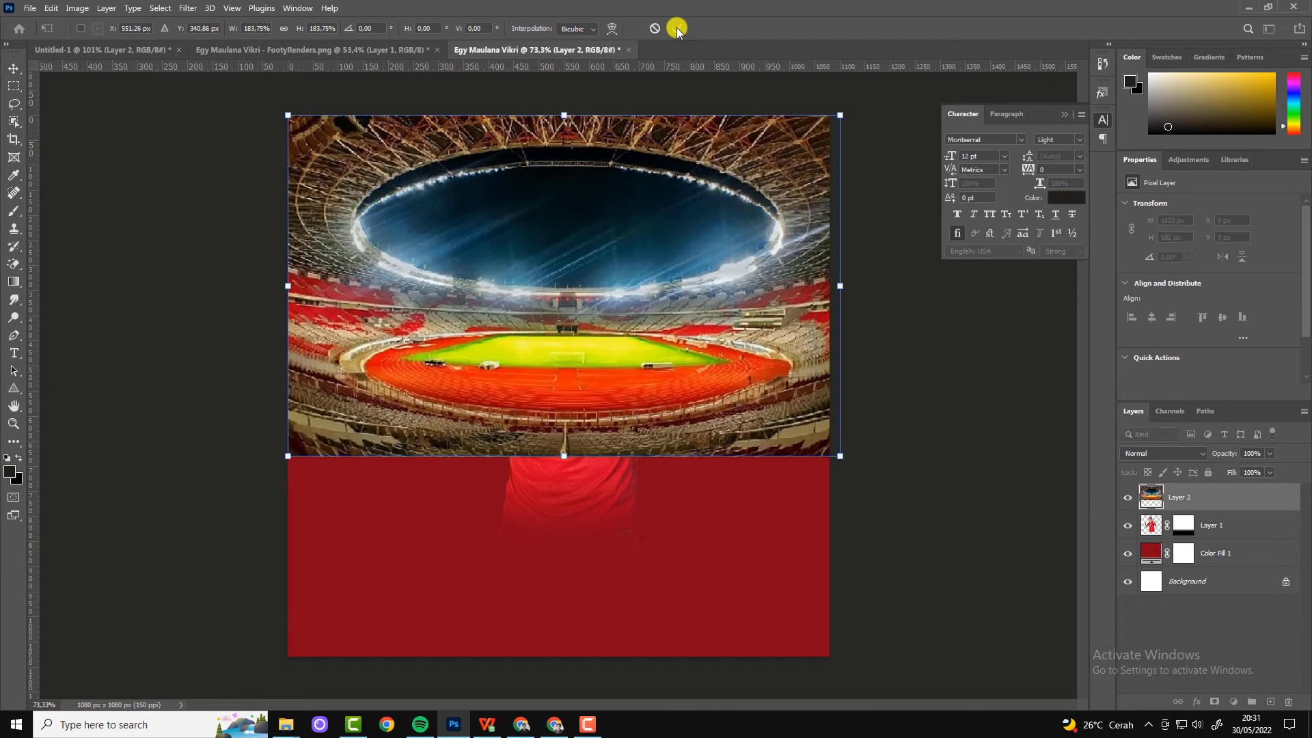
{"action": "left_click", "coordinate": [677, 28]}
{"action": "left_click_drag", "start_coordinate": [1157, 497], "coordinate": [1157, 540]}
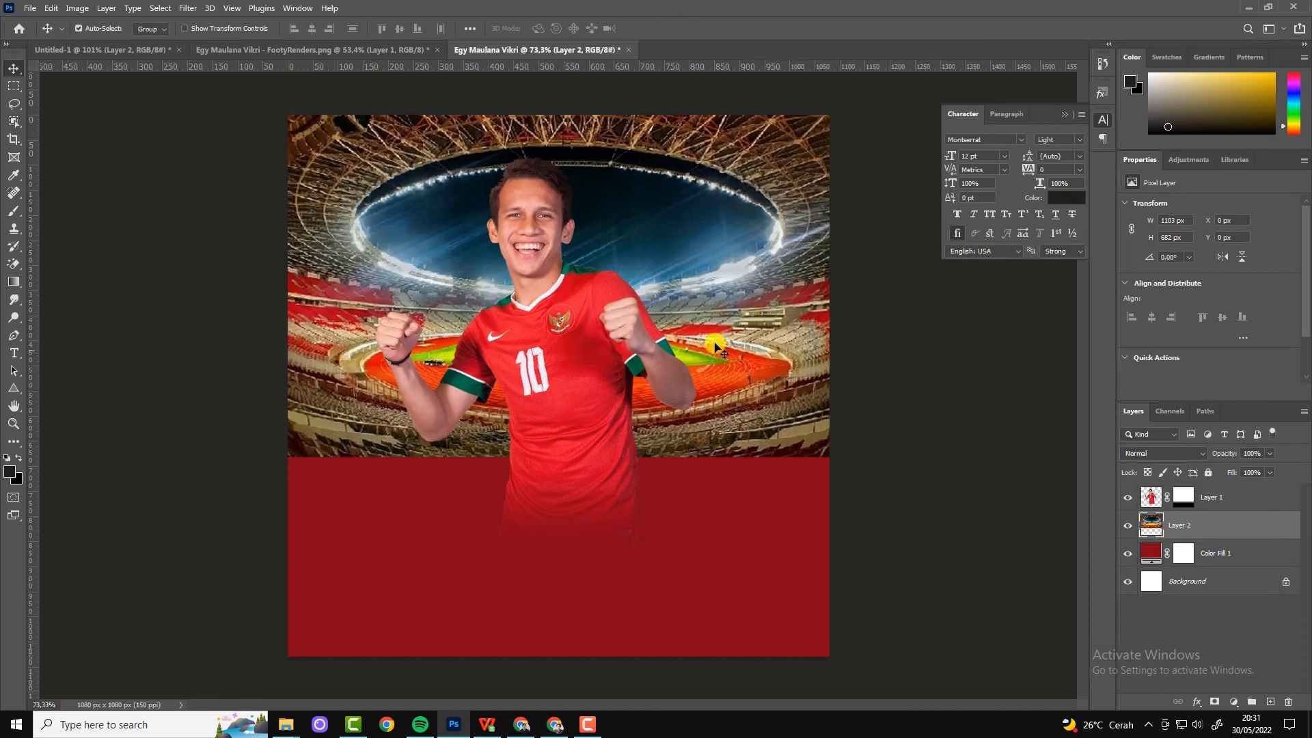
{"action": "key", "text": "ctrl+minus"}
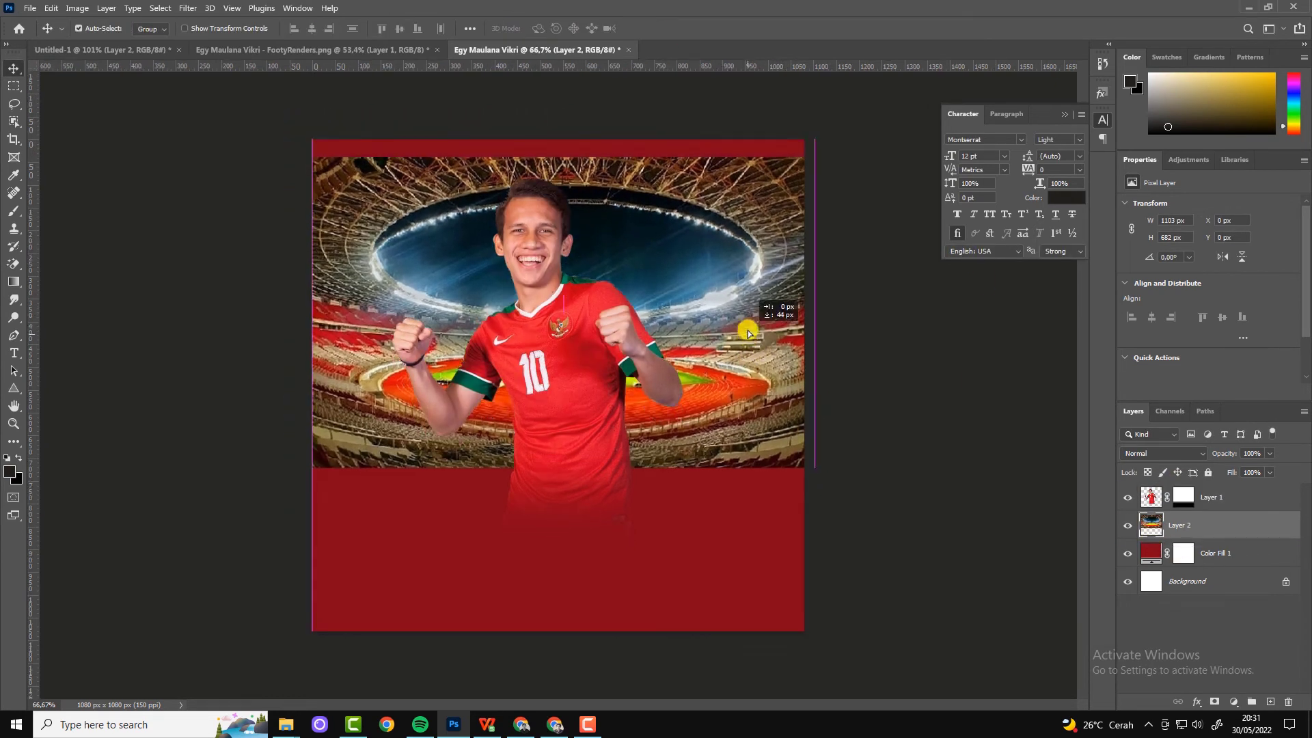
{"action": "left_click_drag", "start_coordinate": [751, 315], "coordinate": [747, 320]}
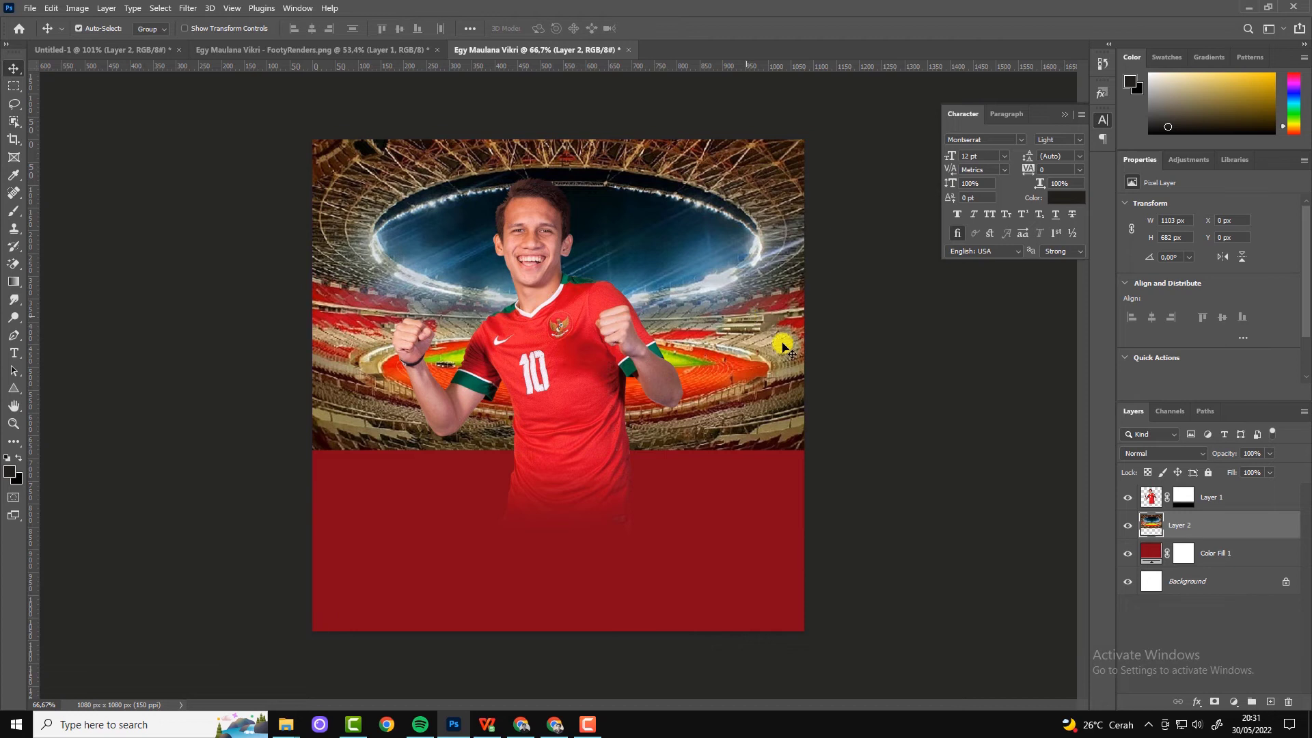
Step: Mask the stadium layer and fade its lower edge into the red with a gradient
{"action": "left_click", "coordinate": [1214, 702]}
{"action": "left_click", "coordinate": [14, 282]}
{"action": "left_click_drag", "start_coordinate": [468, 399], "coordinate": [470, 447]}
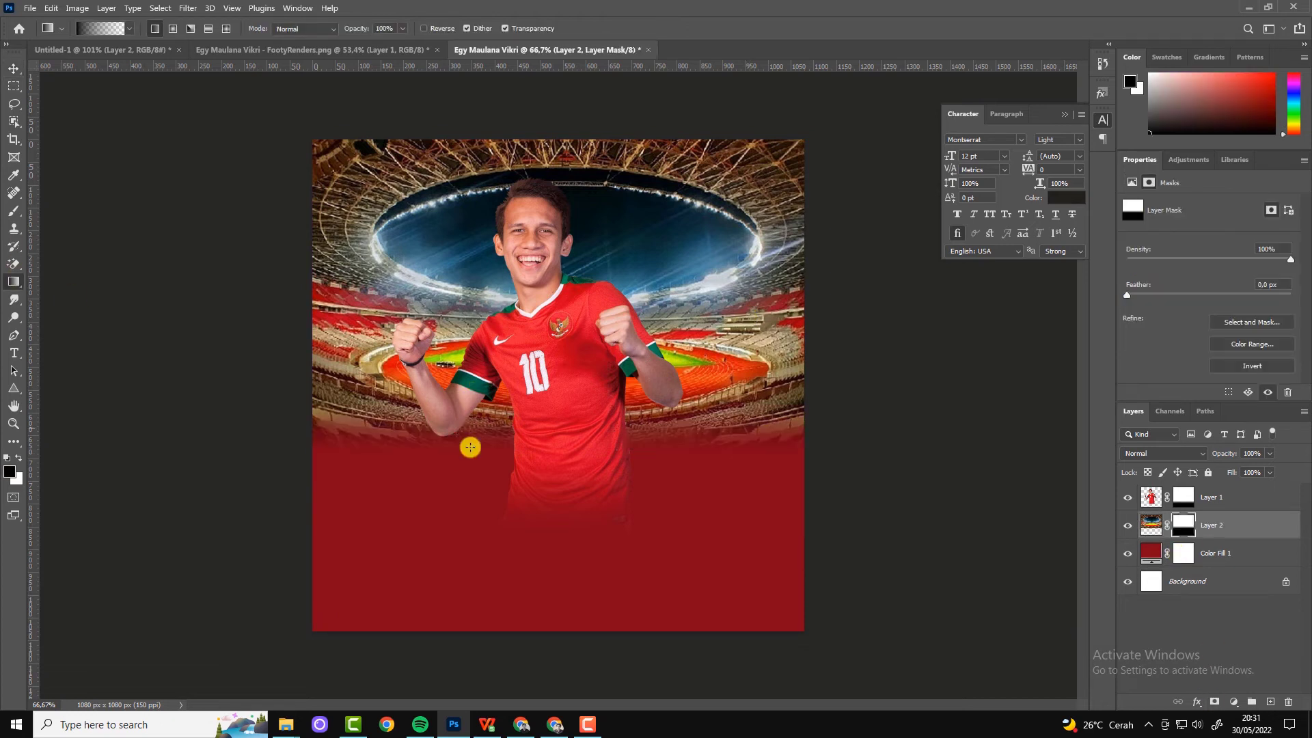
{"action": "left_click", "coordinate": [14, 70]}
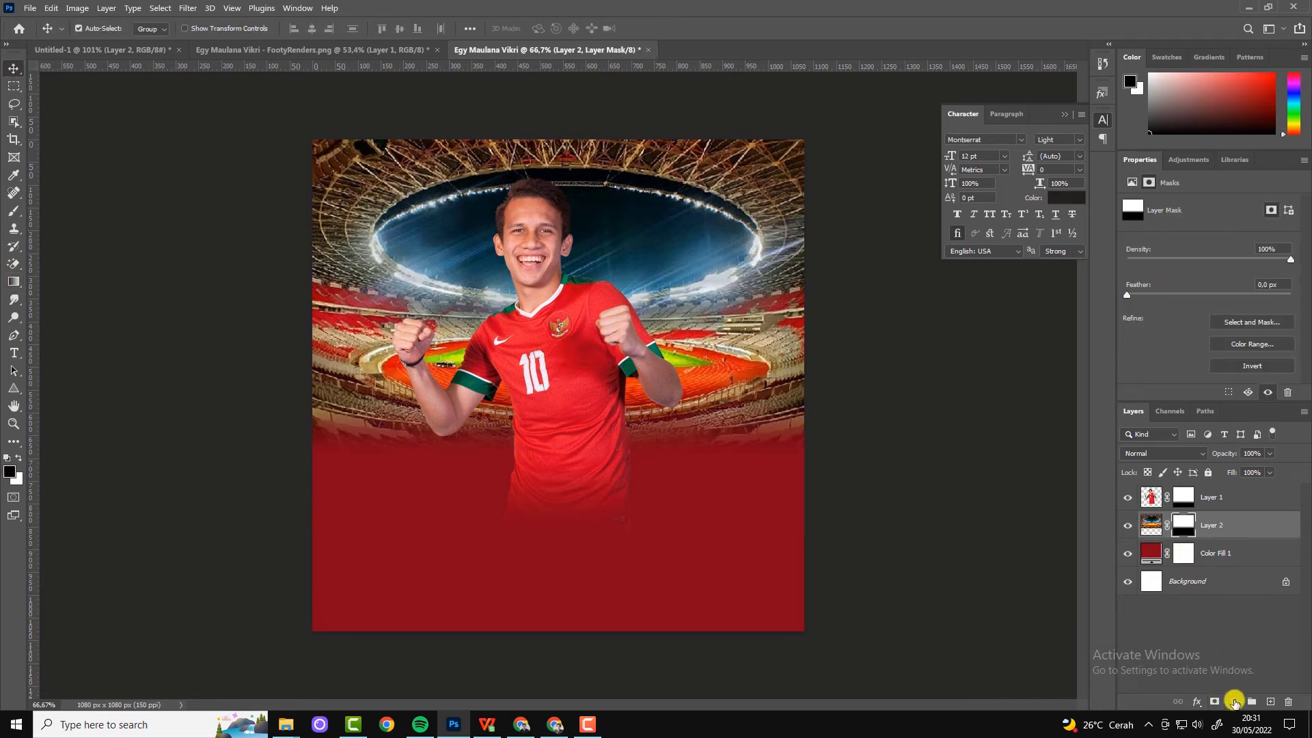
{"action": "left_click", "coordinate": [1234, 703]}
Step: Add a Color Balance layer clipped to the stadium: Red +76, Green +8, Yellow -35
{"action": "left_click", "coordinate": [1241, 577]}
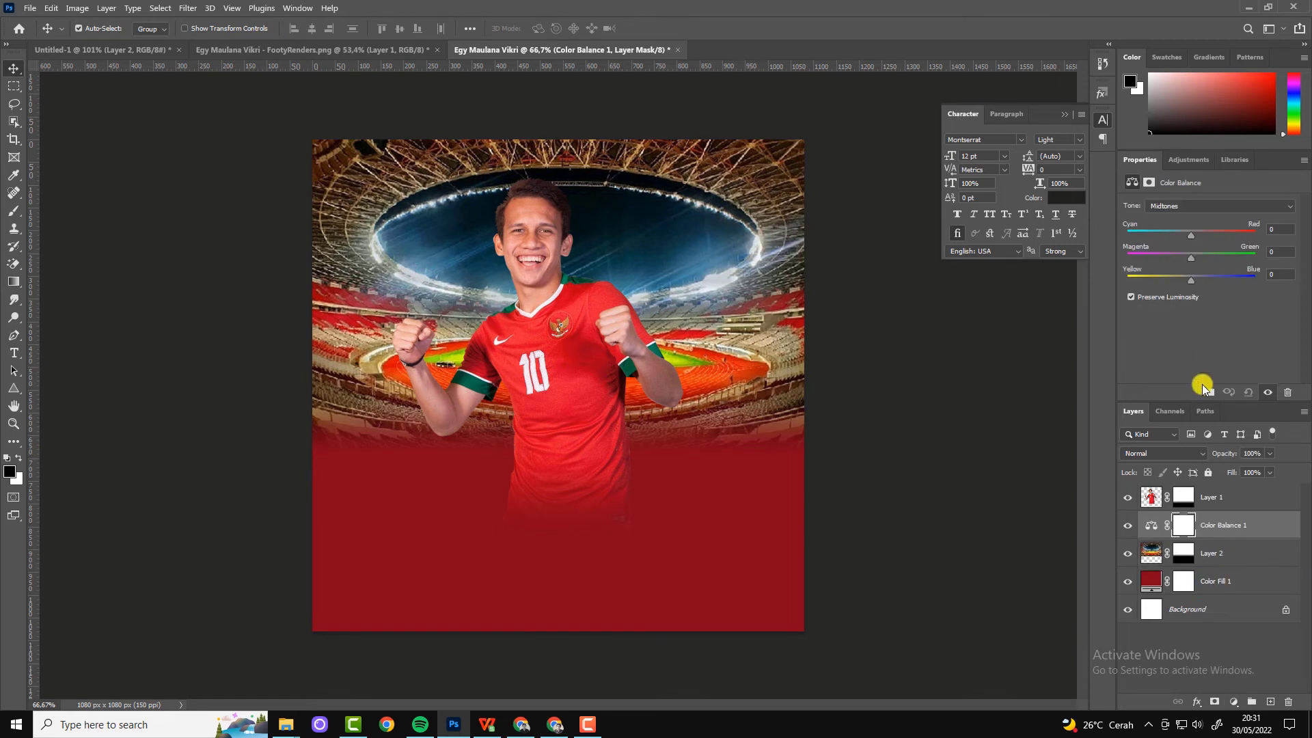
{"action": "left_click", "coordinate": [1205, 390]}
{"action": "left_click_drag", "start_coordinate": [1233, 233], "coordinate": [1171, 281]}
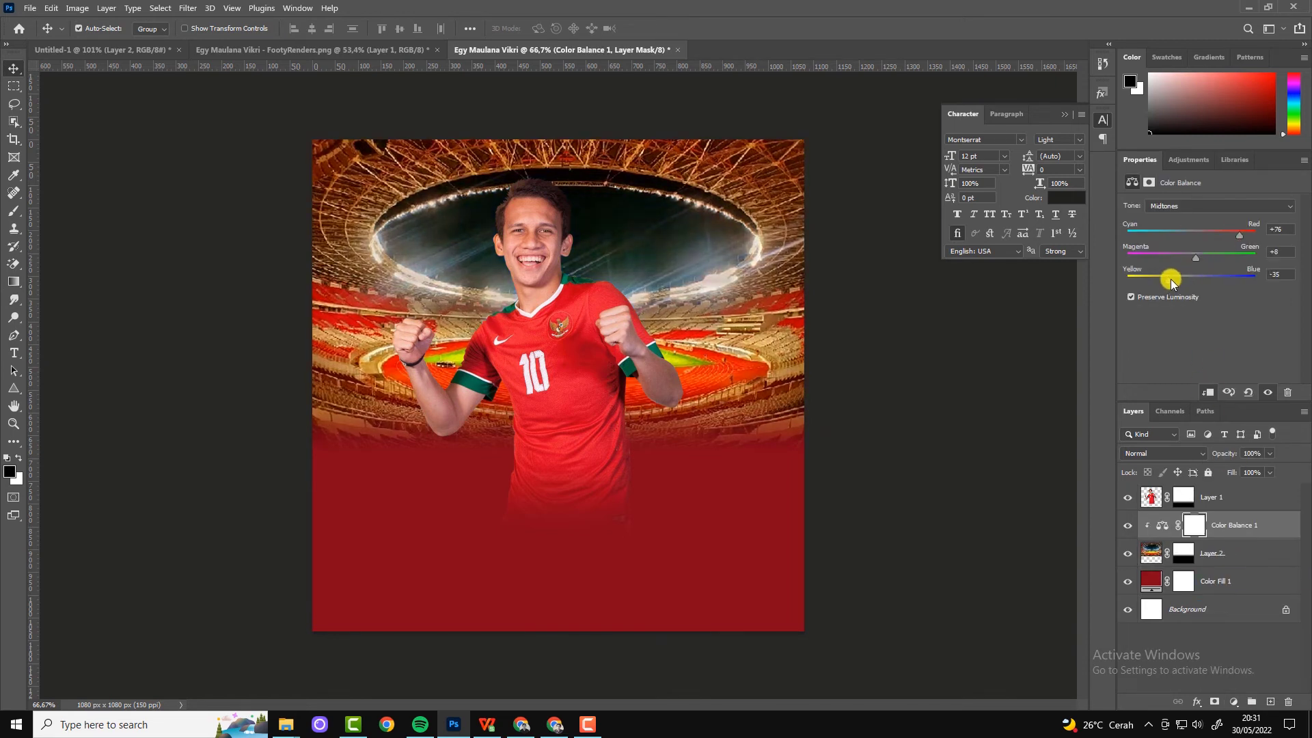
Step: Add a colorized Hue/Saturation layer on the stadium: Hue 27, Saturation 25, Lightness -12
{"action": "left_click", "coordinate": [786, 307]}
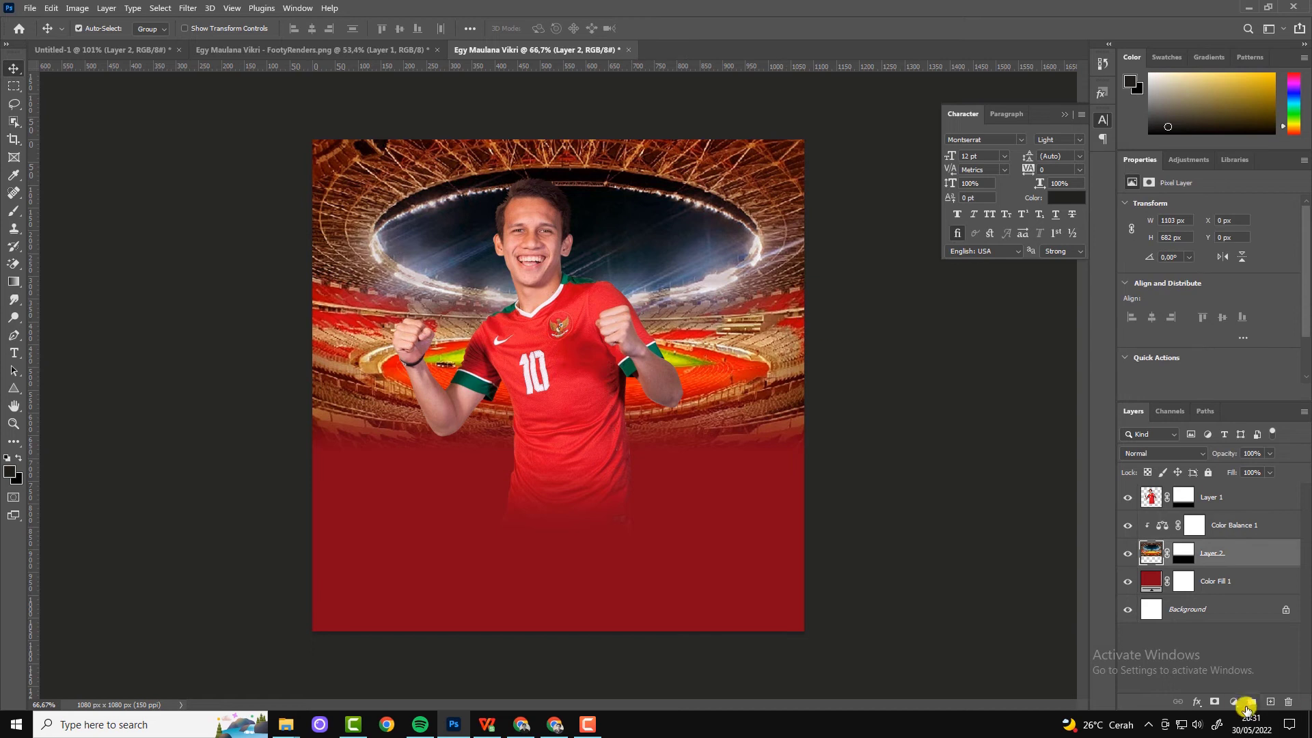
{"action": "left_click", "coordinate": [1234, 702]}
{"action": "left_click", "coordinate": [1241, 571]}
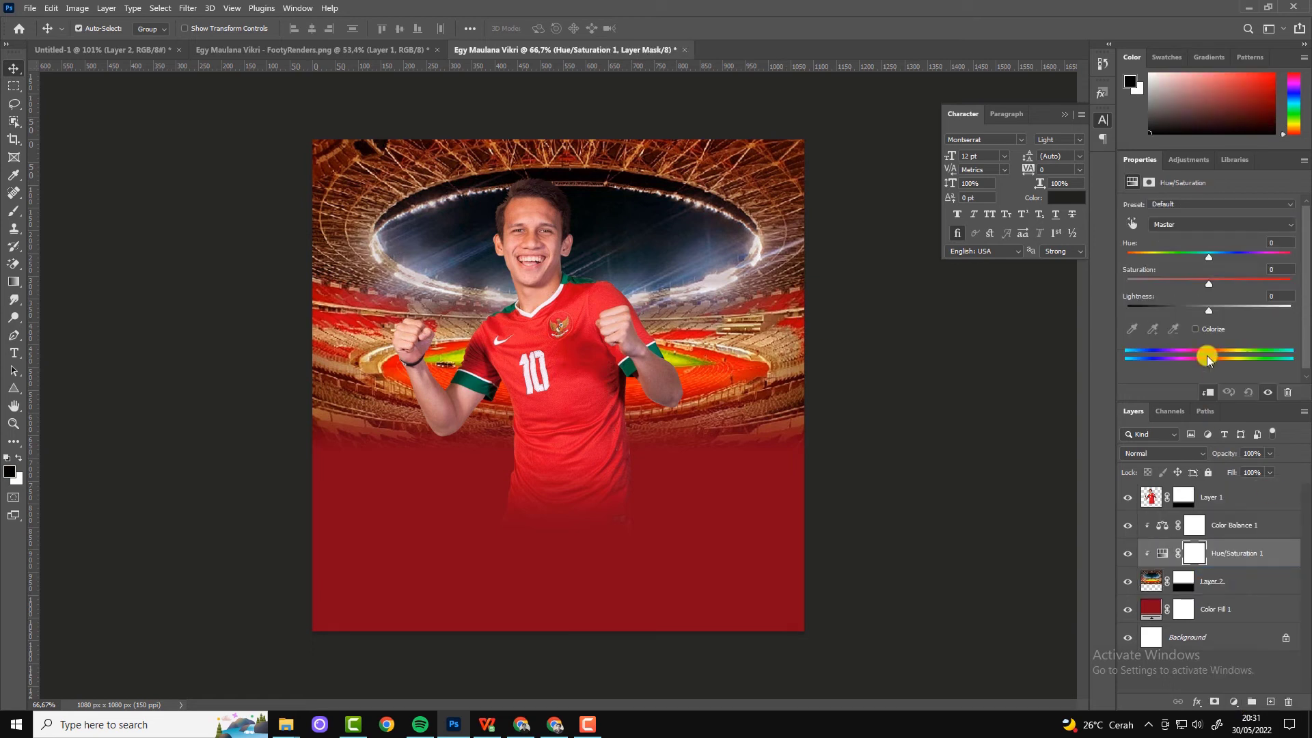
{"action": "left_click", "coordinate": [1196, 329]}
{"action": "mouse_move", "coordinate": [1129, 257]}
{"action": "left_mouse_down"}
{"action": "mouse_move", "coordinate": [1162, 260]}
{"action": "mouse_move", "coordinate": [1140, 257]}
{"action": "left_mouse_up"}
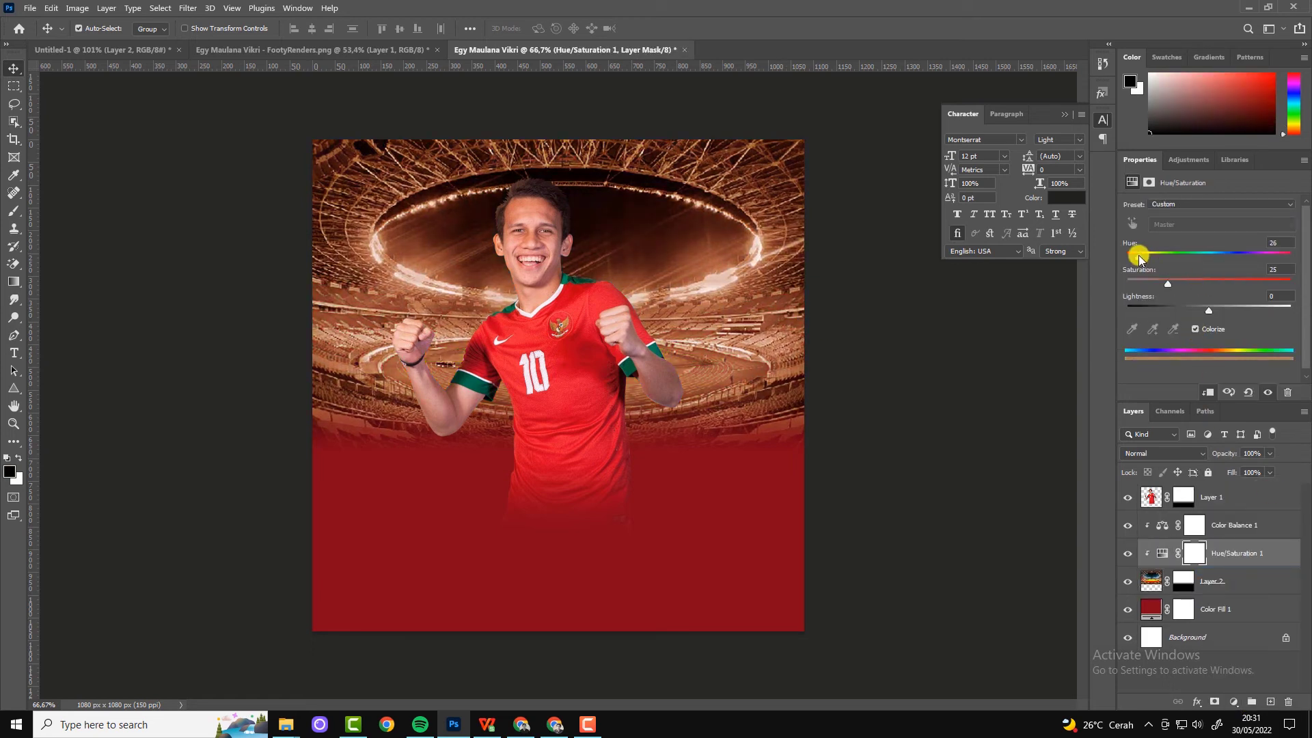
{"action": "left_click_drag", "start_coordinate": [1210, 314], "coordinate": [1202, 314]}
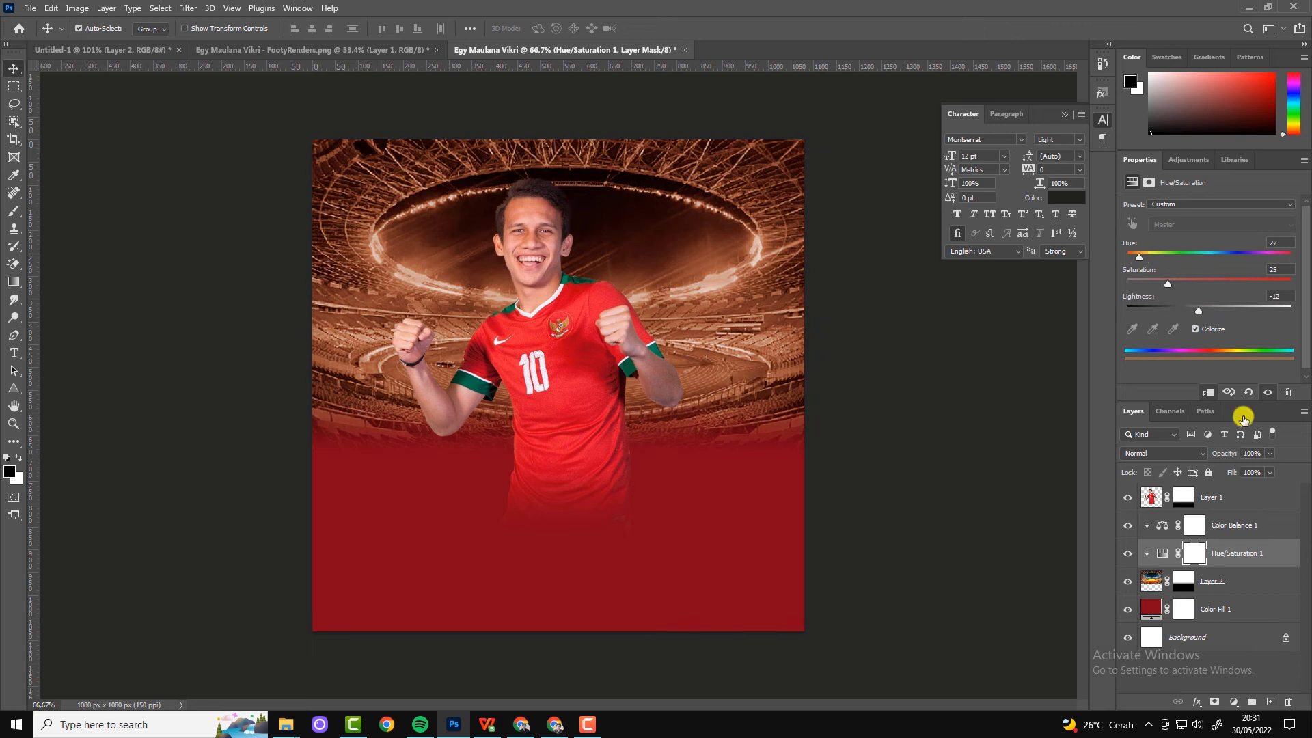
Step: Split the Underlying Layer black slider in the Hue/Saturation layer's Blending Options
{"action": "left_click", "coordinate": [1288, 564]}
{"action": "double_click", "coordinate": [1287, 561]}
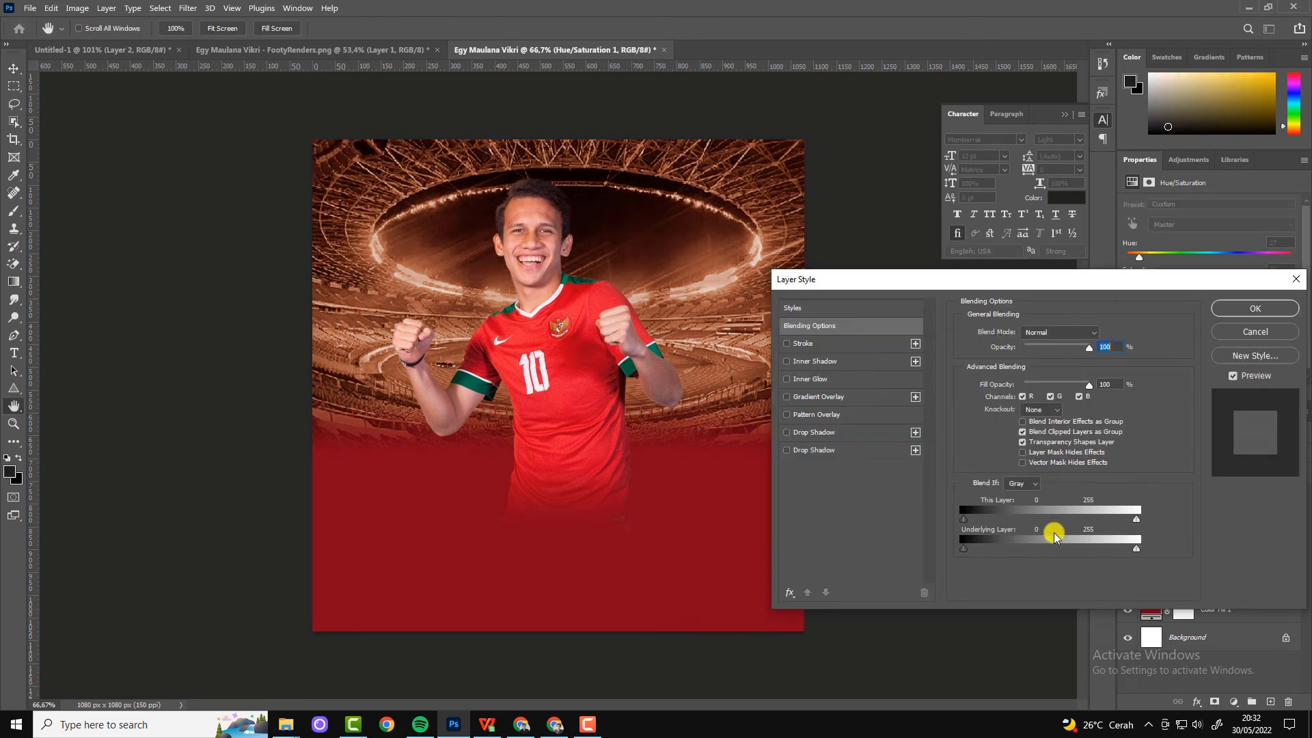
{"action": "left_click_drag", "start_coordinate": [965, 549], "coordinate": [1018, 549]}
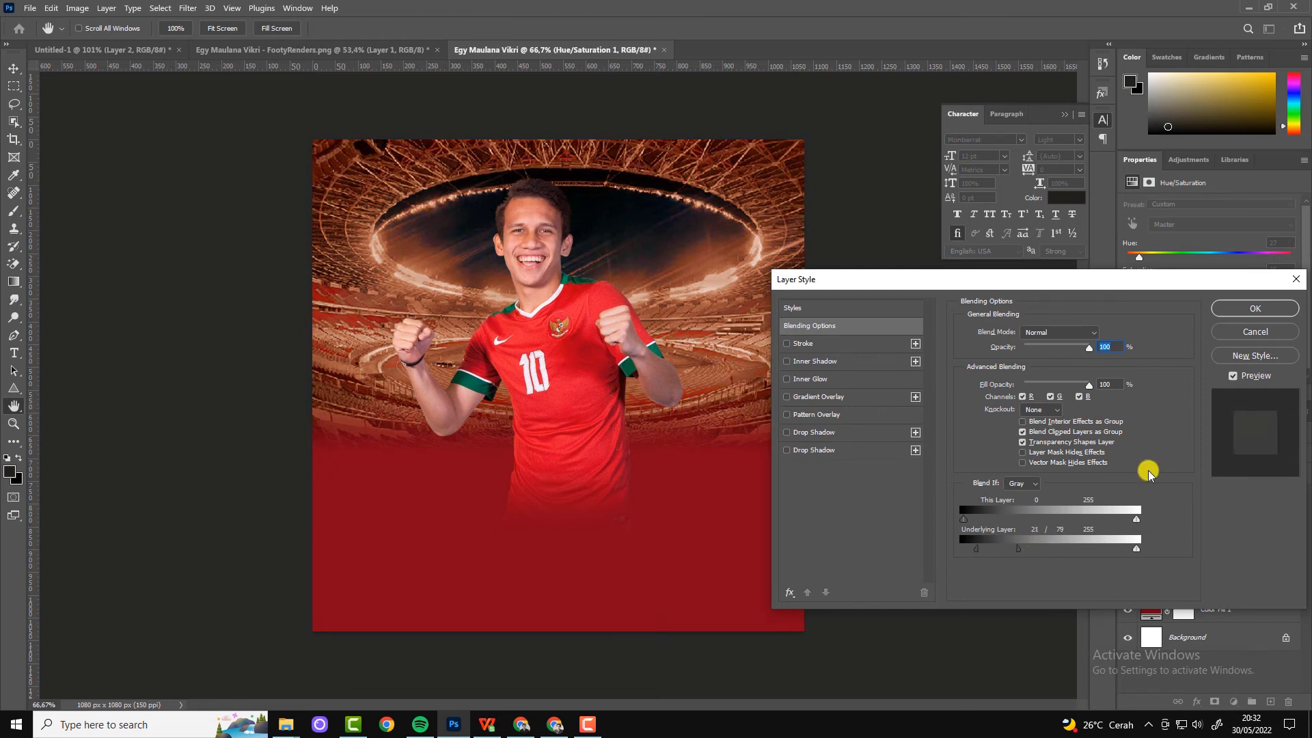
{"action": "left_click", "coordinate": [1256, 308]}
Step: Set the Hue/Saturation layer to Soft Light blend mode at 66% opacity
{"action": "left_click", "coordinate": [1211, 453]}
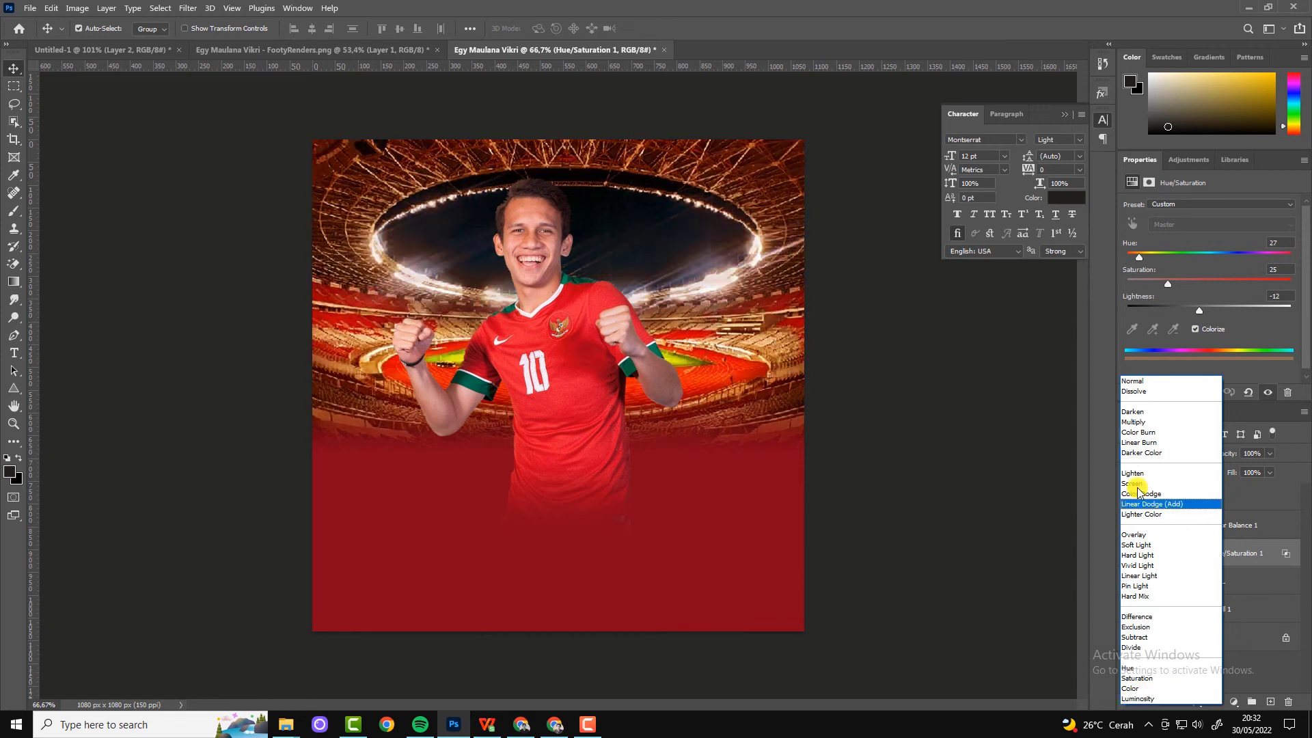
{"action": "left_click", "coordinate": [1140, 545]}
{"action": "left_click", "coordinate": [1269, 454]}
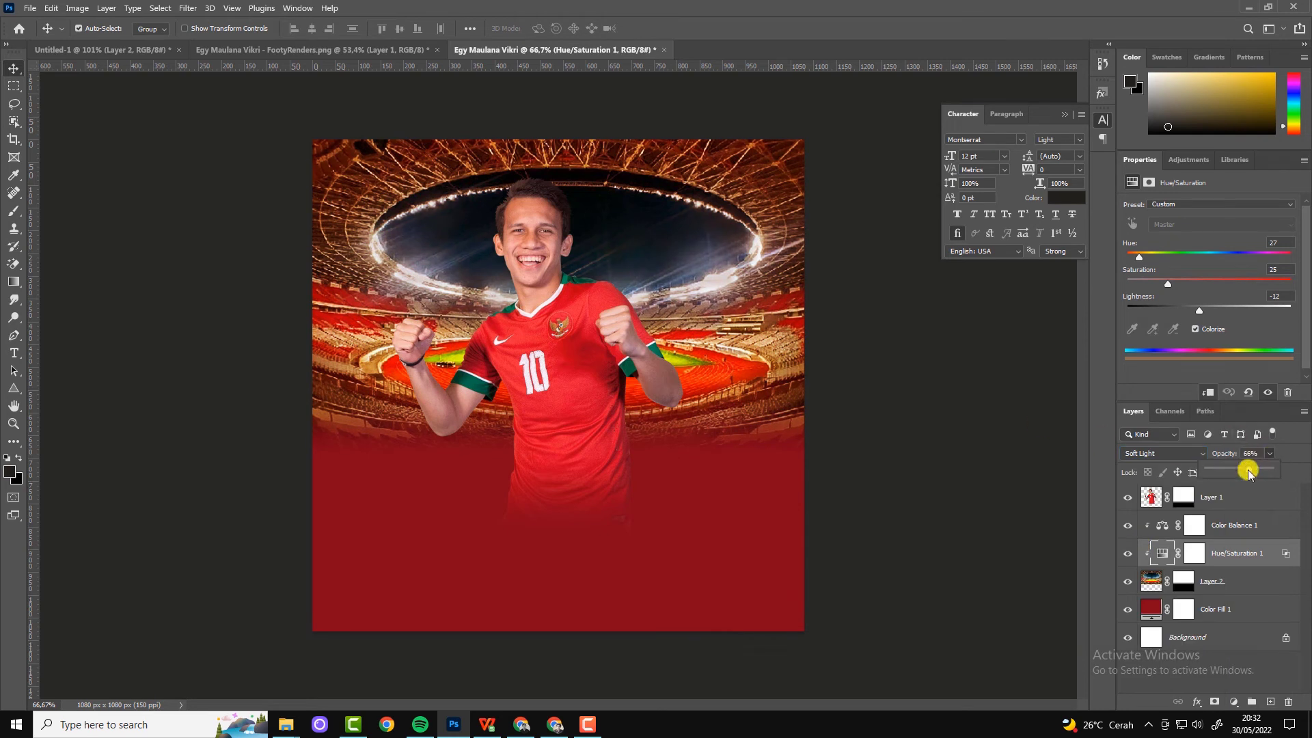
{"action": "left_click", "coordinate": [969, 433]}
Step: Lower the stadium layer (Layer 2) to 49% opacity
{"action": "left_click", "coordinate": [1227, 585]}
{"action": "left_click", "coordinate": [1269, 454]}
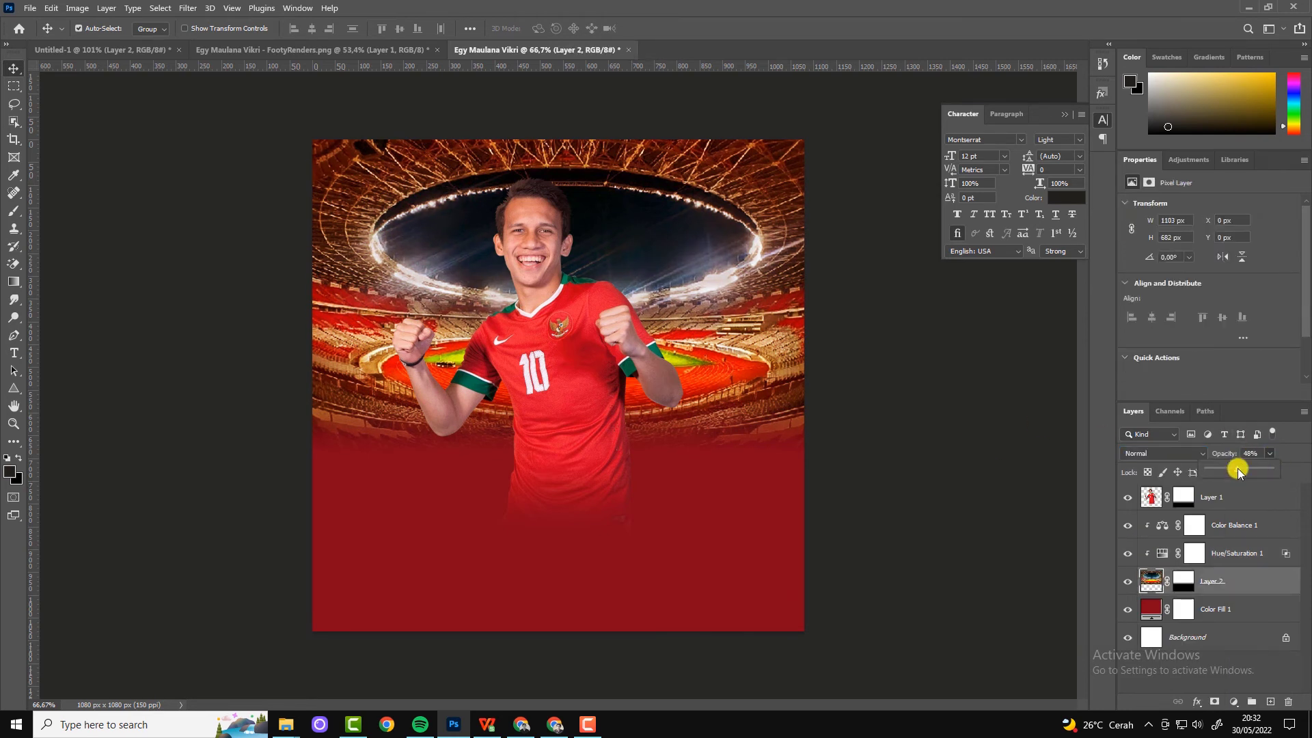
{"action": "left_click", "coordinate": [1237, 468]}
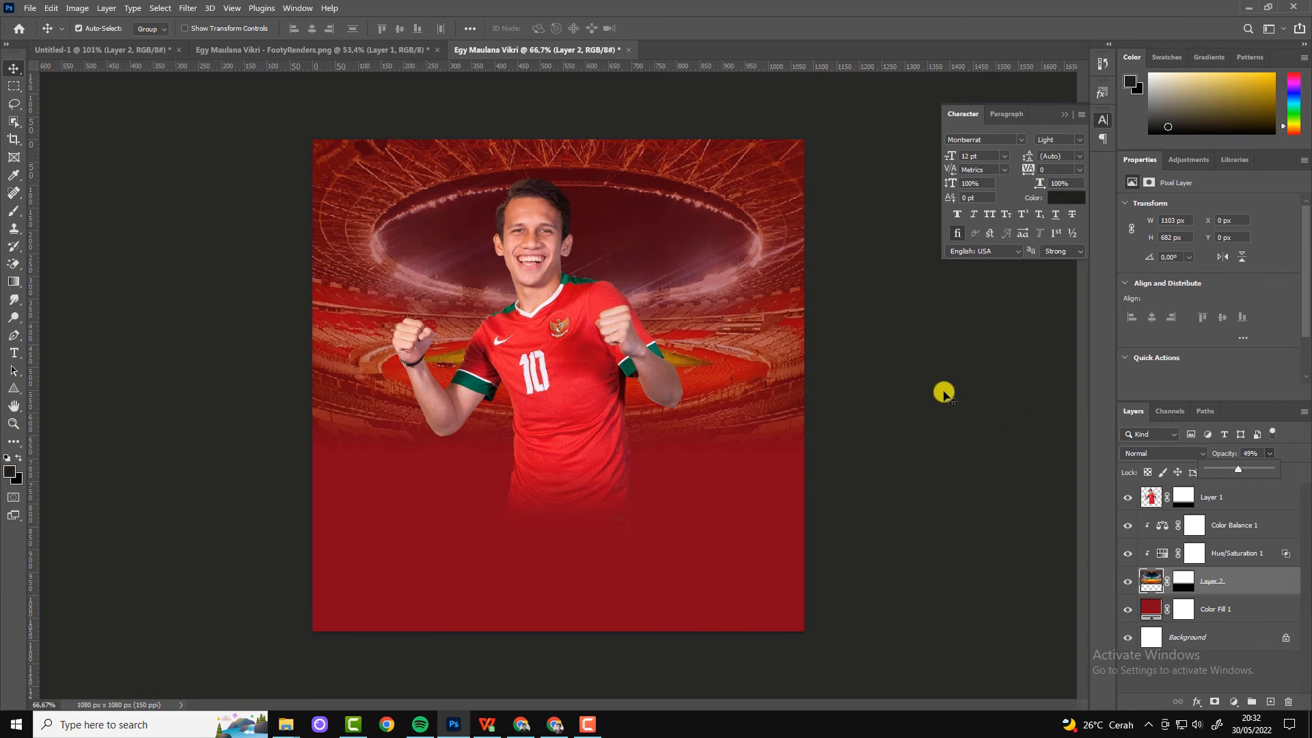
{"action": "left_click", "coordinate": [943, 393]}
{"action": "left_click", "coordinate": [607, 257]}
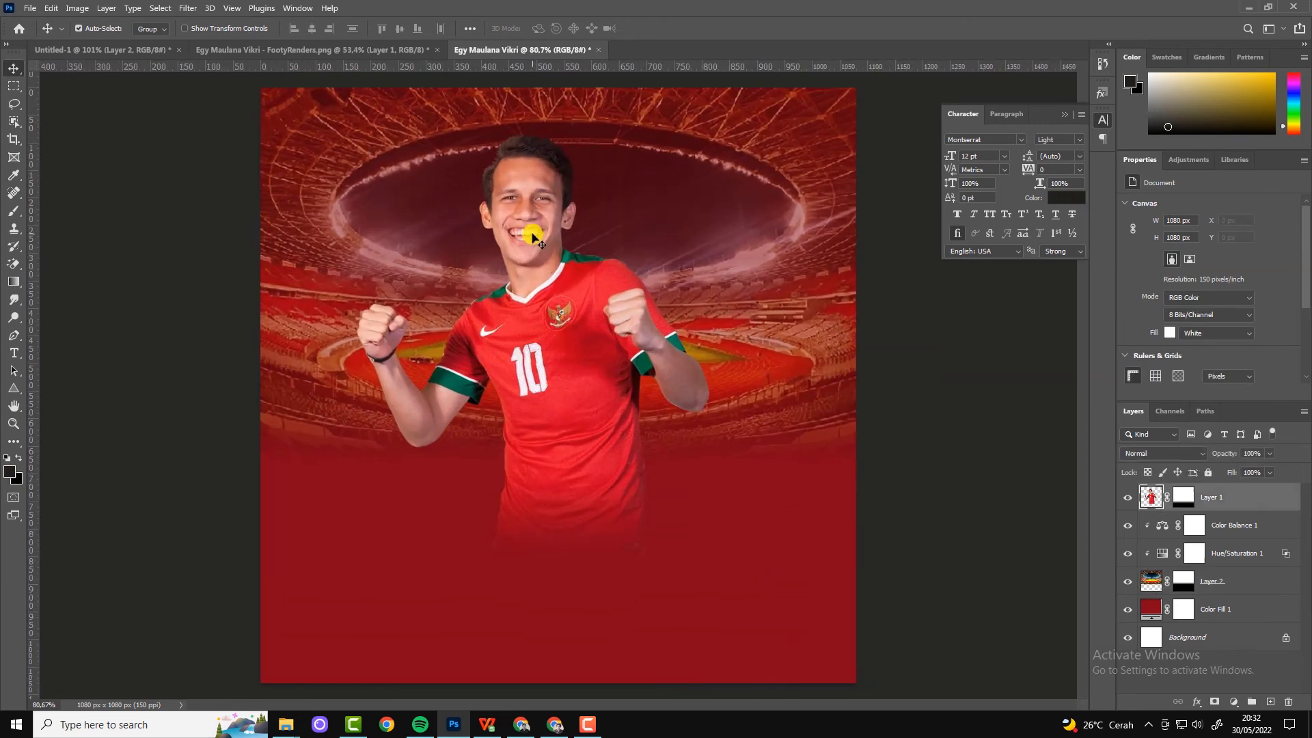
{"action": "scroll", "coordinate": [581, 268], "scroll_direction": "up", "scroll_amount": 3}
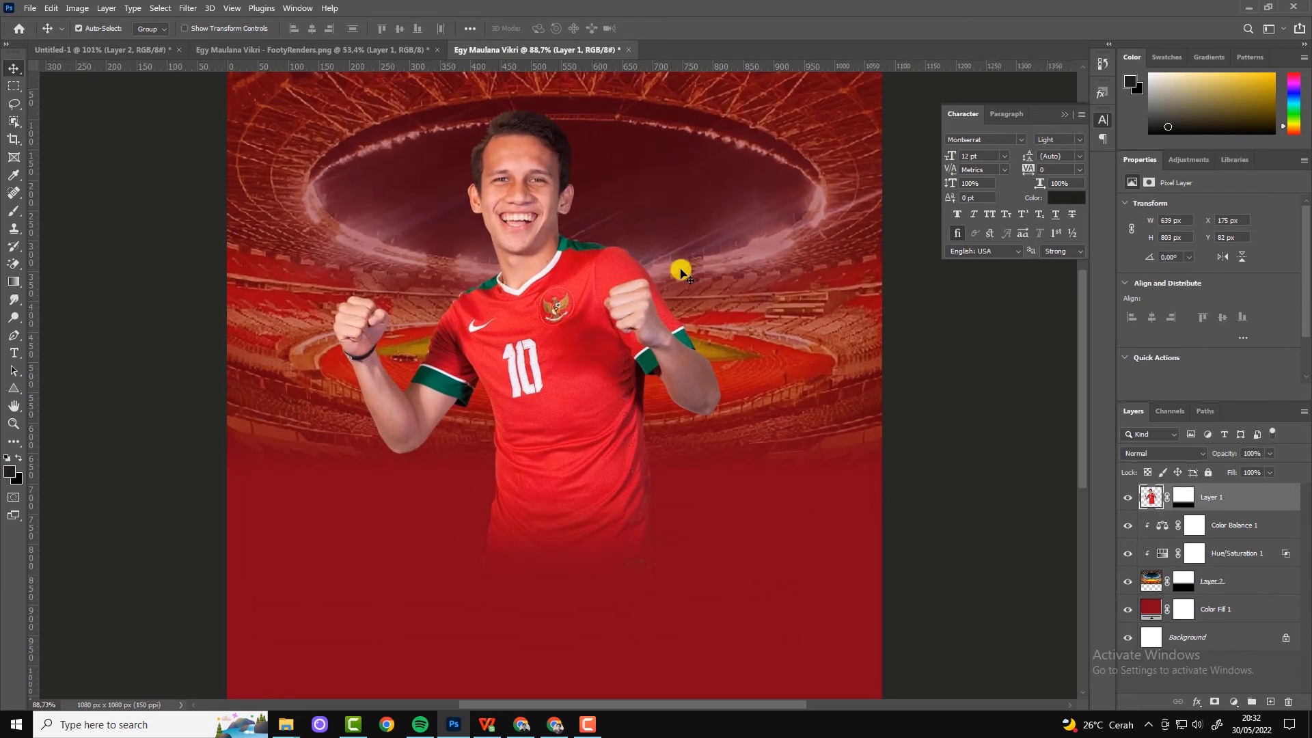
{"action": "left_click", "coordinate": [1238, 703]}
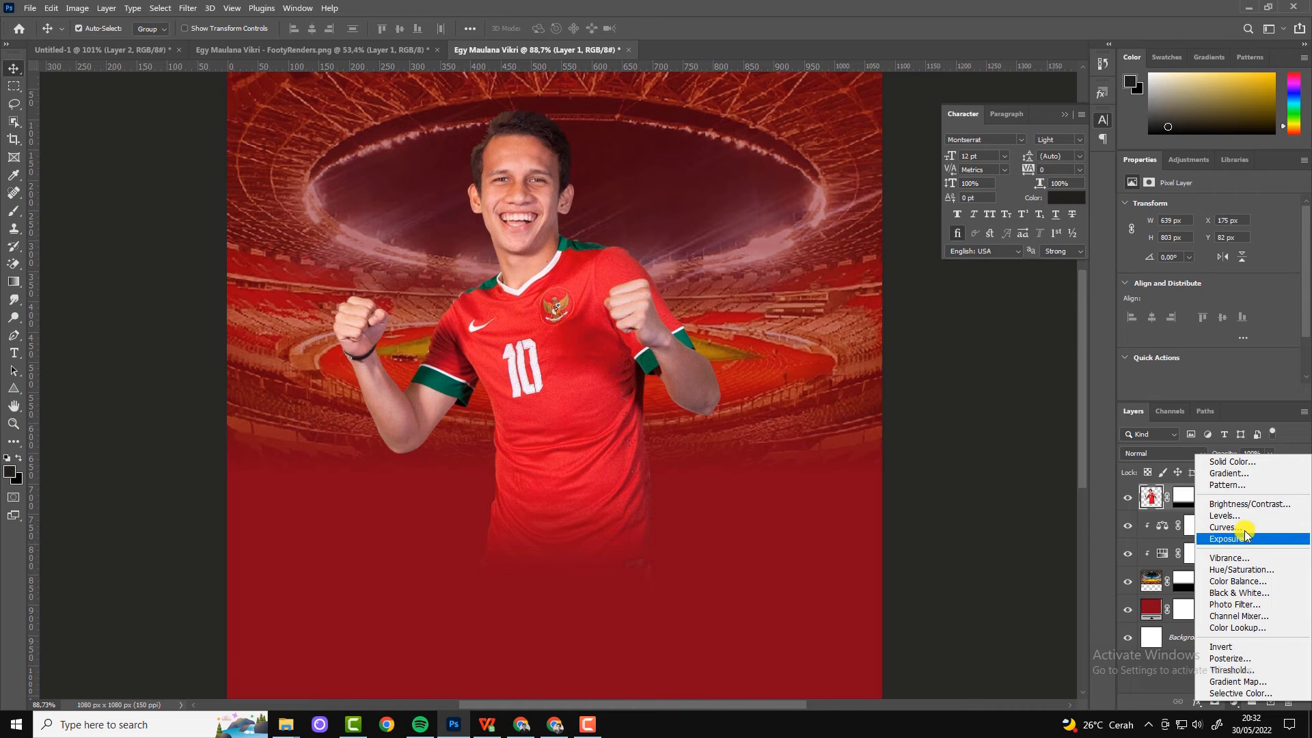
Step: Add a Curves layer above the player using Auto Options' Find Dark & Light Colors
{"action": "left_click", "coordinate": [1245, 527]}
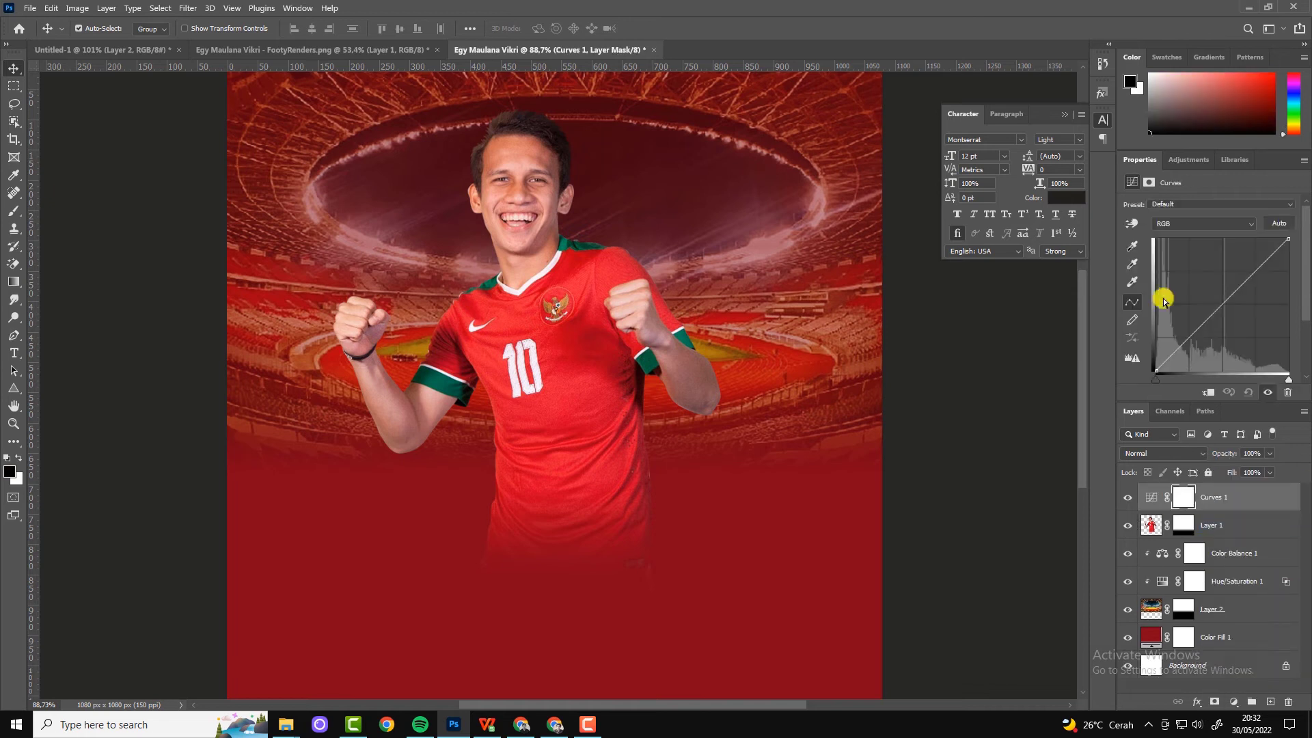
{"action": "left_click", "coordinate": [1280, 224]}
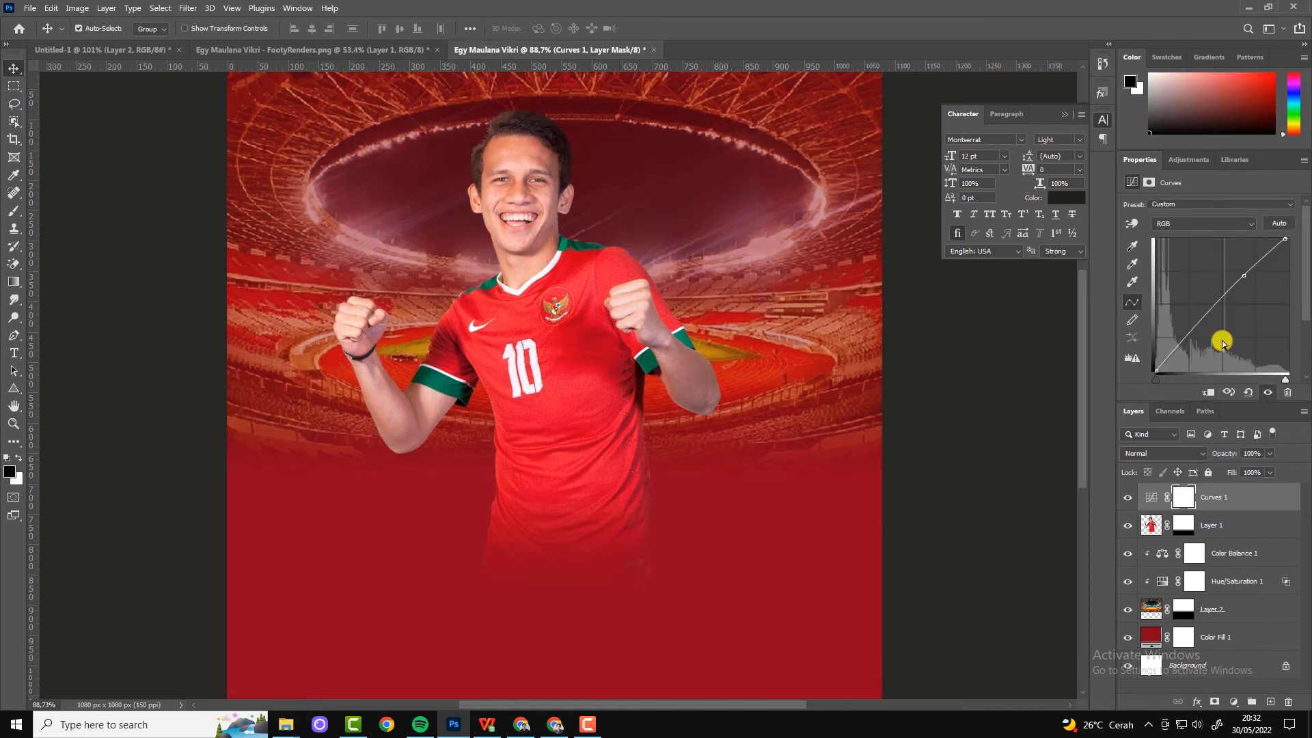
{"action": "left_click", "coordinate": [1304, 159]}
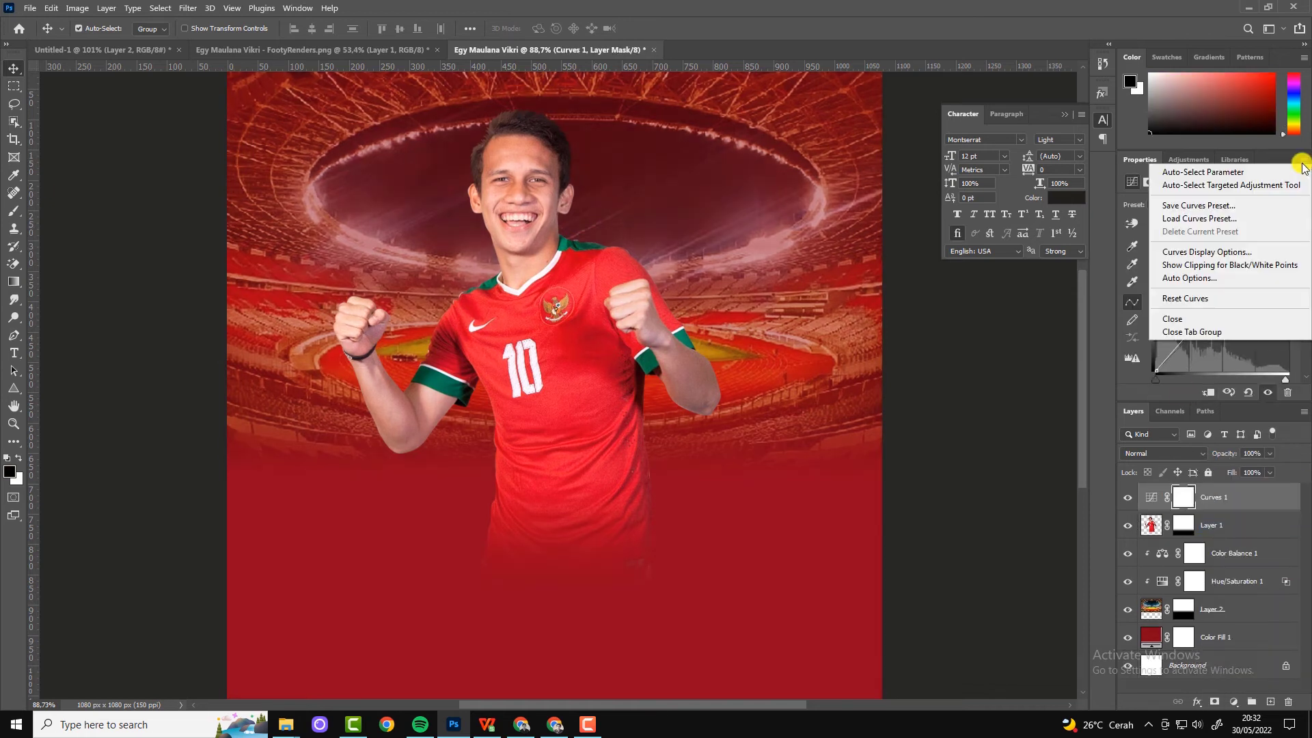
{"action": "left_click", "coordinate": [1200, 277]}
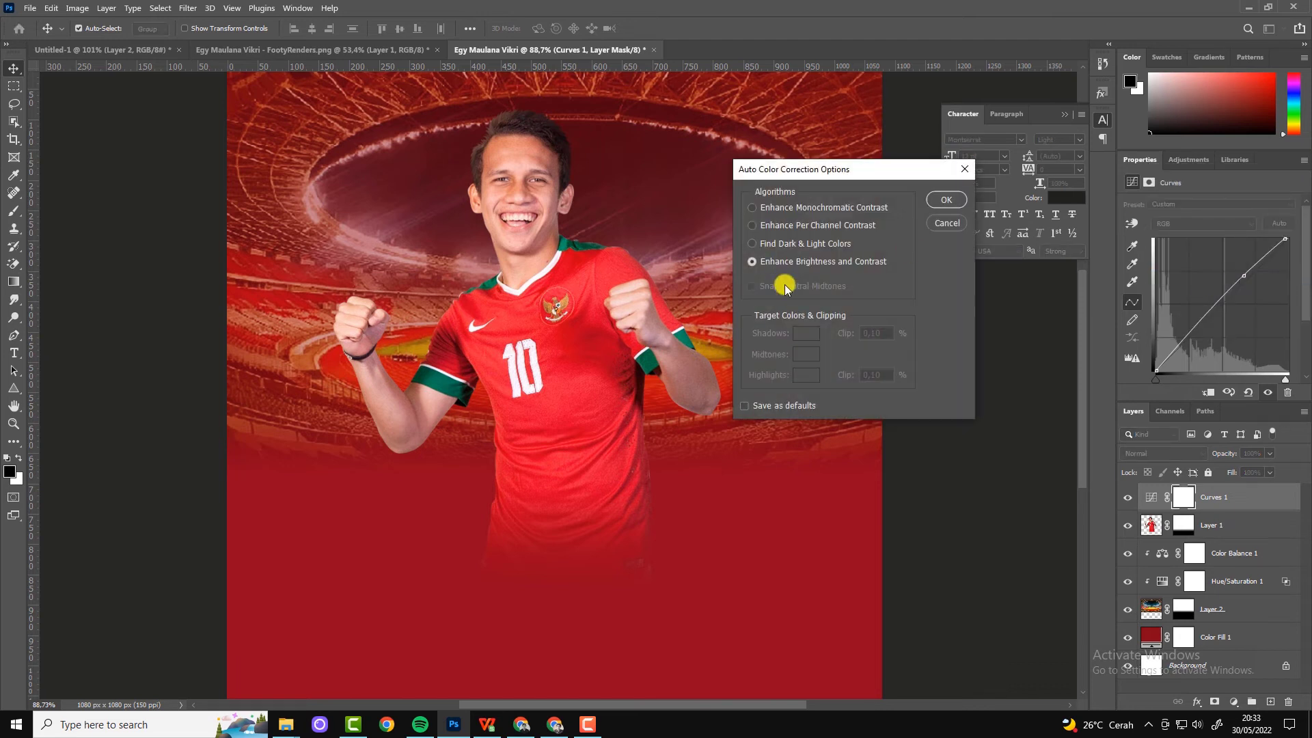
{"action": "left_click", "coordinate": [752, 244]}
Step: Set a deep red shadow target and a light pink highlight target color
{"action": "left_click", "coordinate": [813, 334]}
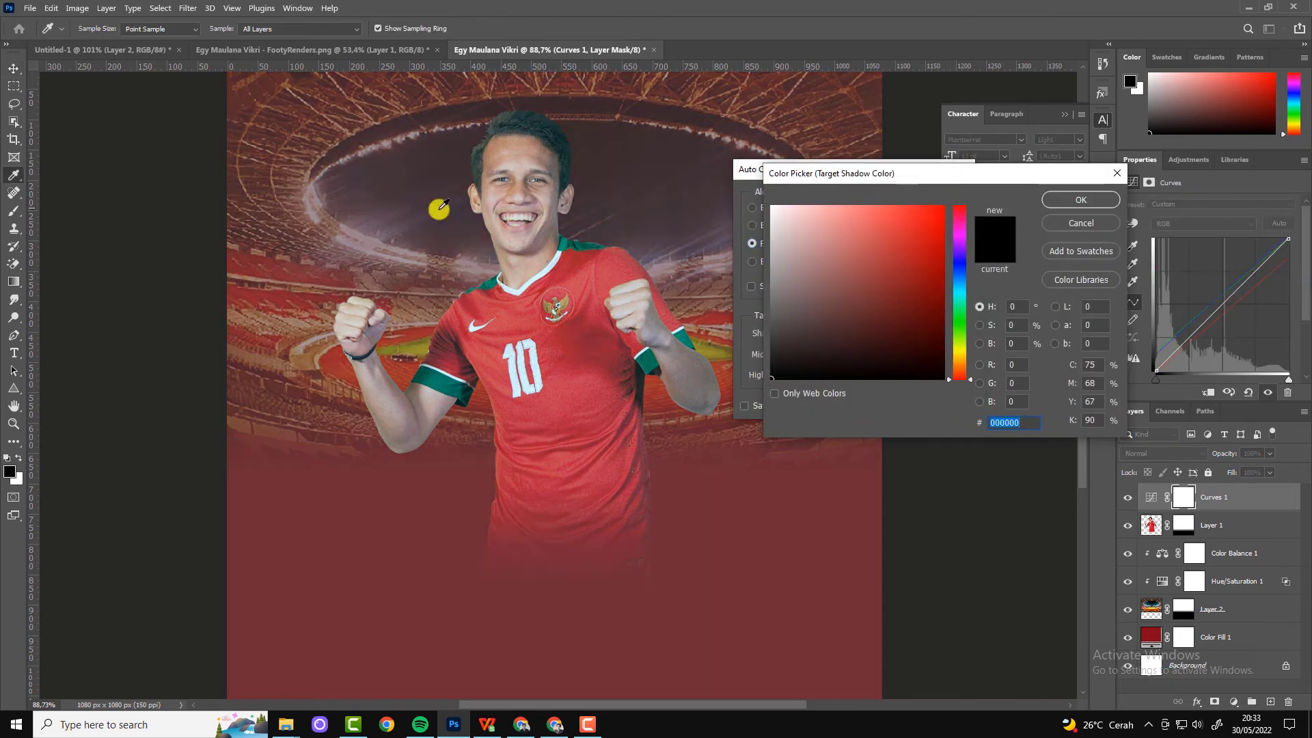
{"action": "left_click", "coordinate": [295, 300]}
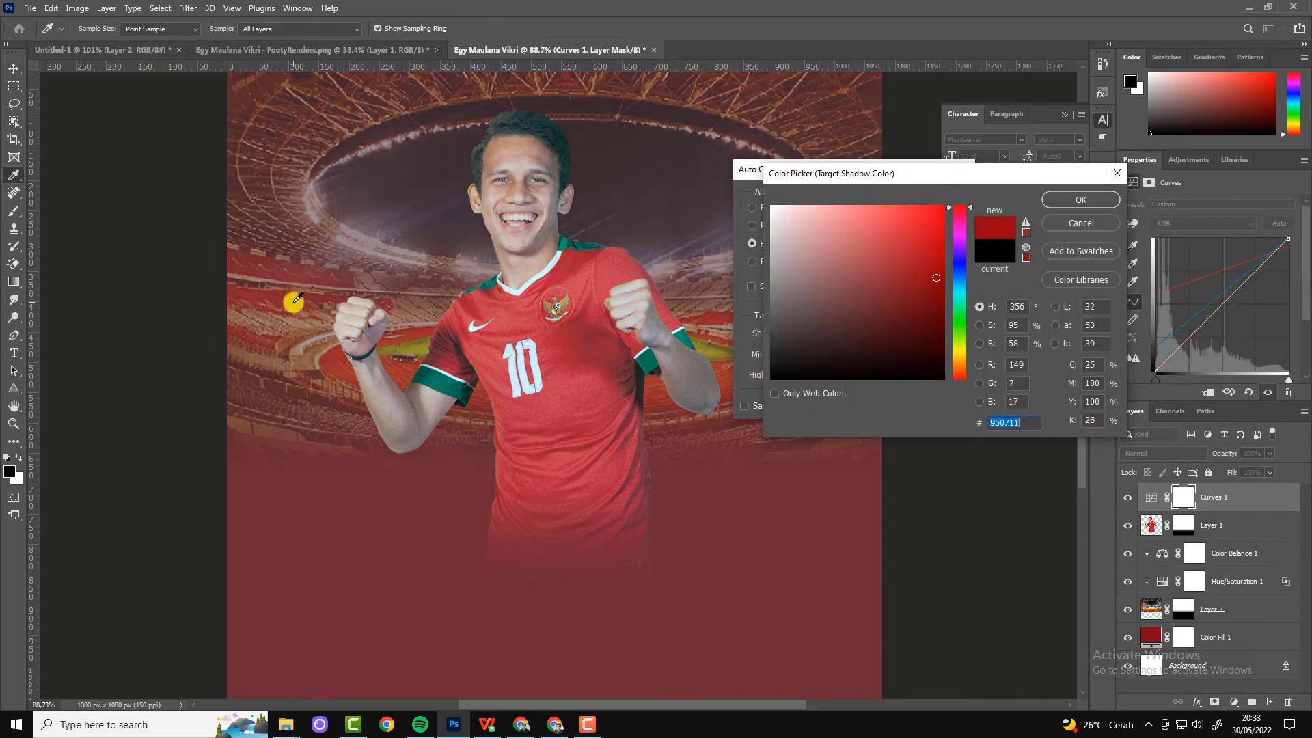
{"action": "left_click", "coordinate": [933, 291]}
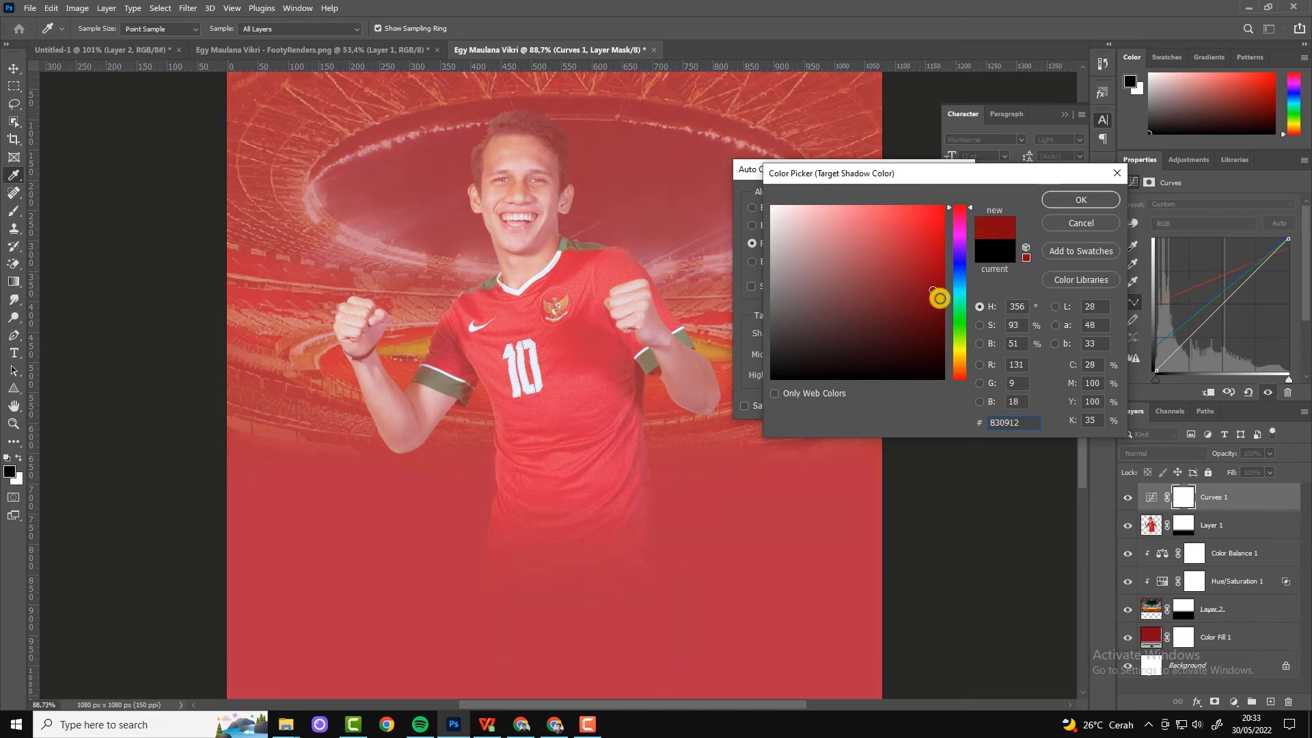
{"action": "left_click_drag", "start_coordinate": [940, 298], "coordinate": [945, 301]}
{"action": "left_click", "coordinate": [1074, 200]}
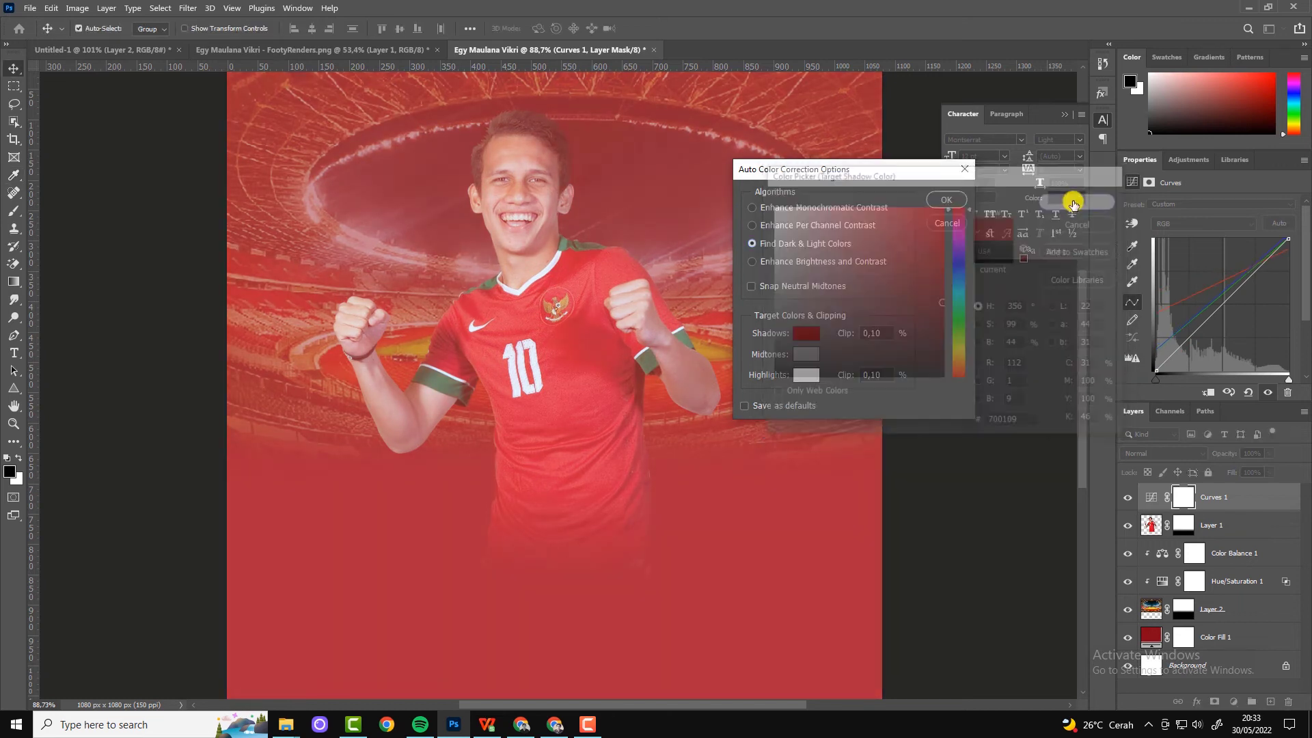
{"action": "left_click", "coordinate": [810, 375]}
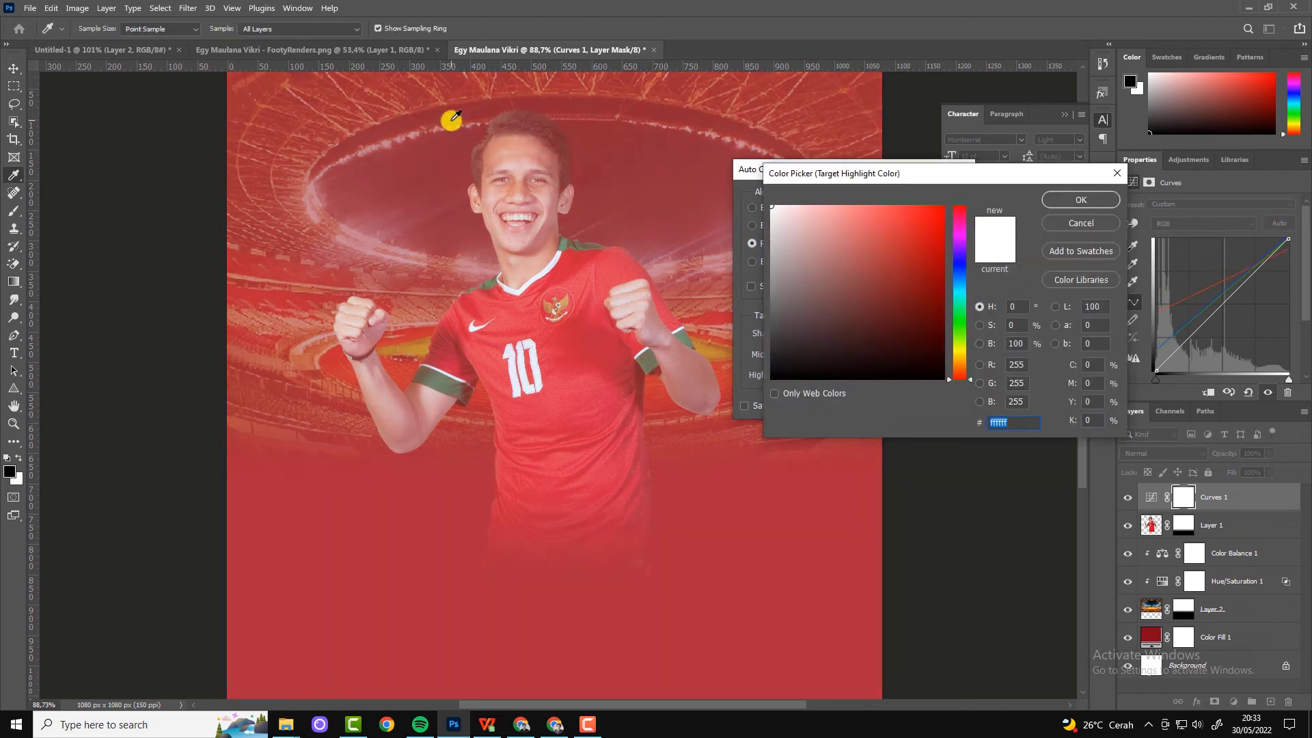
{"action": "left_click", "coordinate": [317, 202]}
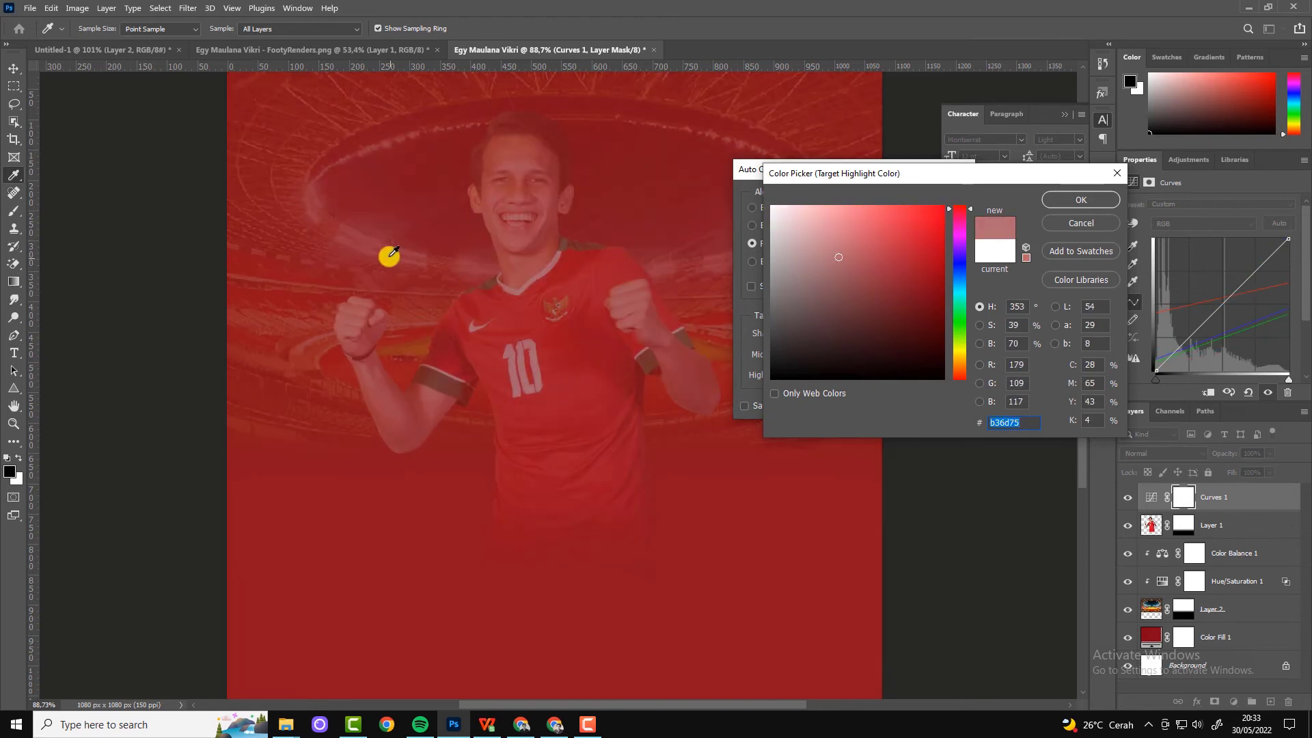
{"action": "mouse_move", "coordinate": [774, 237]}
{"action": "left_mouse_down"}
{"action": "mouse_move", "coordinate": [813, 231]}
{"action": "mouse_move", "coordinate": [796, 216]}
{"action": "left_mouse_up"}
{"action": "left_click", "coordinate": [1050, 207]}
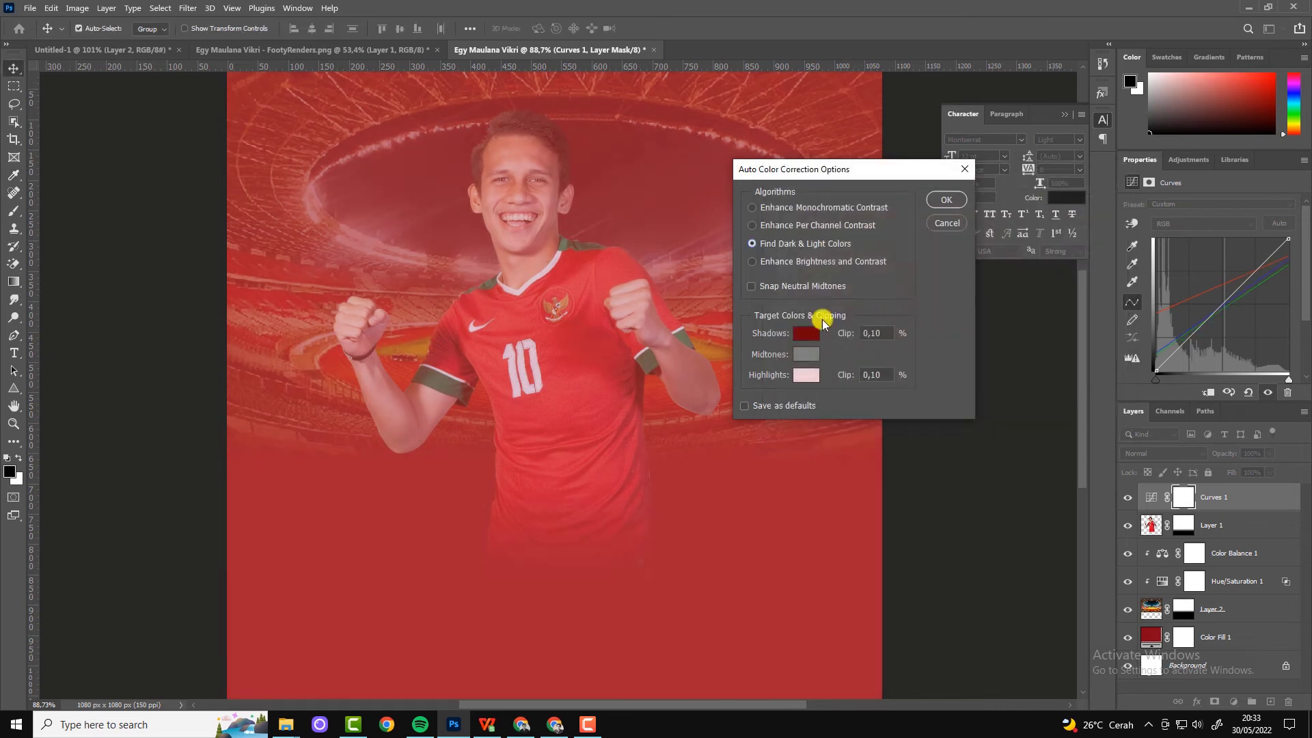
Step: Set a deep red midtone target and accept the auto correction without saving defaults
{"action": "left_click", "coordinate": [800, 350]}
{"action": "left_click", "coordinate": [645, 265]}
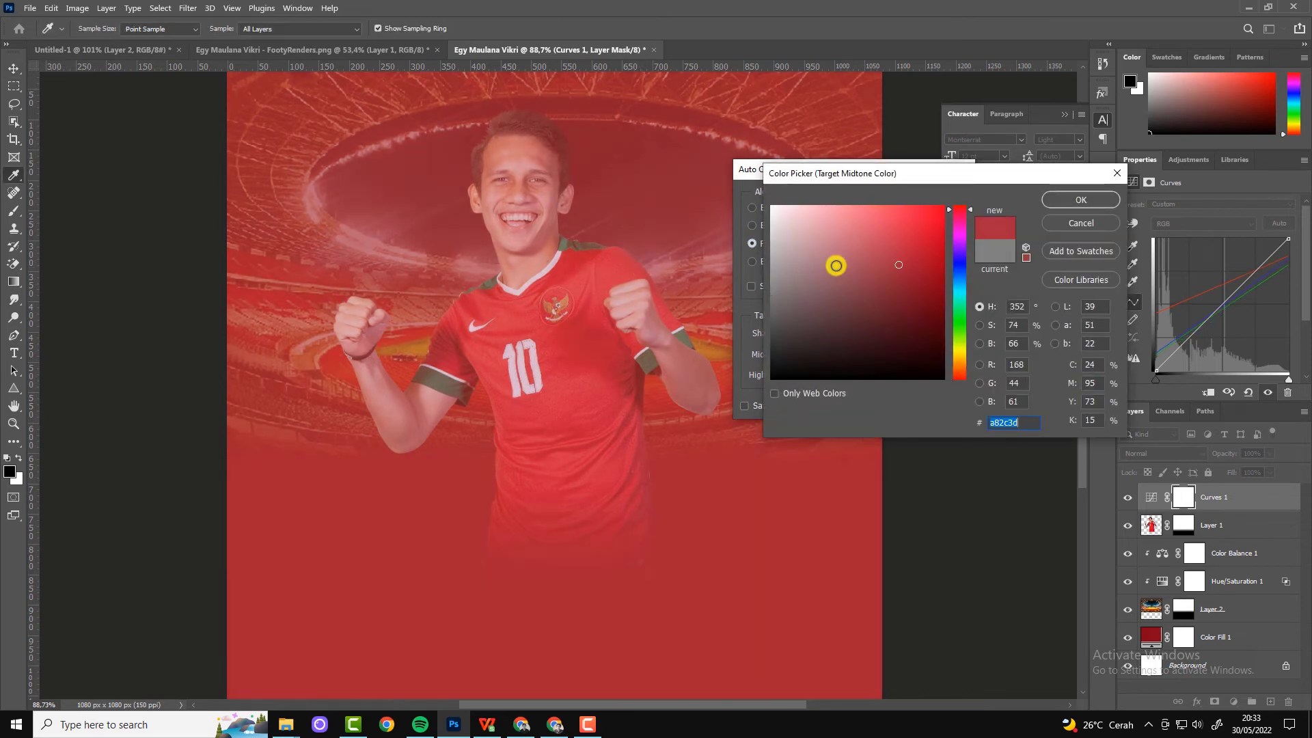
{"action": "left_click_drag", "start_coordinate": [903, 268], "coordinate": [918, 268]}
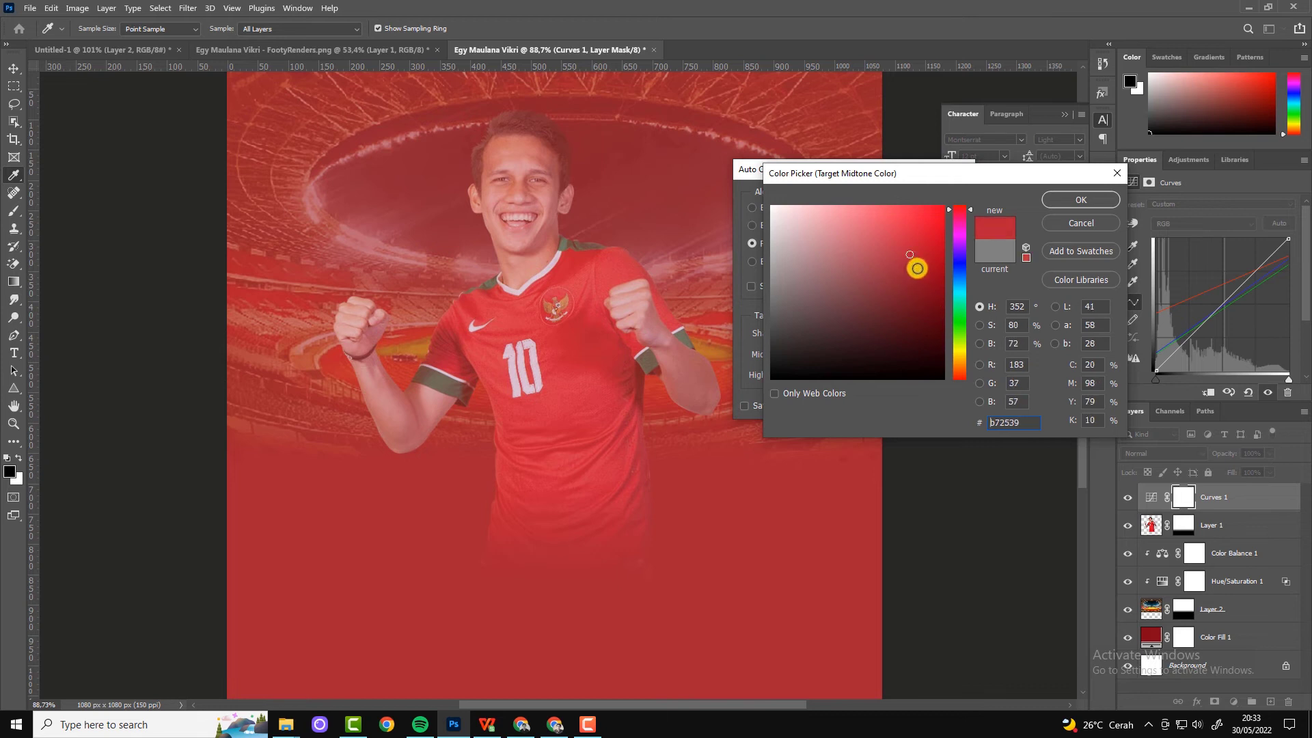
{"action": "left_click", "coordinate": [1084, 202]}
{"action": "left_click", "coordinate": [937, 197]}
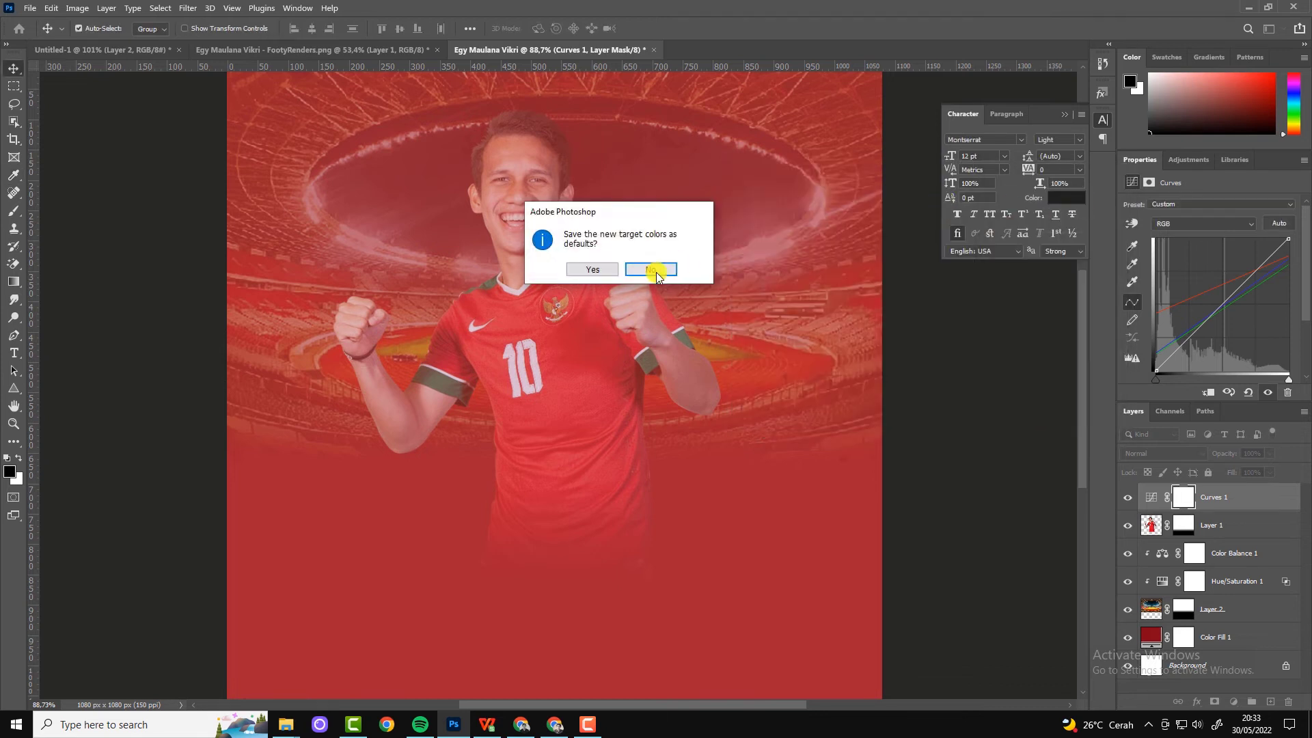
{"action": "left_click", "coordinate": [659, 271]}
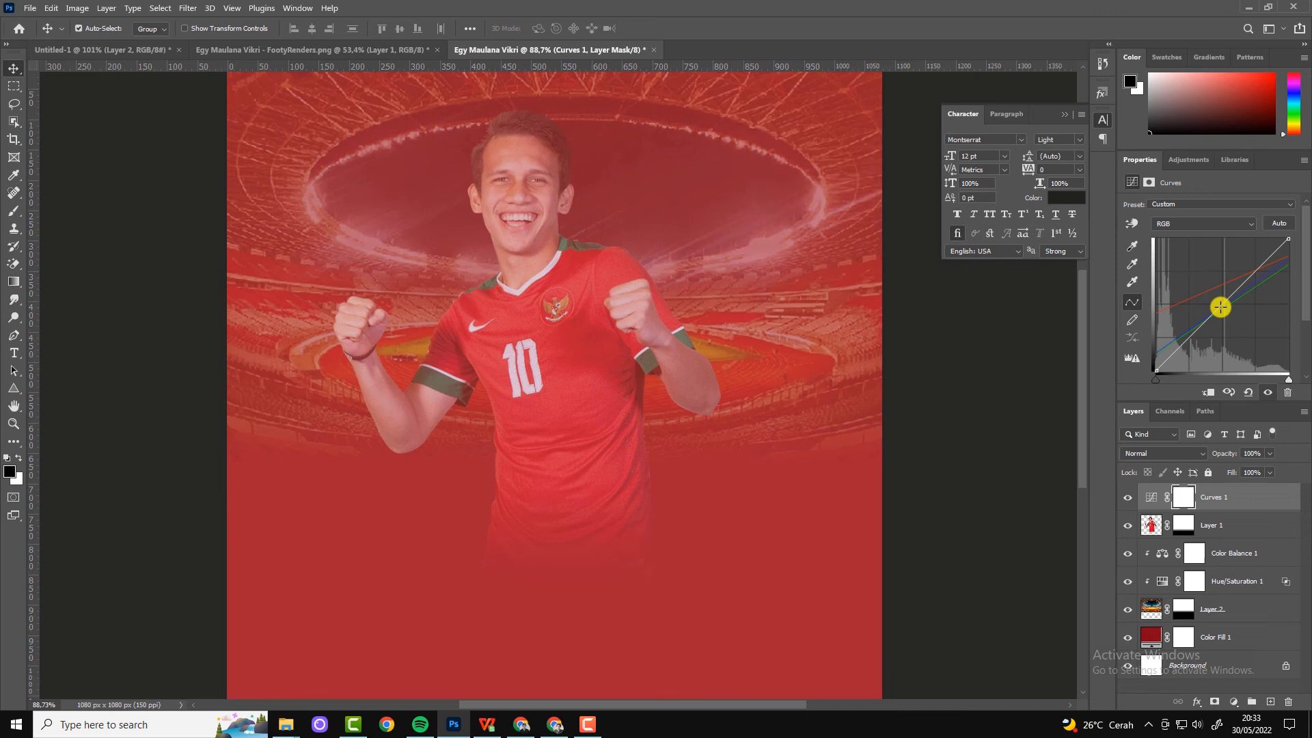
Step: Clip Curves 1 to the player and lower the shadow point, raising the upper point
{"action": "key", "text": "ctrl+alt+g"}
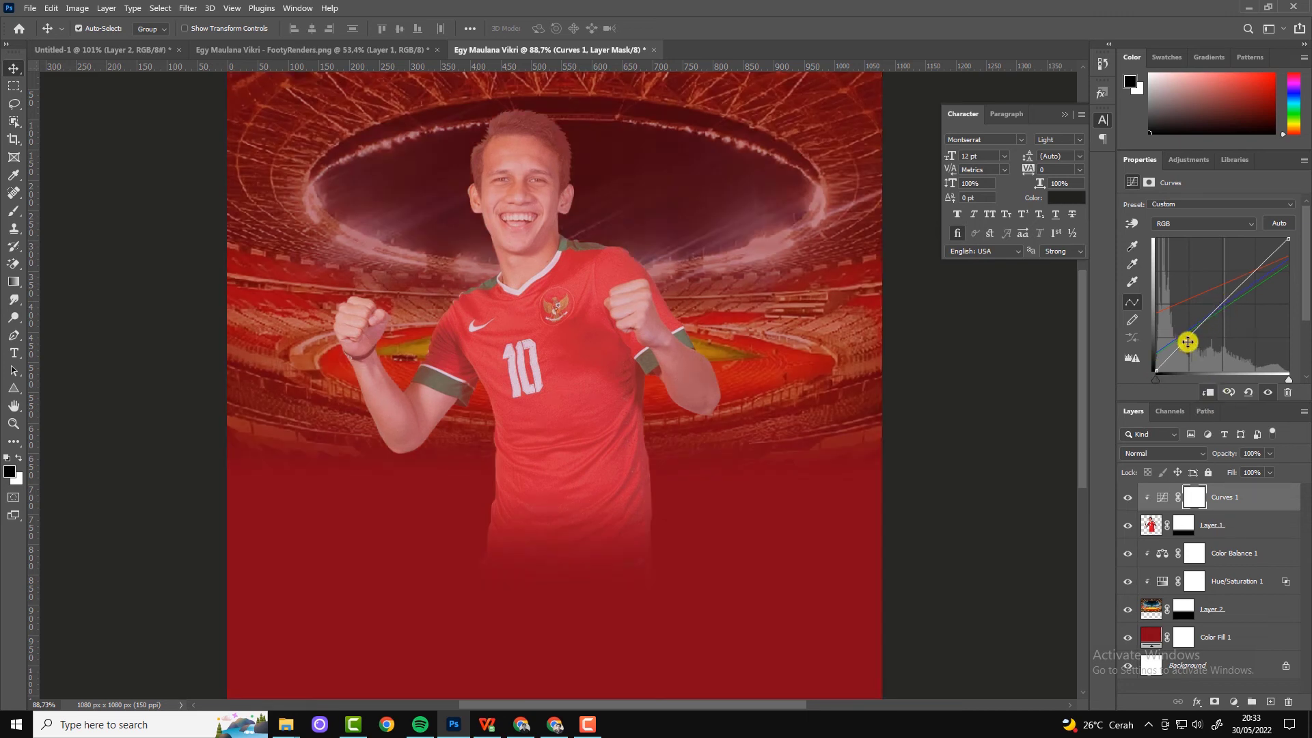
{"action": "left_click_drag", "start_coordinate": [1188, 342], "coordinate": [1198, 353]}
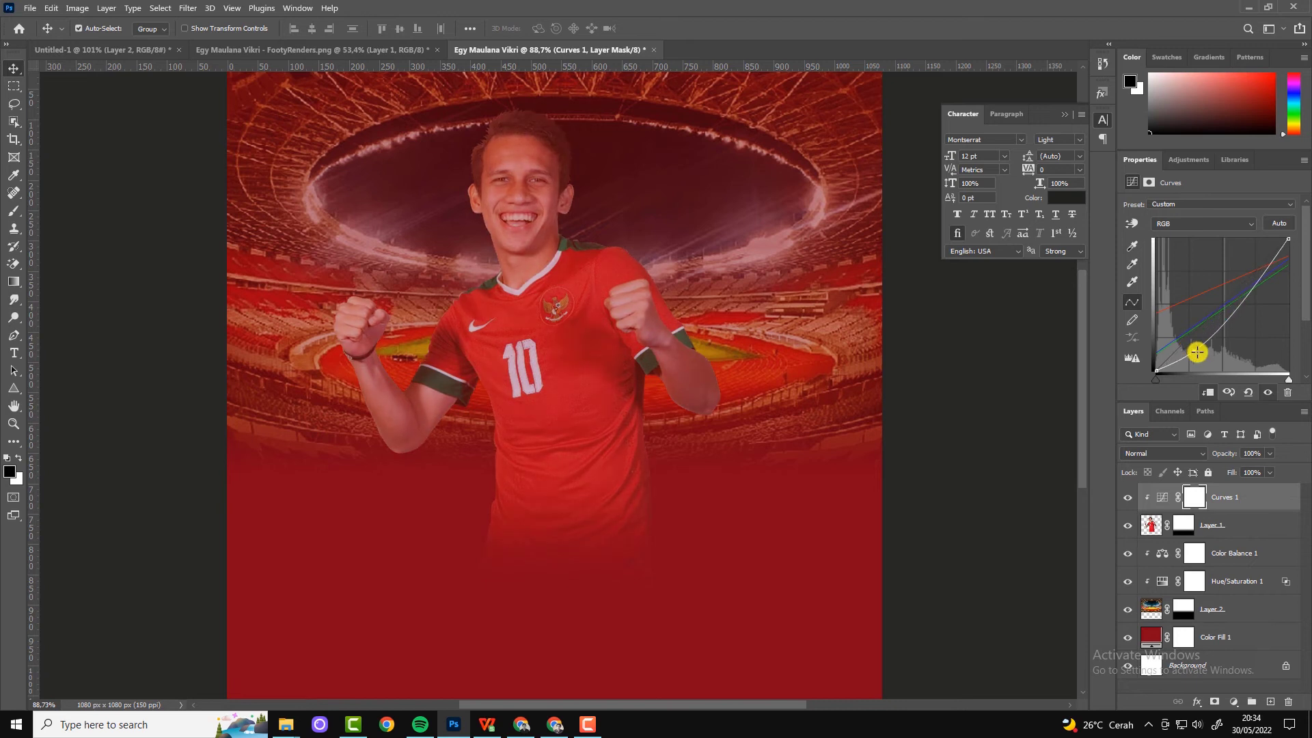
{"action": "left_click_drag", "start_coordinate": [1258, 282], "coordinate": [1250, 269]}
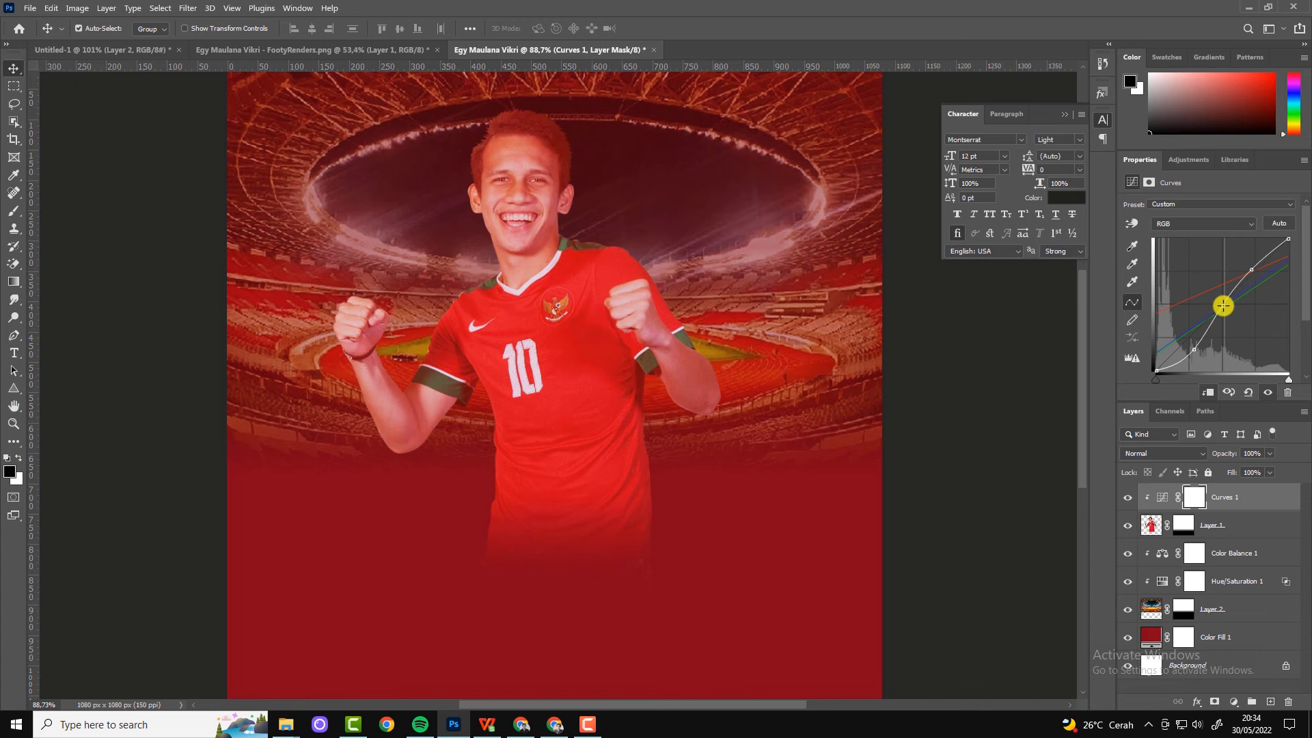
{"action": "left_click", "coordinate": [973, 349]}
{"action": "scroll", "coordinate": [700, 454], "scroll_direction": "down", "scroll_amount": 2}
{"action": "scroll", "coordinate": [601, 255], "scroll_direction": "up", "scroll_amount": 2}
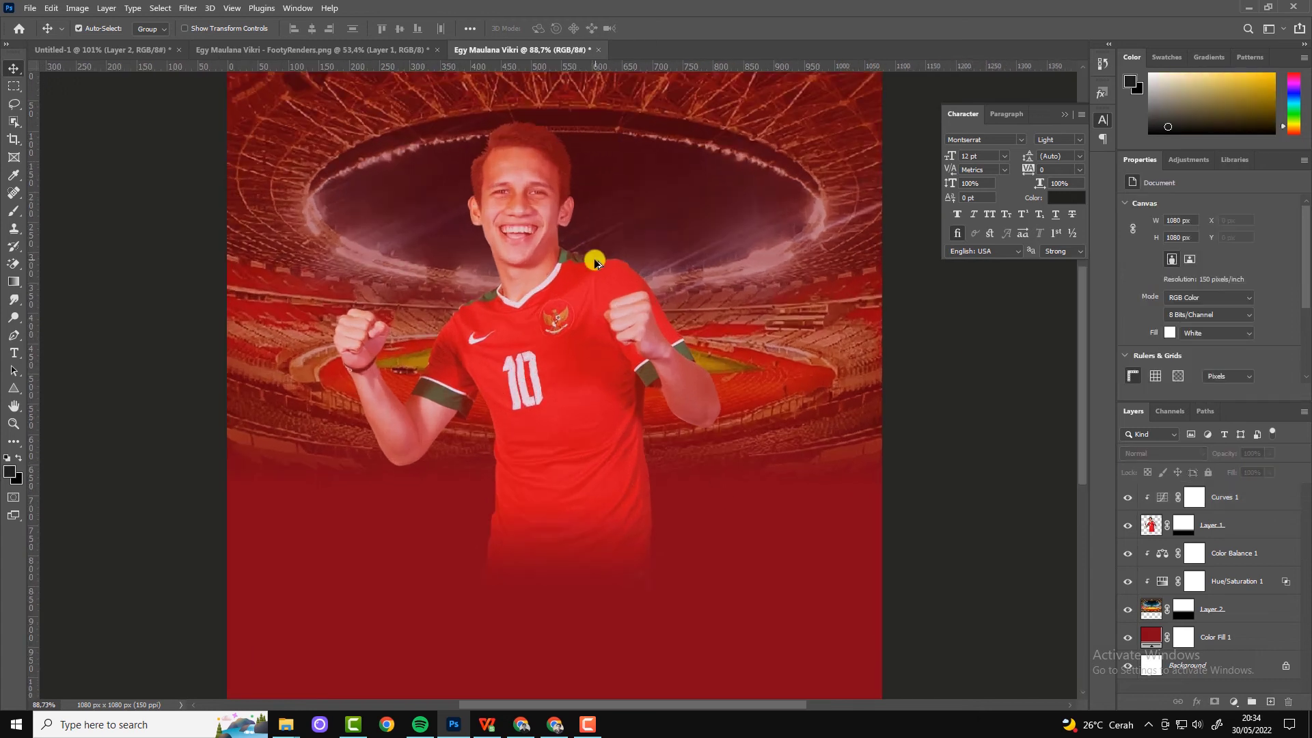
{"action": "scroll", "coordinate": [590, 276], "scroll_direction": "down", "scroll_amount": 1}
{"action": "scroll", "coordinate": [590, 275], "scroll_direction": "up", "scroll_amount": 1}
{"action": "left_click", "coordinate": [596, 299]}
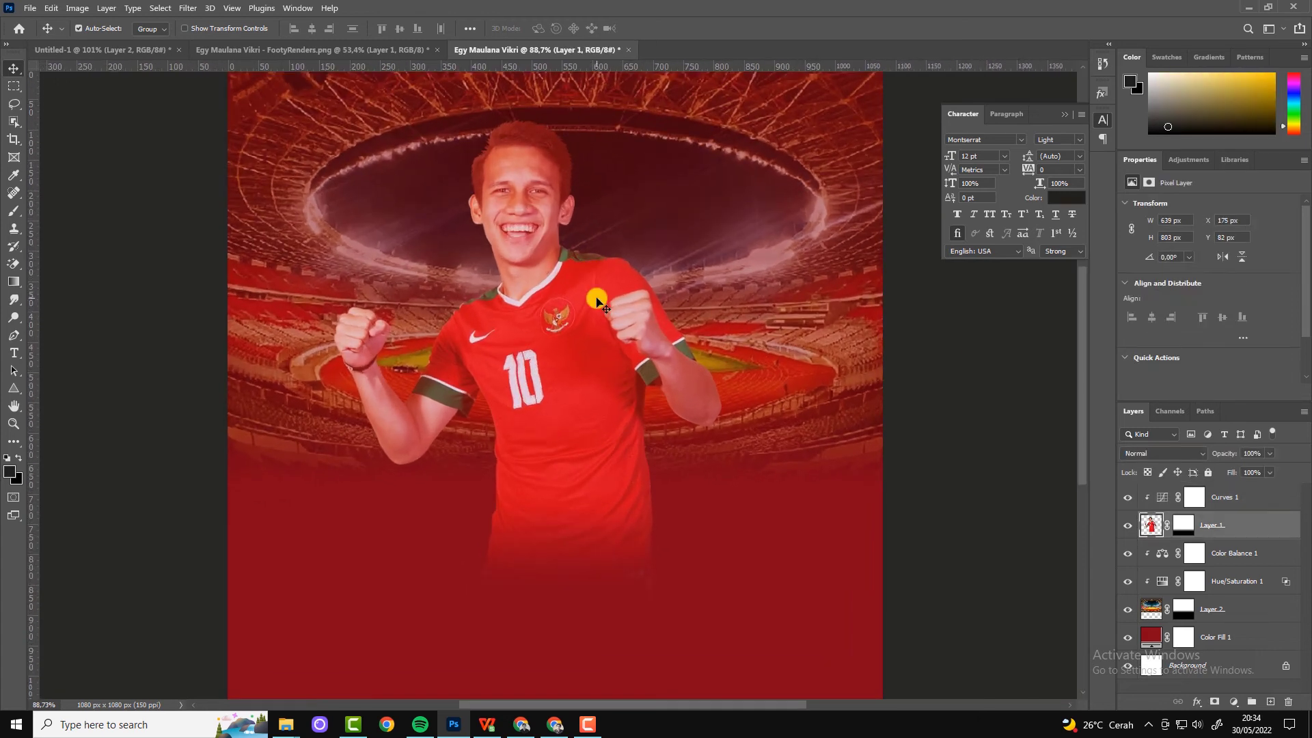
{"action": "left_click", "coordinate": [1237, 503]}
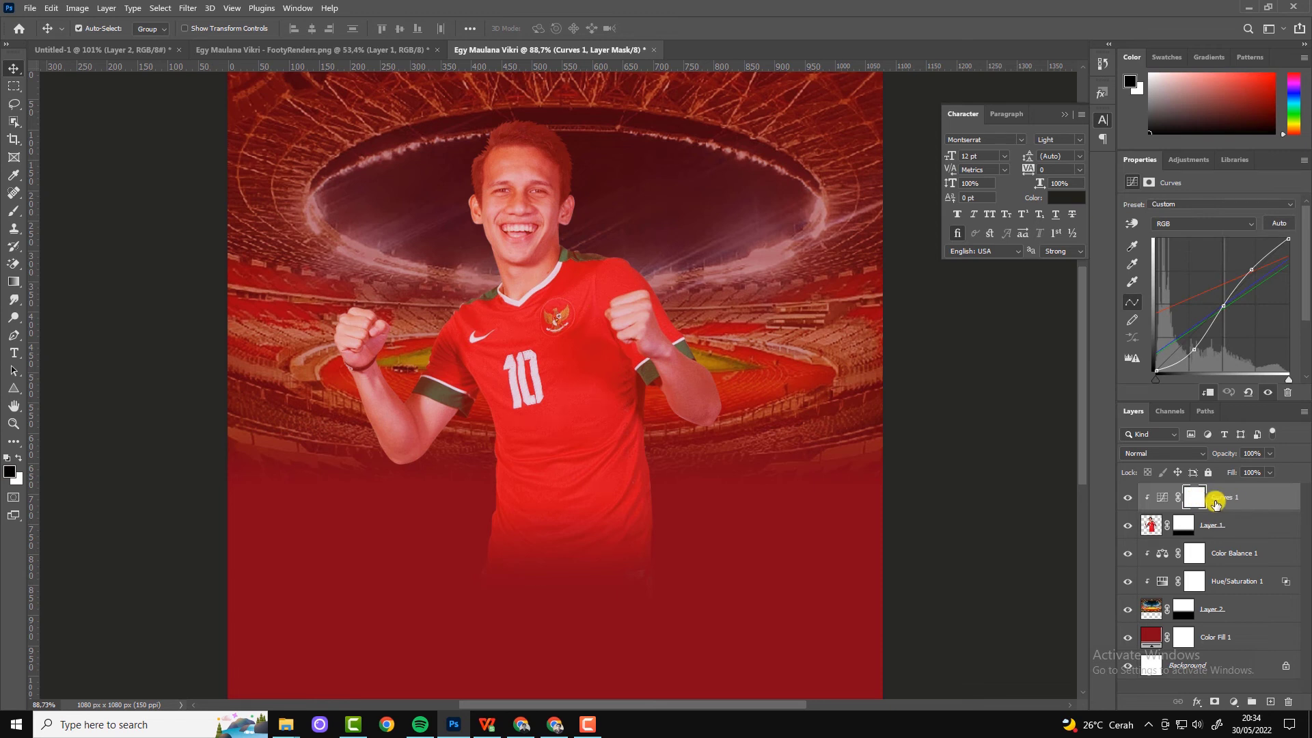
{"action": "left_click", "coordinate": [1234, 702]}
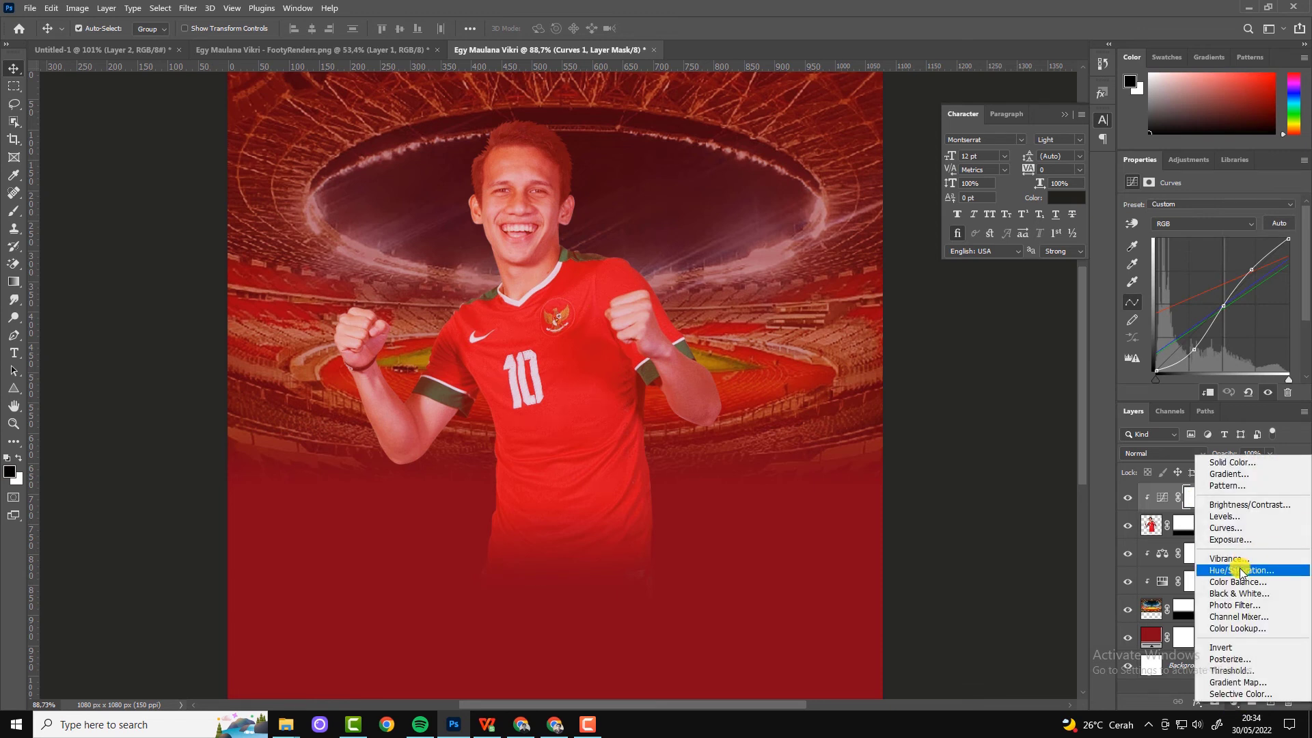
Step: Add a clipped +0.33 Exposure layer with the Underlying Layer black slider split to 13/71
{"action": "left_click", "coordinate": [1230, 540]}
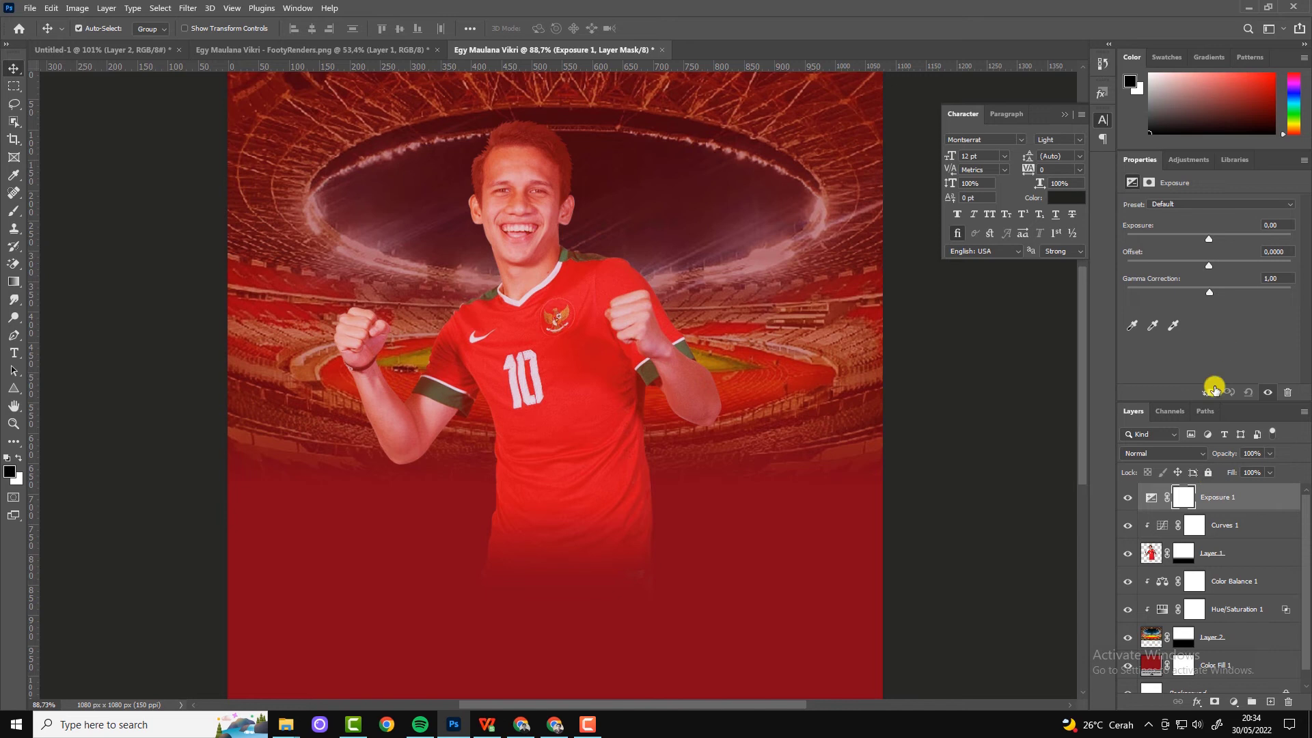
{"action": "left_click_drag", "start_coordinate": [1209, 235], "coordinate": [1211, 235]}
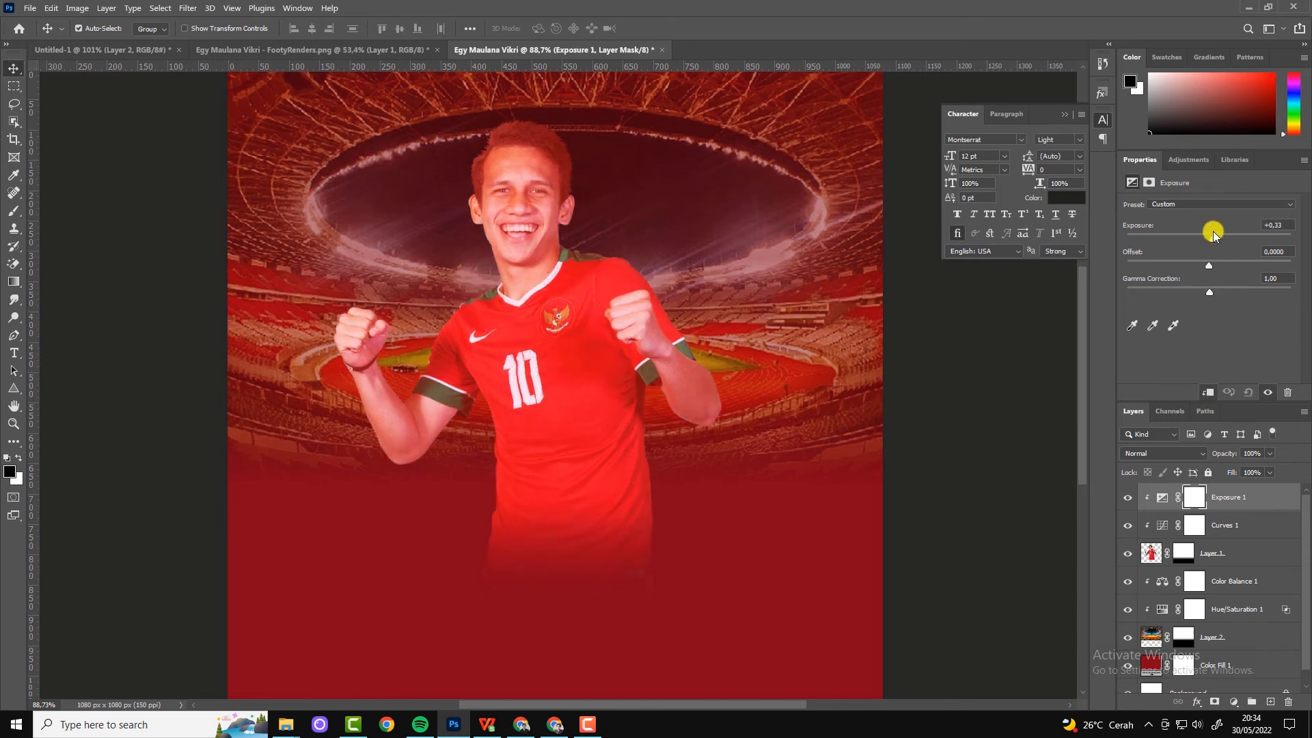
{"action": "left_click", "coordinate": [1164, 498]}
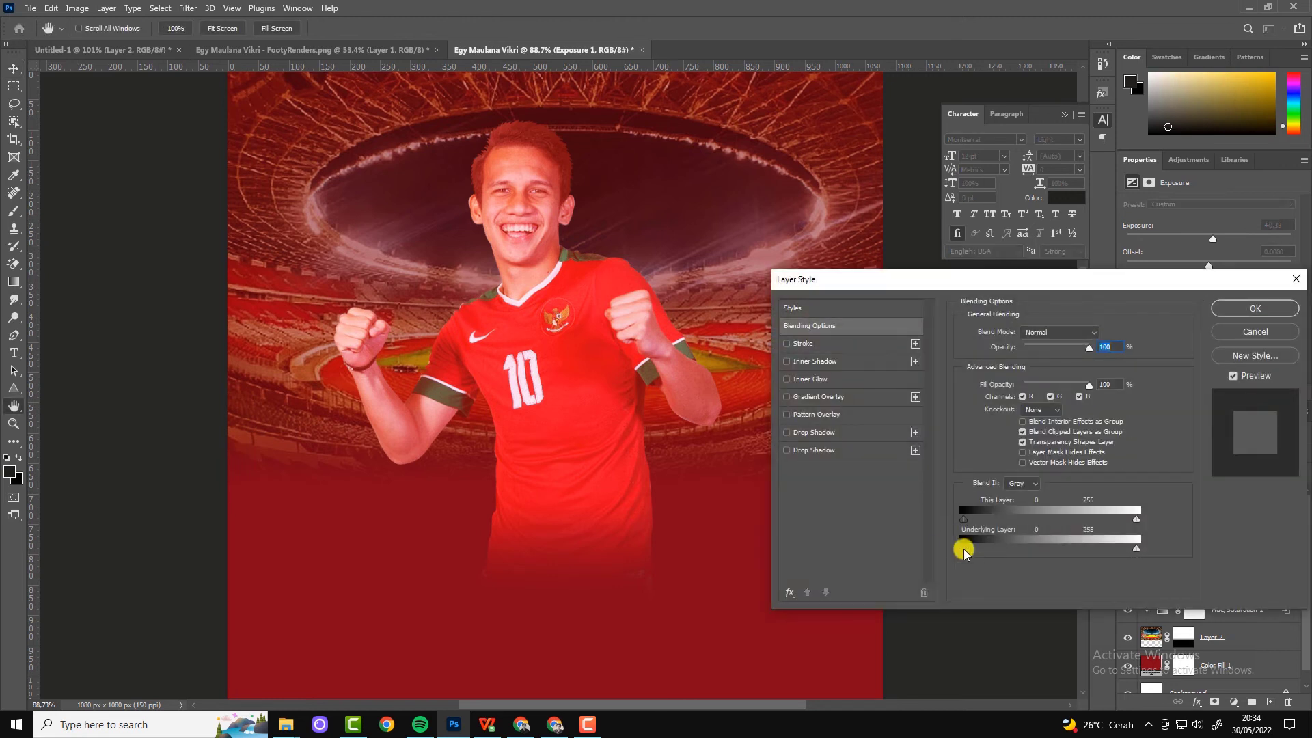
{"action": "left_click_drag", "start_coordinate": [989, 553], "coordinate": [1024, 550]}
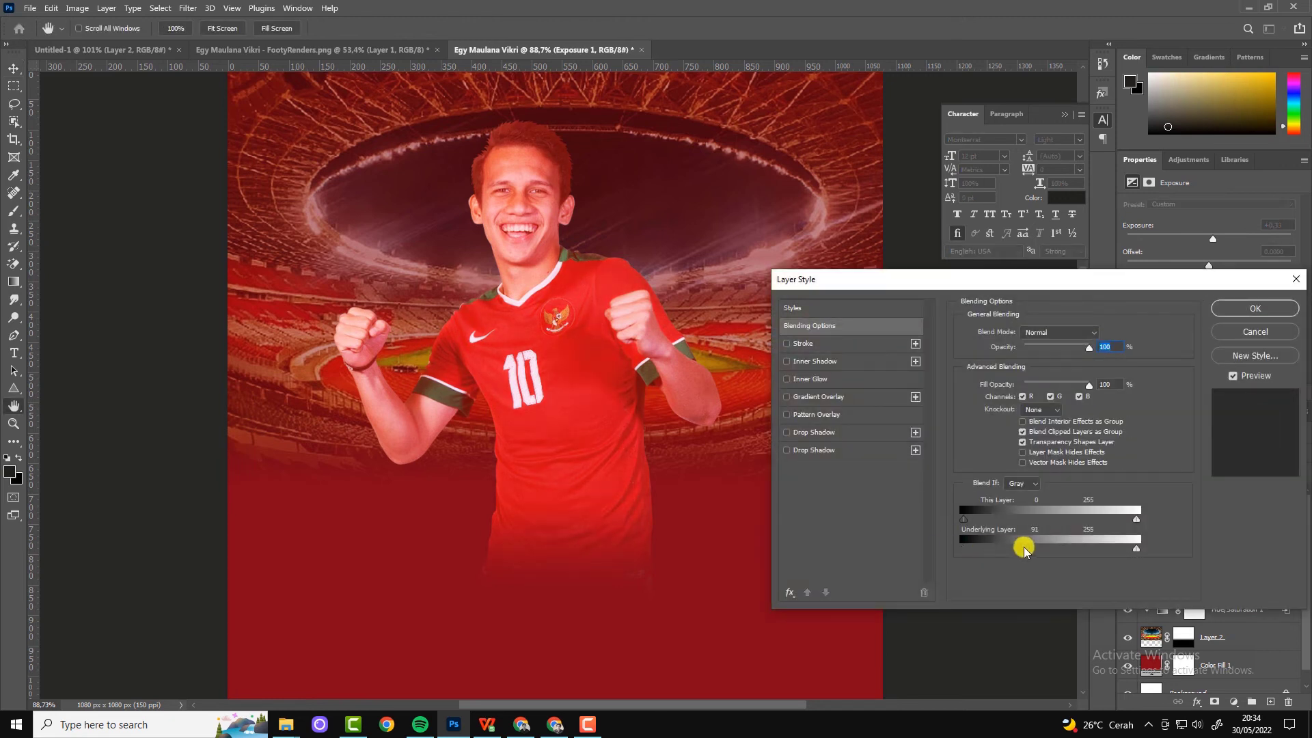
{"action": "left_click_drag", "start_coordinate": [1016, 552], "coordinate": [971, 550]}
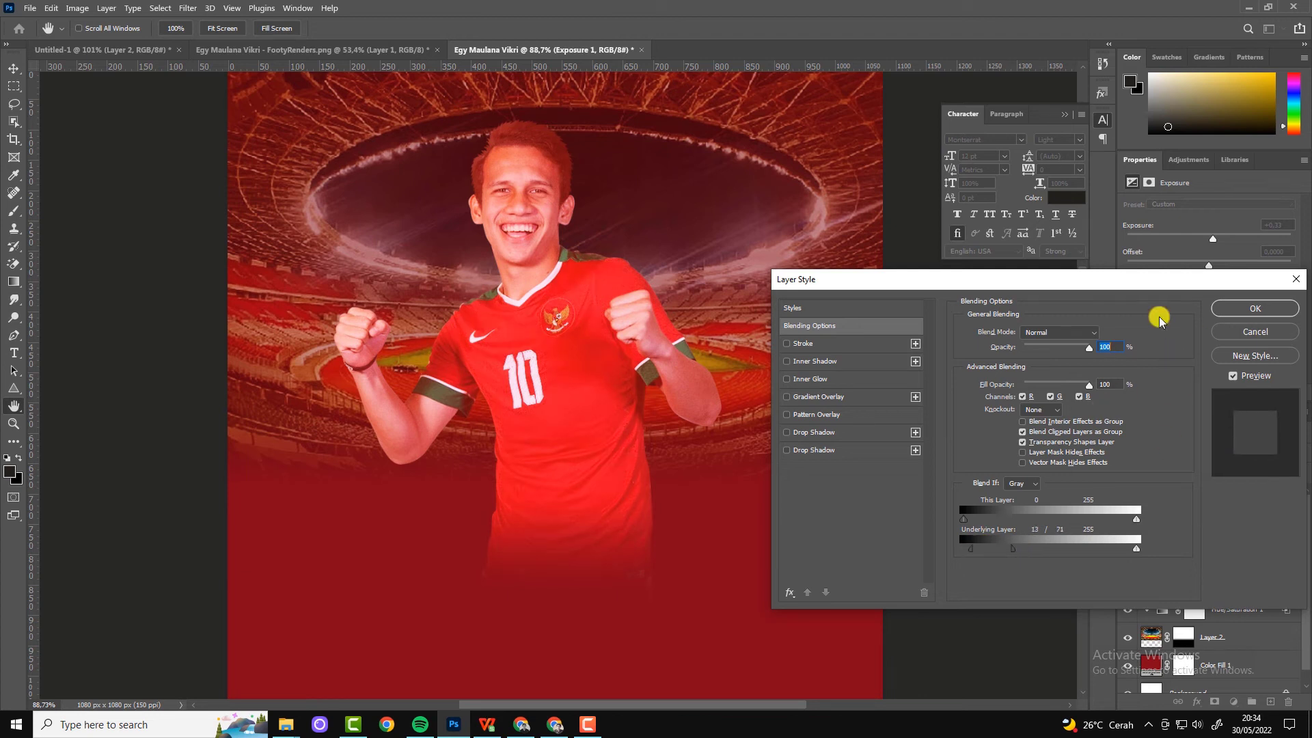
{"action": "left_click", "coordinate": [1215, 309]}
{"action": "key", "text": "ctrl+0"}
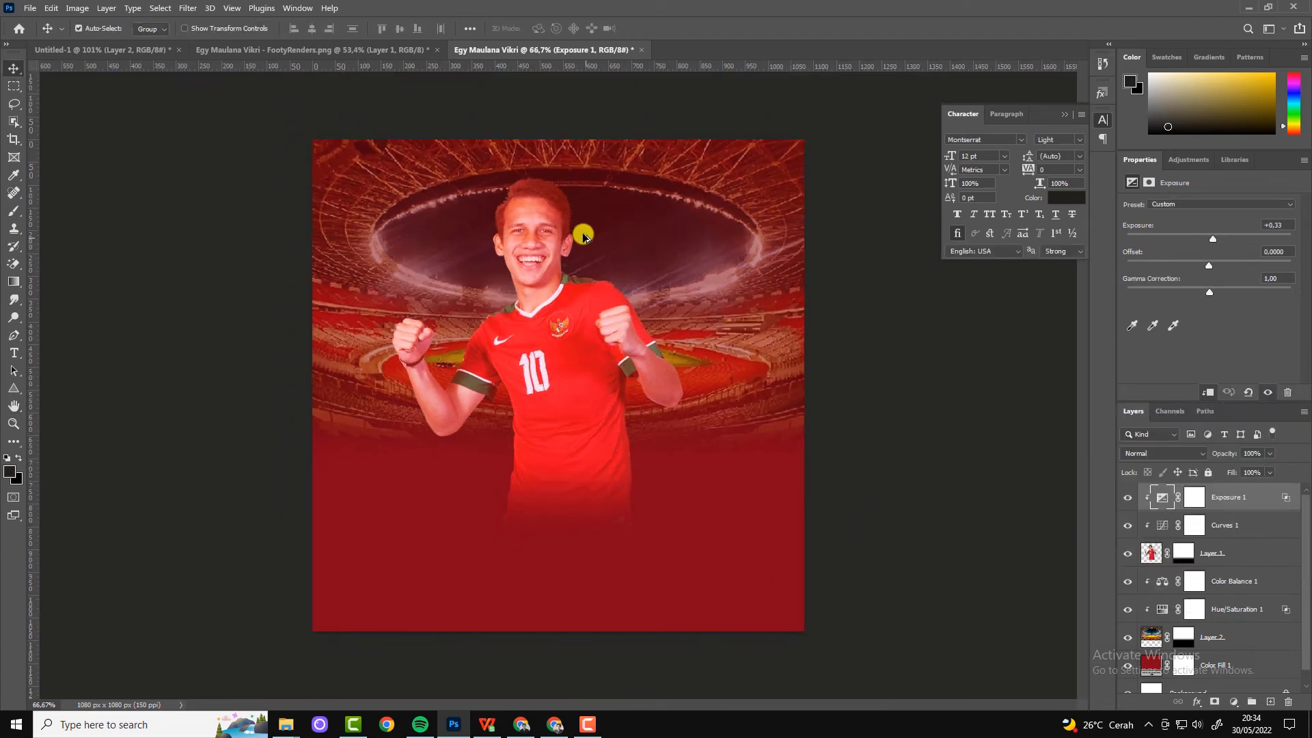
Step: Invert the Exposure 1 mask to black and pick a white brush
{"action": "left_click", "coordinate": [1203, 498]}
{"action": "key", "text": "ctrl+i"}
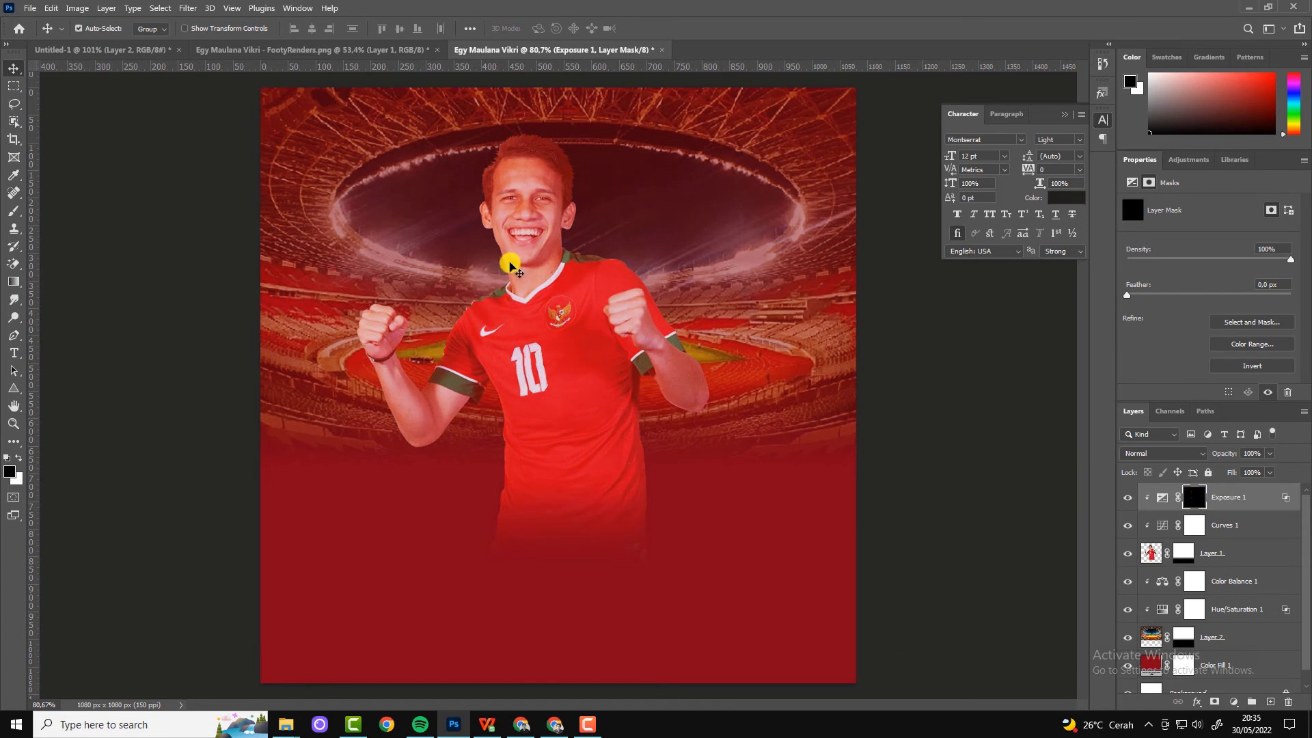
{"action": "left_click", "coordinate": [13, 213]}
{"action": "left_click", "coordinate": [18, 456]}
{"action": "scroll", "coordinate": [479, 157], "scroll_direction": "up", "scroll_amount": 5}
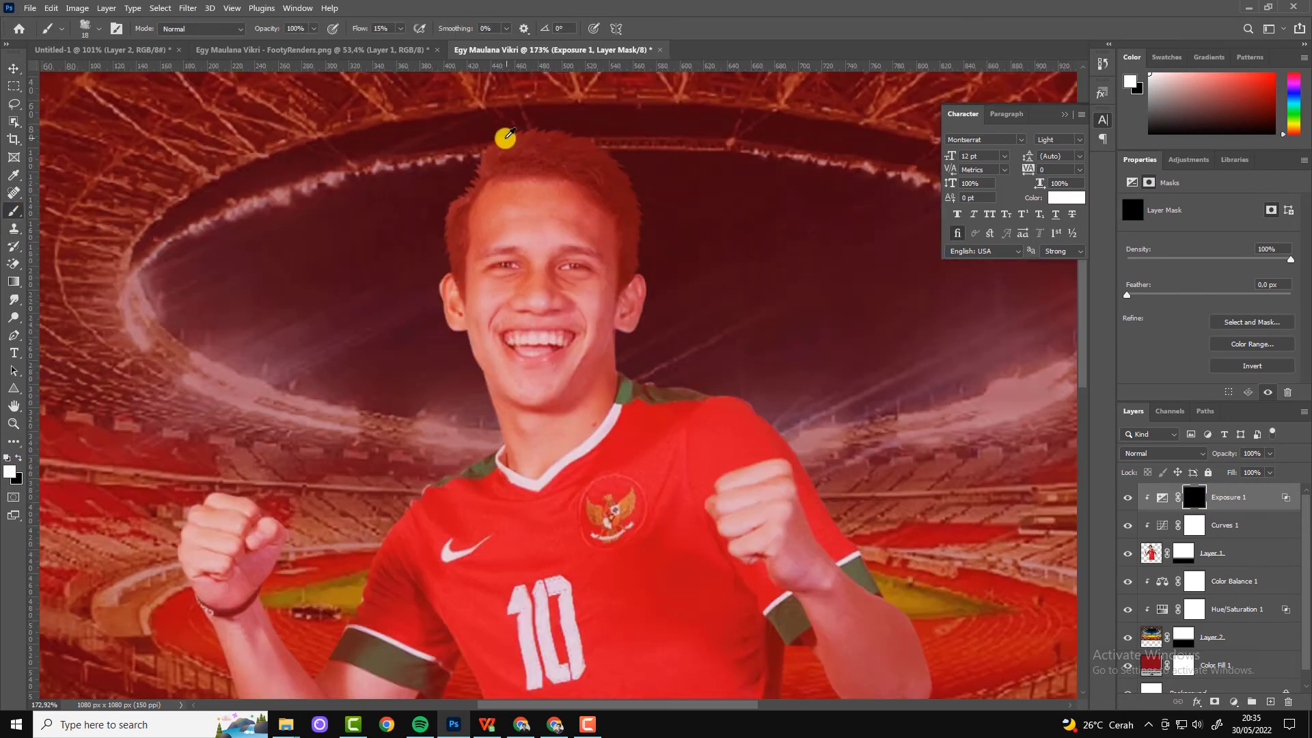
{"action": "right_click", "coordinate": [556, 244]}
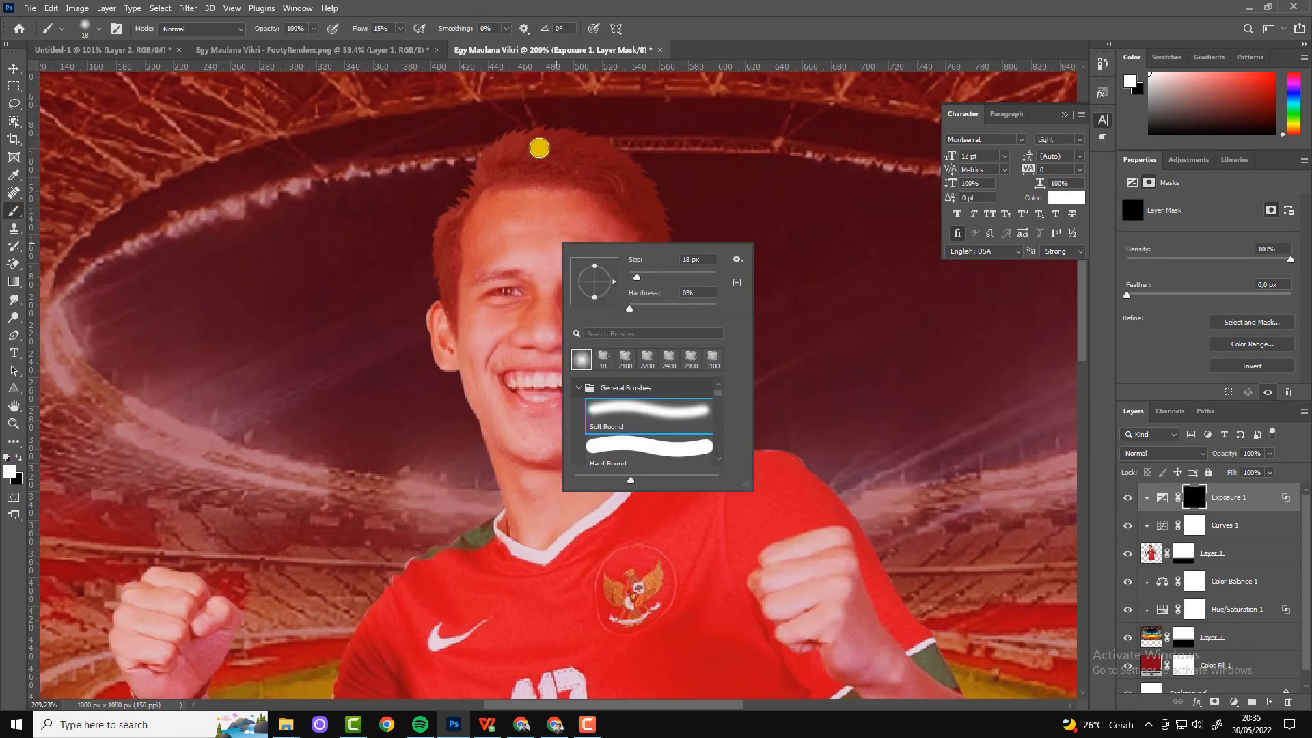
{"action": "left_click", "coordinate": [544, 130]}
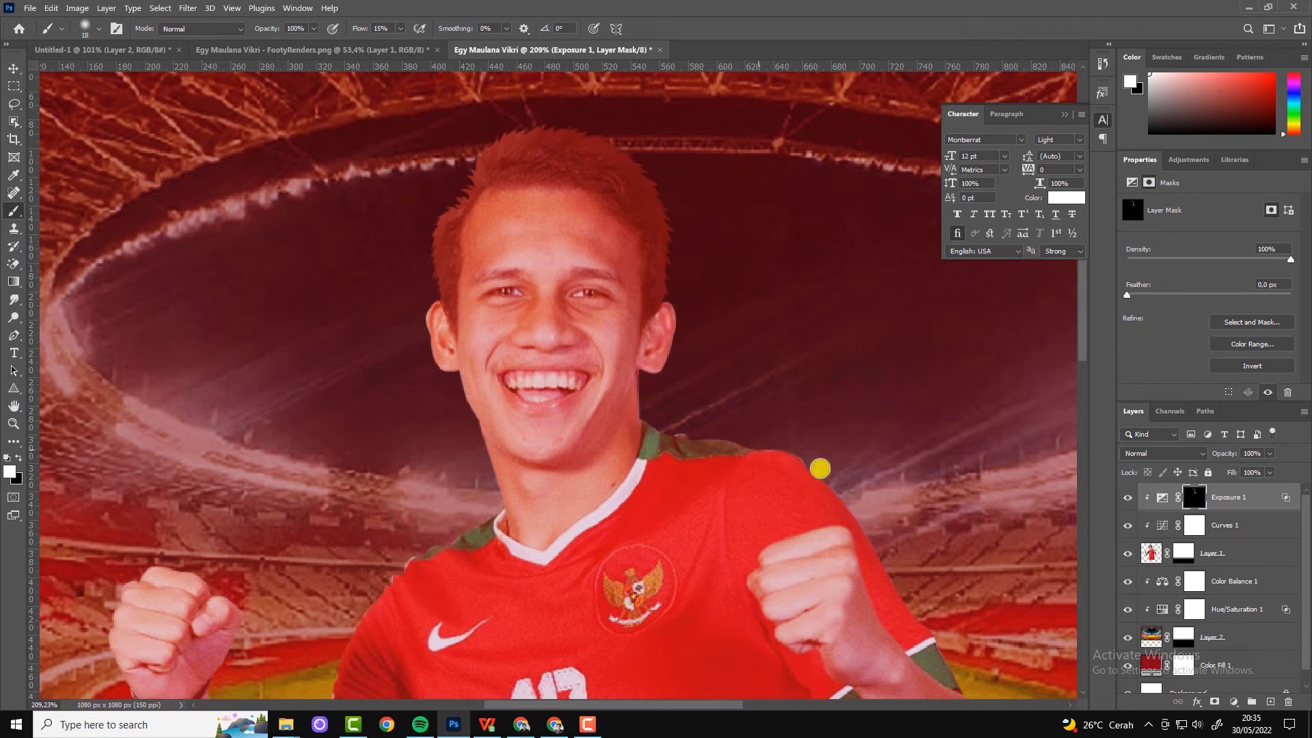
Step: Adjust the brush flow, trying 9% and 70% before settling on 100%
{"action": "left_click", "coordinate": [399, 30]}
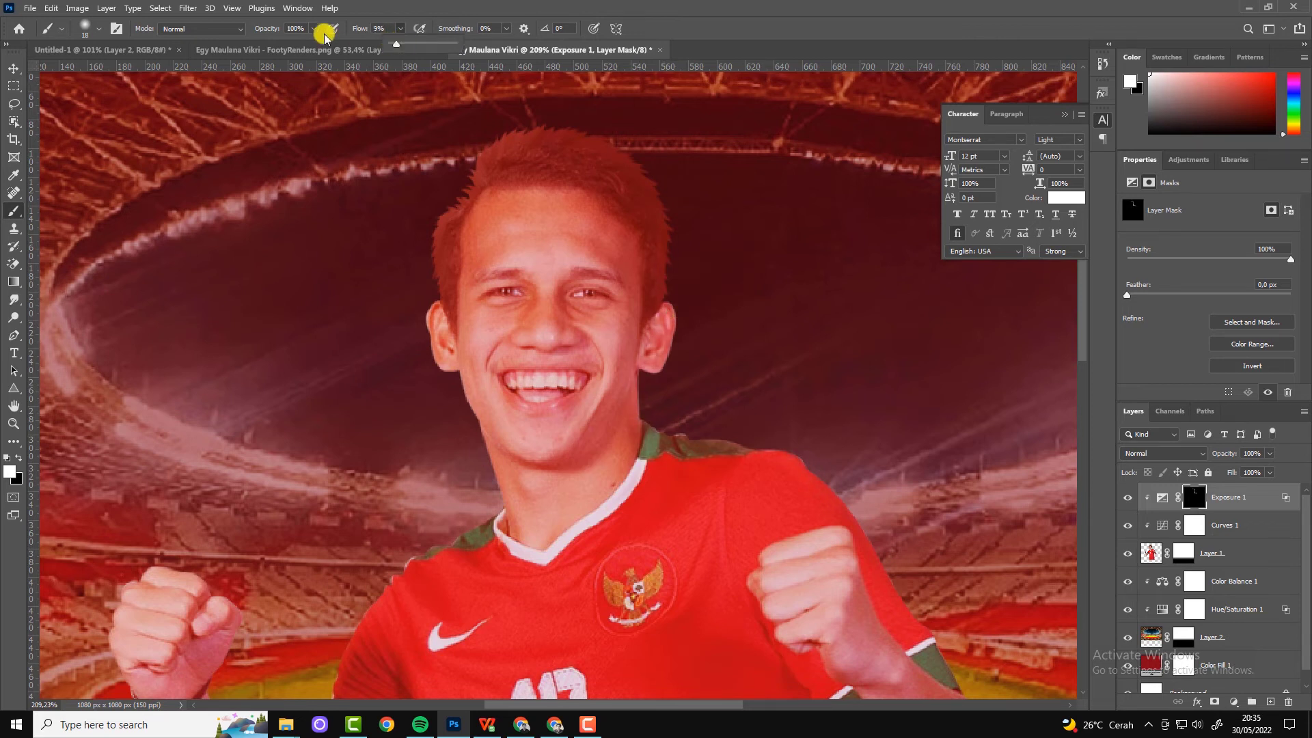
{"action": "left_click", "coordinate": [837, 499]}
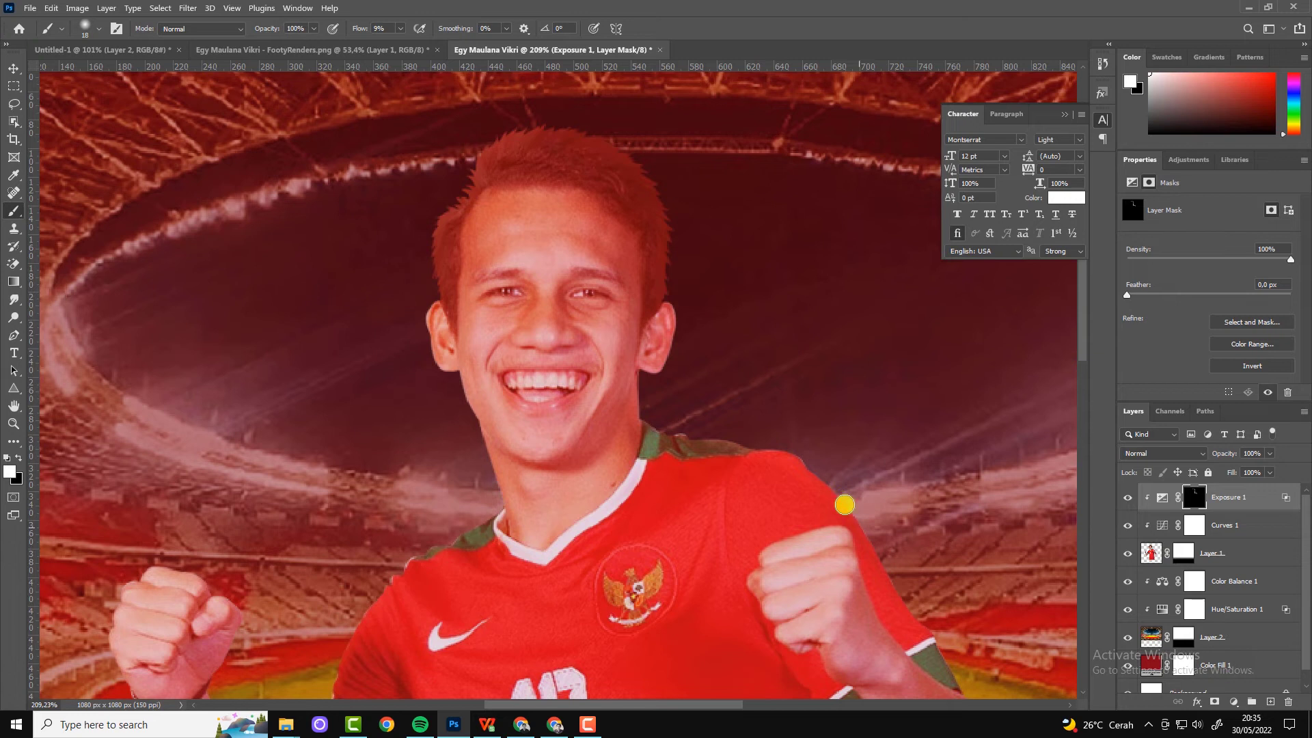
{"action": "scroll", "coordinate": [845, 504], "scroll_direction": "down", "scroll_amount": 1}
{"action": "left_click", "coordinate": [401, 28]}
{"action": "left_click_drag", "start_coordinate": [354, 44], "coordinate": [370, 44]}
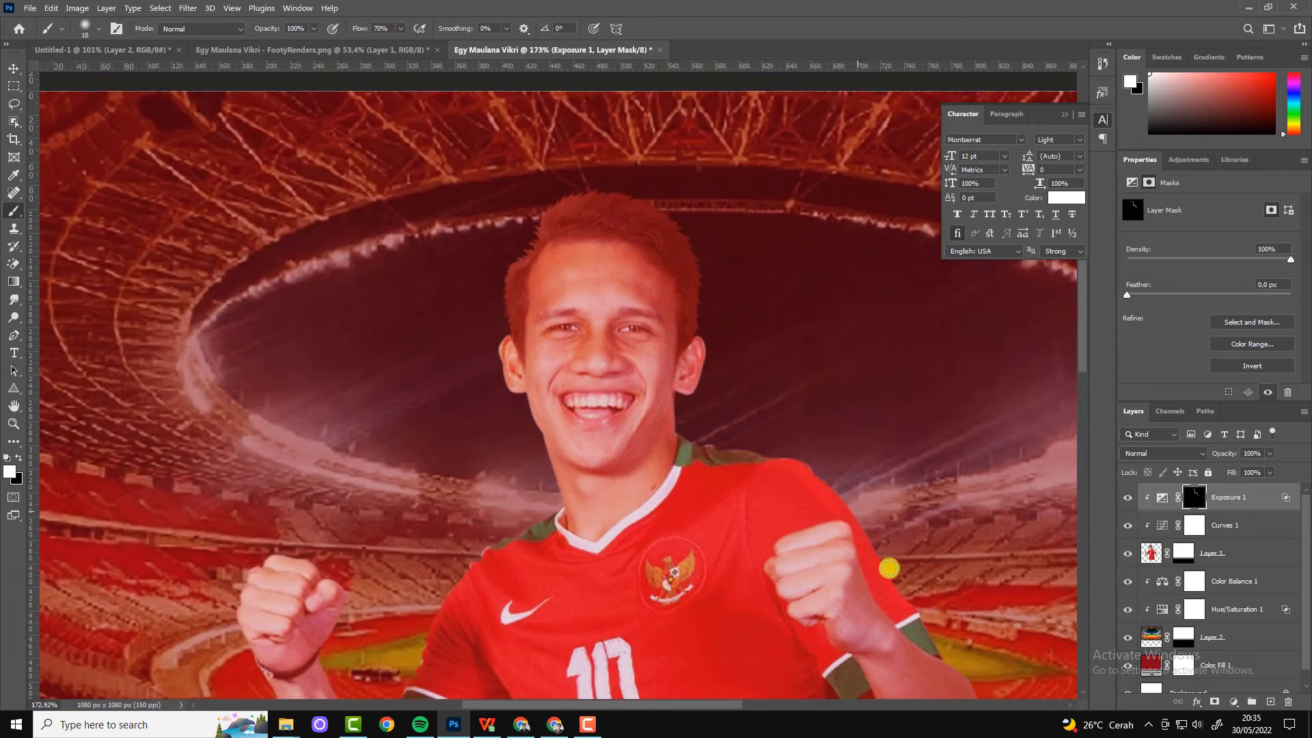
{"action": "left_click", "coordinate": [401, 28]}
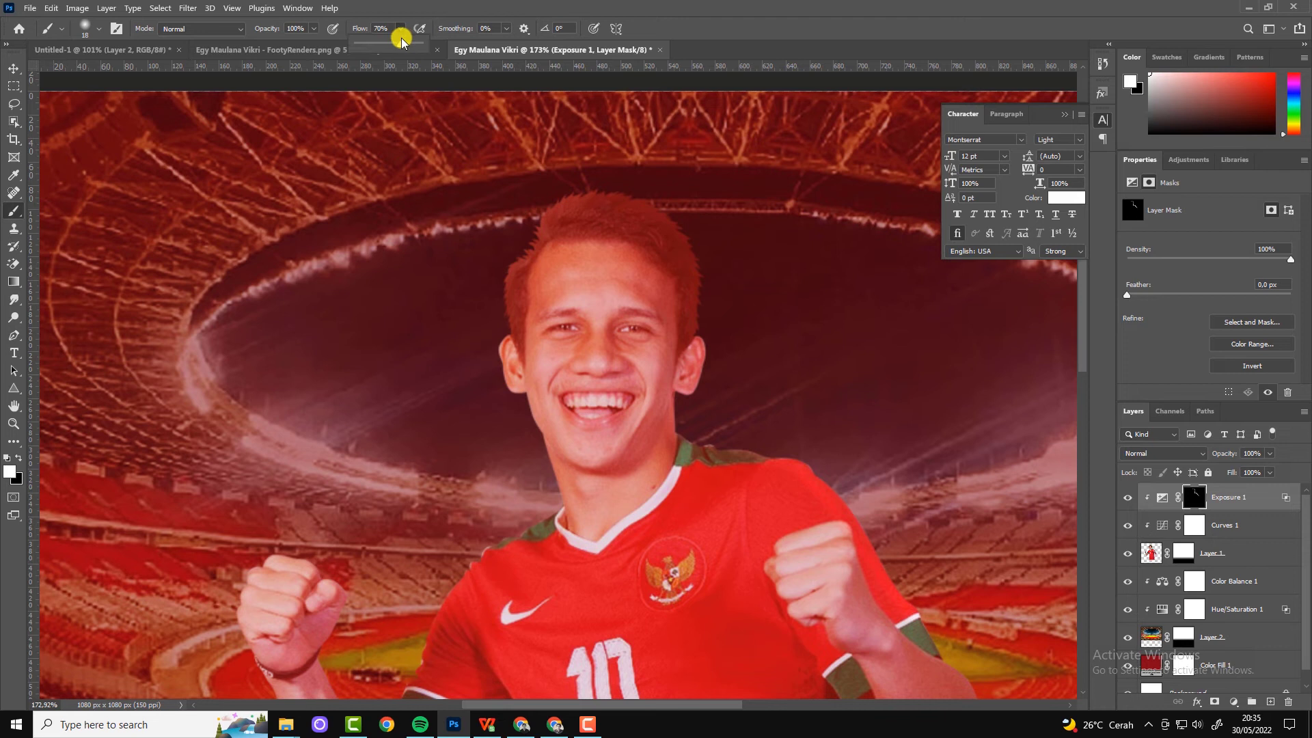
{"action": "left_click_drag", "start_coordinate": [370, 43], "coordinate": [413, 44]}
{"action": "scroll", "coordinate": [806, 454], "scroll_direction": "up", "scroll_amount": 2}
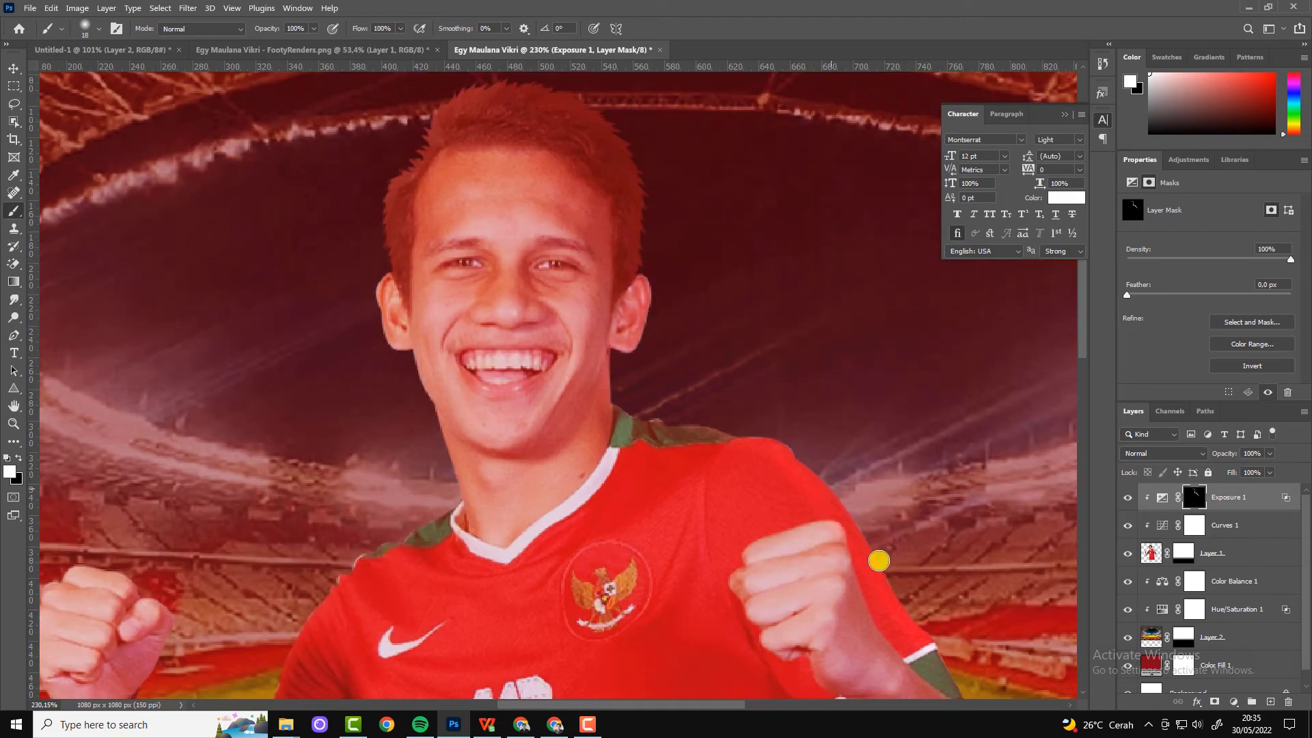
Step: Paint white highlights along the player's arm edge and up to his shoulder
{"action": "left_click", "coordinate": [1127, 498]}
{"action": "scroll", "coordinate": [850, 515], "scroll_direction": "down", "scroll_amount": 5}
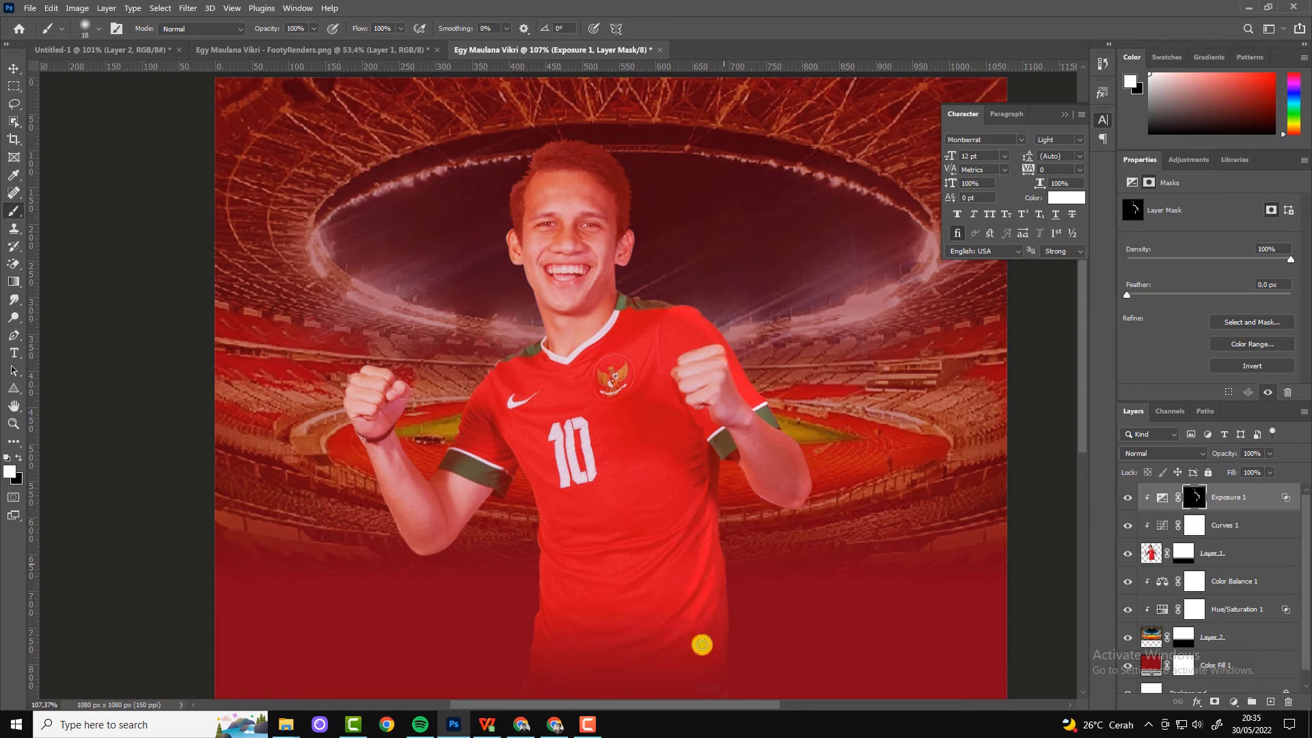
{"action": "key", "text": "bracketright"}
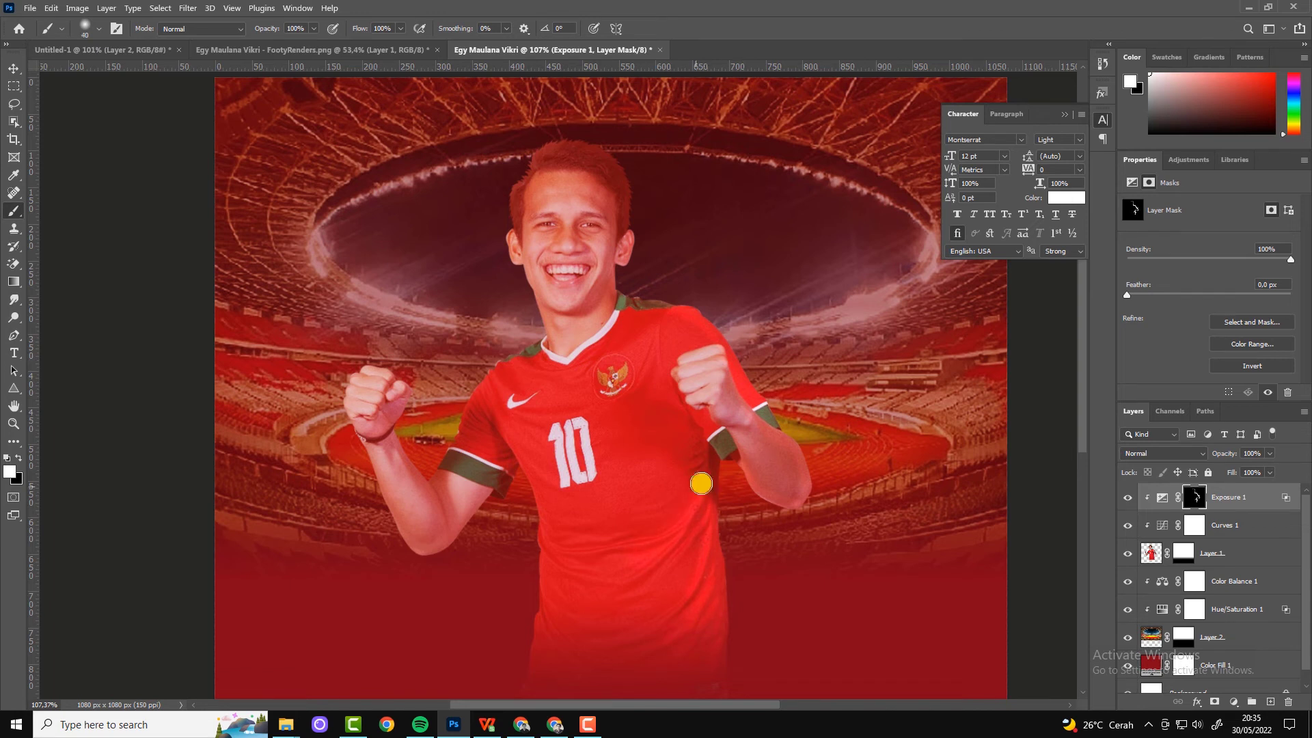
{"action": "left_click_drag", "start_coordinate": [548, 545], "coordinate": [540, 508]}
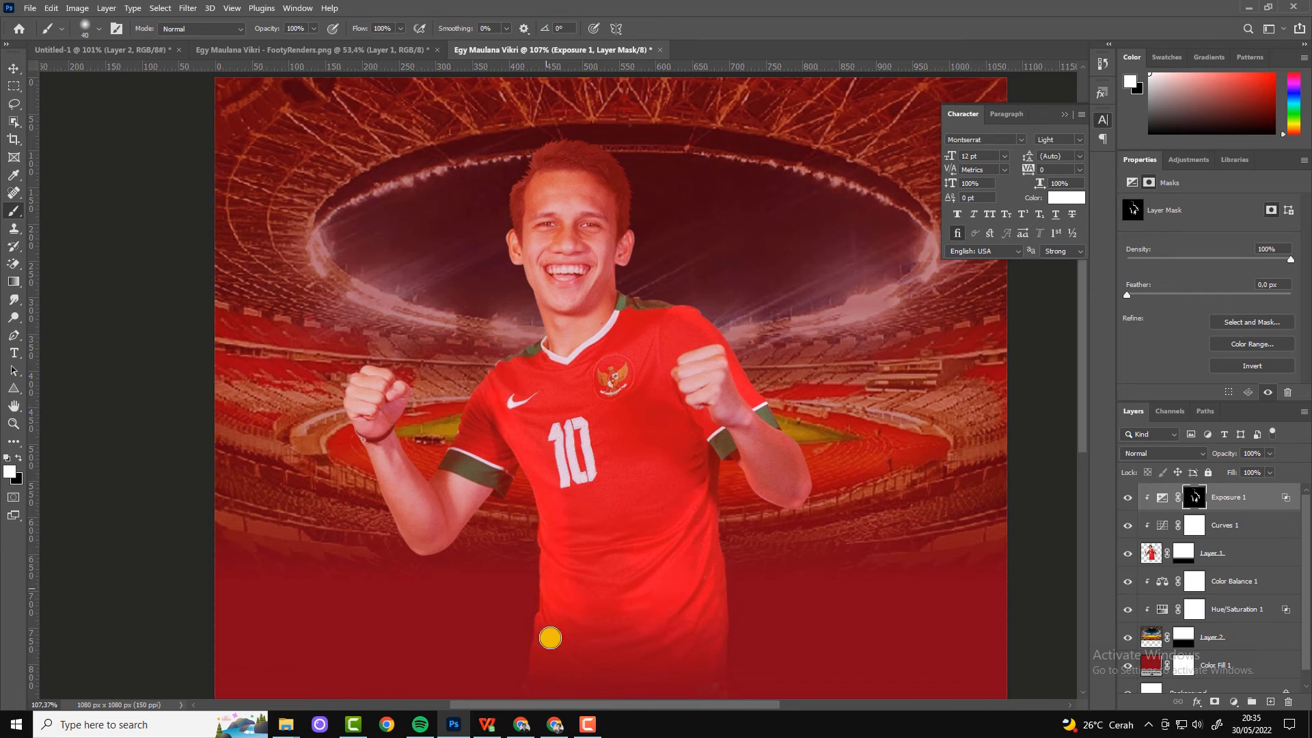
{"action": "mouse_move", "coordinate": [487, 378]}
{"action": "left_mouse_down"}
{"action": "mouse_move", "coordinate": [495, 364]}
{"action": "mouse_move", "coordinate": [566, 356]}
{"action": "mouse_move", "coordinate": [572, 165]}
{"action": "mouse_move", "coordinate": [591, 229]}
{"action": "mouse_move", "coordinate": [560, 246]}
{"action": "mouse_move", "coordinate": [535, 195]}
{"action": "mouse_move", "coordinate": [543, 152]}
{"action": "mouse_move", "coordinate": [612, 153]}
{"action": "mouse_move", "coordinate": [577, 152]}
{"action": "mouse_move", "coordinate": [513, 358]}
{"action": "mouse_move", "coordinate": [429, 494]}
{"action": "mouse_move", "coordinate": [371, 424]}
{"action": "mouse_move", "coordinate": [351, 358]}
{"action": "mouse_move", "coordinate": [380, 444]}
{"action": "mouse_move", "coordinate": [381, 507]}
{"action": "mouse_move", "coordinate": [470, 441]}
{"action": "left_mouse_up"}
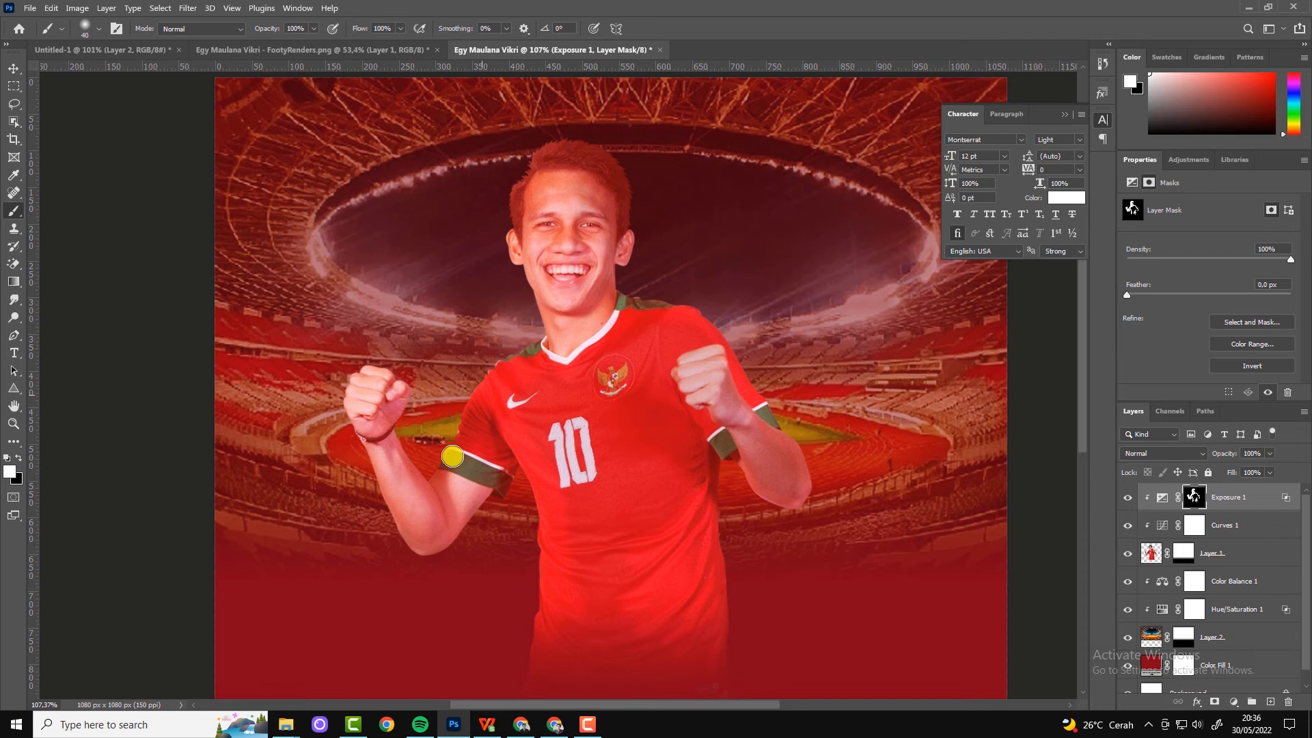
{"action": "left_click", "coordinate": [1127, 496]}
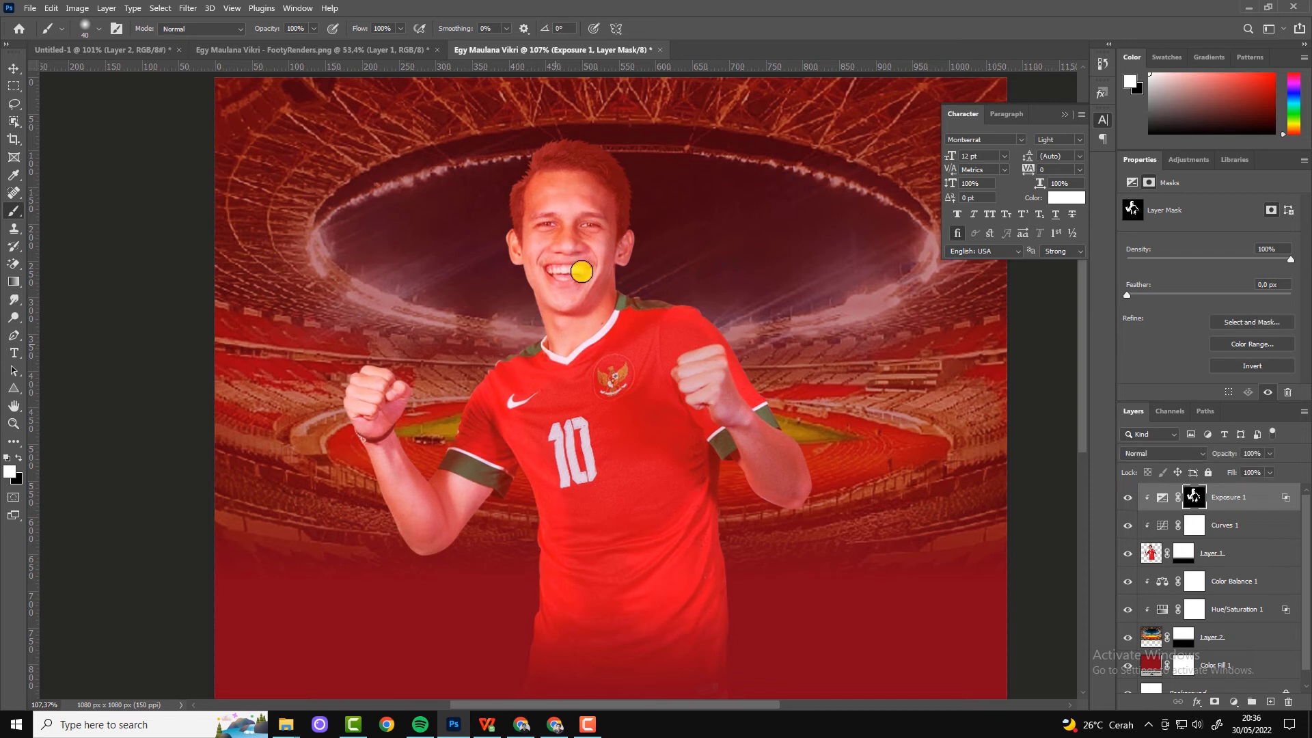
{"action": "scroll", "coordinate": [538, 264], "scroll_direction": "down", "scroll_amount": 2}
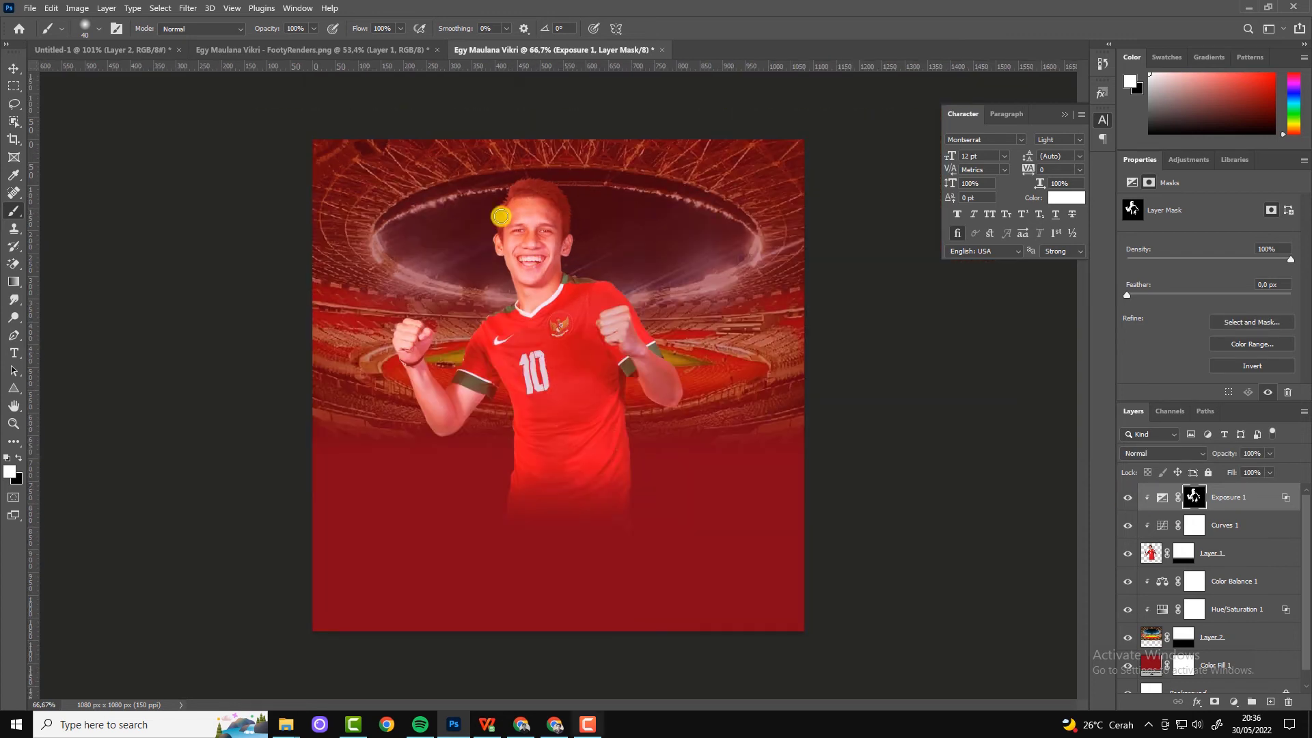
{"action": "scroll", "coordinate": [520, 206], "scroll_direction": "up", "scroll_amount": 2}
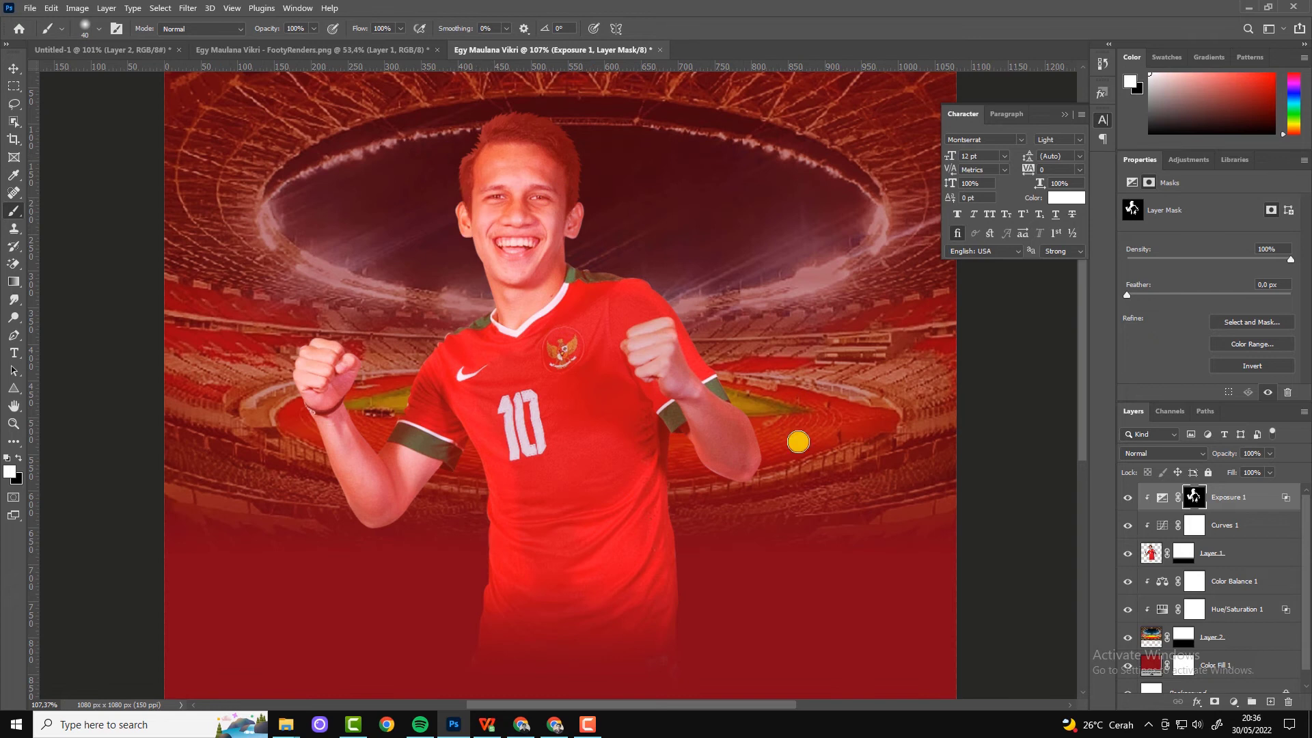
{"action": "scroll", "coordinate": [631, 267], "scroll_direction": "down", "scroll_amount": 2}
{"action": "left_click", "coordinate": [12, 69]}
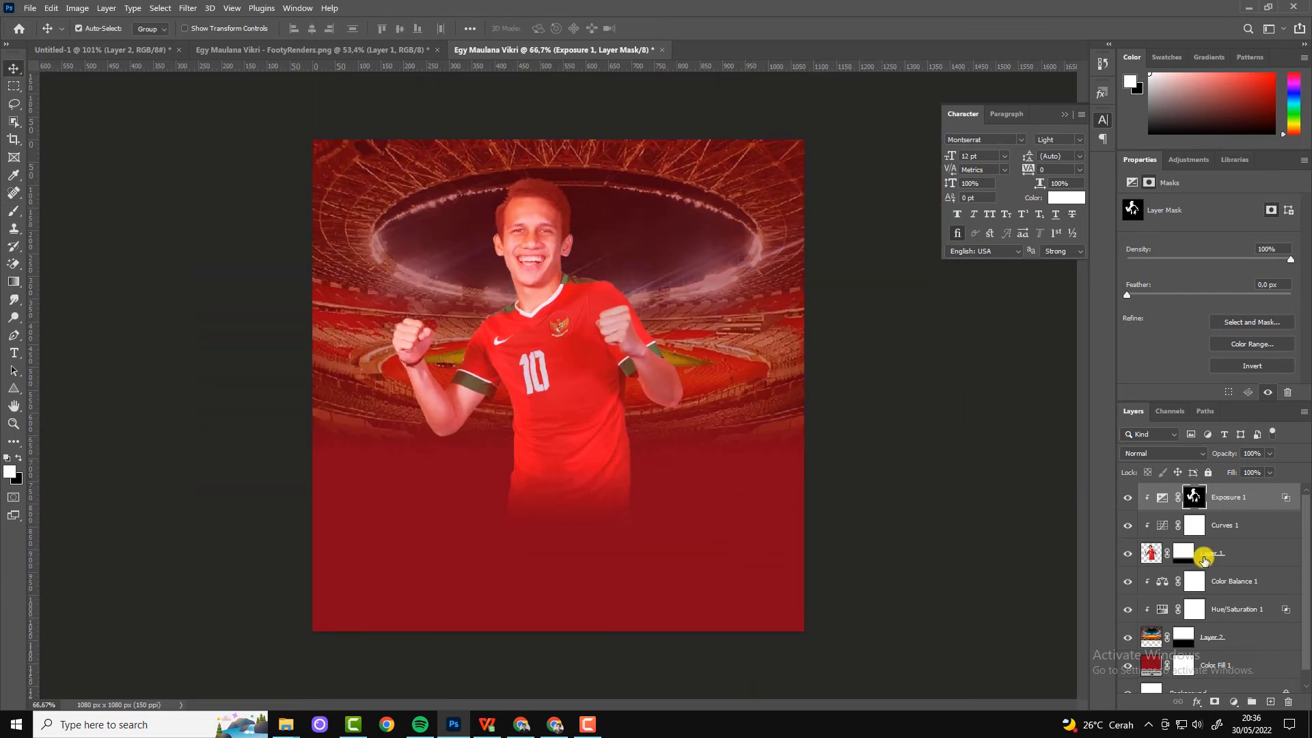
{"action": "scroll", "coordinate": [572, 244], "scroll_direction": "up", "scroll_amount": 1}
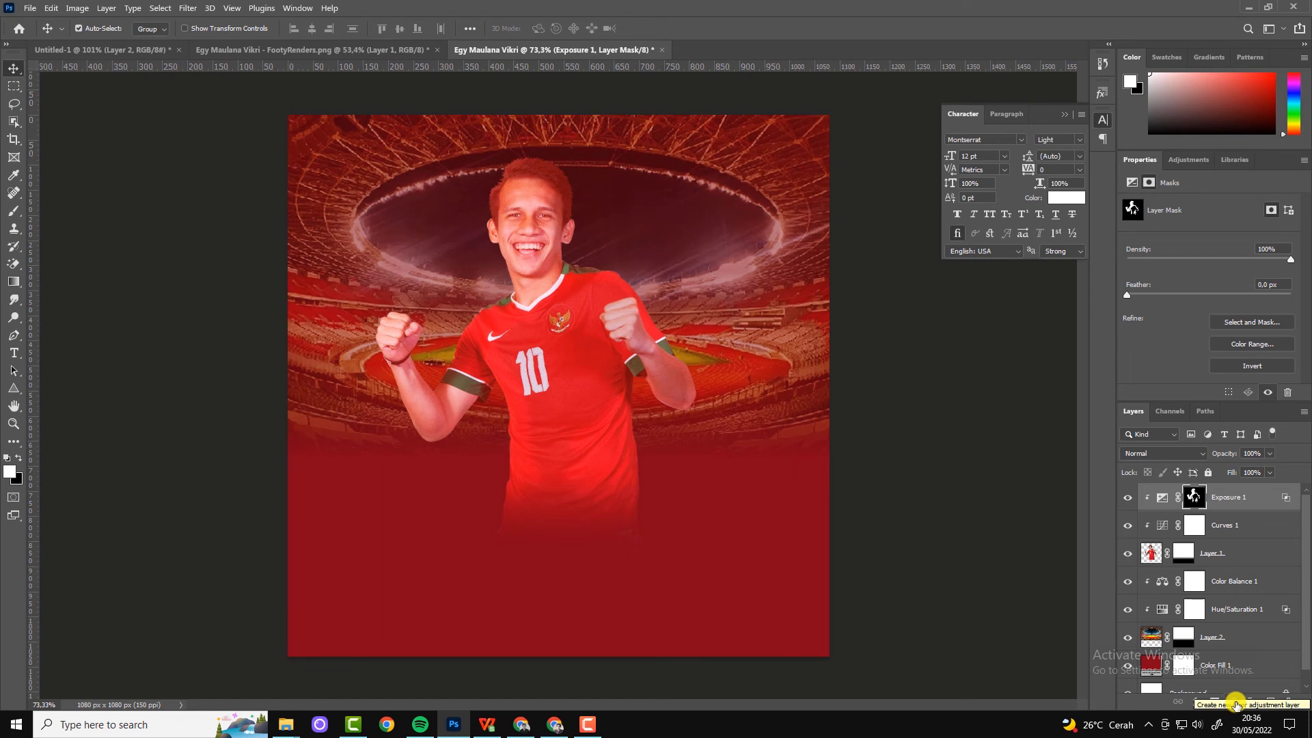
Step: Add a second Exposure layer at -2.06 and invert its mask to black
{"action": "left_click", "coordinate": [1236, 704]}
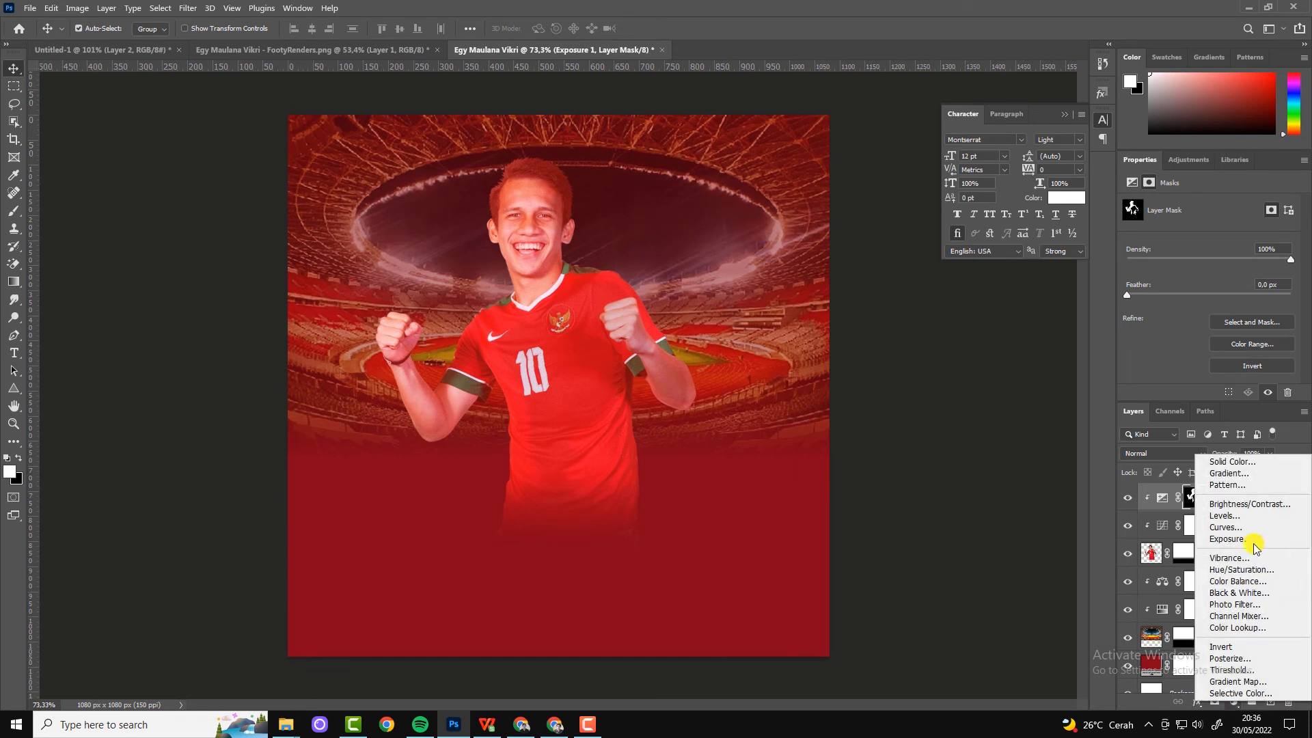
{"action": "left_click", "coordinate": [1228, 539]}
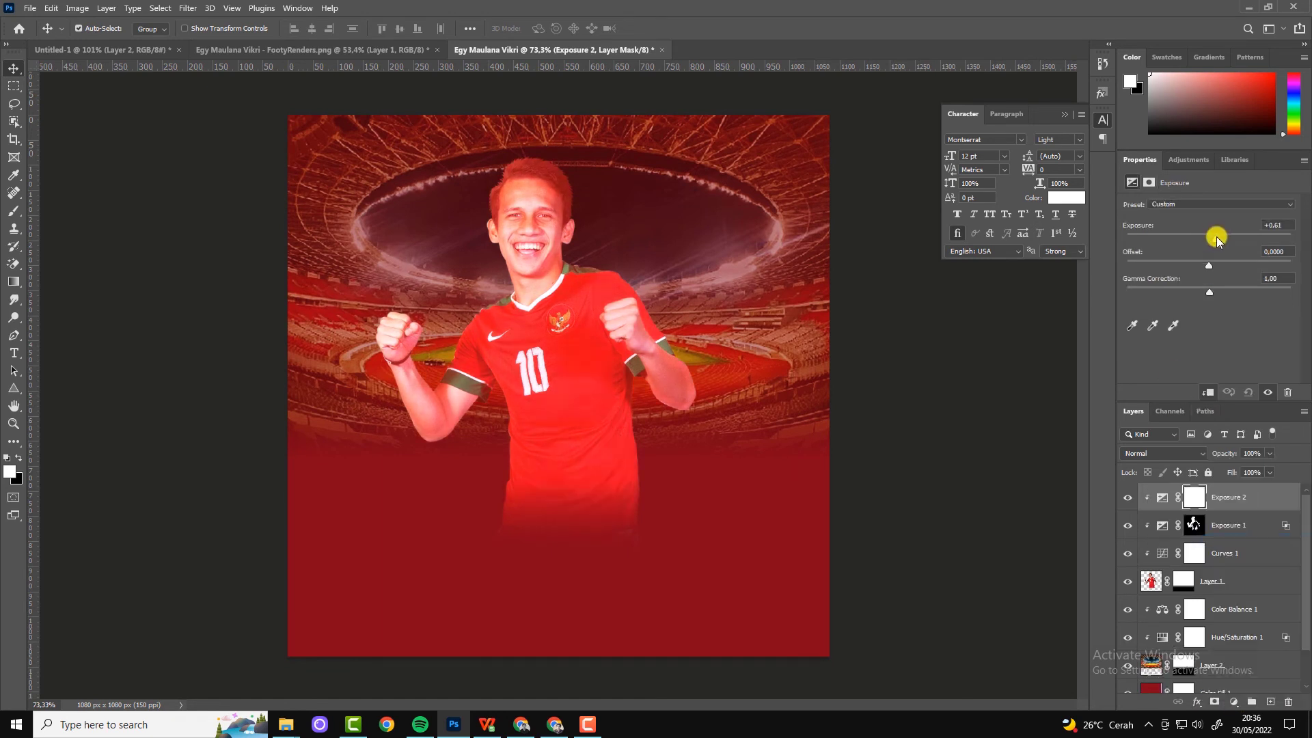
{"action": "left_click_drag", "start_coordinate": [1217, 237], "coordinate": [1184, 241]}
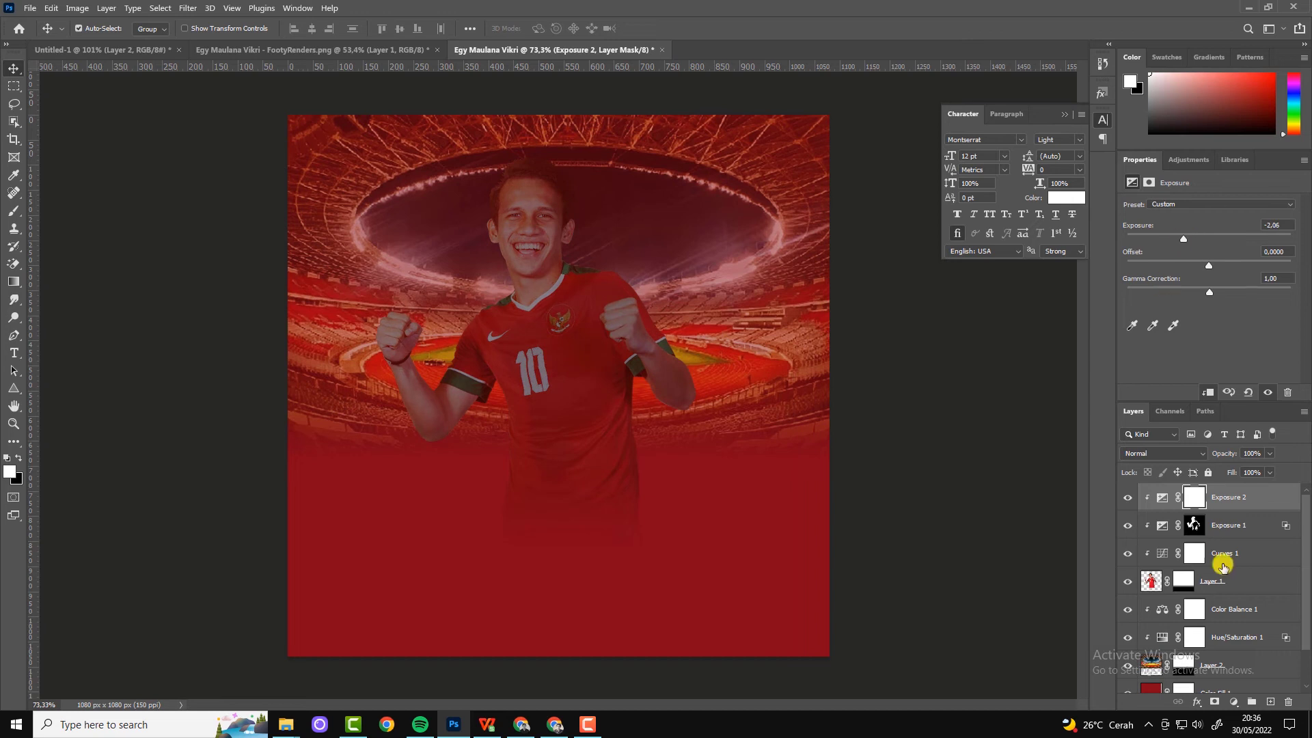
{"action": "left_click", "coordinate": [1194, 500]}
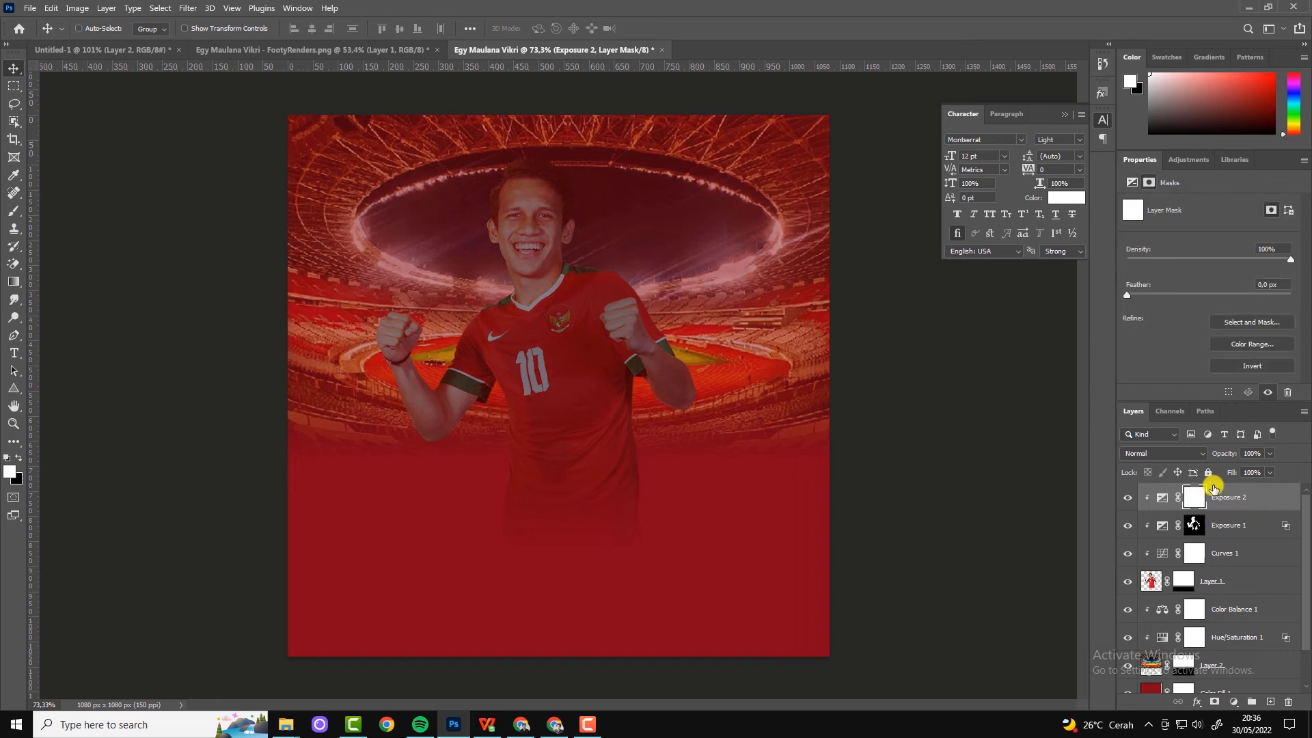
{"action": "key", "text": "ctrl+i"}
Step: Lightly paint white onto the player's mask with a brush at about 22% flow or lower
{"action": "left_click", "coordinate": [13, 210]}
{"action": "scroll", "coordinate": [550, 268], "scroll_direction": "up", "scroll_amount": 3}
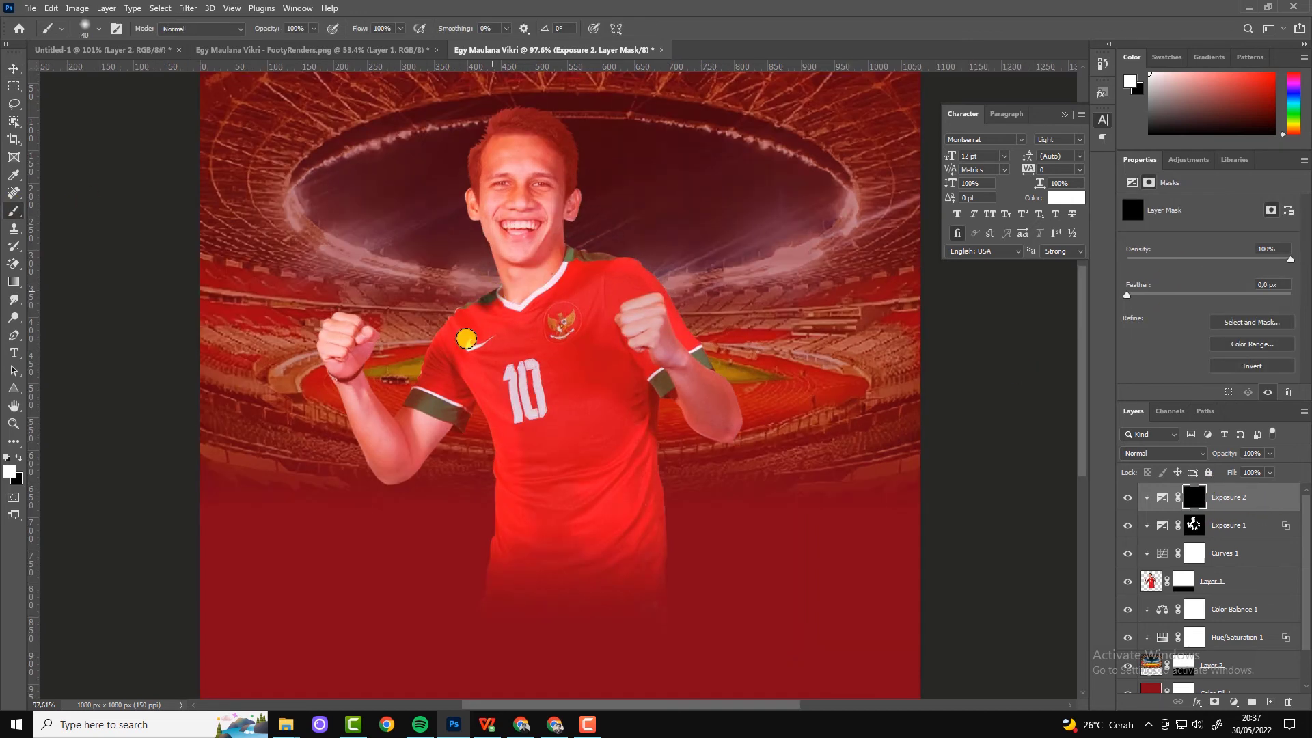
{"action": "left_click", "coordinate": [401, 28]}
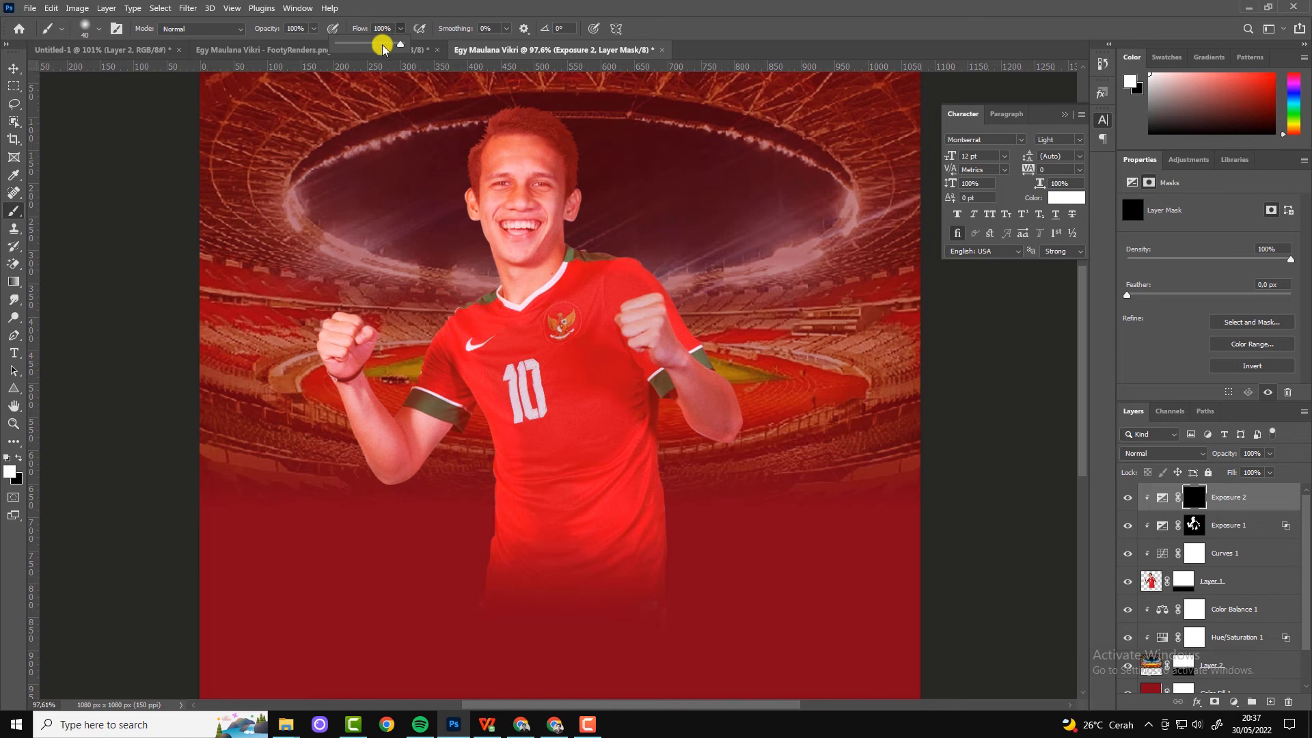
{"action": "left_click_drag", "start_coordinate": [383, 46], "coordinate": [347, 45]}
{"action": "left_click_drag", "start_coordinate": [445, 328], "coordinate": [447, 307]}
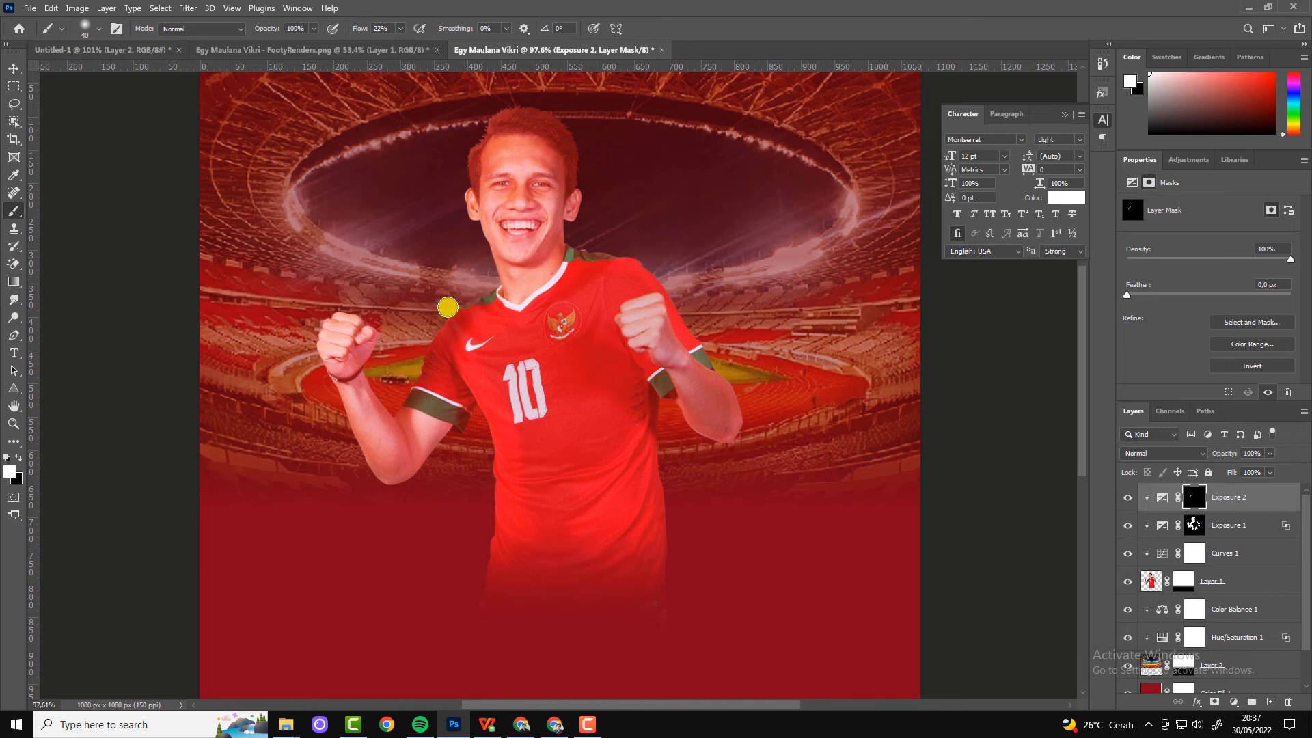
{"action": "left_click", "coordinate": [395, 29]}
{"action": "type", "text": "10"}
{"action": "left_click", "coordinate": [483, 389]}
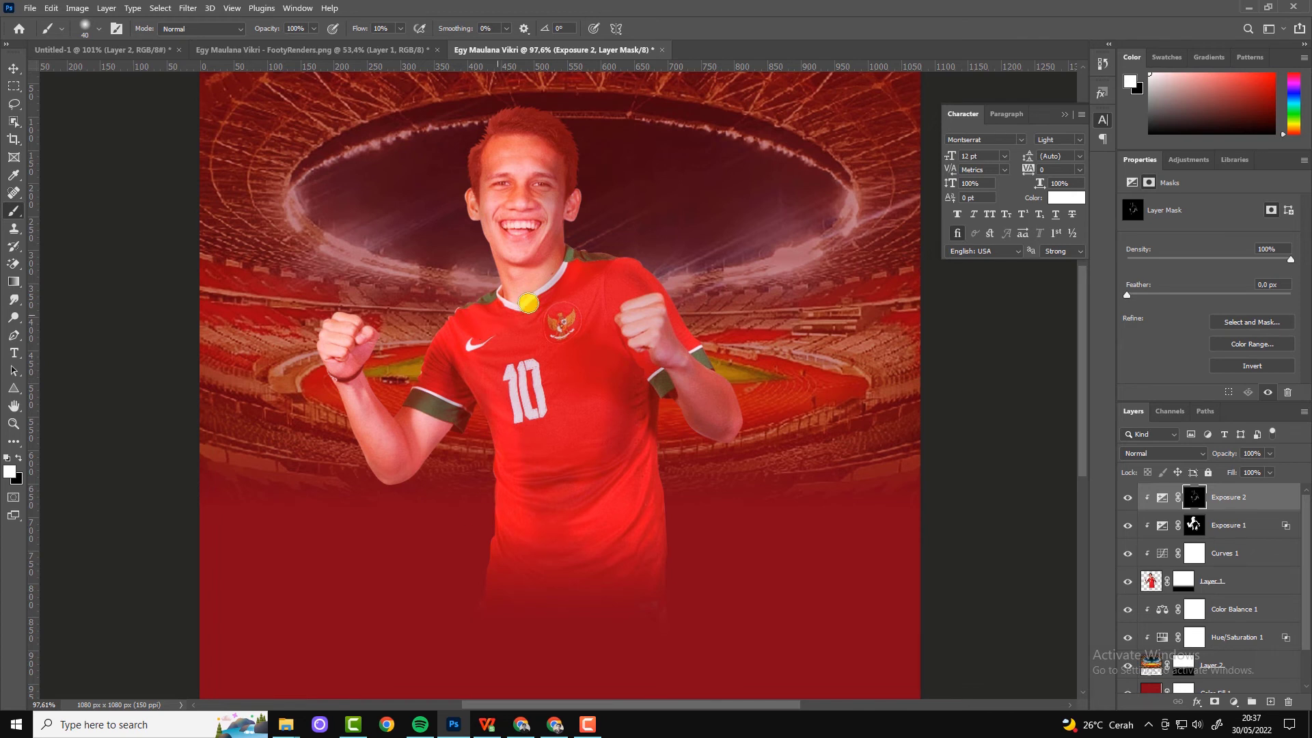
{"action": "scroll", "coordinate": [633, 285], "scroll_direction": "down", "scroll_amount": 2}
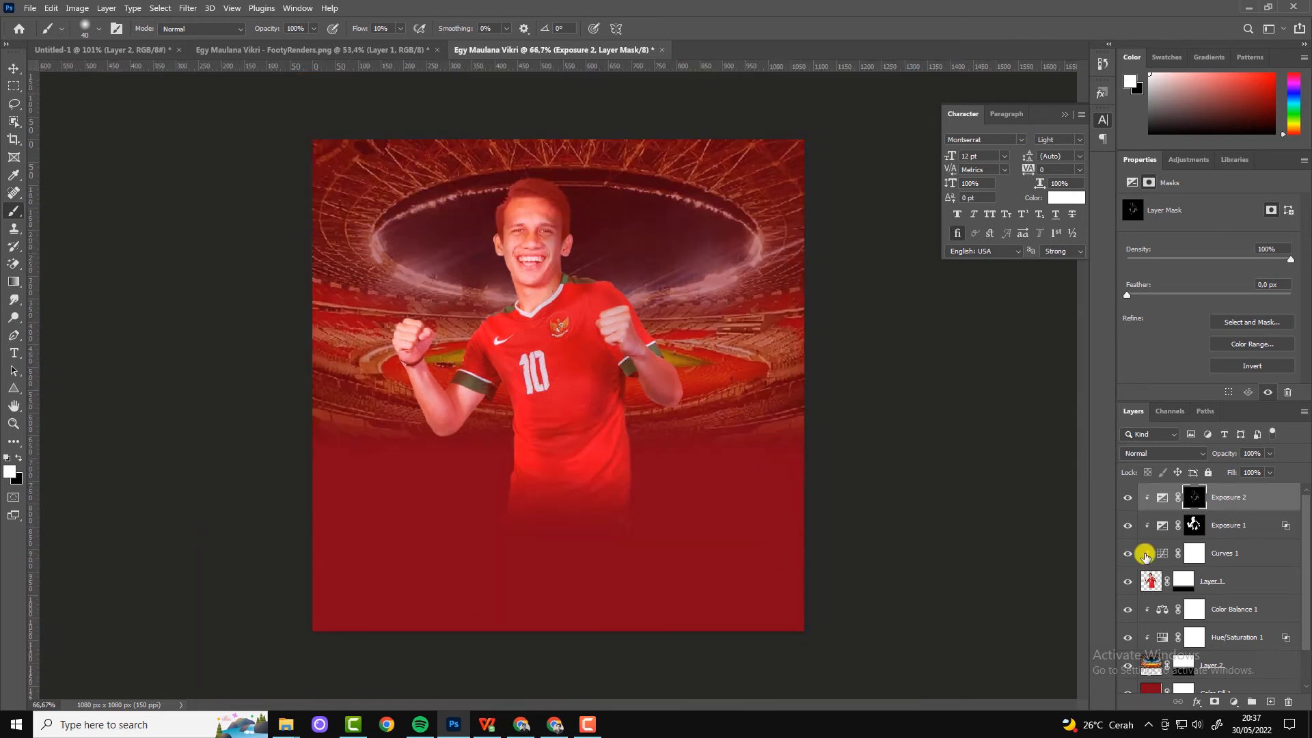
Step: Add an Inner Glow to the player layer using red sampled from the jersey
{"action": "left_click", "coordinate": [14, 68]}
{"action": "left_click", "coordinate": [1224, 581]}
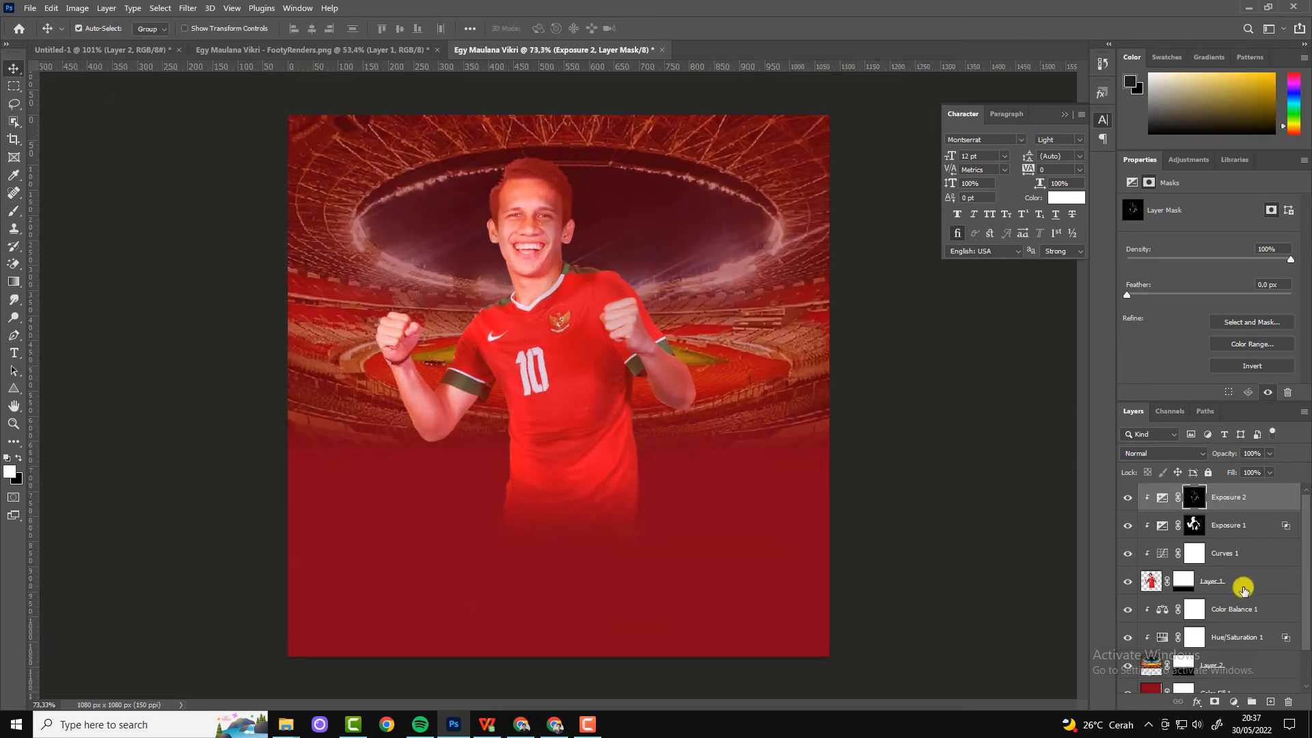
{"action": "left_click", "coordinate": [1197, 702]}
{"action": "left_click", "coordinate": [1229, 571]}
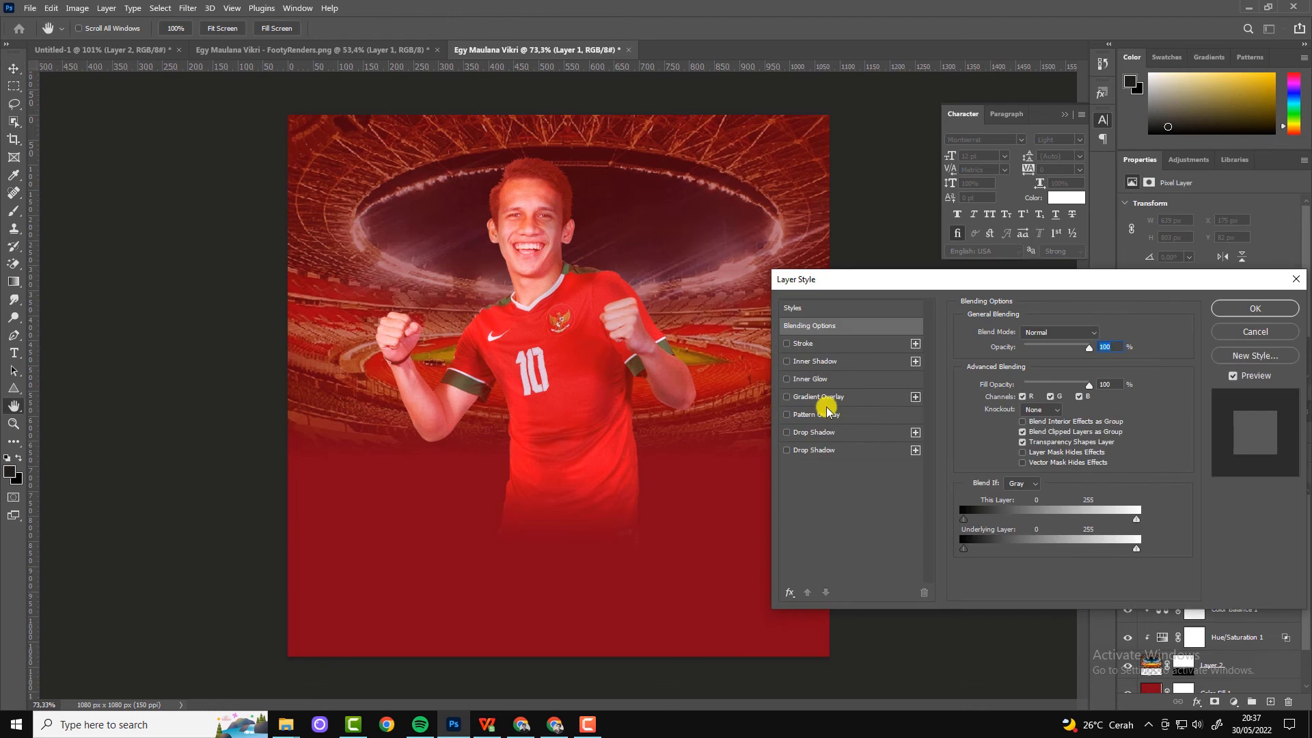
{"action": "left_click", "coordinate": [788, 380]}
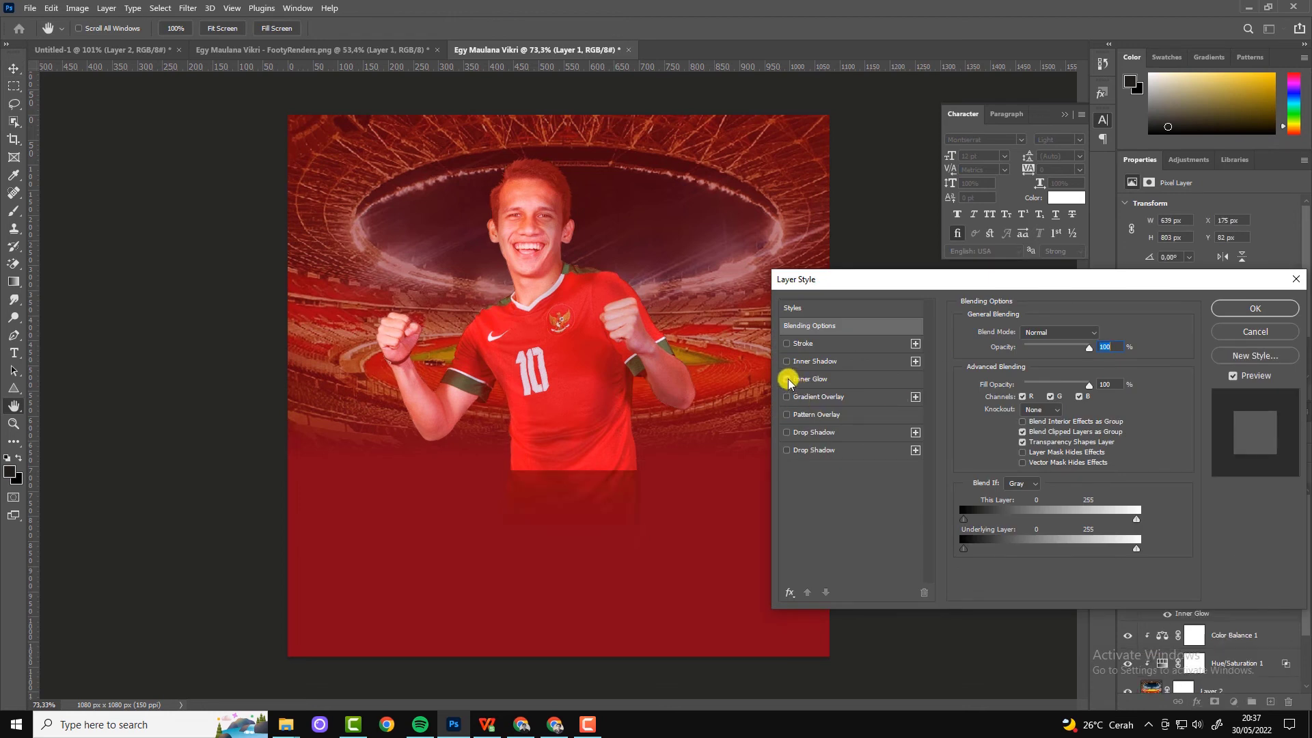
{"action": "left_click", "coordinate": [792, 379]}
{"action": "left_click", "coordinate": [1065, 380]}
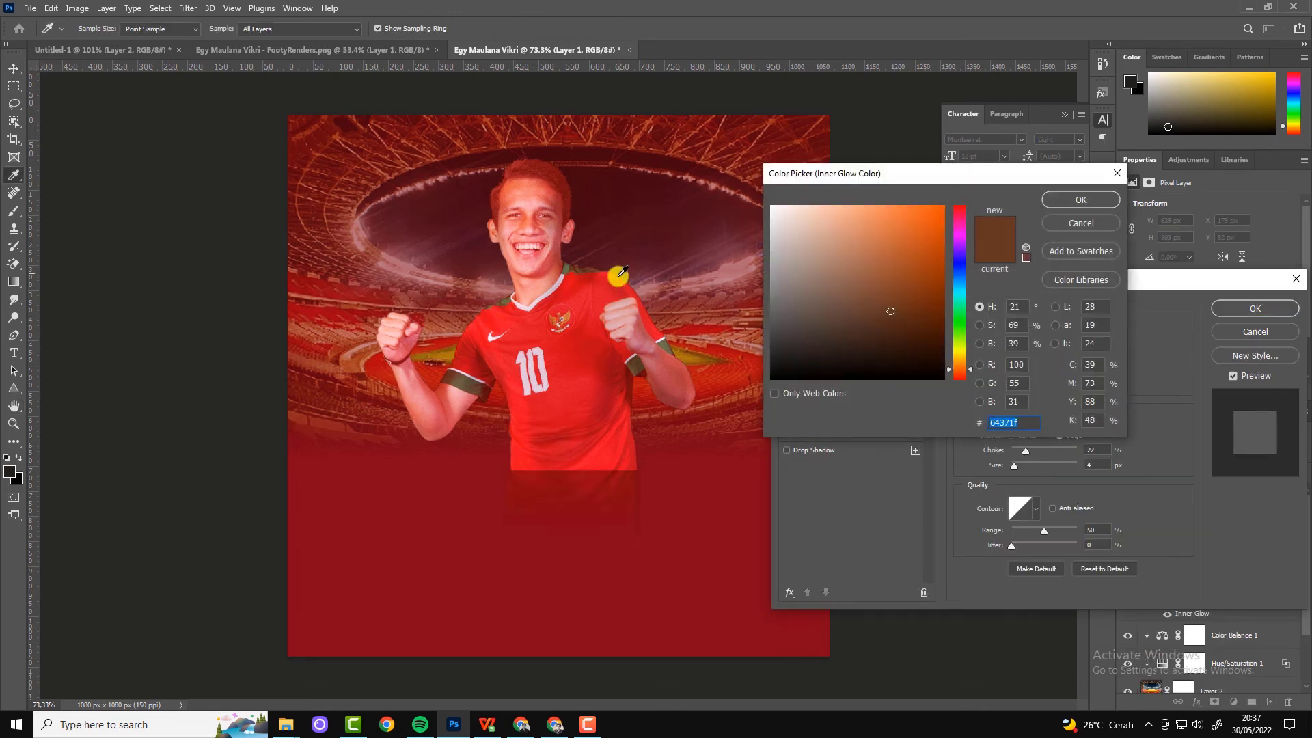
{"action": "left_click", "coordinate": [619, 273]}
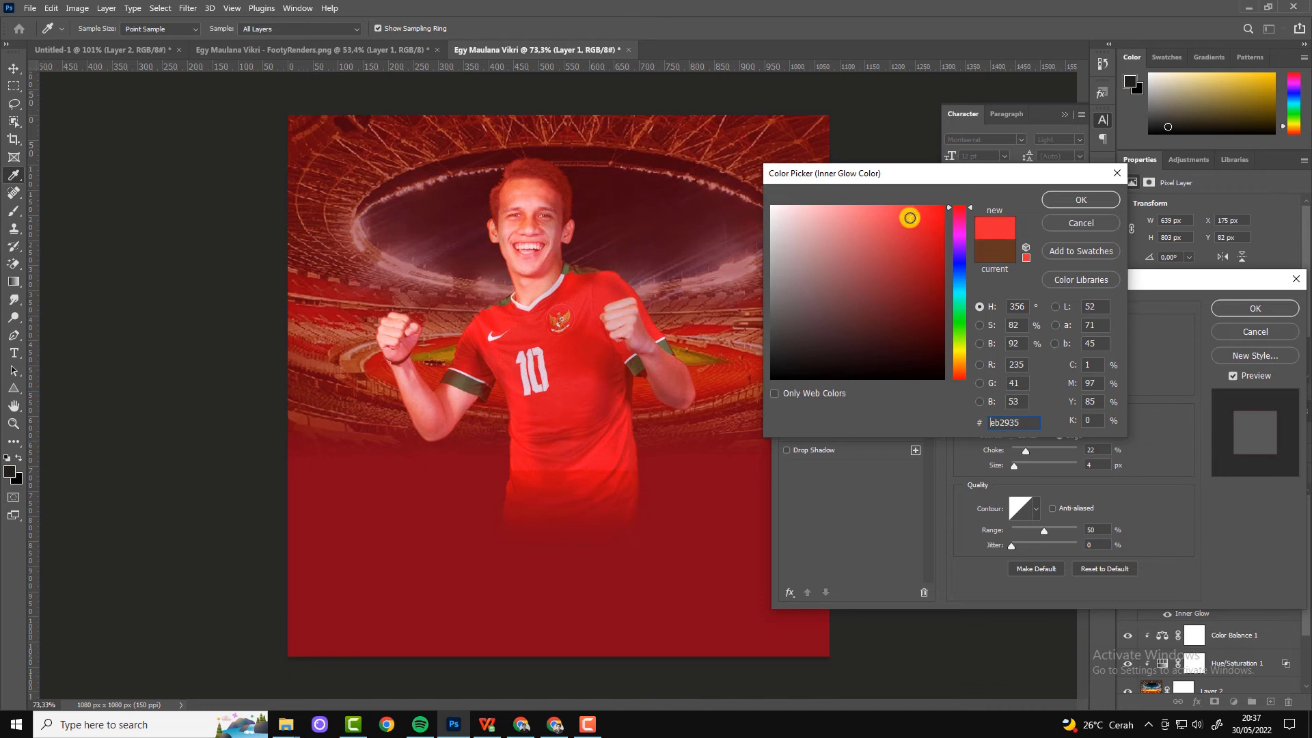
{"action": "left_click", "coordinate": [1080, 199]}
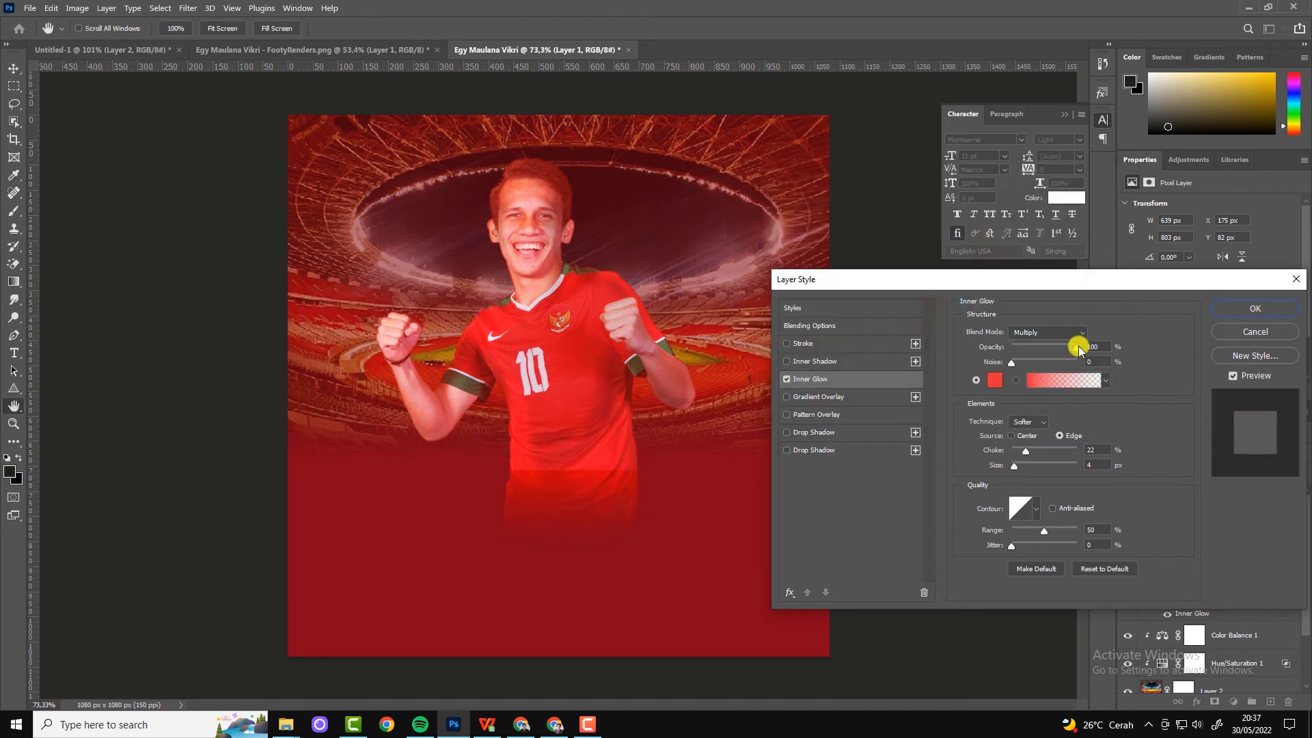
Step: Set the glow to Linear Dodge (Add), 40 px size and very low opacity, then apply it
{"action": "left_click", "coordinate": [1049, 332]}
{"action": "left_click", "coordinate": [1042, 333]}
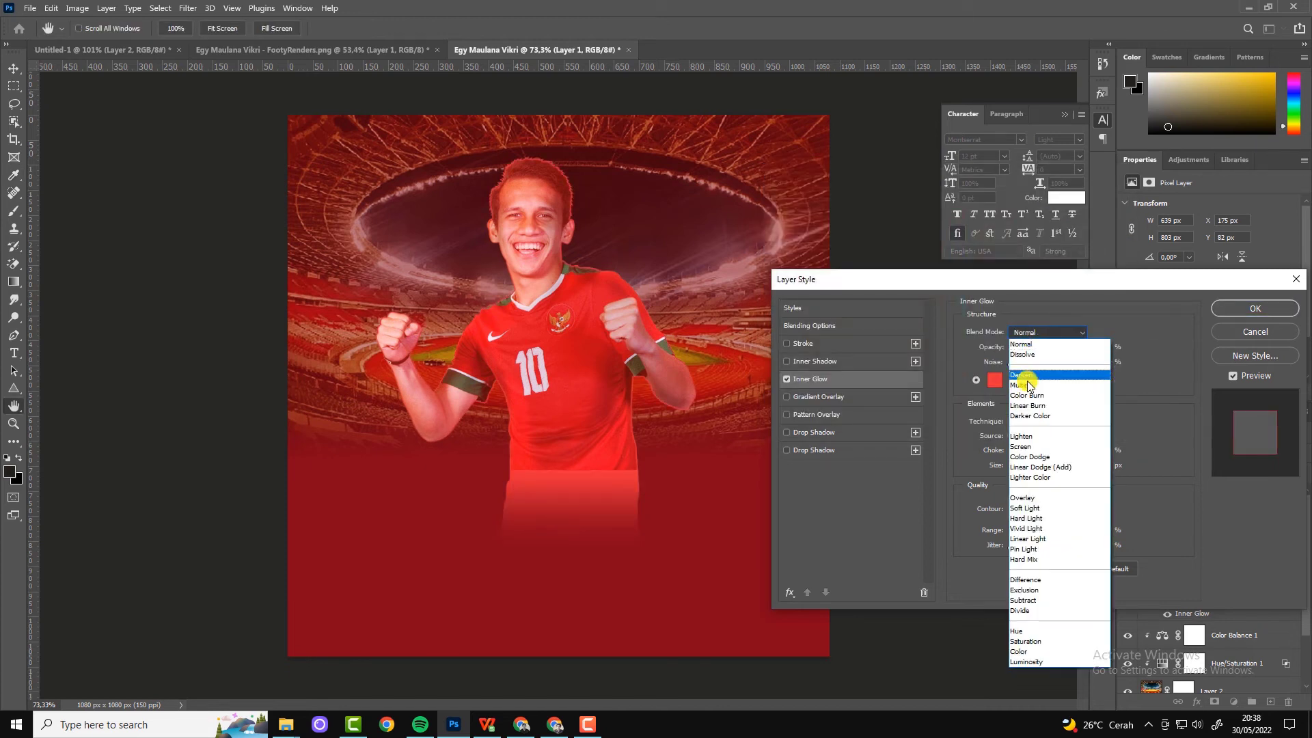
{"action": "left_click", "coordinate": [1027, 385]}
{"action": "left_click", "coordinate": [1049, 332]}
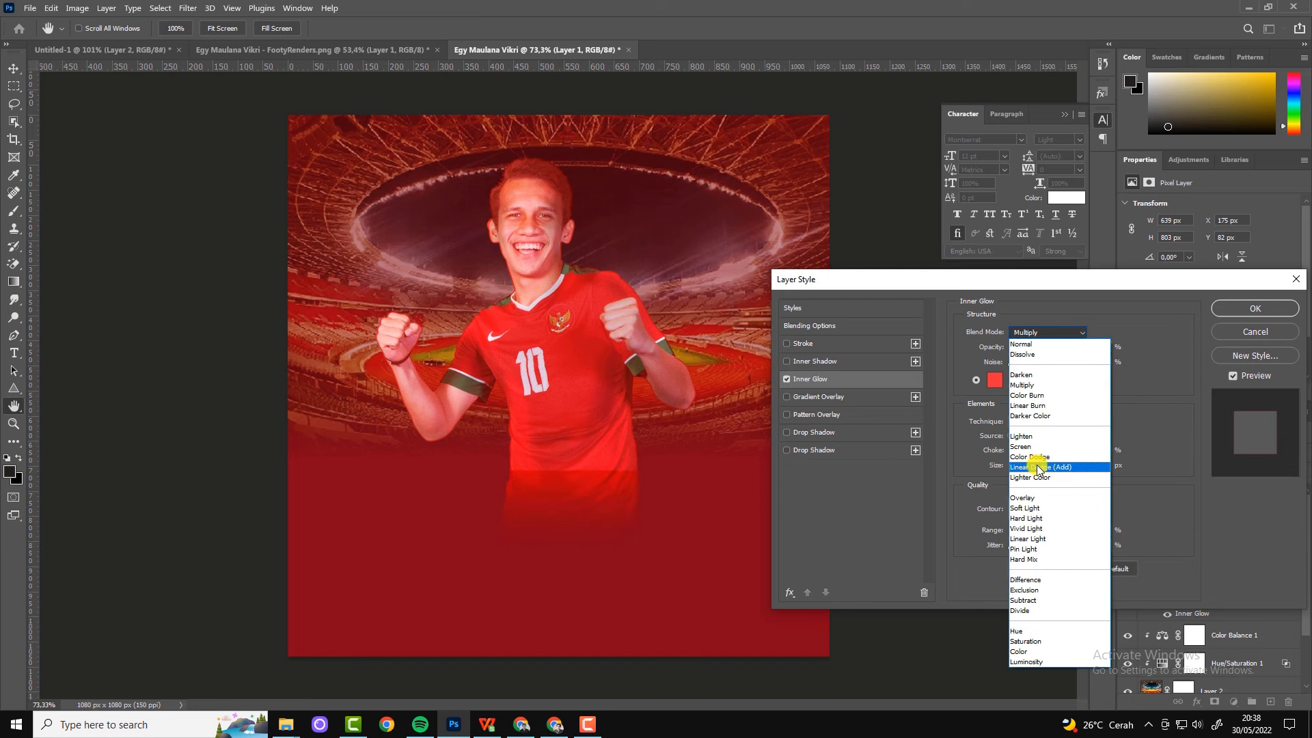
{"action": "left_click", "coordinate": [1037, 467]}
{"action": "left_click_drag", "start_coordinate": [1073, 352], "coordinate": [1021, 352]}
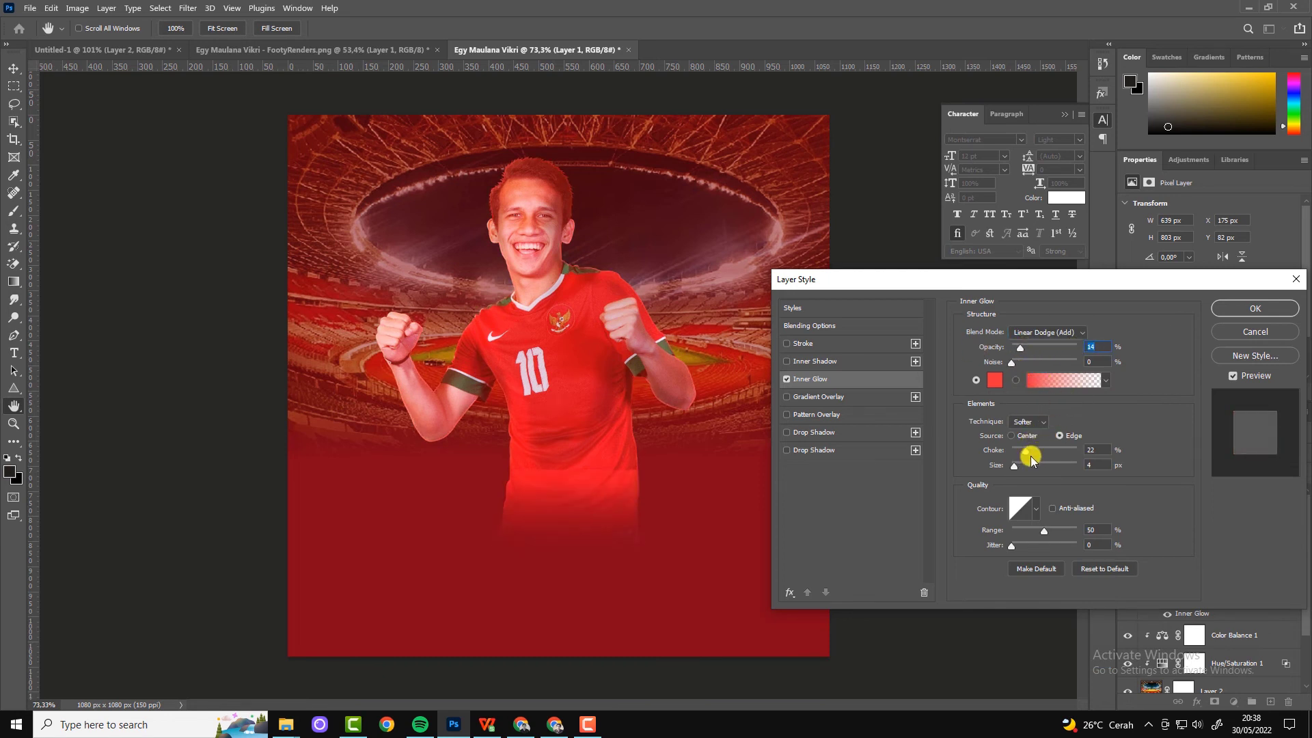
{"action": "left_click_drag", "start_coordinate": [1017, 467], "coordinate": [1034, 469]}
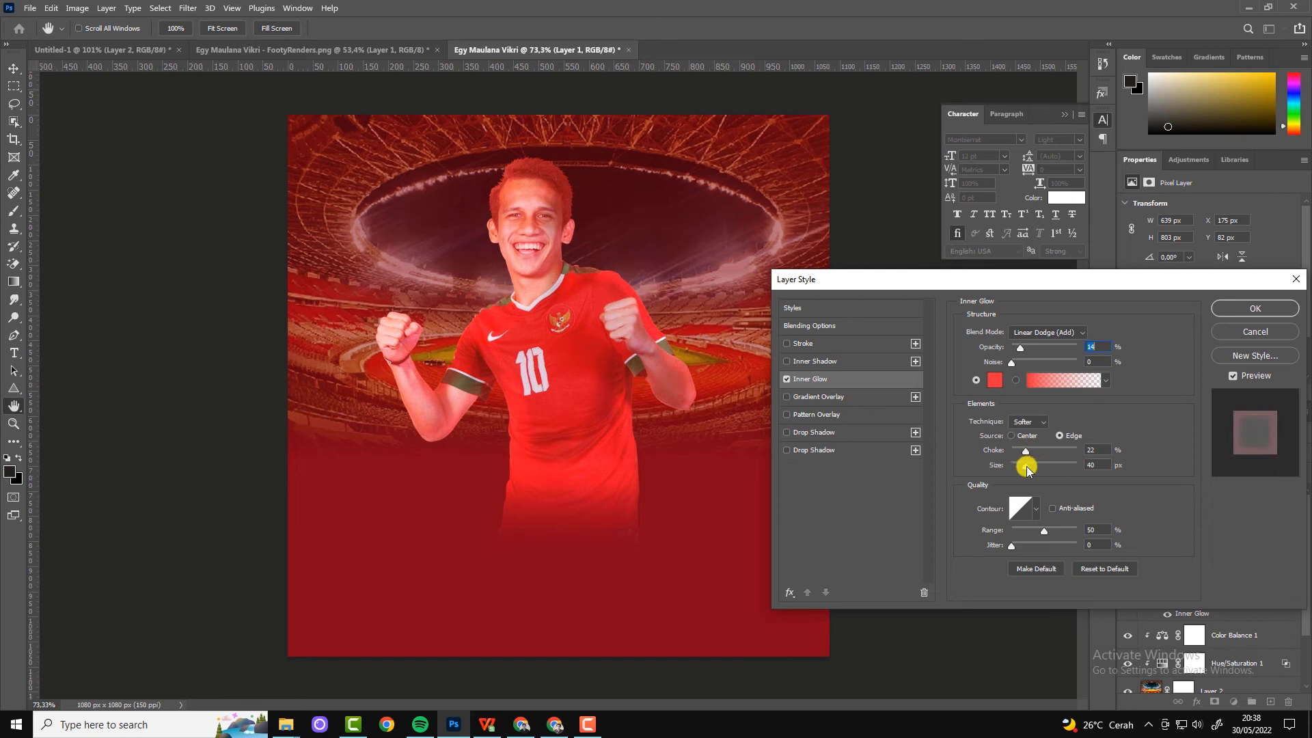
{"action": "left_click", "coordinate": [1028, 467]}
{"action": "left_click_drag", "start_coordinate": [1020, 349], "coordinate": [1011, 350]}
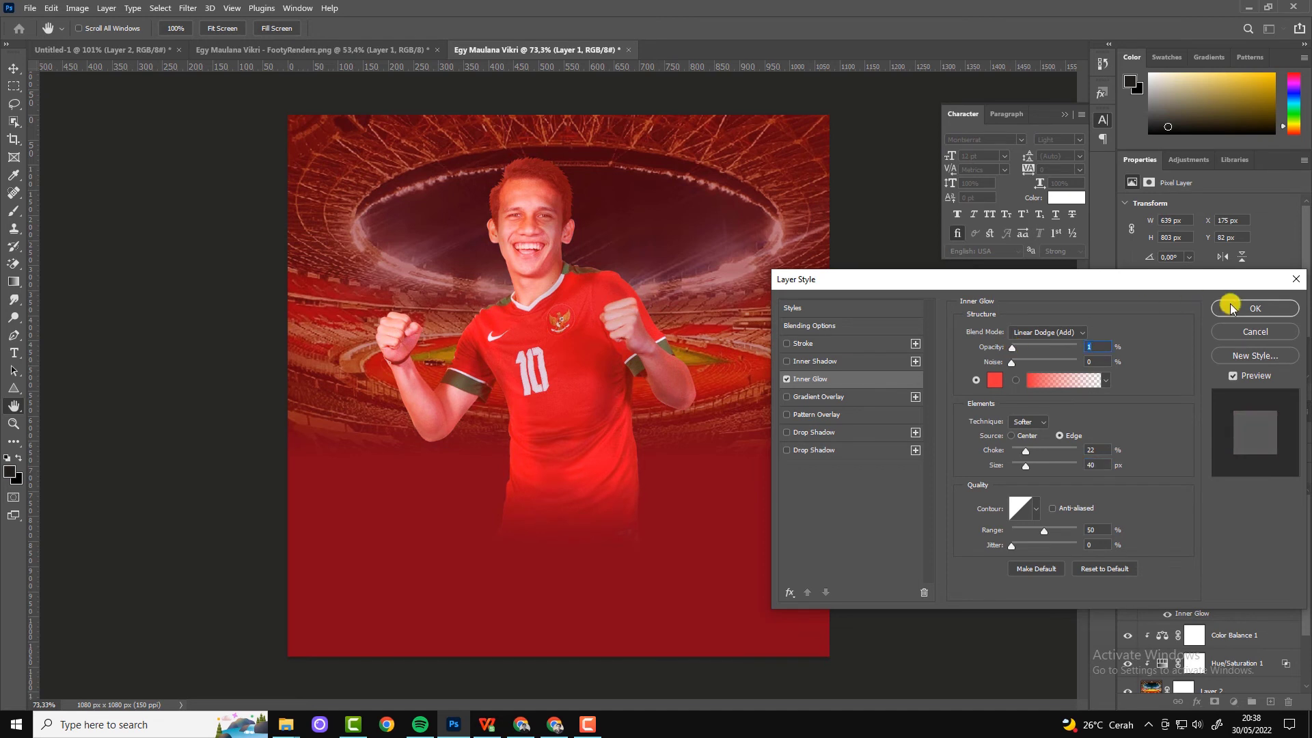
{"action": "left_click", "coordinate": [1251, 308]}
{"action": "left_click", "coordinate": [1129, 582]}
{"action": "left_click", "coordinate": [1129, 581]}
Step: Add a Hue/Saturation layer above Exposure 2, colorized pure red (Hue 0) with raised saturation and lightness
{"action": "scroll", "coordinate": [527, 240], "scroll_direction": "down", "scroll_amount": 3}
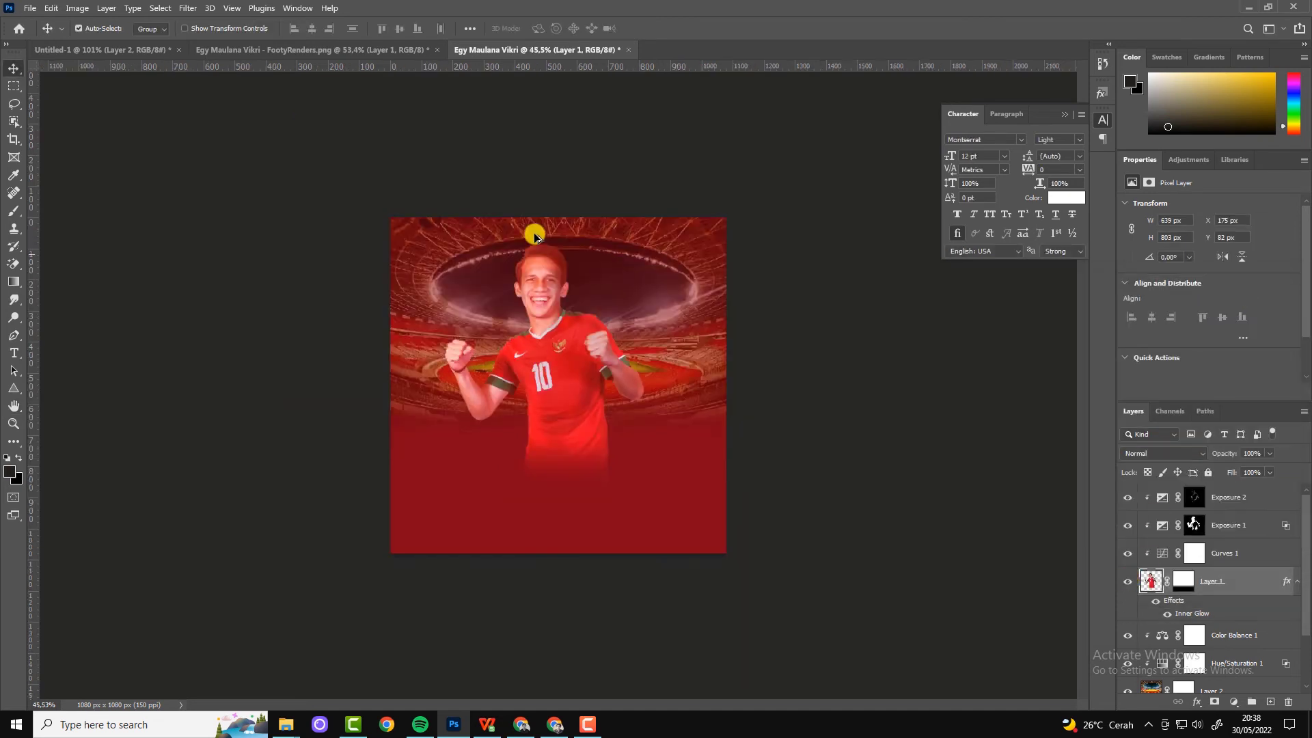
{"action": "scroll", "coordinate": [539, 240], "scroll_direction": "up", "scroll_amount": 4}
{"action": "left_click", "coordinate": [1259, 504]}
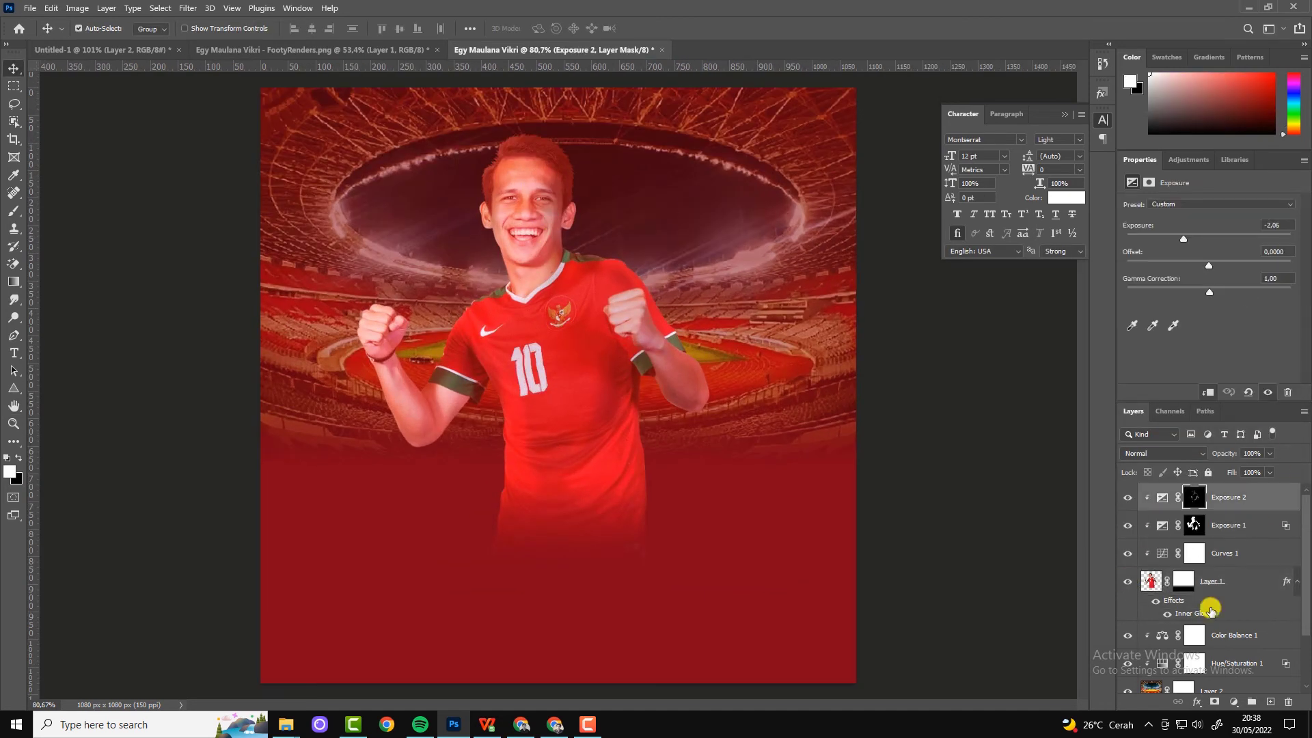
{"action": "left_click", "coordinate": [1234, 702]}
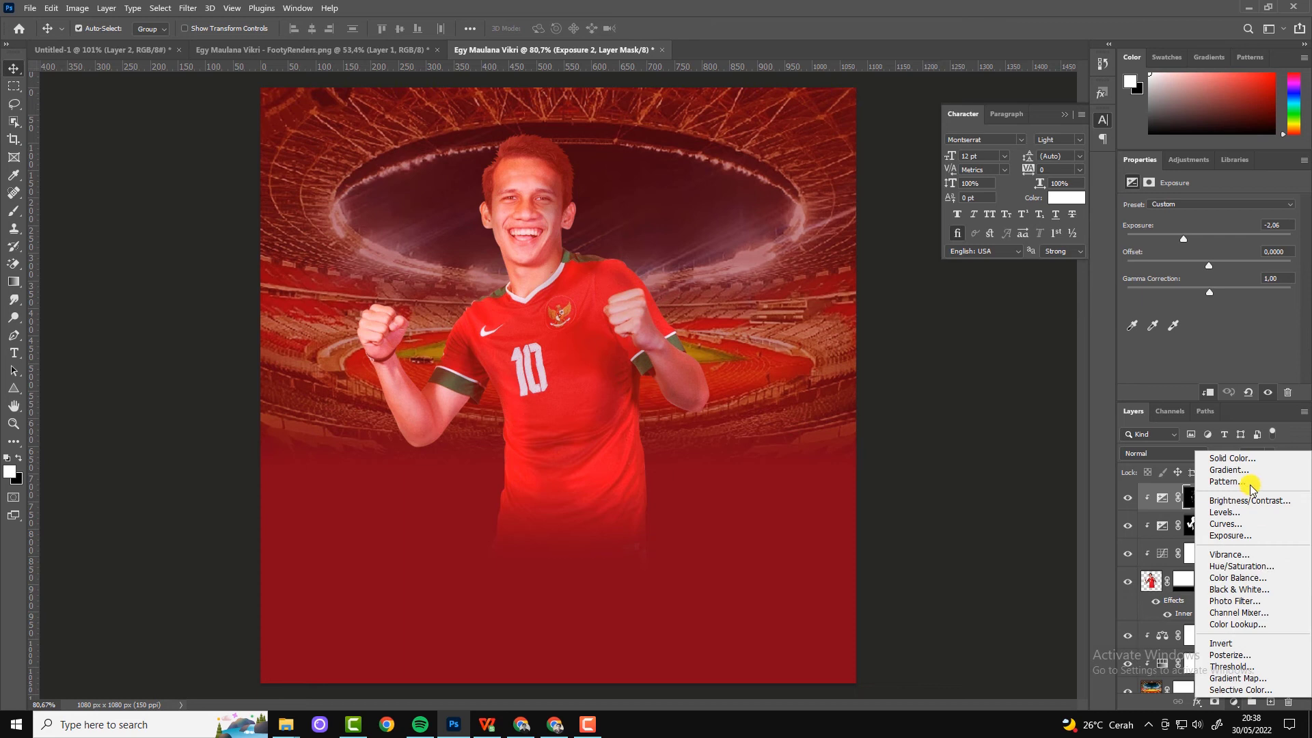
{"action": "left_click", "coordinate": [1245, 566]}
{"action": "left_click", "coordinate": [1200, 334]}
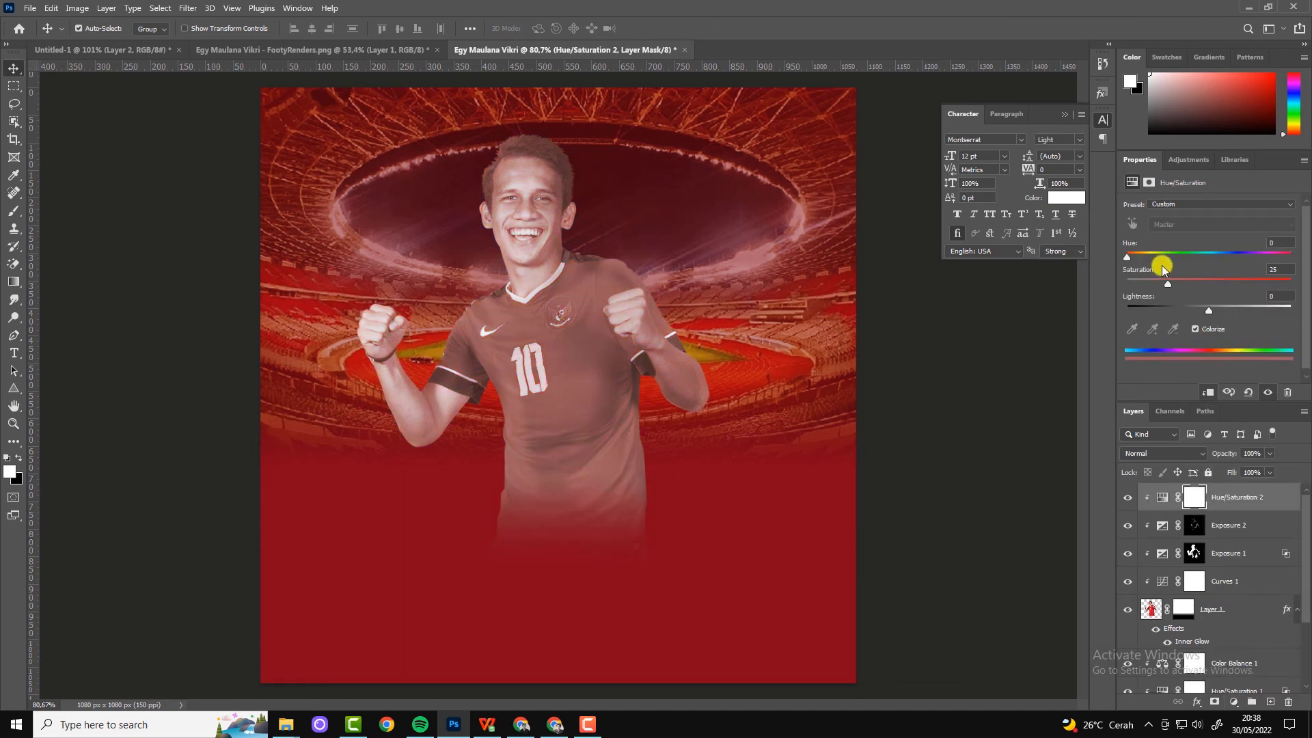
{"action": "left_click", "coordinate": [1134, 255]}
{"action": "left_click_drag", "start_coordinate": [1133, 257], "coordinate": [1218, 279]}
{"action": "left_click_drag", "start_coordinate": [1212, 313], "coordinate": [1219, 309]}
{"action": "left_click_drag", "start_coordinate": [1129, 266], "coordinate": [1124, 258]}
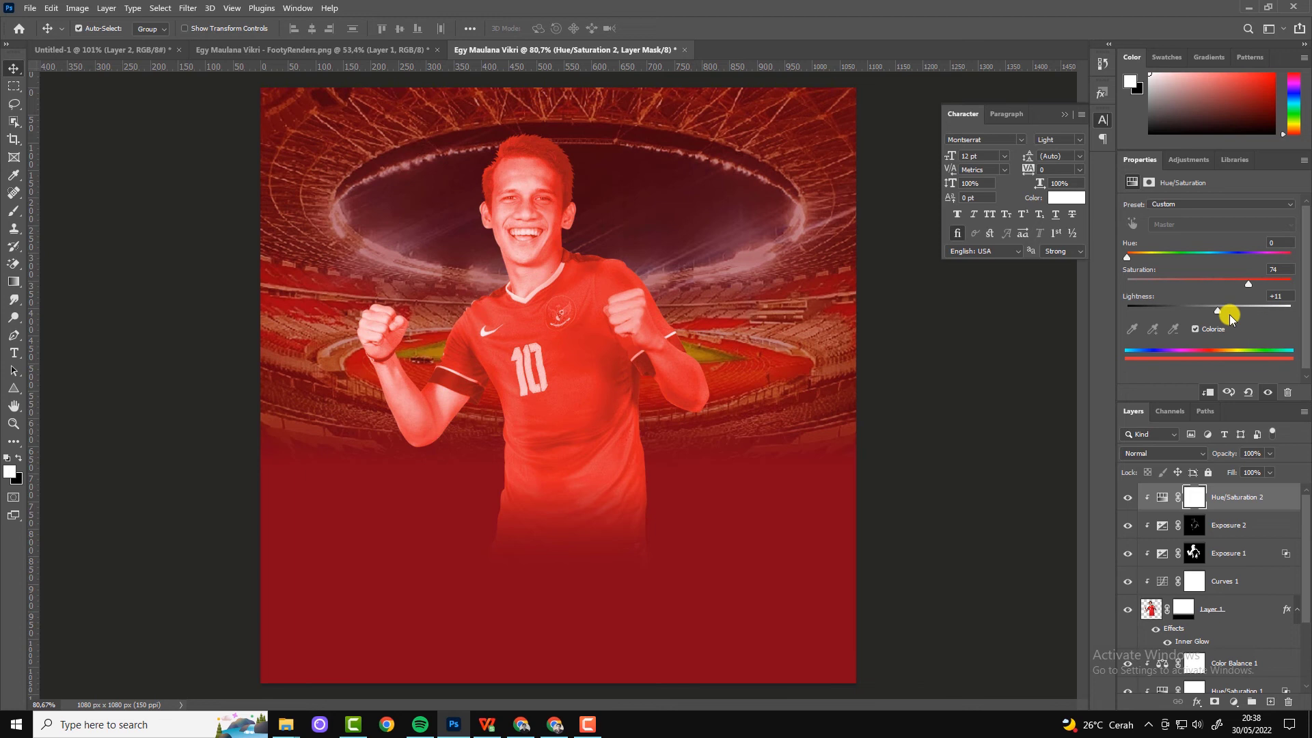
{"action": "left_click_drag", "start_coordinate": [1220, 309], "coordinate": [1220, 309]}
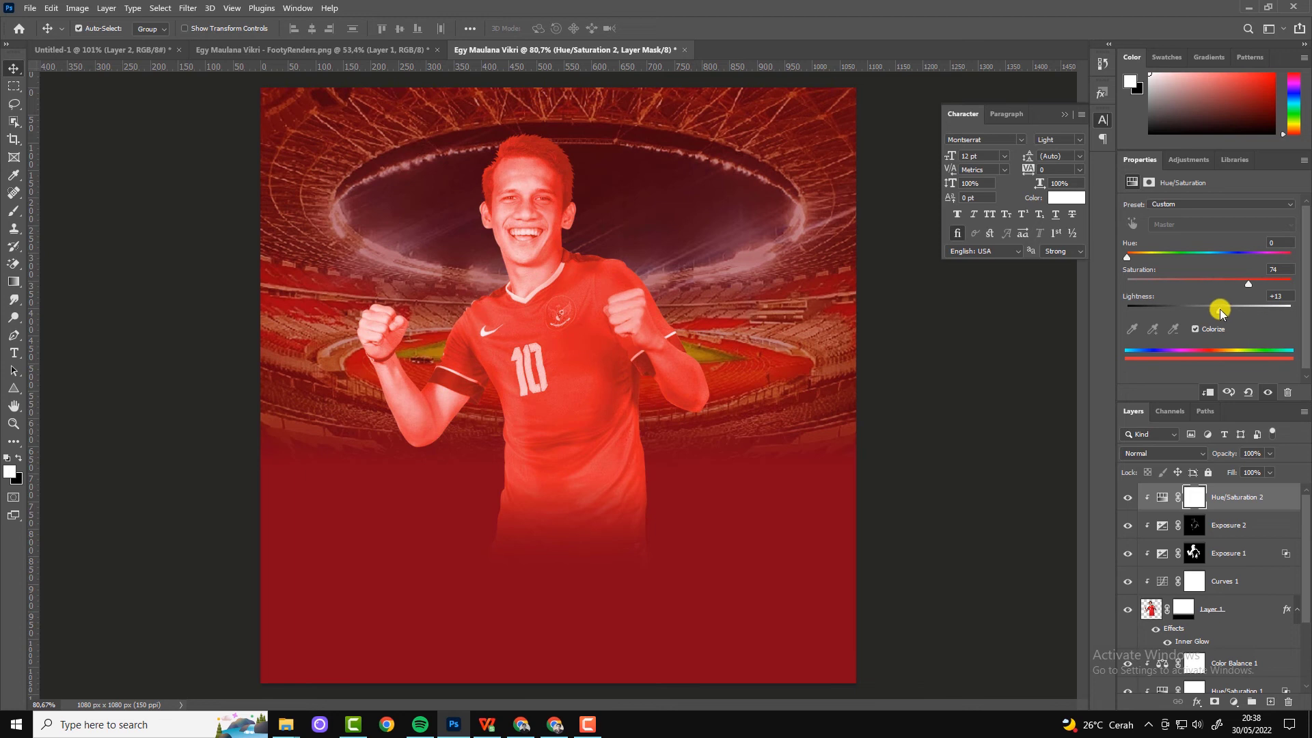
Step: Split its Underlying Layer blend to spare dark areas, then invert its mask to black
{"action": "left_click", "coordinate": [1163, 497]}
{"action": "double_click", "coordinate": [1283, 498]}
{"action": "left_click_drag", "start_coordinate": [970, 551], "coordinate": [1024, 550]}
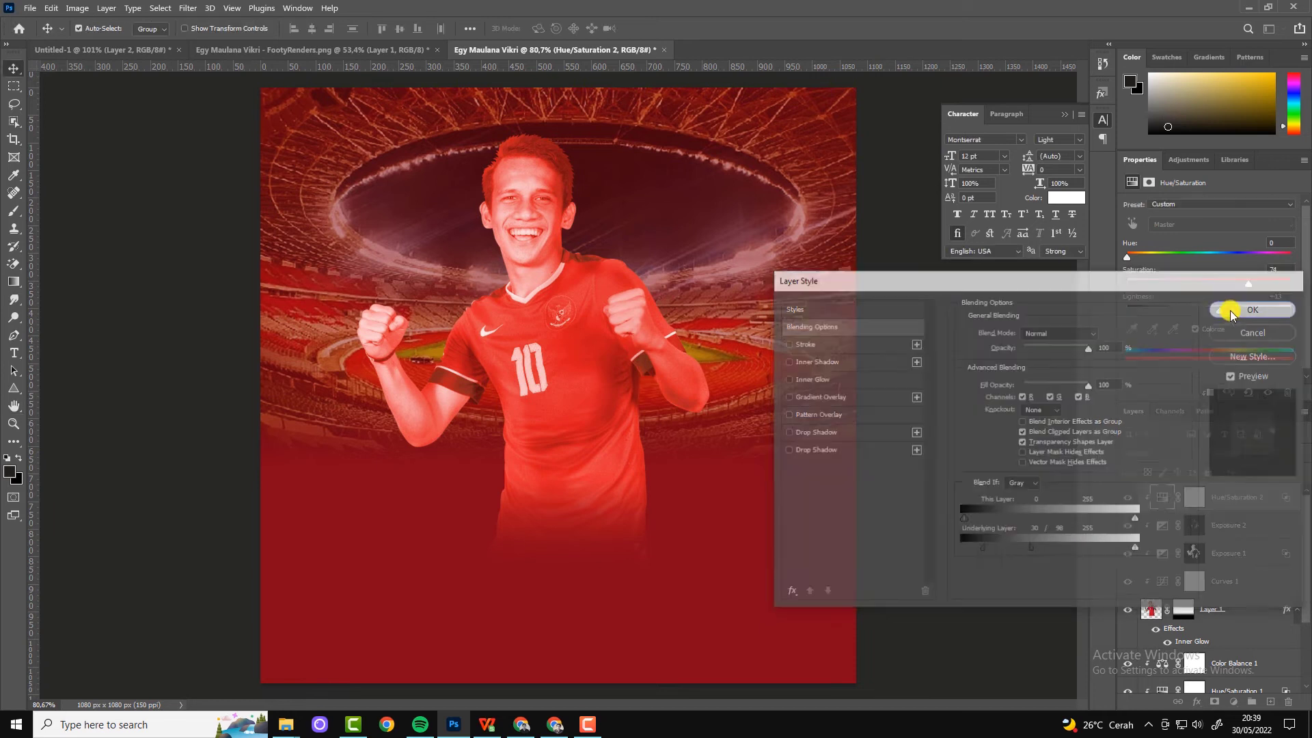
{"action": "left_click", "coordinate": [1256, 309]}
{"action": "key", "text": "v"}
{"action": "left_click", "coordinate": [1195, 497]}
{"action": "key", "text": "ctrl+i"}
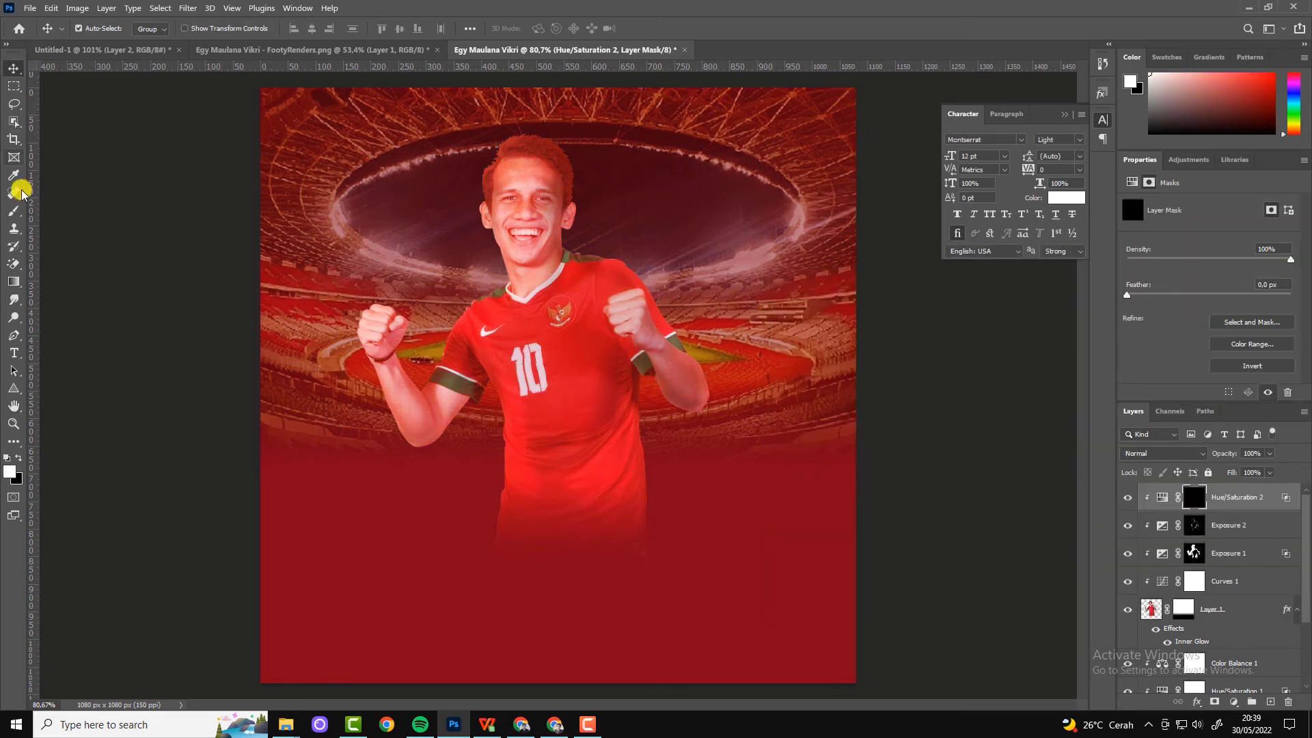
Step: Brush the red tint back onto the player's head, shoulders and arms
{"action": "left_click", "coordinate": [14, 211]}
{"action": "scroll", "coordinate": [499, 160], "scroll_direction": "up", "scroll_amount": 1}
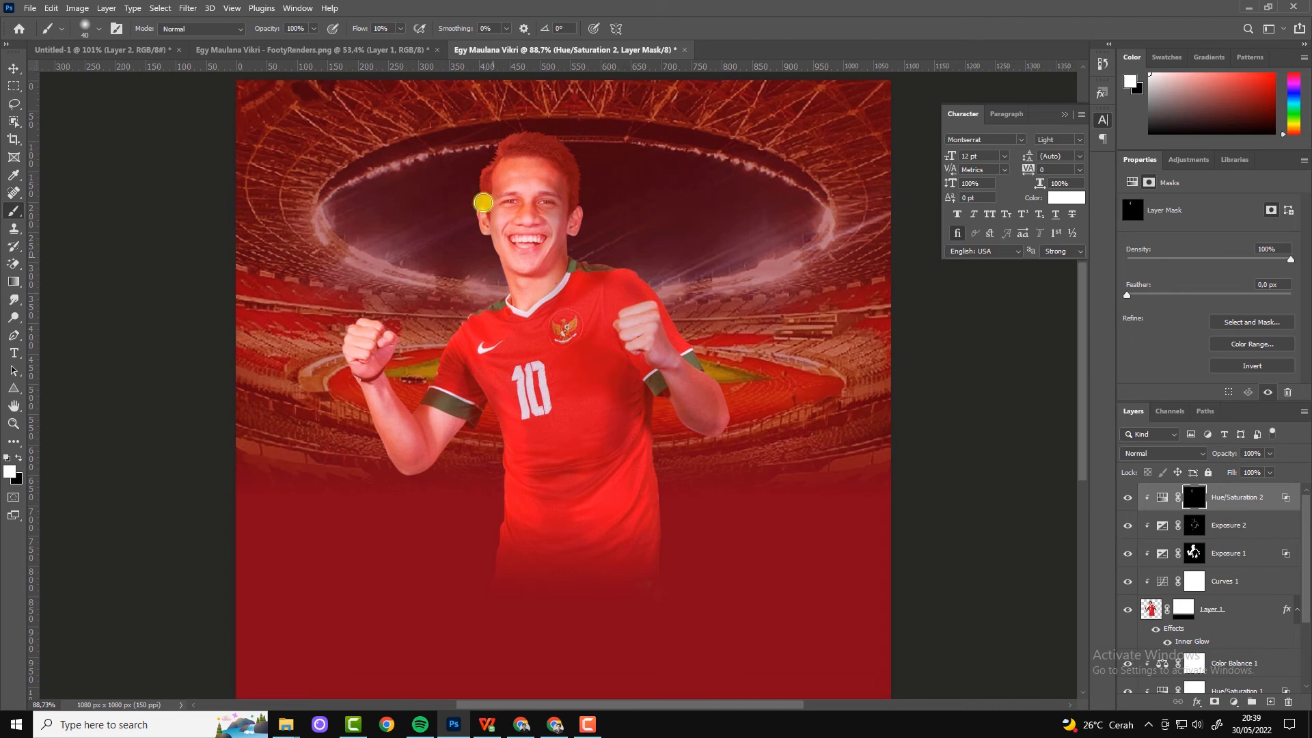
{"action": "scroll", "coordinate": [517, 217], "scroll_direction": "up", "scroll_amount": 3}
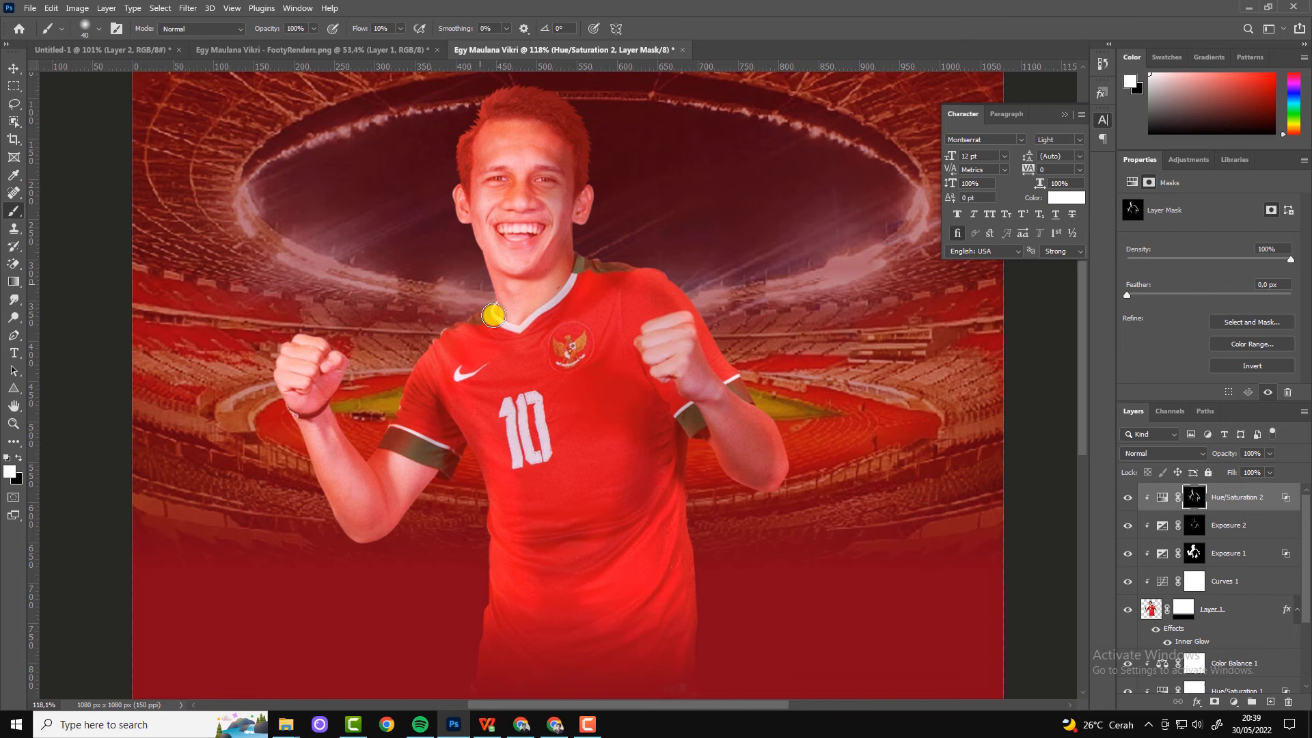
{"action": "scroll", "coordinate": [867, 469], "scroll_direction": "down", "scroll_amount": 1}
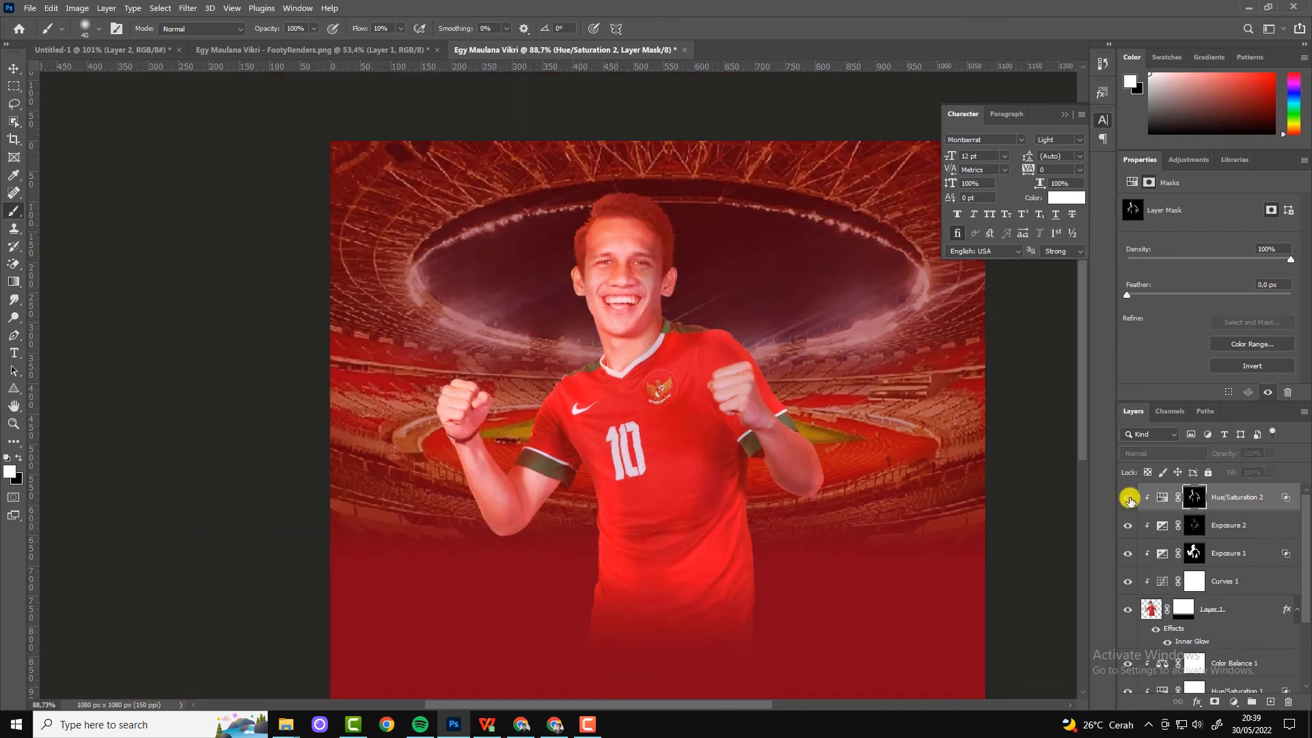
{"action": "scroll", "coordinate": [728, 475], "scroll_direction": "down", "scroll_amount": 2}
{"action": "scroll", "coordinate": [728, 475], "scroll_direction": "up", "scroll_amount": 1}
{"action": "key", "text": "v"}
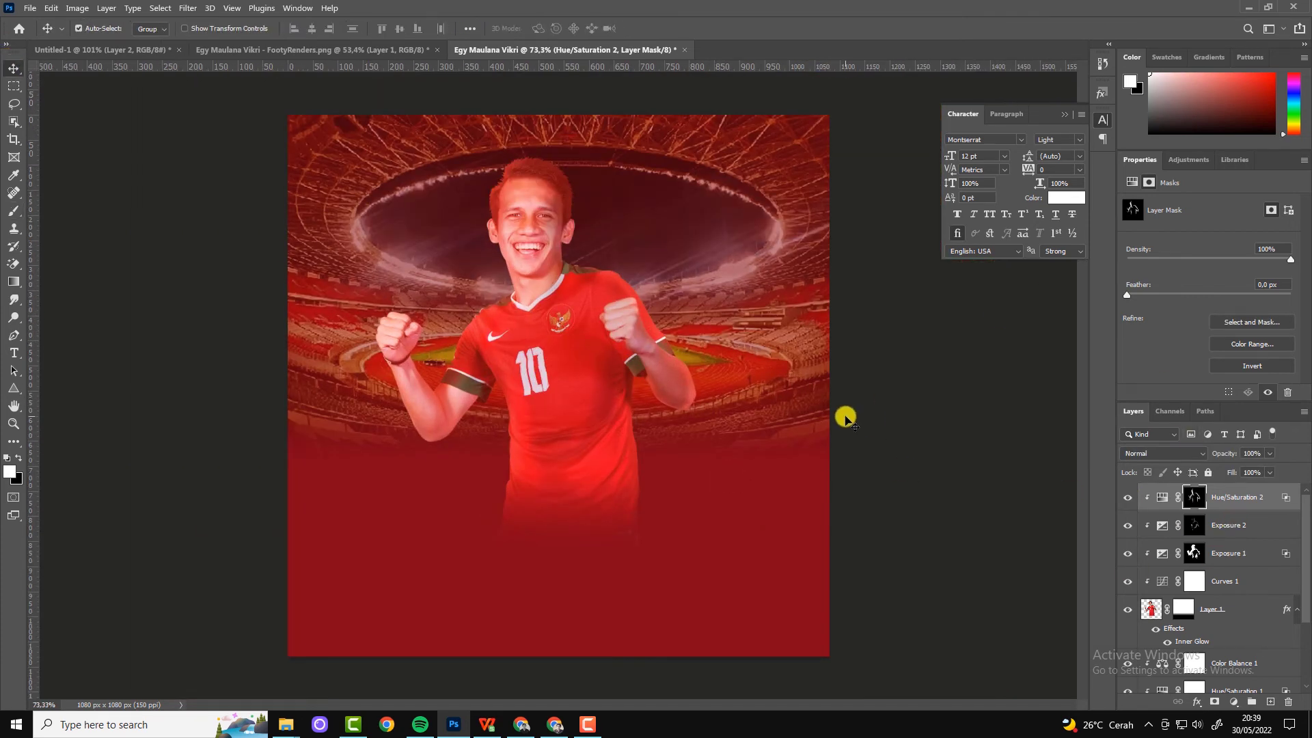
Step: Make the No.10 player's Layer 1 active and open the Filter menu
{"action": "left_click", "coordinate": [188, 8]}
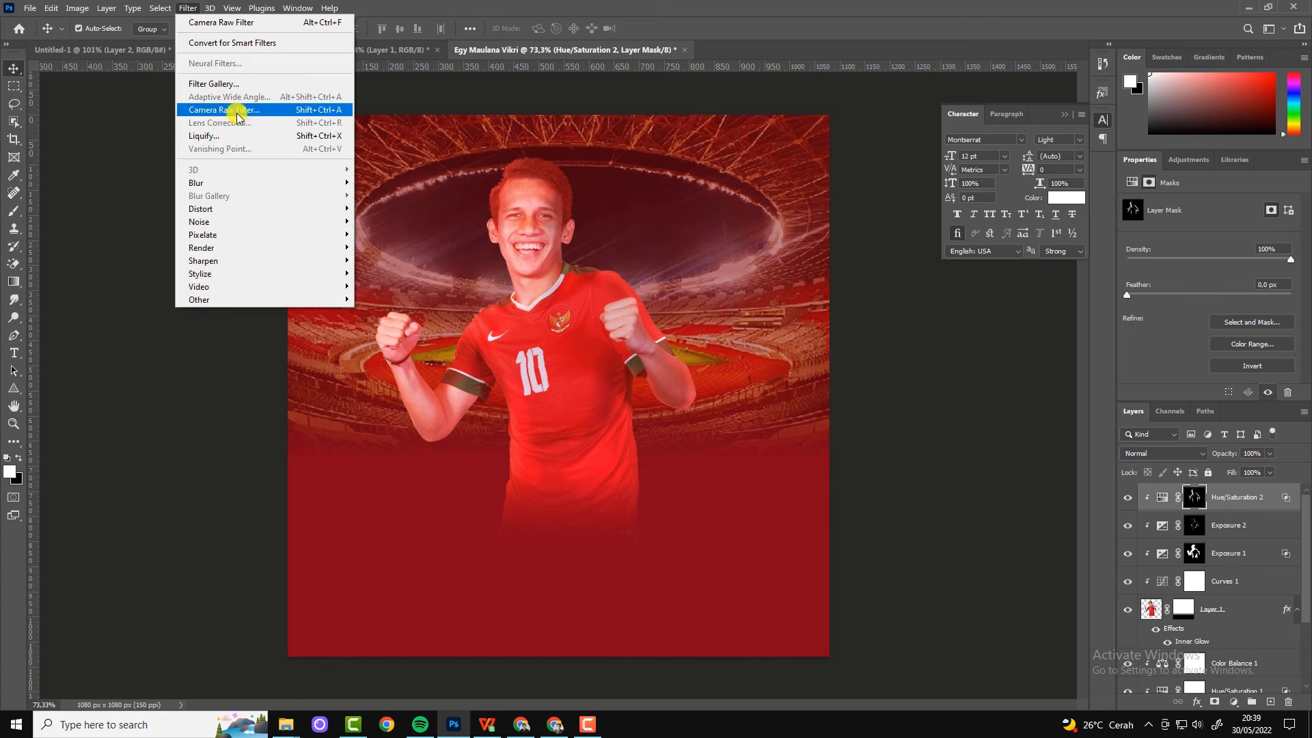
{"action": "key", "text": "Escape"}
{"action": "key", "text": "ctrl+shift+a"}
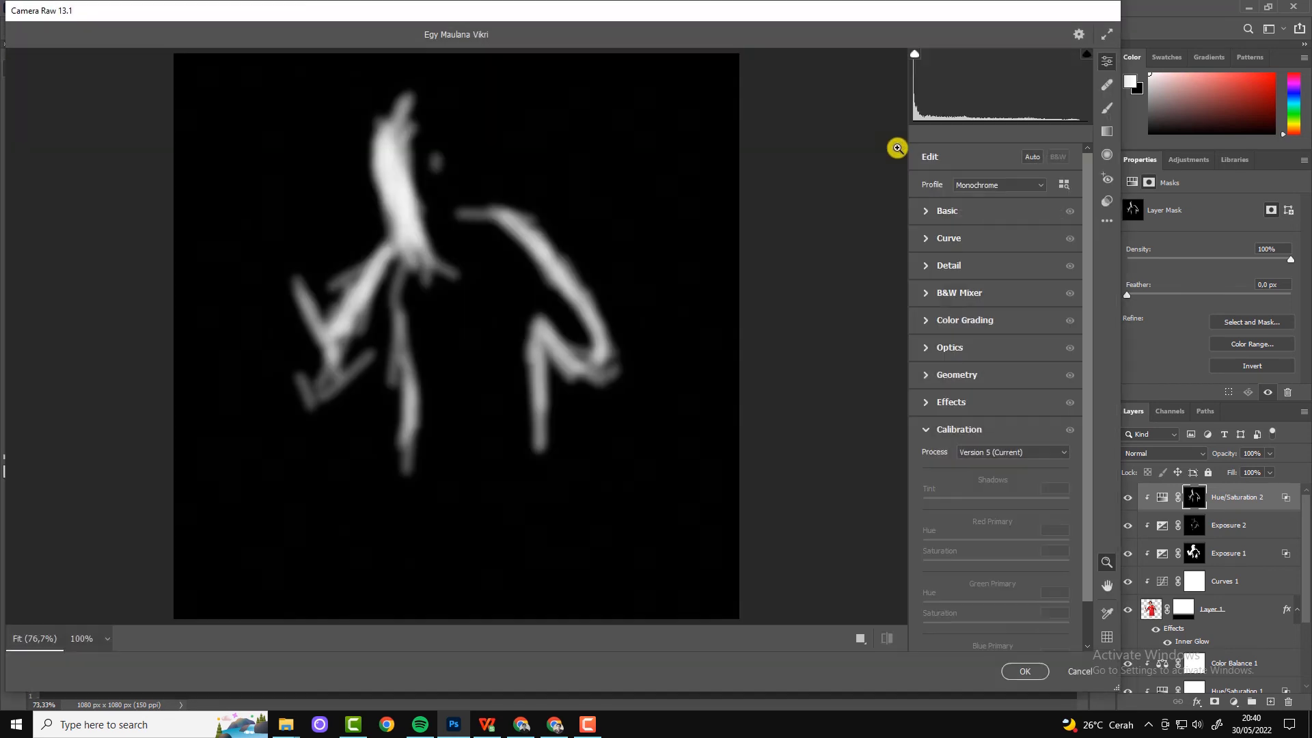
{"action": "left_click", "coordinate": [1080, 671]}
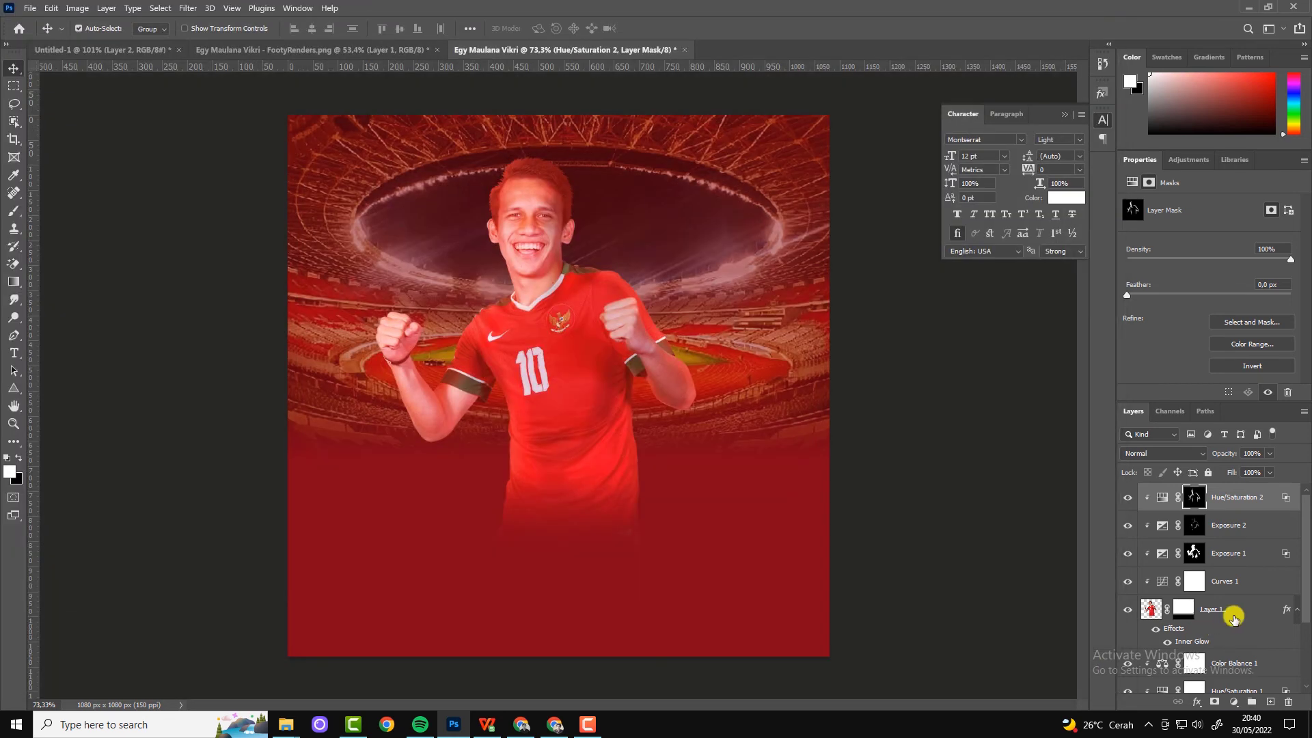
{"action": "left_click", "coordinate": [187, 8]}
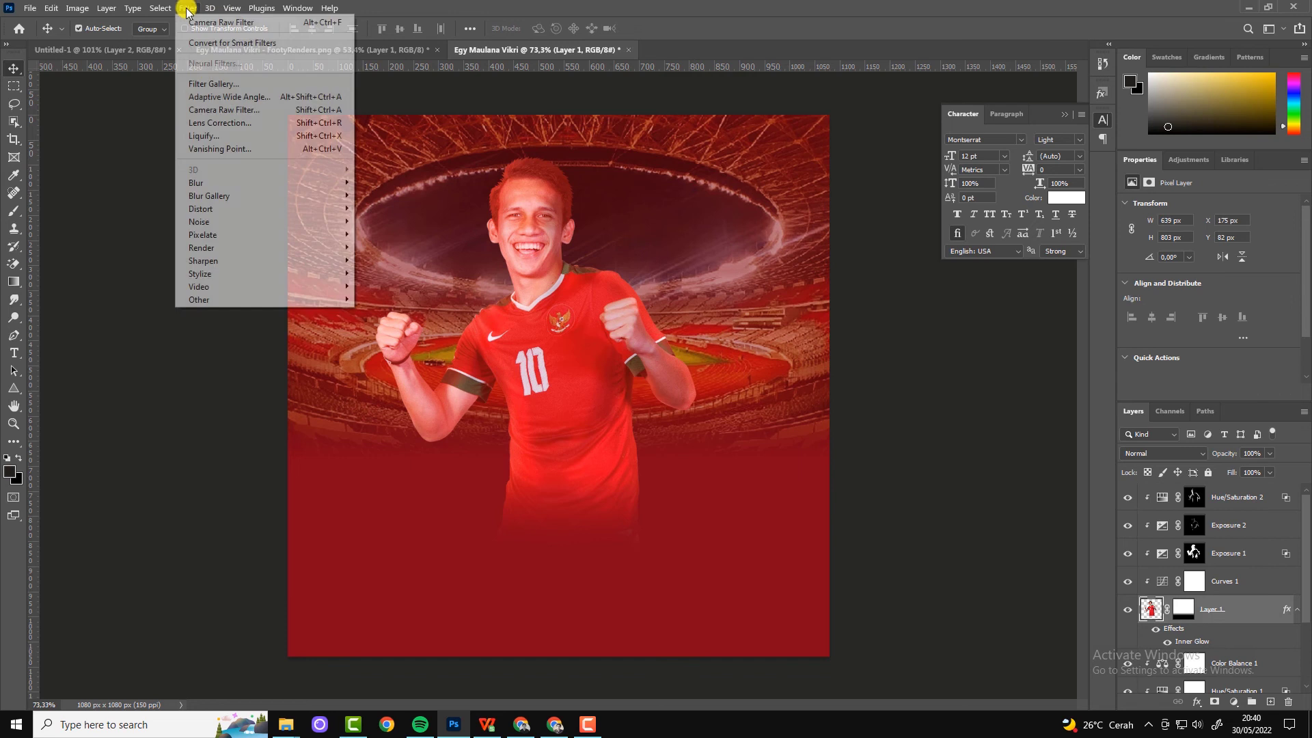
Step: Apply Camera Raw to Layer 1 with Clarity +64, Vibrance +11 and Contrast +27
{"action": "left_click", "coordinate": [225, 110]}
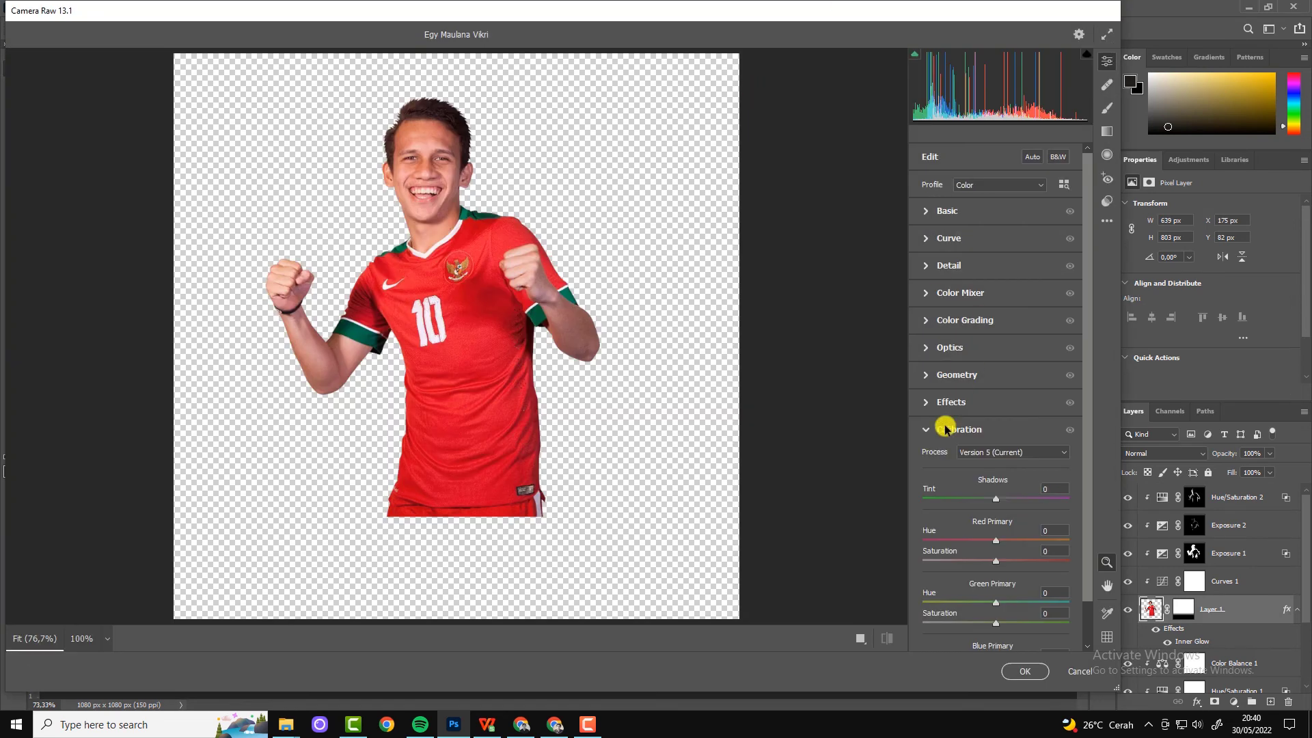
{"action": "left_click", "coordinate": [928, 212]}
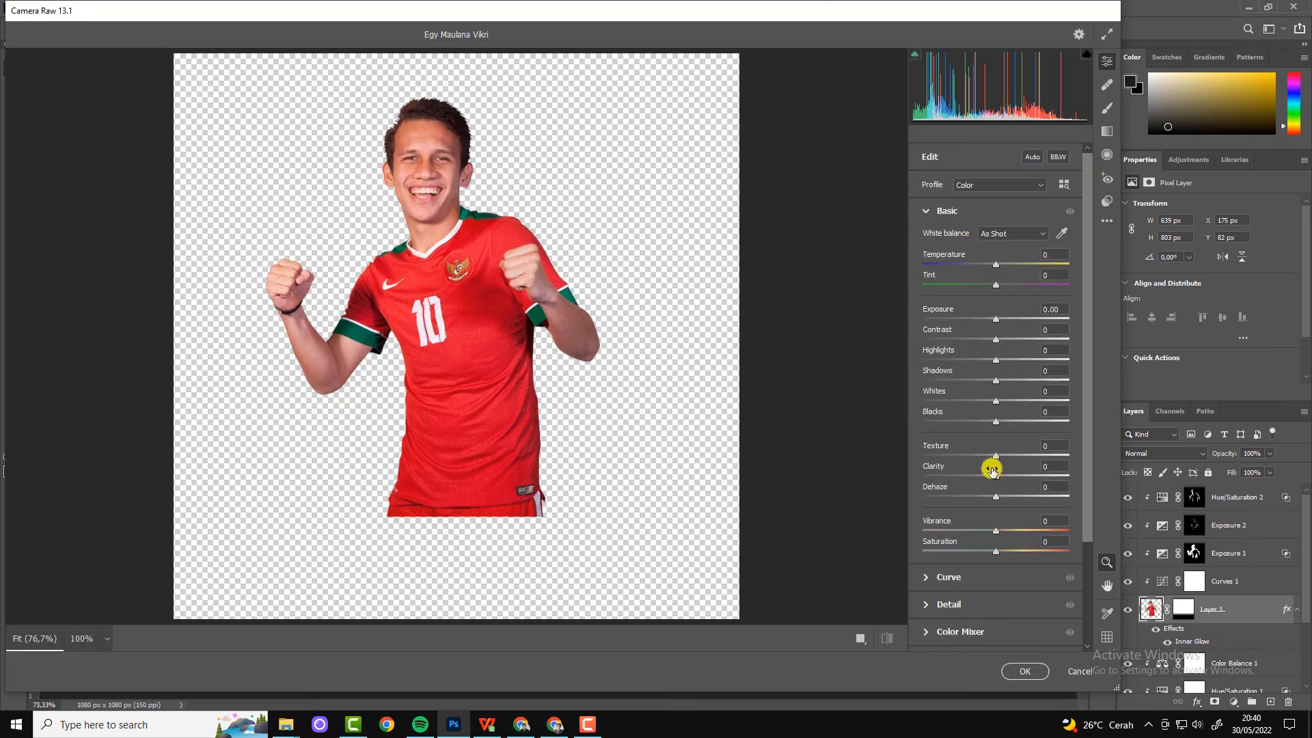
{"action": "left_click_drag", "start_coordinate": [997, 476], "coordinate": [1043, 472]}
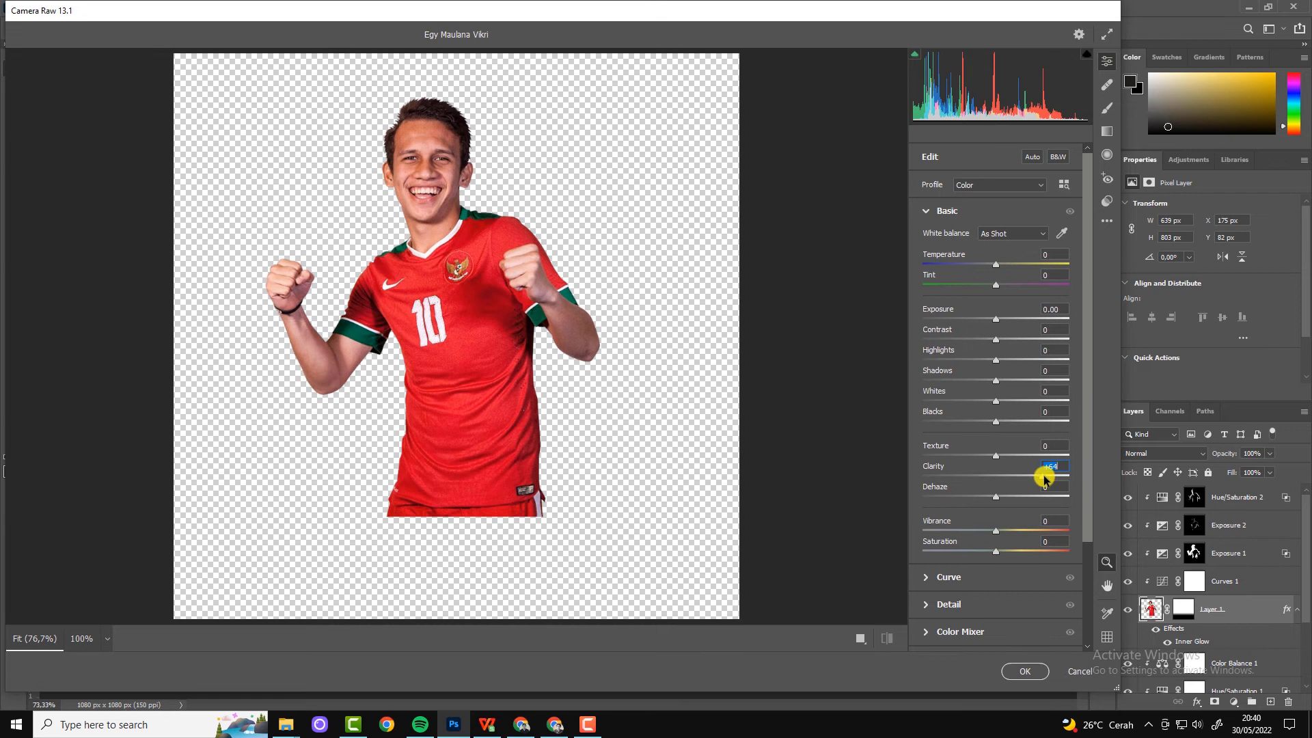
{"action": "left_click_drag", "start_coordinate": [997, 534], "coordinate": [1006, 531]}
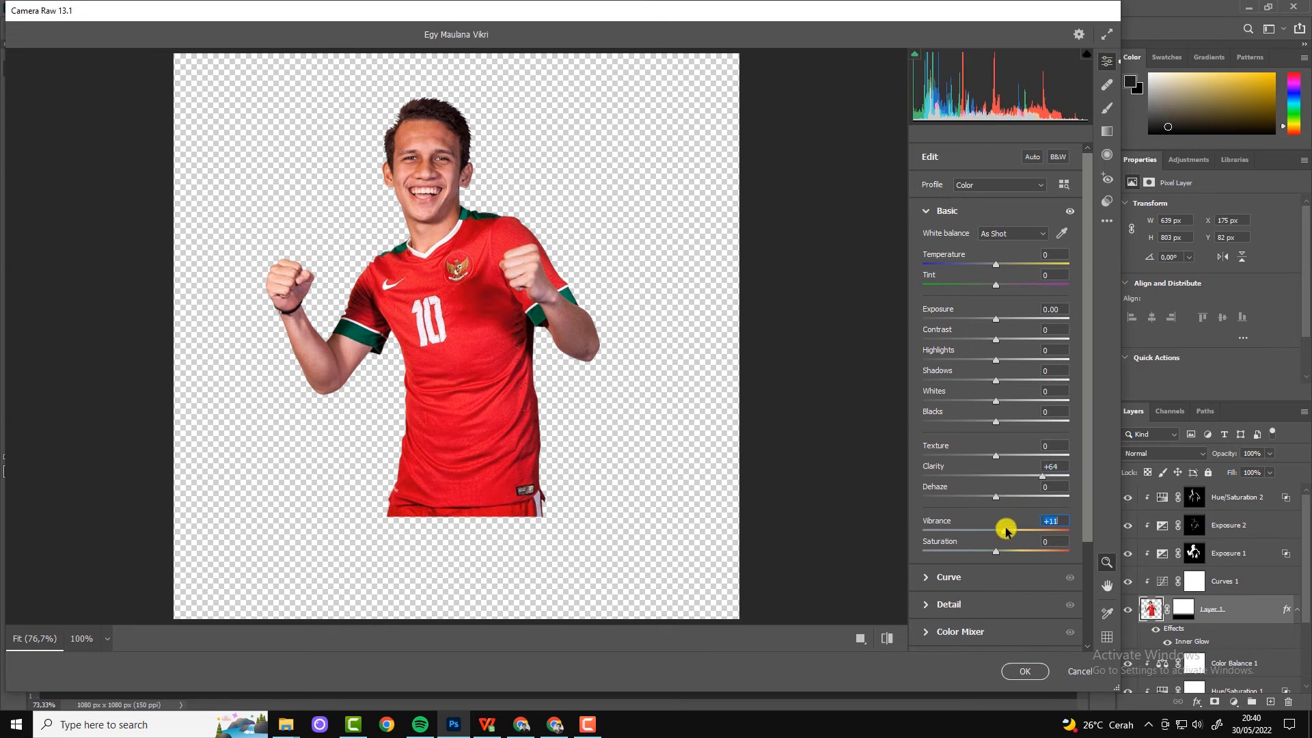
{"action": "left_click_drag", "start_coordinate": [995, 341], "coordinate": [1015, 339]}
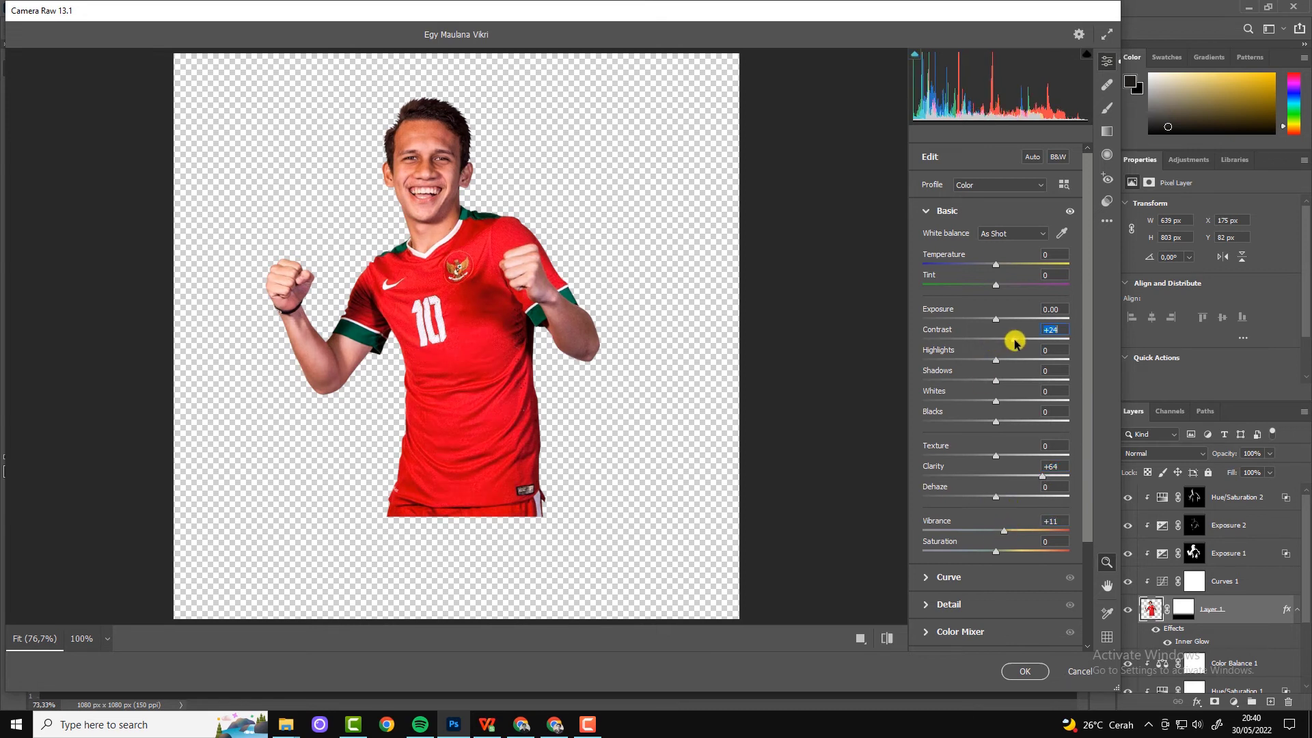
{"action": "left_click", "coordinate": [1022, 672]}
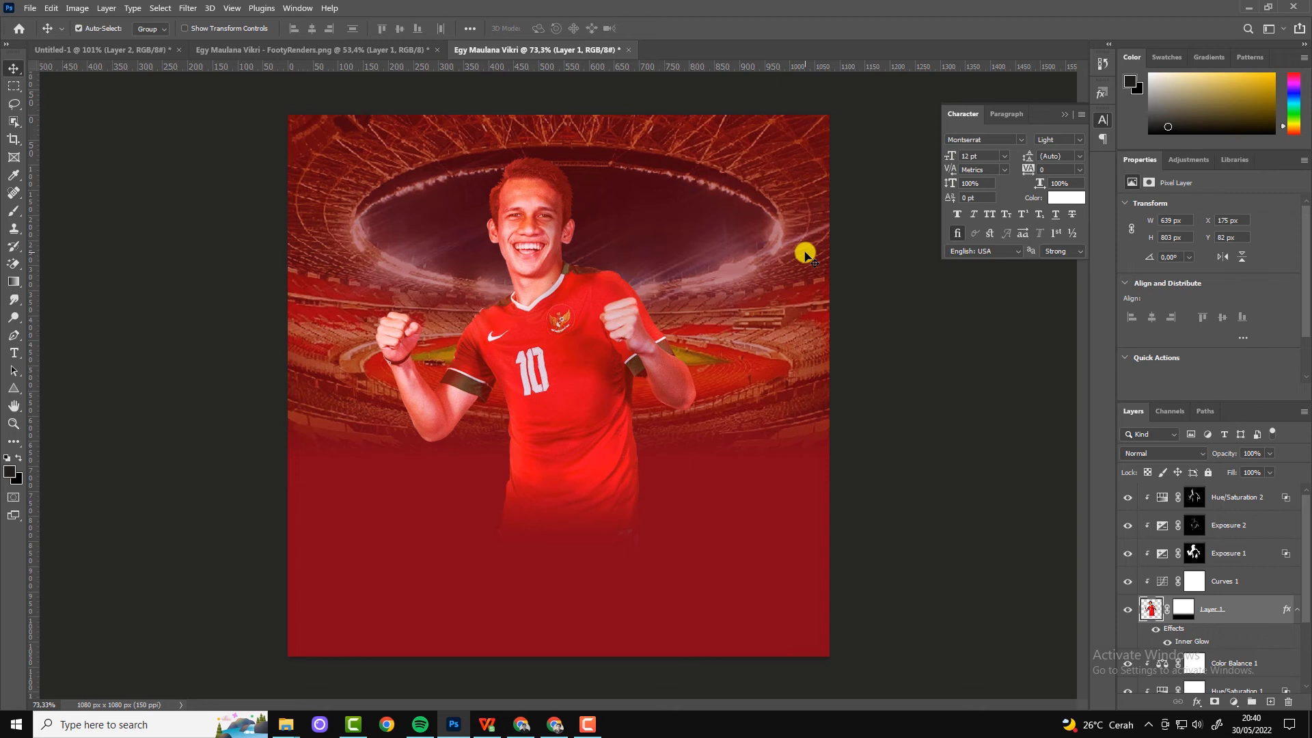
Step: Add a layer below the player and paint a soft red glow sampled from his face
{"action": "scroll", "coordinate": [586, 313], "scroll_direction": "up", "scroll_amount": 1}
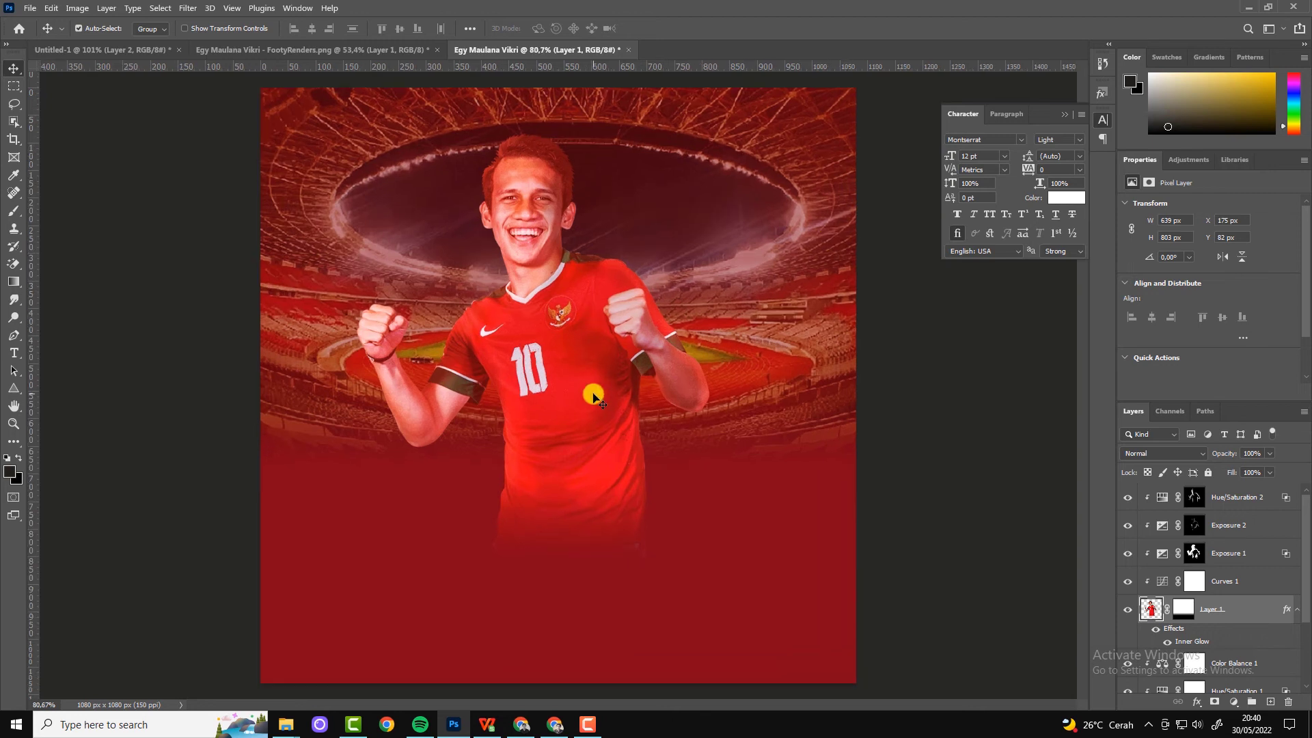
{"action": "left_click", "coordinate": [1253, 663]}
{"action": "left_click", "coordinate": [1271, 702]}
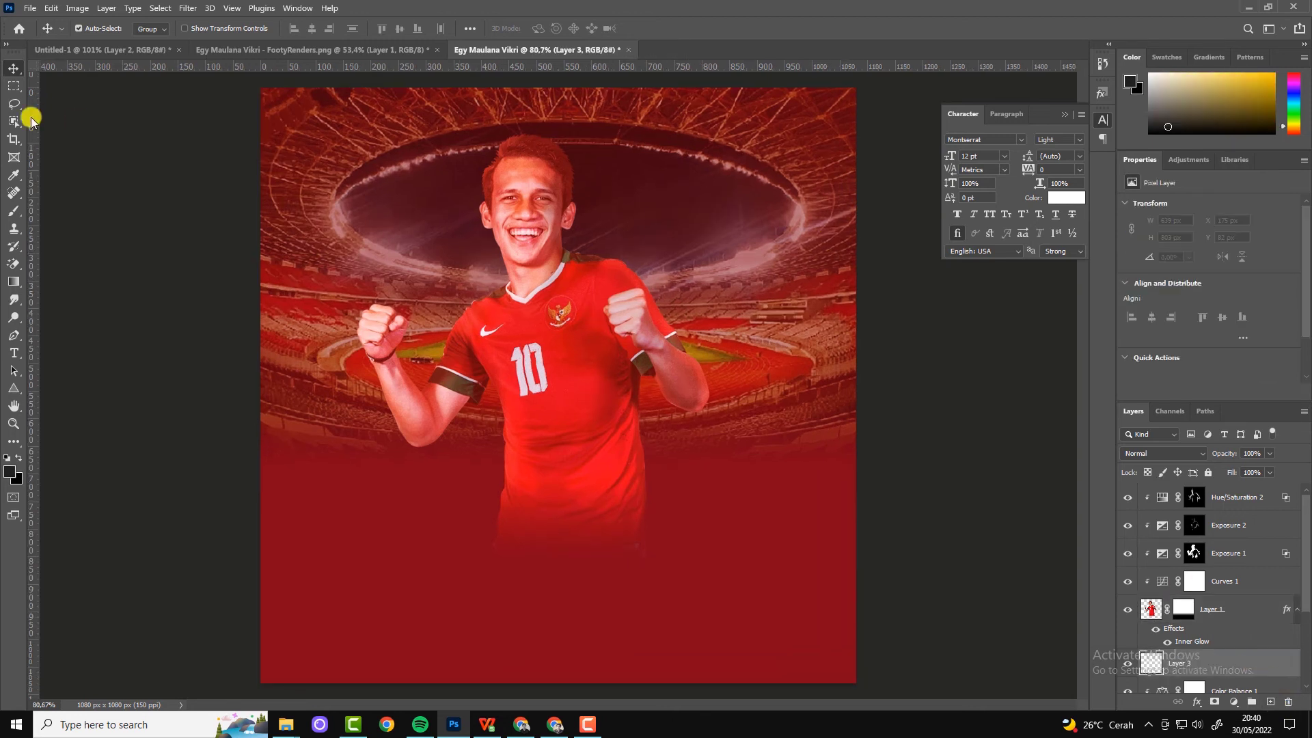
{"action": "left_click", "coordinate": [14, 175]}
{"action": "left_click", "coordinate": [496, 188]}
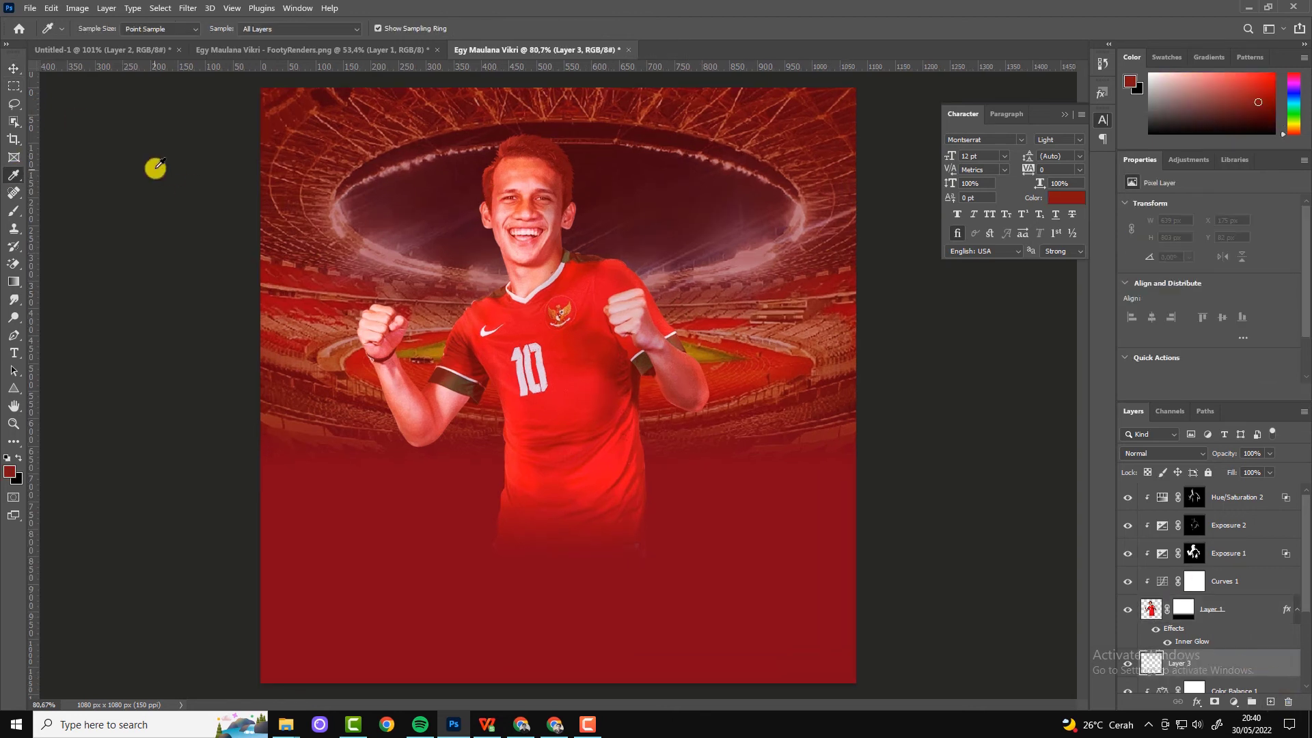
{"action": "left_click", "coordinate": [496, 207]}
{"action": "left_click", "coordinate": [14, 211]}
{"action": "right_click", "coordinate": [532, 318]}
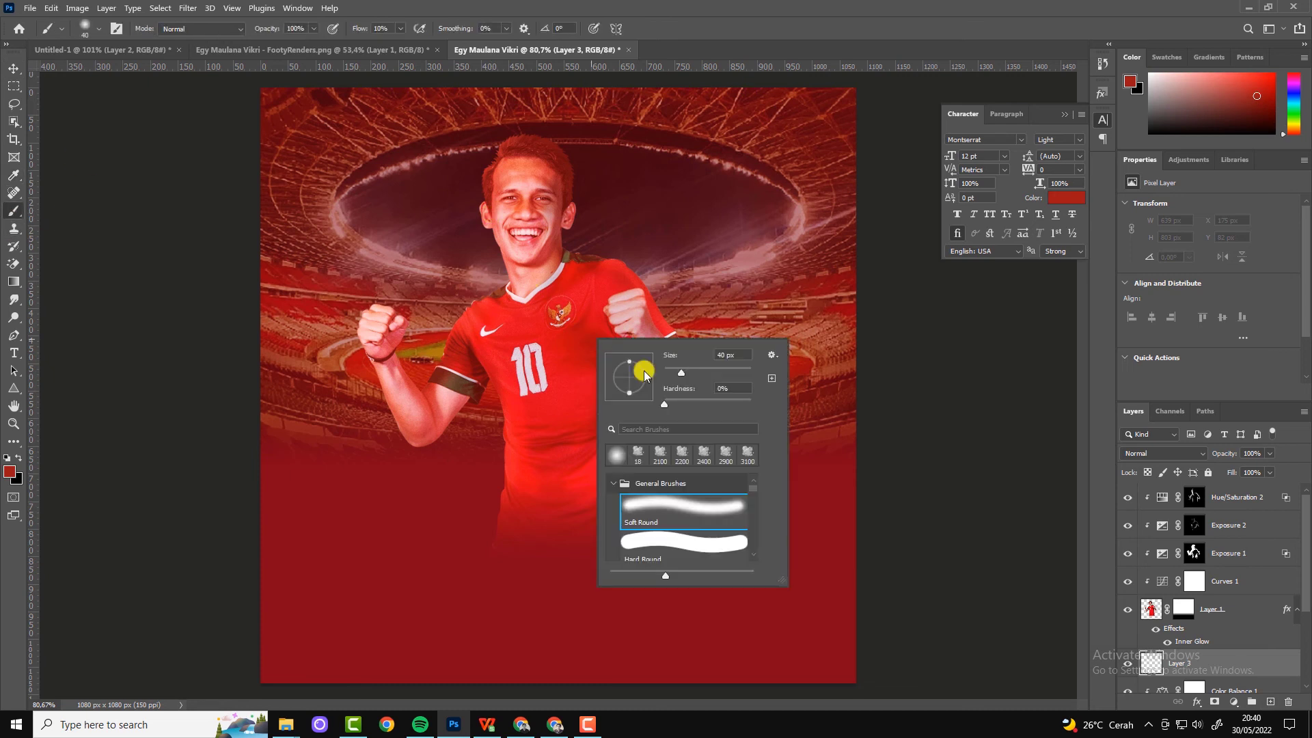
{"action": "left_click_drag", "start_coordinate": [692, 370], "coordinate": [746, 373]}
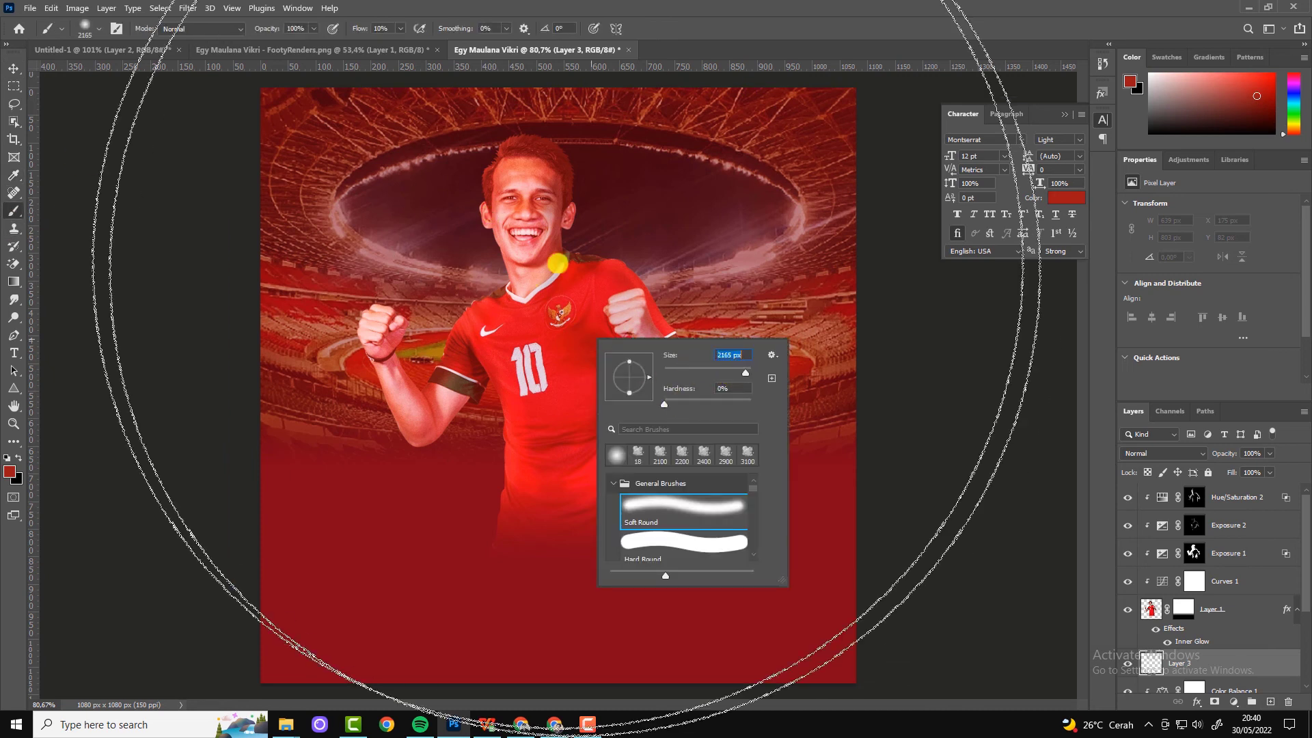
{"action": "left_click", "coordinate": [733, 375]}
{"action": "key", "text": "Return"}
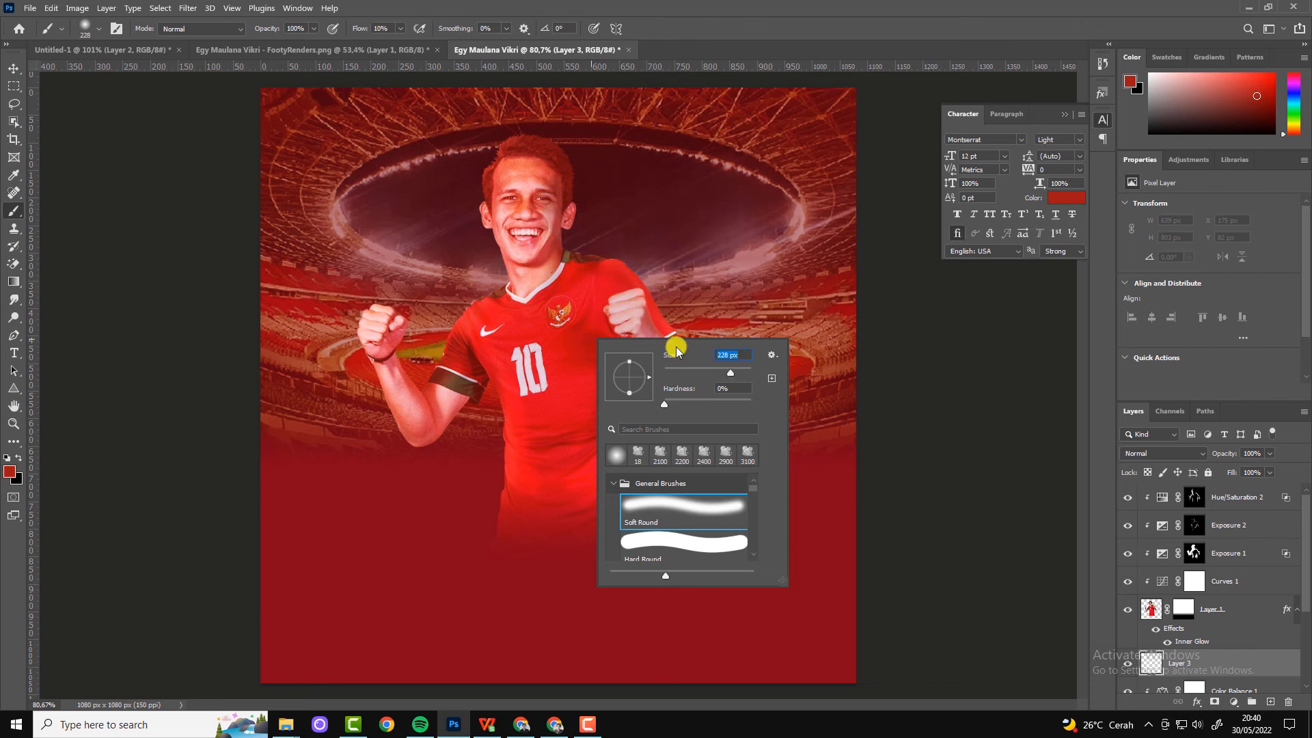
{"action": "left_click", "coordinate": [498, 220]}
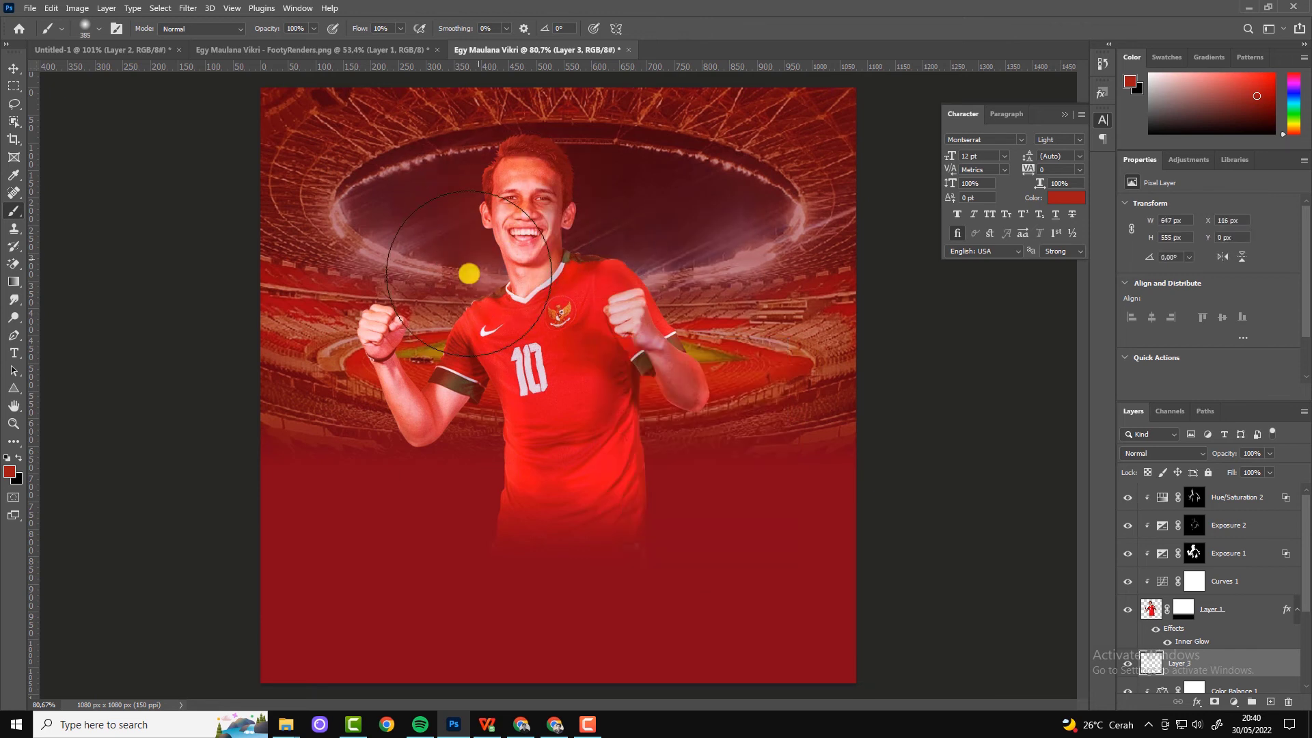
{"action": "mouse_move", "coordinate": [573, 264]}
{"action": "left_mouse_down"}
{"action": "mouse_move", "coordinate": [459, 344]}
{"action": "mouse_move", "coordinate": [678, 465]}
{"action": "left_mouse_up"}
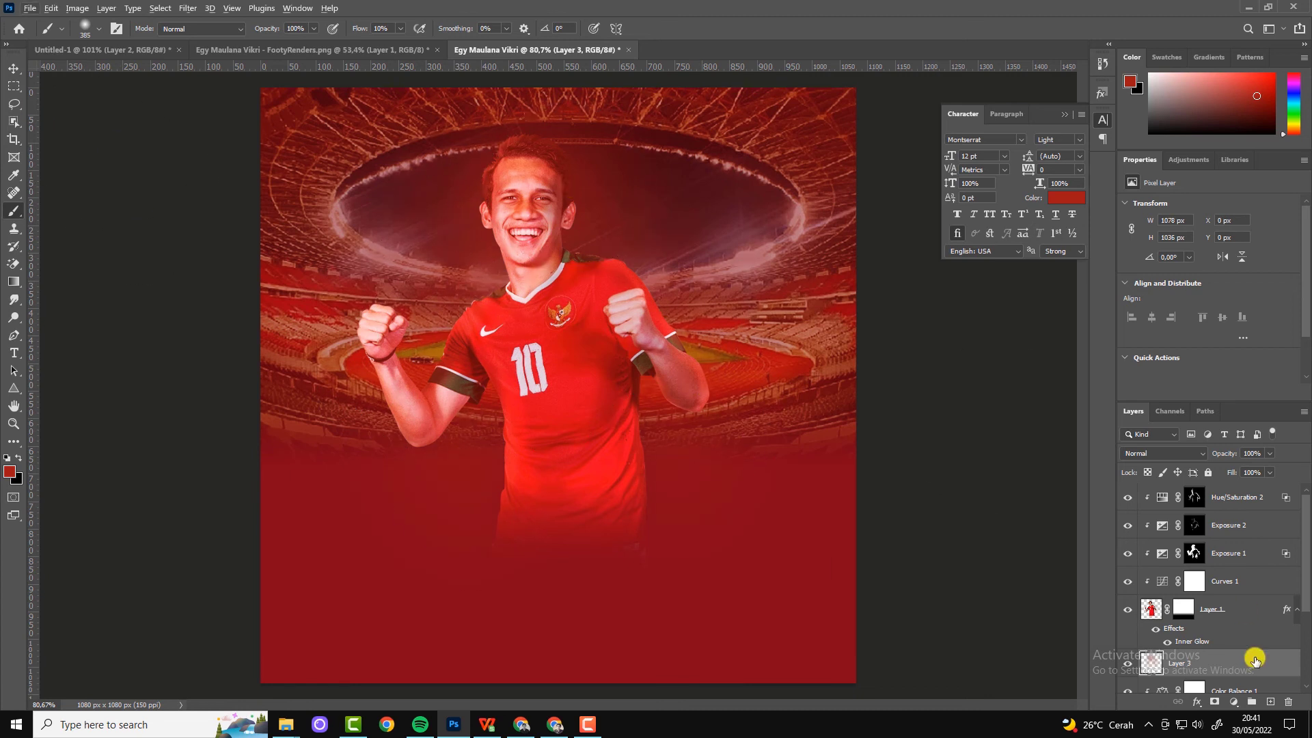
Step: Add another layer and paint a lighter, pinker red glow over the face and arm
{"action": "left_click", "coordinate": [1268, 704]}
{"action": "left_click", "coordinate": [13, 175]}
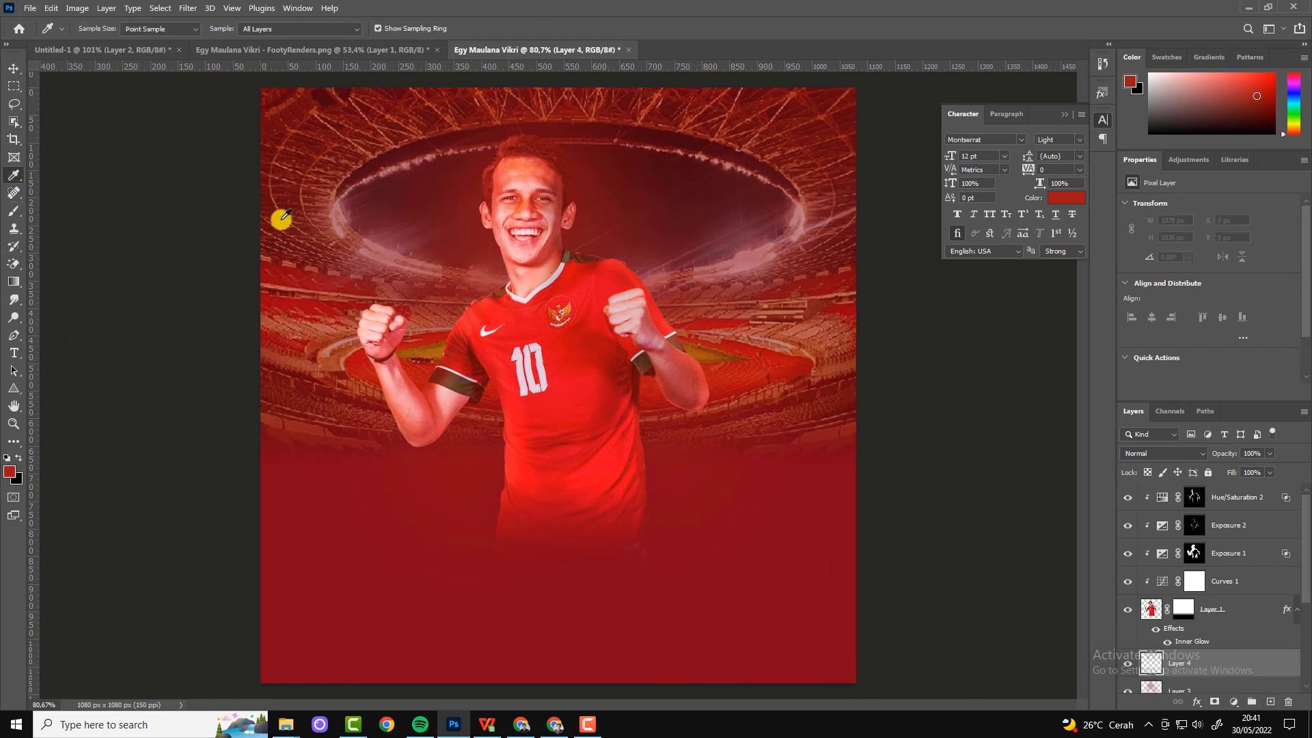
{"action": "left_click", "coordinate": [490, 302]}
{"action": "left_click", "coordinate": [10, 471]}
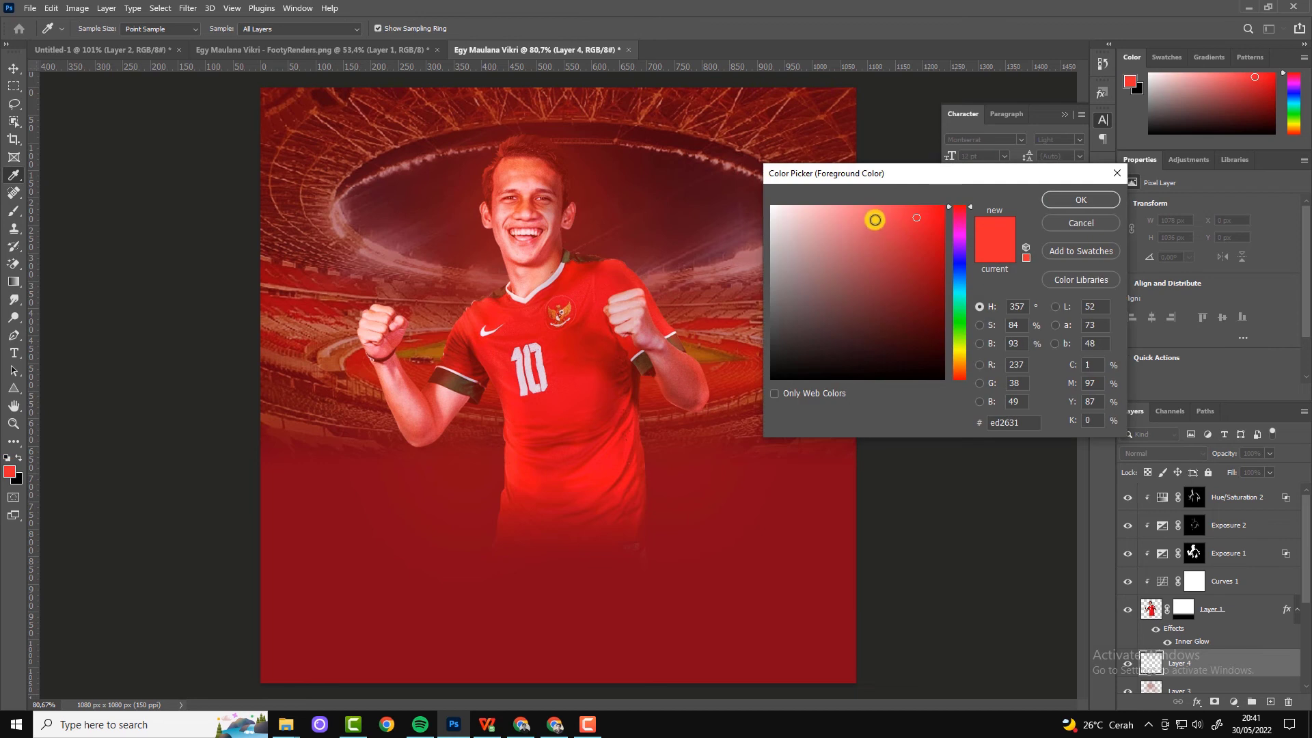
{"action": "left_click", "coordinate": [875, 219]}
{"action": "left_click", "coordinate": [1077, 199]}
{"action": "key", "text": "b"}
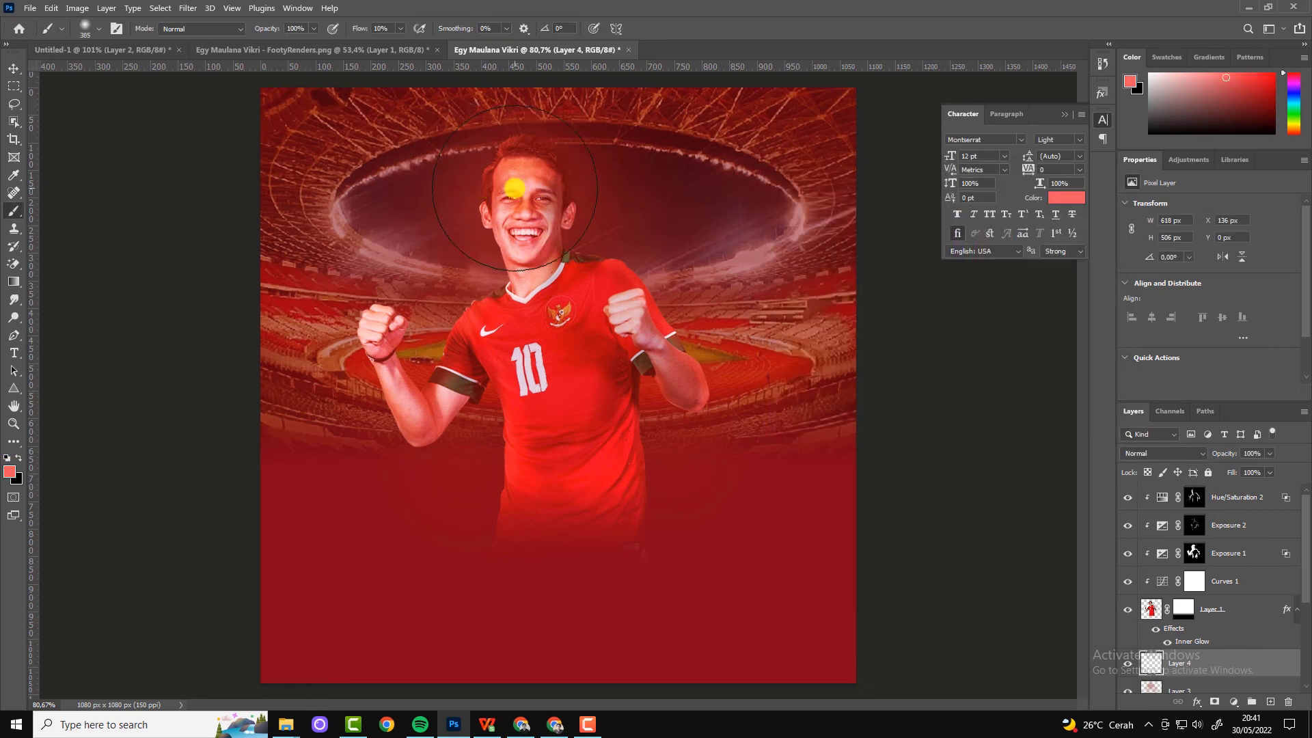
{"action": "mouse_move", "coordinate": [514, 188]}
{"action": "left_mouse_down"}
{"action": "mouse_move", "coordinate": [573, 239]}
{"action": "mouse_move", "coordinate": [680, 407]}
{"action": "mouse_move", "coordinate": [521, 205]}
{"action": "mouse_move", "coordinate": [419, 358]}
{"action": "mouse_move", "coordinate": [494, 485]}
{"action": "left_mouse_up"}
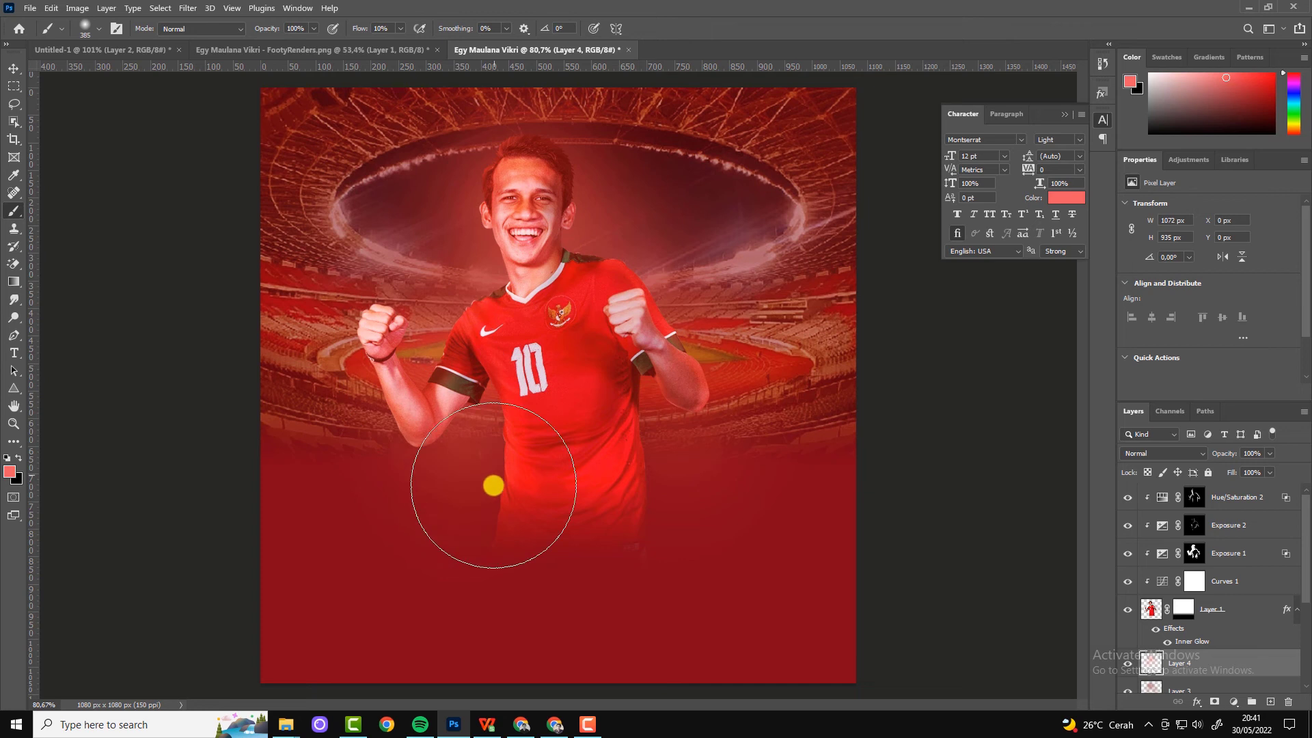
Step: Zoom out to the whole poster and select the stadium layer (Layer 2)
{"action": "key", "text": "ctrl+minus"}
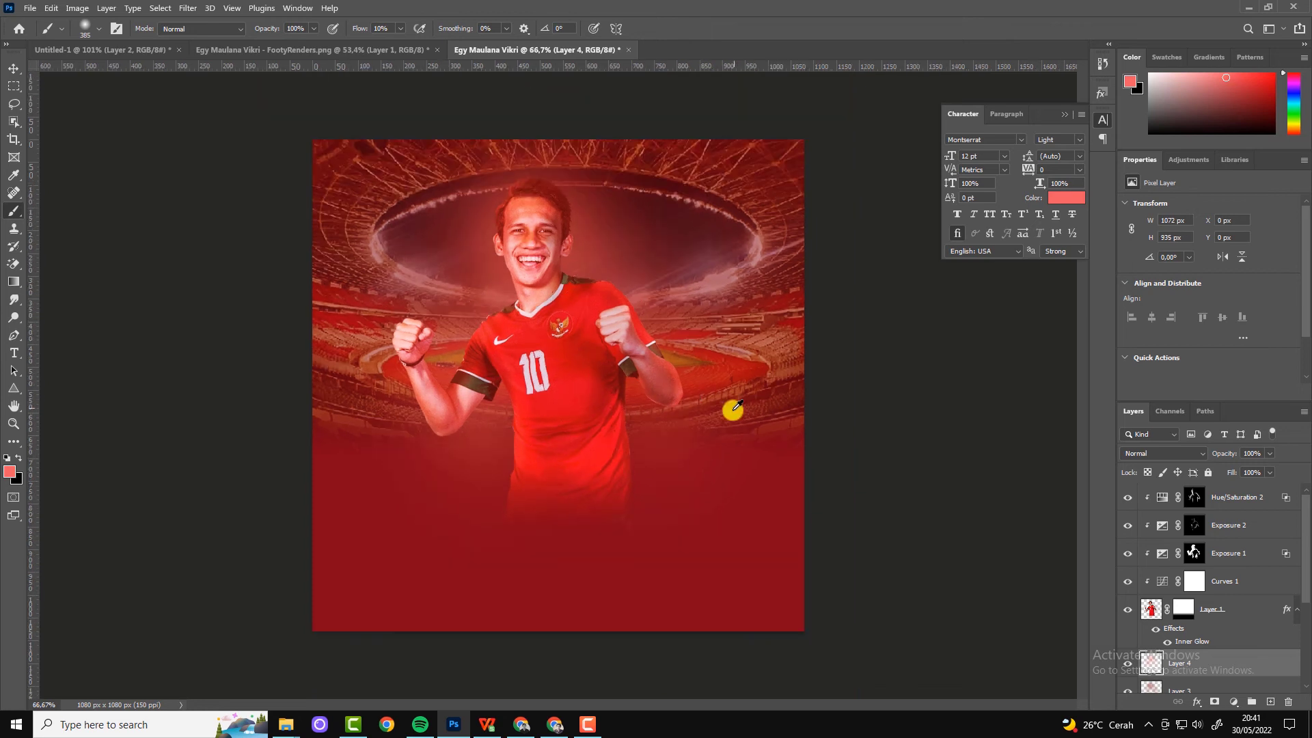
{"action": "scroll", "coordinate": [683, 421], "scroll_direction": "down", "scroll_amount": 1}
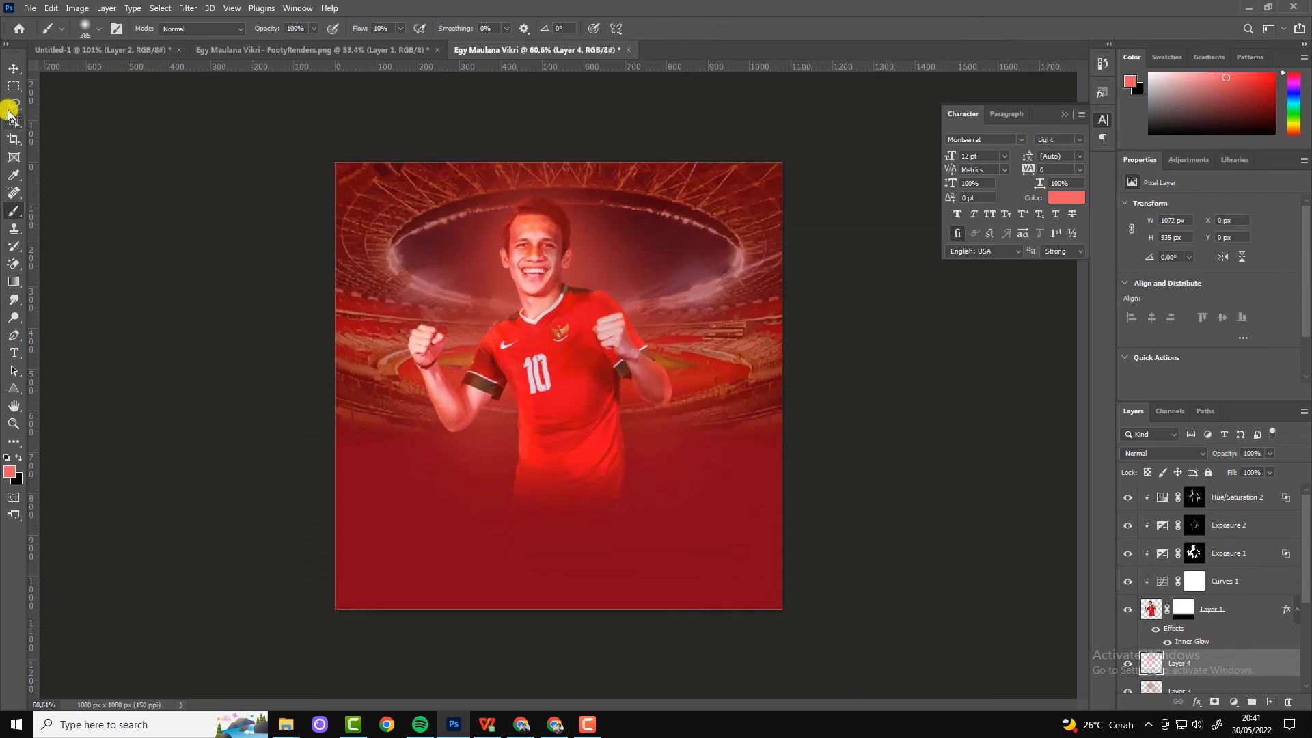
{"action": "left_click", "coordinate": [13, 68]}
{"action": "scroll", "coordinate": [595, 229], "scroll_direction": "up", "scroll_amount": 2}
{"action": "scroll", "coordinate": [597, 233], "scroll_direction": "up", "scroll_amount": 1}
{"action": "scroll", "coordinate": [649, 294], "scroll_direction": "down", "scroll_amount": 1}
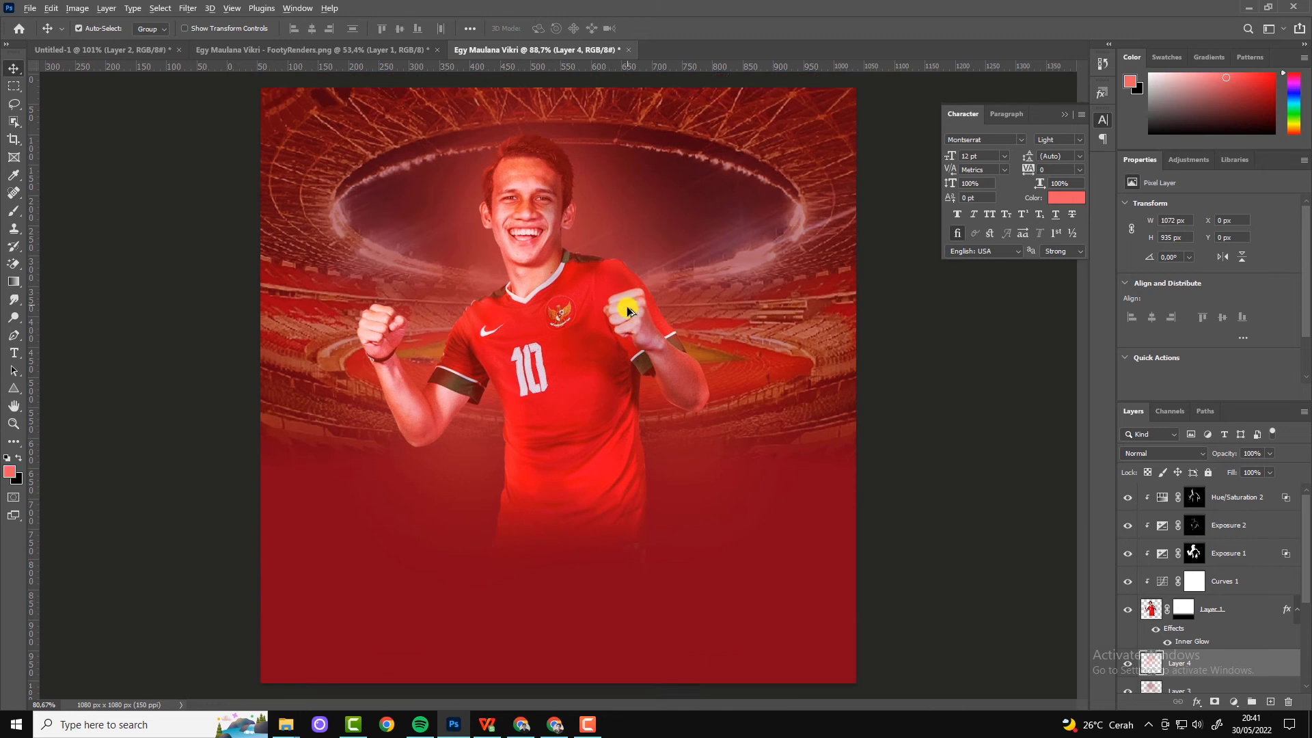
{"action": "scroll", "coordinate": [625, 292], "scroll_direction": "down", "scroll_amount": 1}
{"action": "left_click", "coordinate": [796, 171]}
Step: Split the stadium layer's Underlying Layer black slider and raise its opacity to 65%
{"action": "scroll", "coordinate": [1204, 652], "scroll_direction": "down", "scroll_amount": 2}
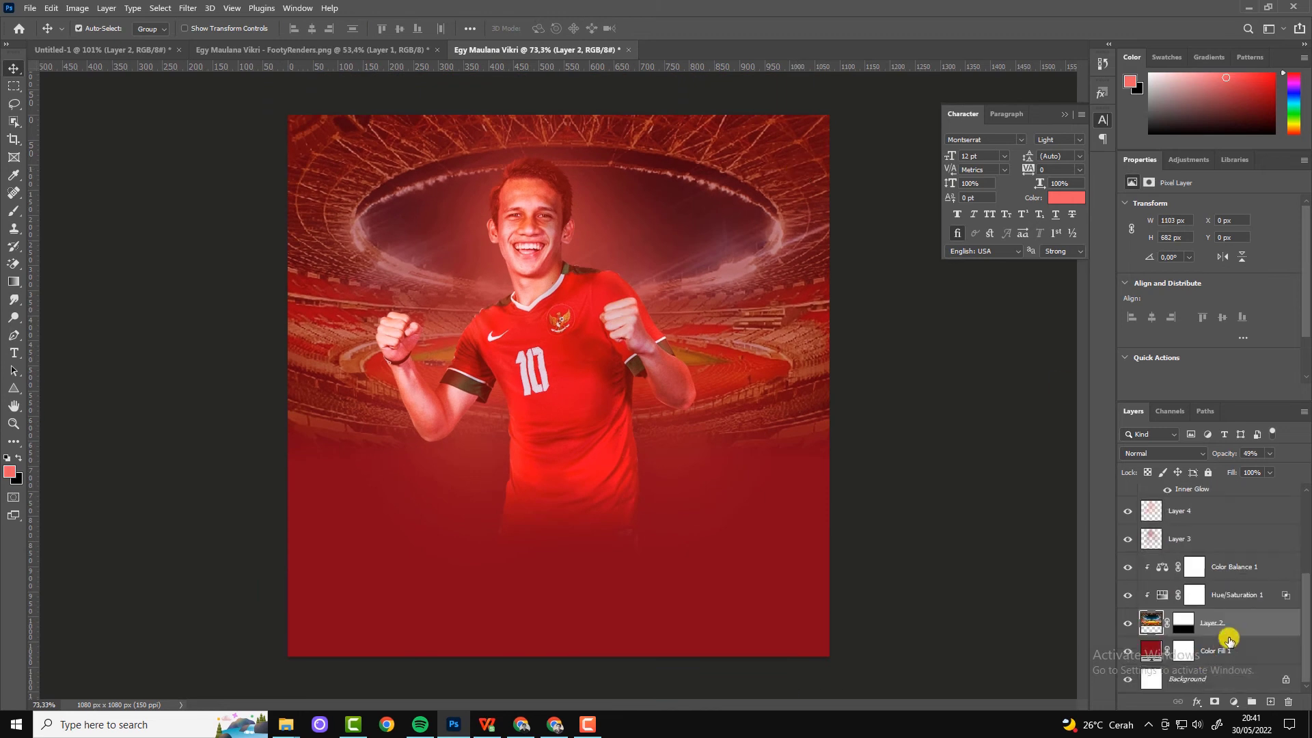
{"action": "double_click", "coordinate": [1251, 621]}
{"action": "left_click_drag", "start_coordinate": [964, 548], "coordinate": [987, 551]}
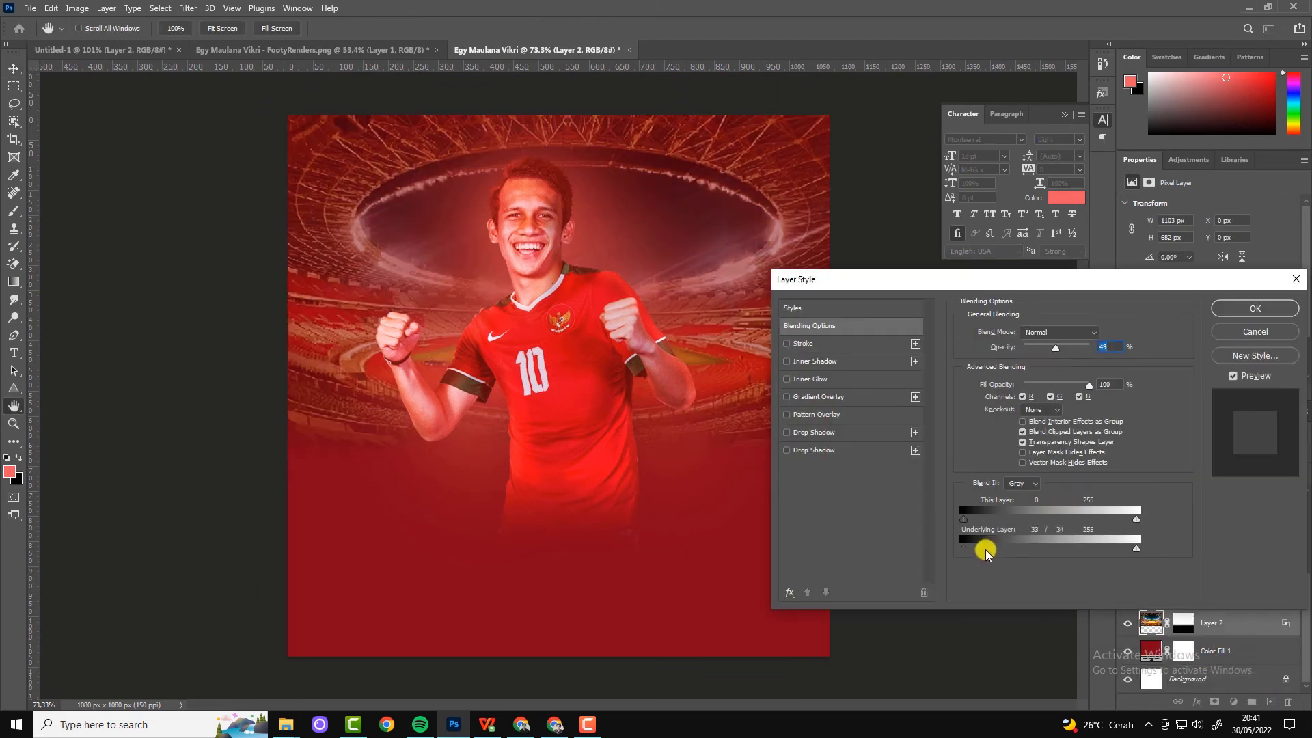
{"action": "left_click_drag", "start_coordinate": [993, 552], "coordinate": [1023, 552]}
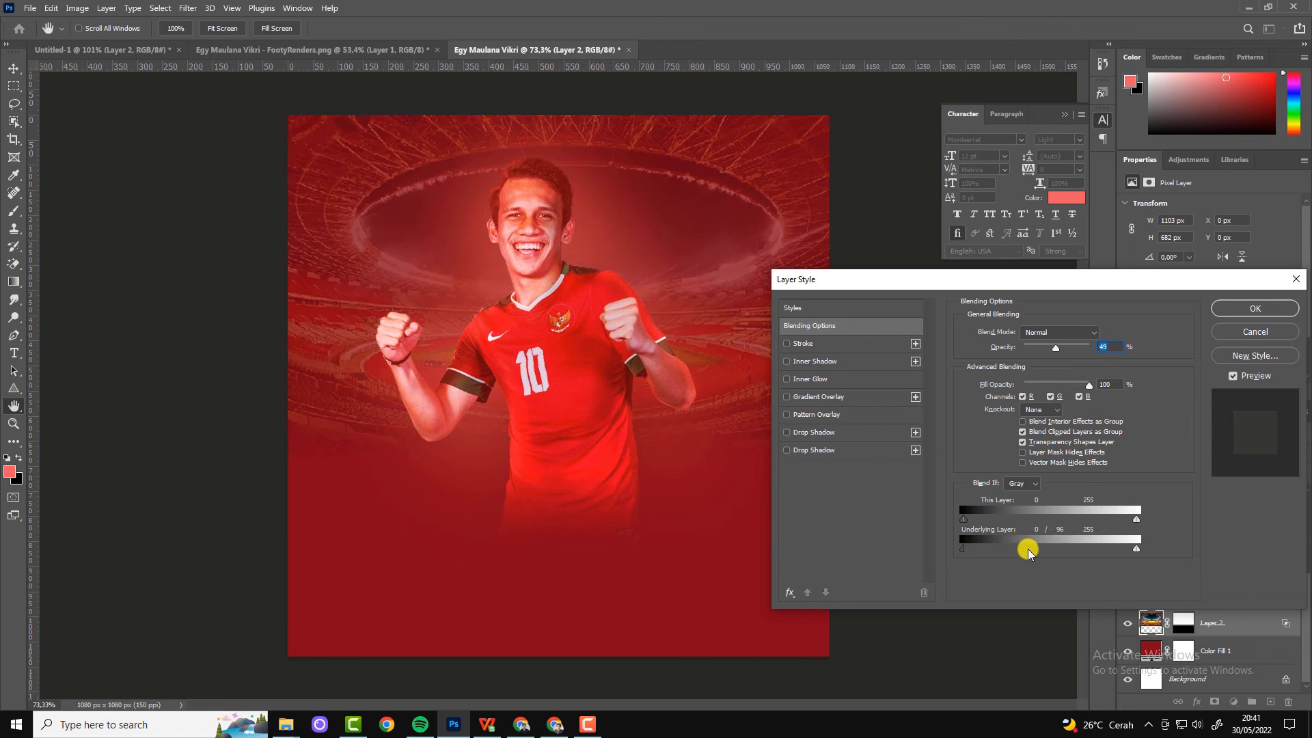
{"action": "left_click_drag", "start_coordinate": [1059, 352], "coordinate": [1076, 351]}
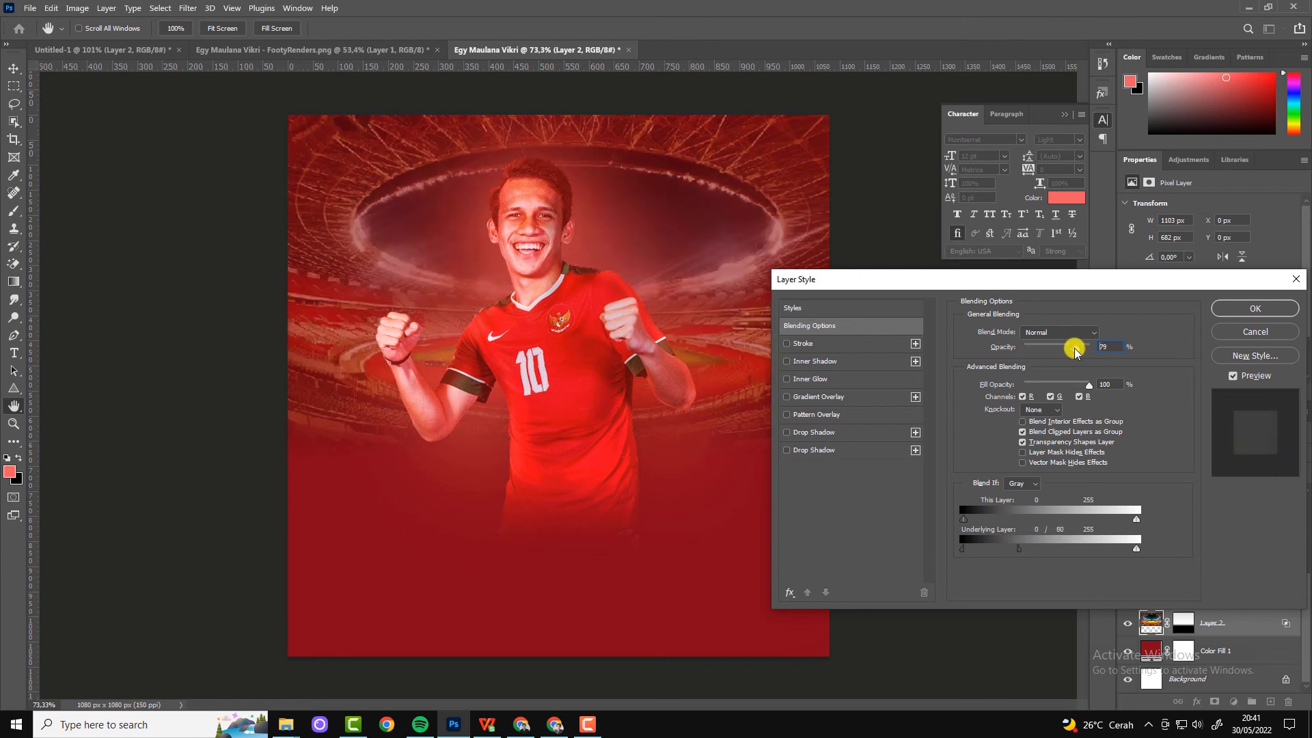
{"action": "left_click", "coordinate": [1234, 308]}
{"action": "key", "text": "ctrl+minus"}
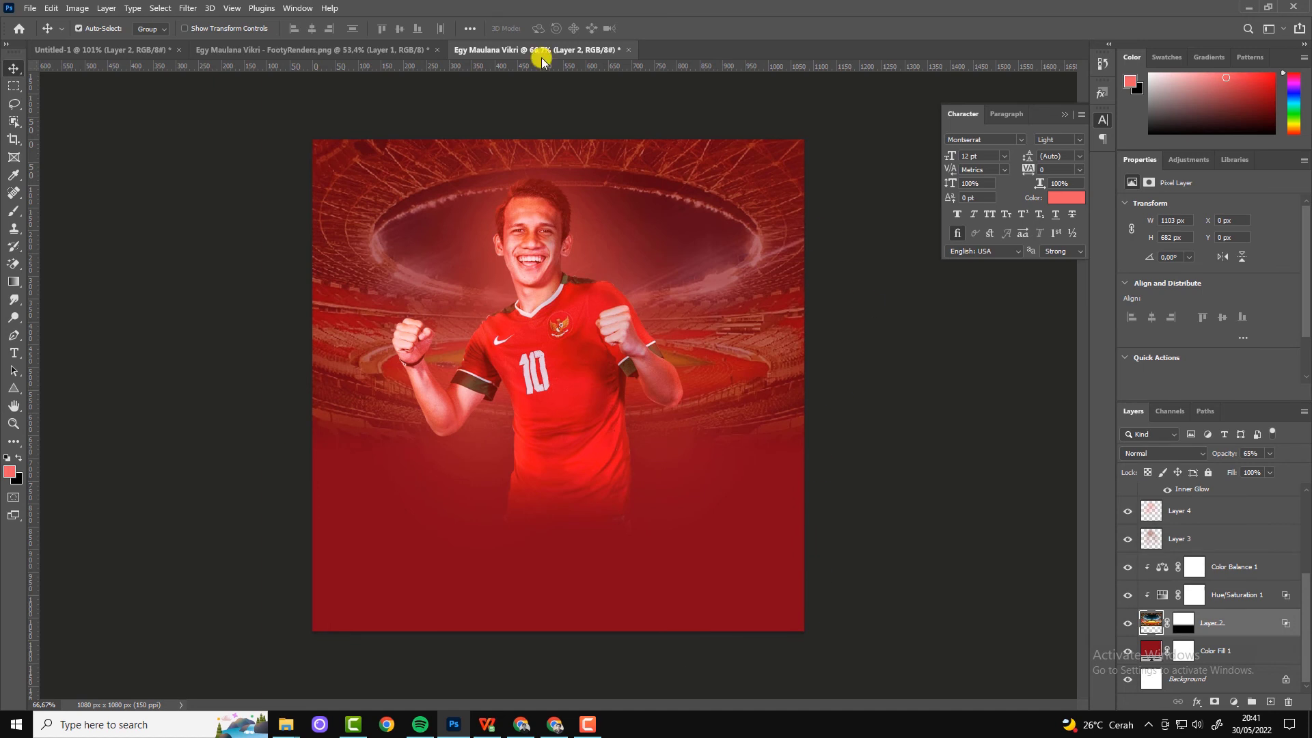
Step: Copy the kicking player from his photo into the poster, above the top adjustment layer
{"action": "left_click", "coordinate": [269, 48]}
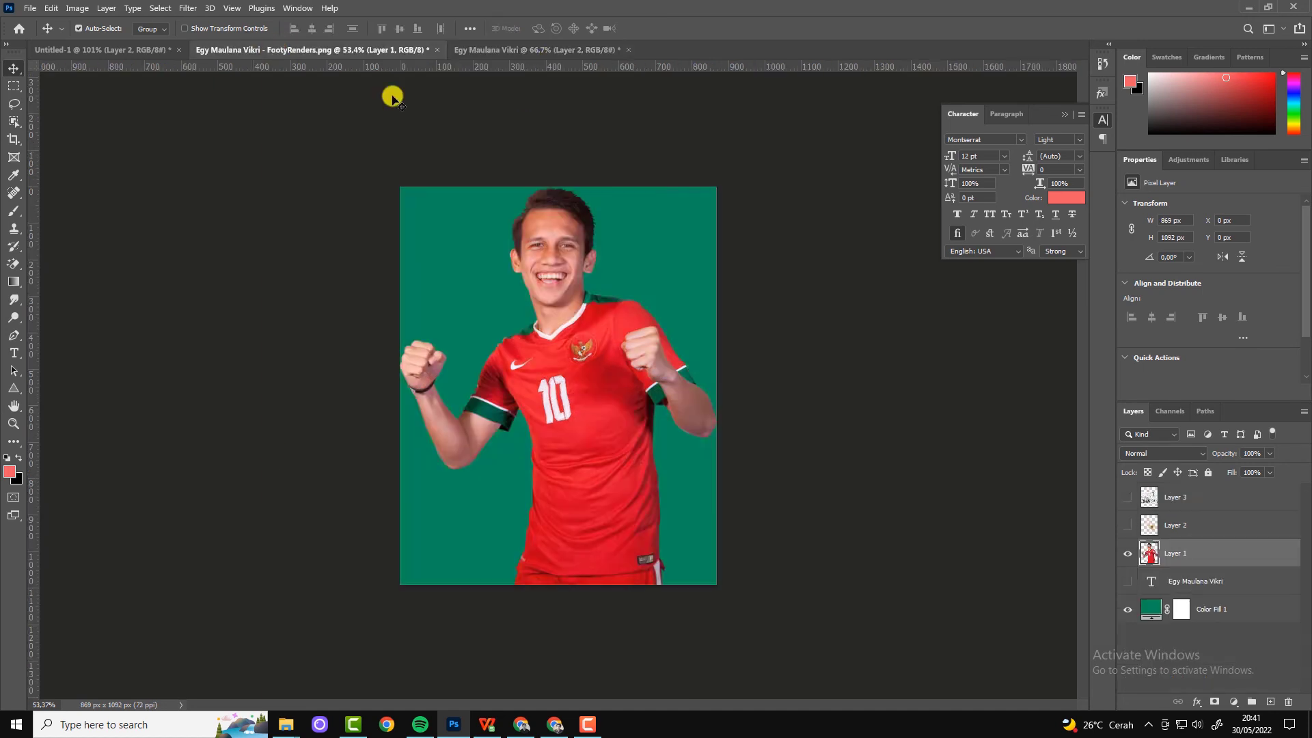
{"action": "left_click", "coordinate": [149, 51]}
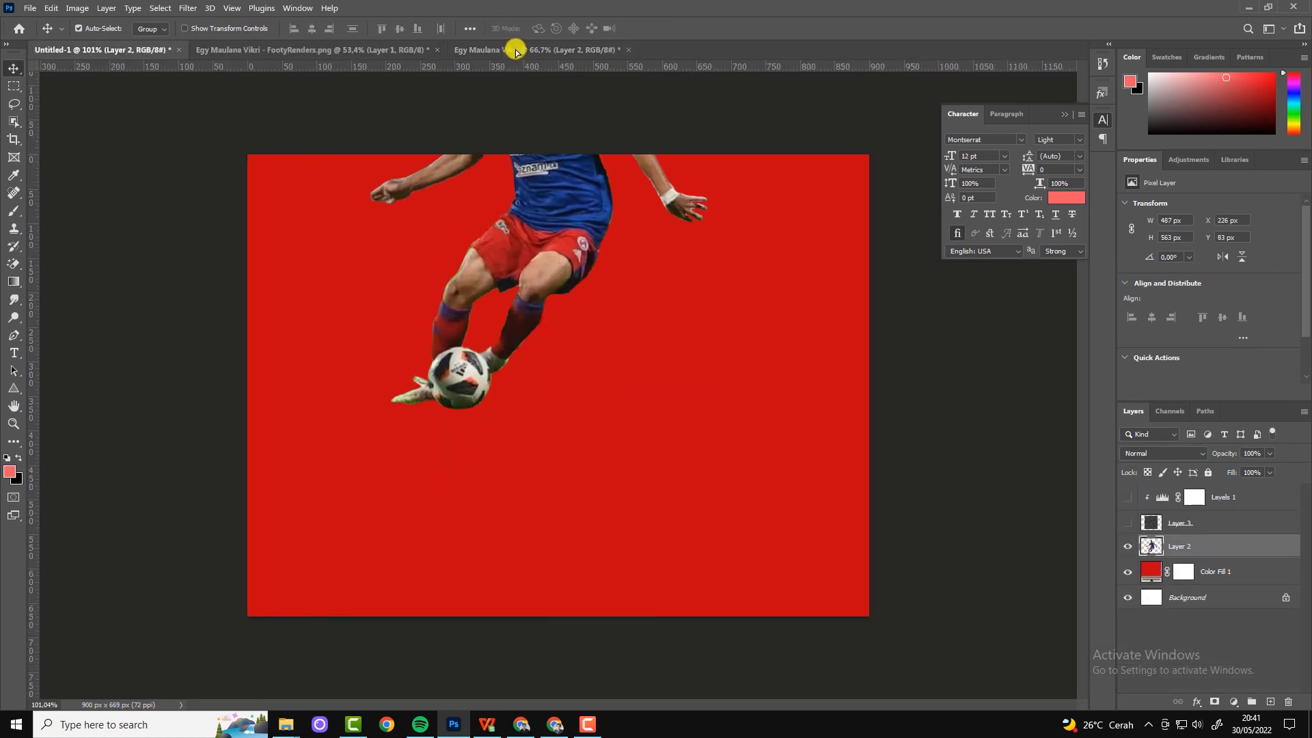
{"action": "left_click_drag", "start_coordinate": [558, 235], "coordinate": [577, 410]}
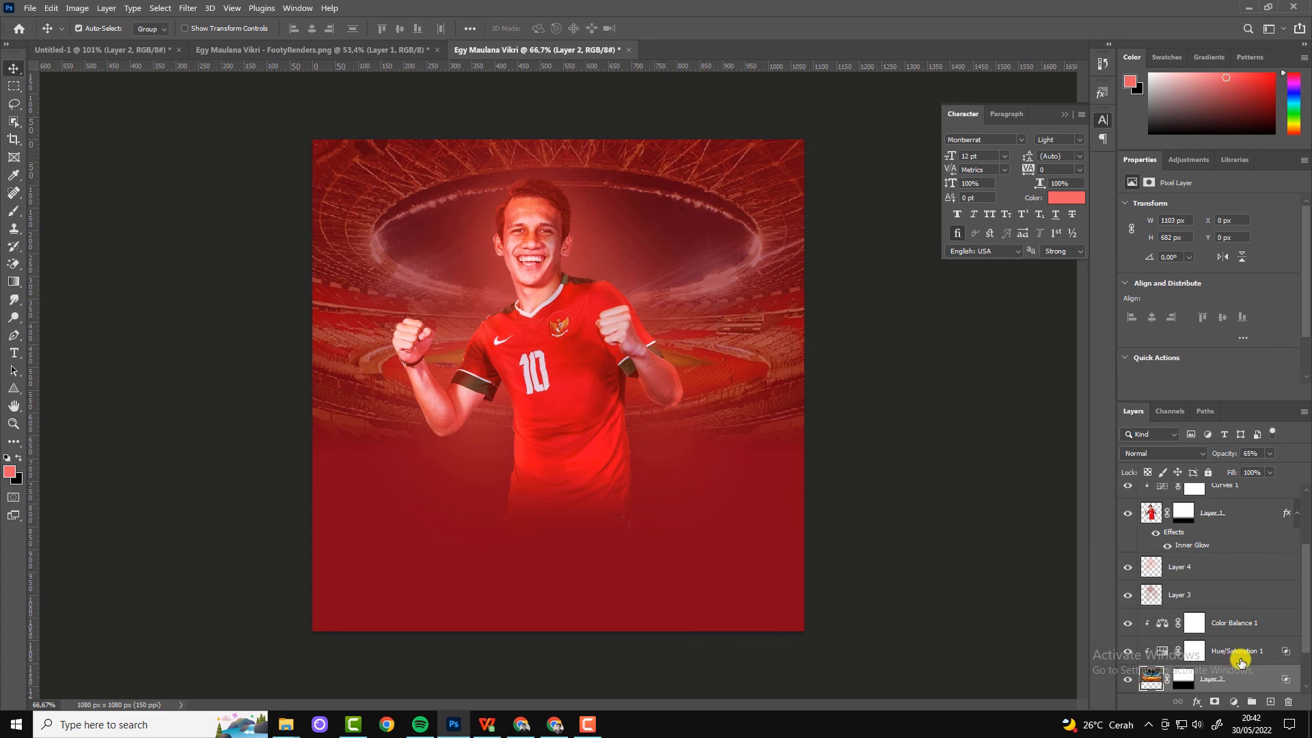
{"action": "scroll", "coordinate": [1278, 547], "scroll_direction": "up", "scroll_amount": 3}
{"action": "left_click", "coordinate": [1267, 507]}
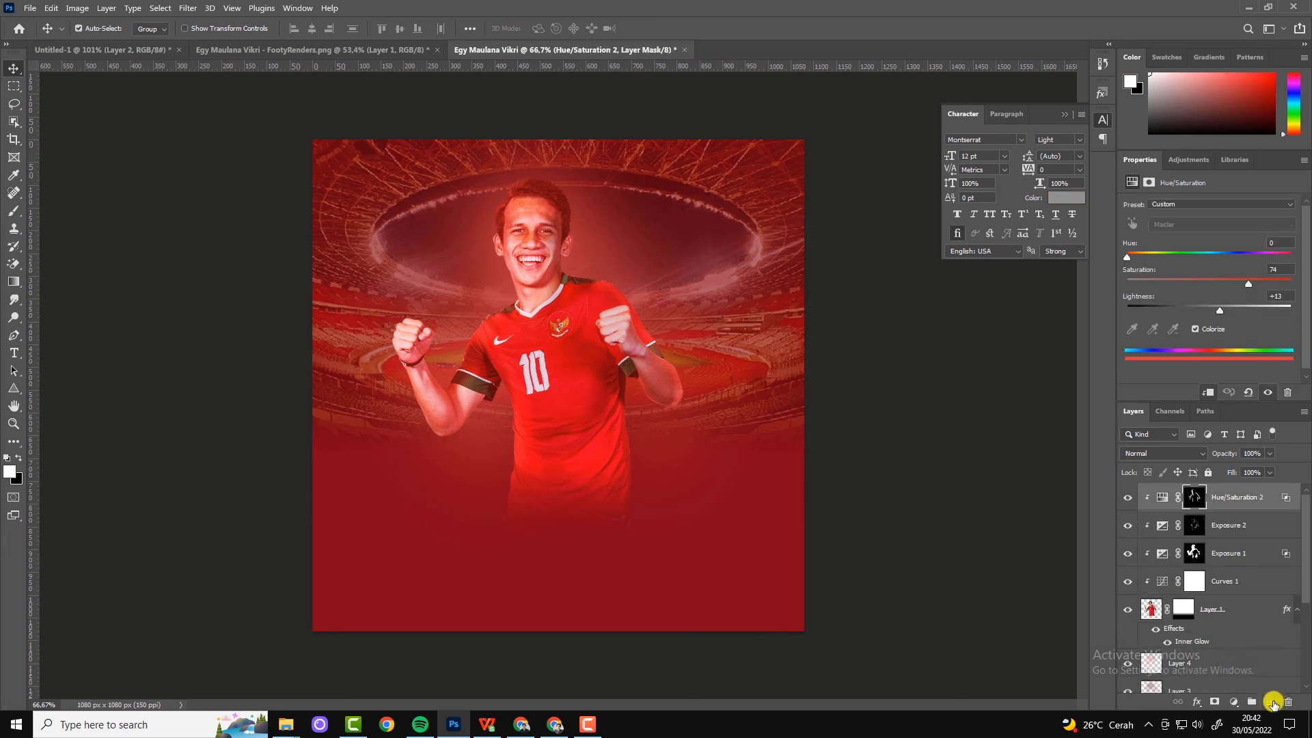
{"action": "left_click", "coordinate": [103, 49]}
{"action": "mouse_move", "coordinate": [593, 359]}
{"action": "left_mouse_down"}
{"action": "mouse_move", "coordinate": [476, 47]}
{"action": "mouse_move", "coordinate": [597, 477]}
{"action": "left_mouse_up"}
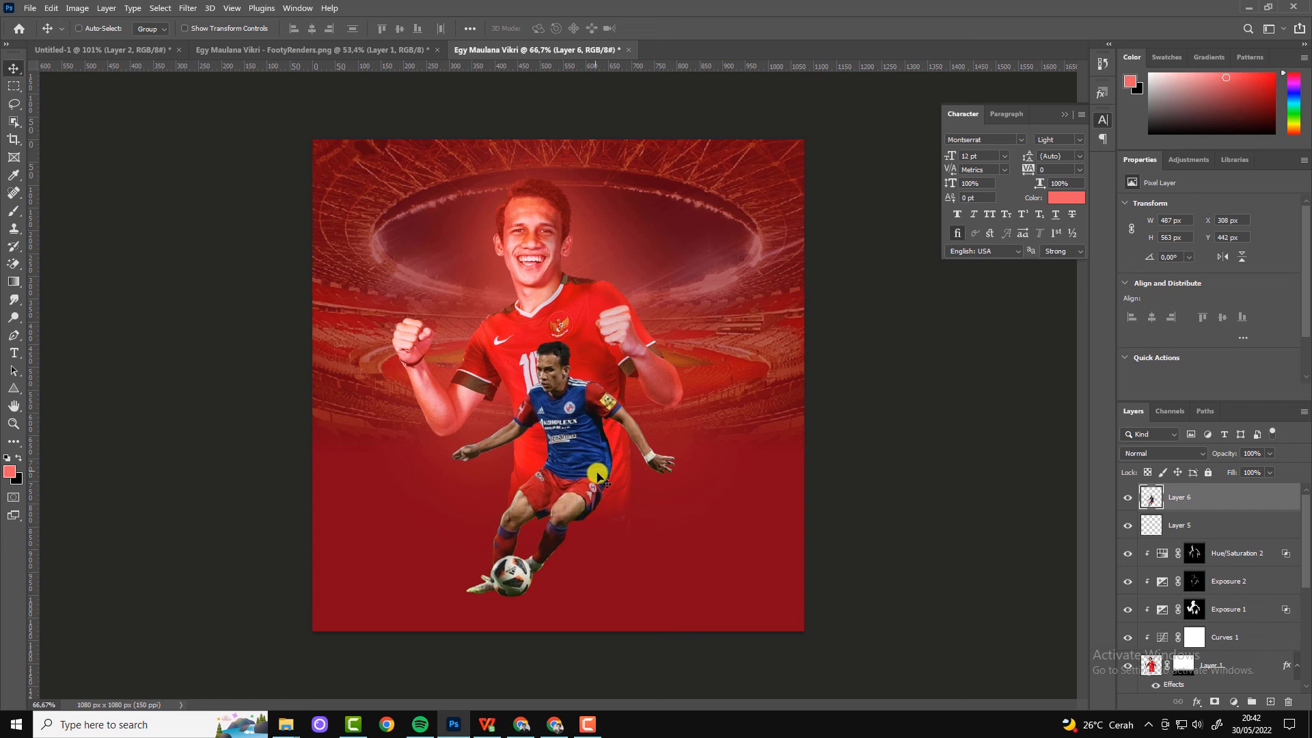
Step: Scale the second player up to about 110% and nudge him up and left
{"action": "key", "text": "ctrl+t"}
{"action": "left_click_drag", "start_coordinate": [675, 599], "coordinate": [691, 613]}
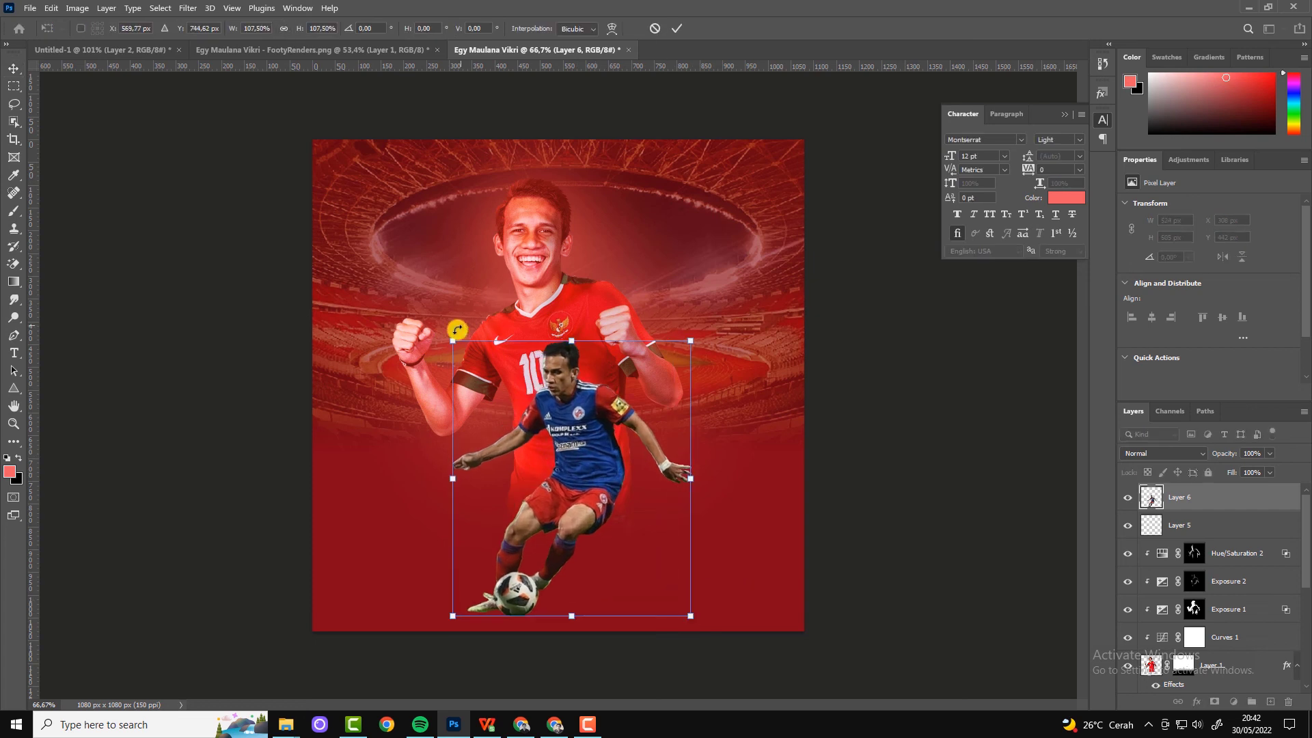
{"action": "left_click_drag", "start_coordinate": [452, 341], "coordinate": [448, 337]}
{"action": "left_click", "coordinate": [676, 30]}
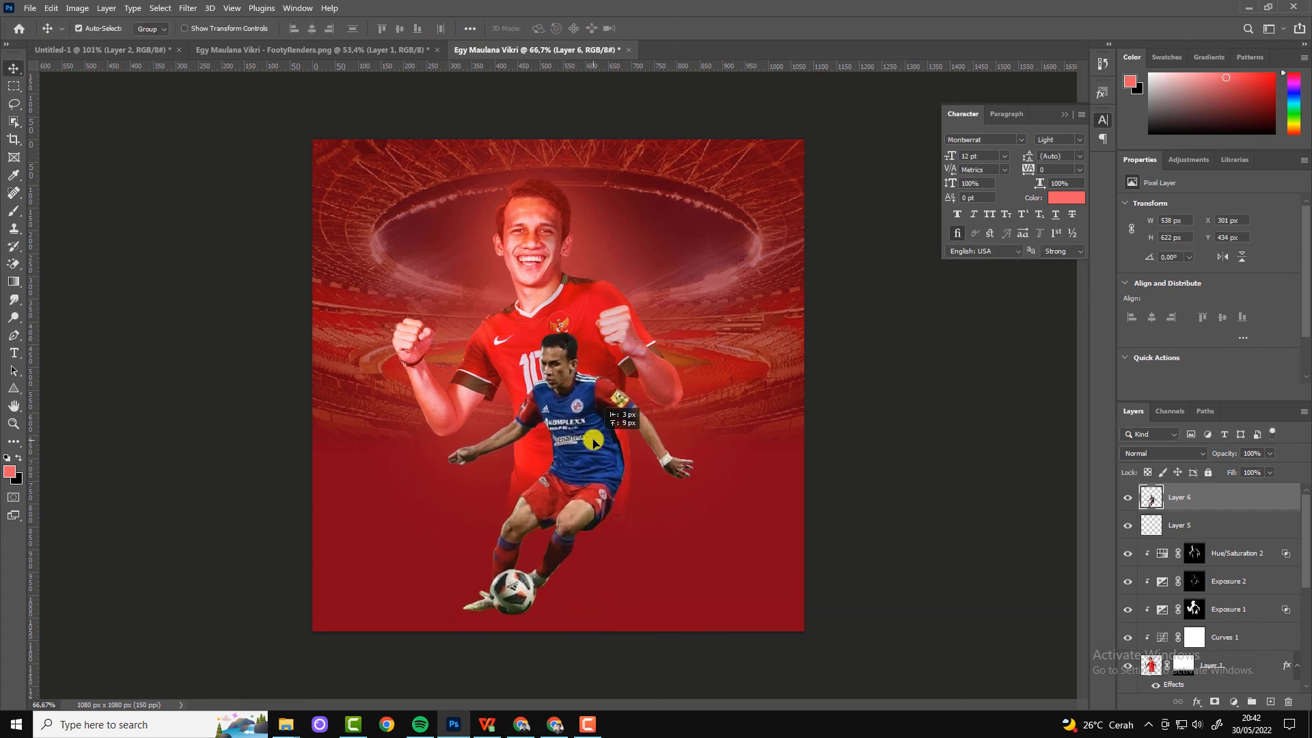
{"action": "left_click_drag", "start_coordinate": [596, 457], "coordinate": [593, 449]}
Step: Brush black over Layer 1's mask to fade the No.10 player's lower-left area
{"action": "left_click", "coordinate": [1184, 661]}
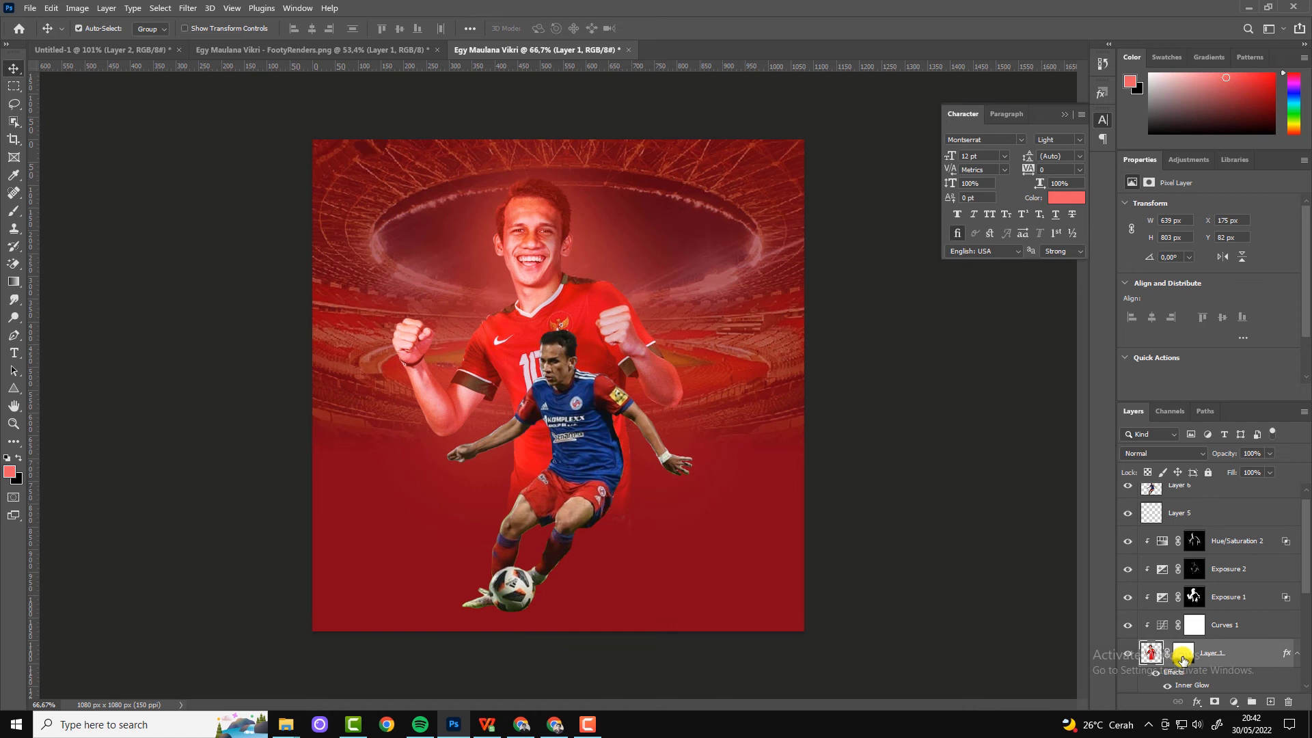
{"action": "left_click", "coordinate": [14, 211]}
{"action": "left_click", "coordinate": [19, 458]}
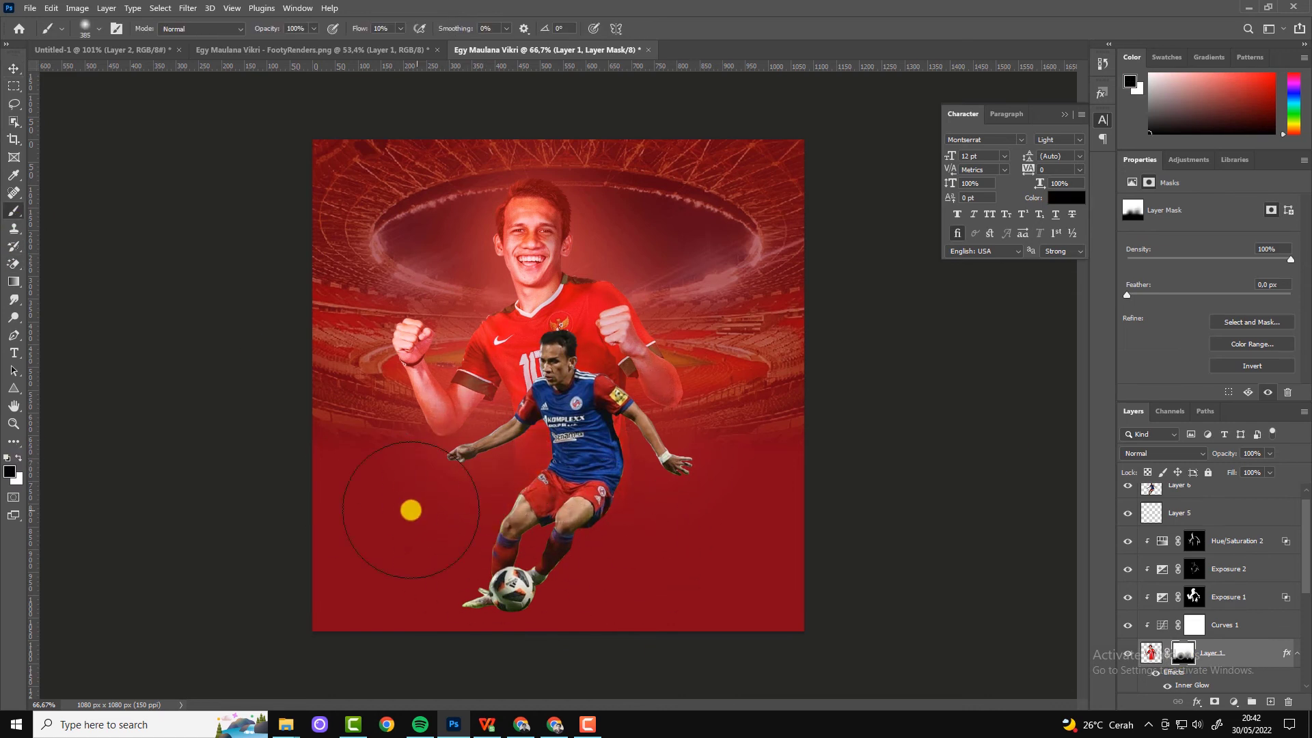
{"action": "left_click", "coordinate": [14, 69]}
Step: Zoom the poster to fit and select the second player's Layer 6
{"action": "key", "text": "ctrl+0"}
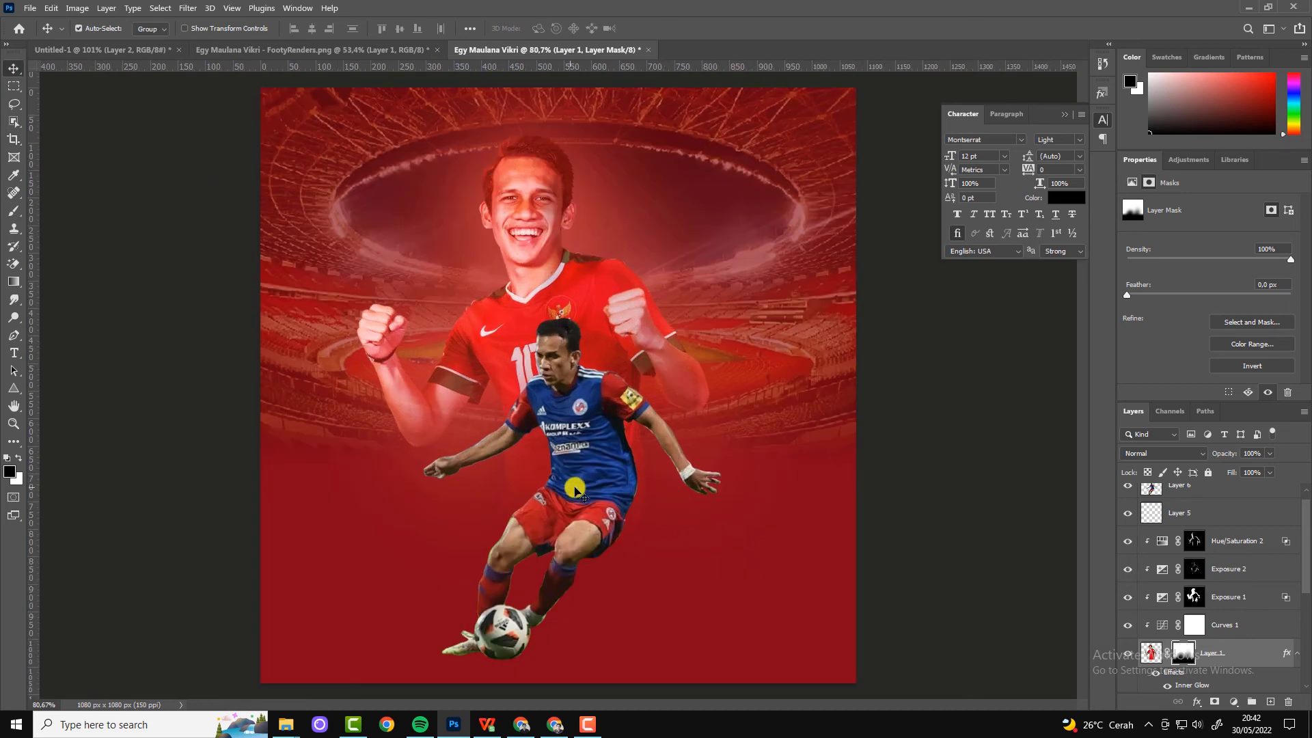
{"action": "left_click", "coordinate": [574, 487]}
{"action": "left_click", "coordinate": [1238, 704]}
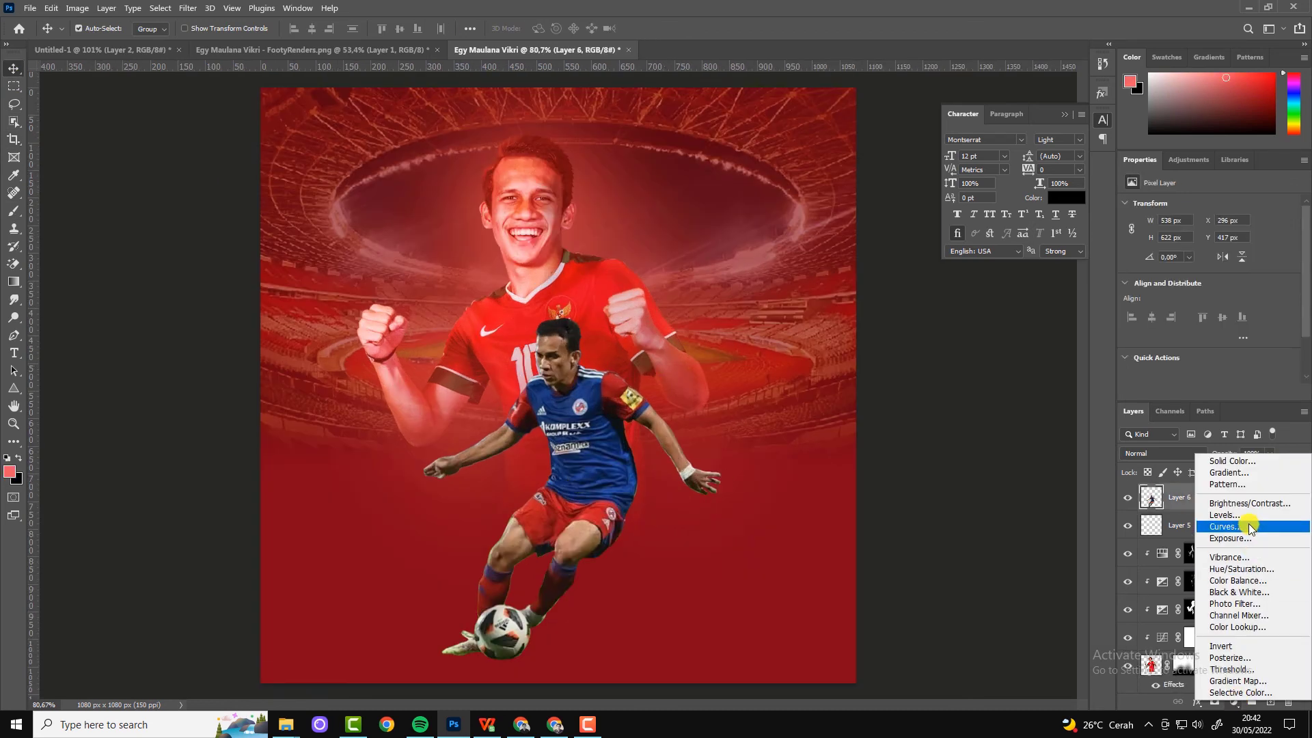
Step: Add a Color Balance clipped to Layer 6 with midtones +33/−28/−27, then a Curves layer
{"action": "left_click", "coordinate": [1237, 706]}
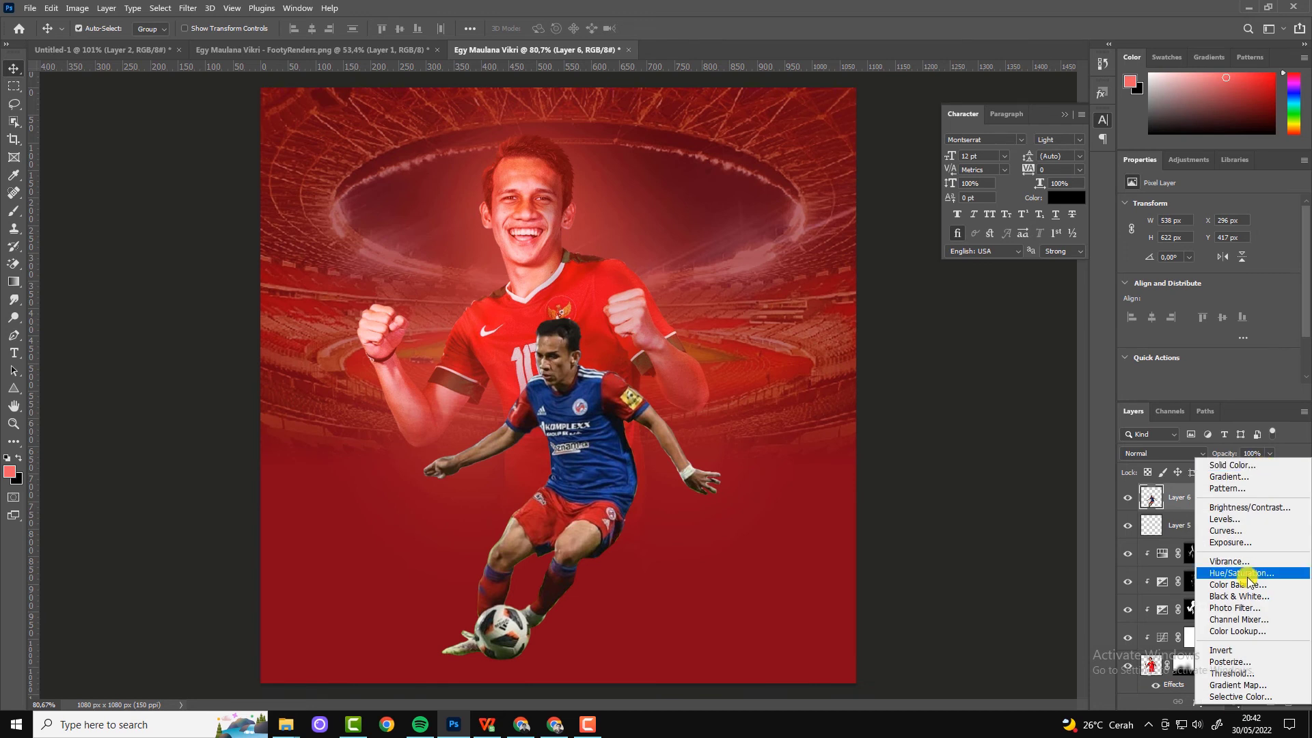
{"action": "left_click", "coordinate": [1251, 585]}
{"action": "left_click", "coordinate": [1209, 392]}
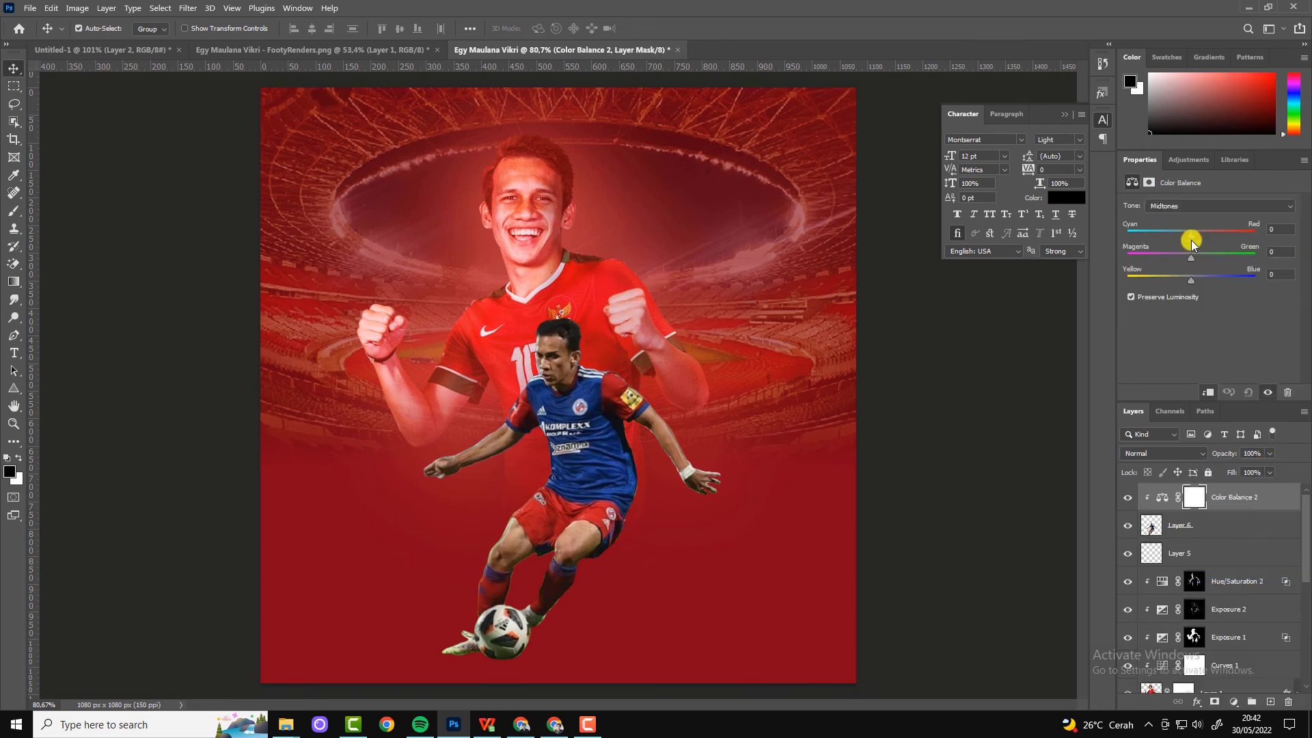
{"action": "mouse_move", "coordinate": [1191, 235]}
{"action": "left_mouse_down"}
{"action": "mouse_move", "coordinate": [1163, 234]}
{"action": "mouse_move", "coordinate": [1212, 233]}
{"action": "mouse_move", "coordinate": [1167, 257]}
{"action": "mouse_move", "coordinate": [1177, 279]}
{"action": "left_mouse_up"}
{"action": "left_click", "coordinate": [1234, 702]}
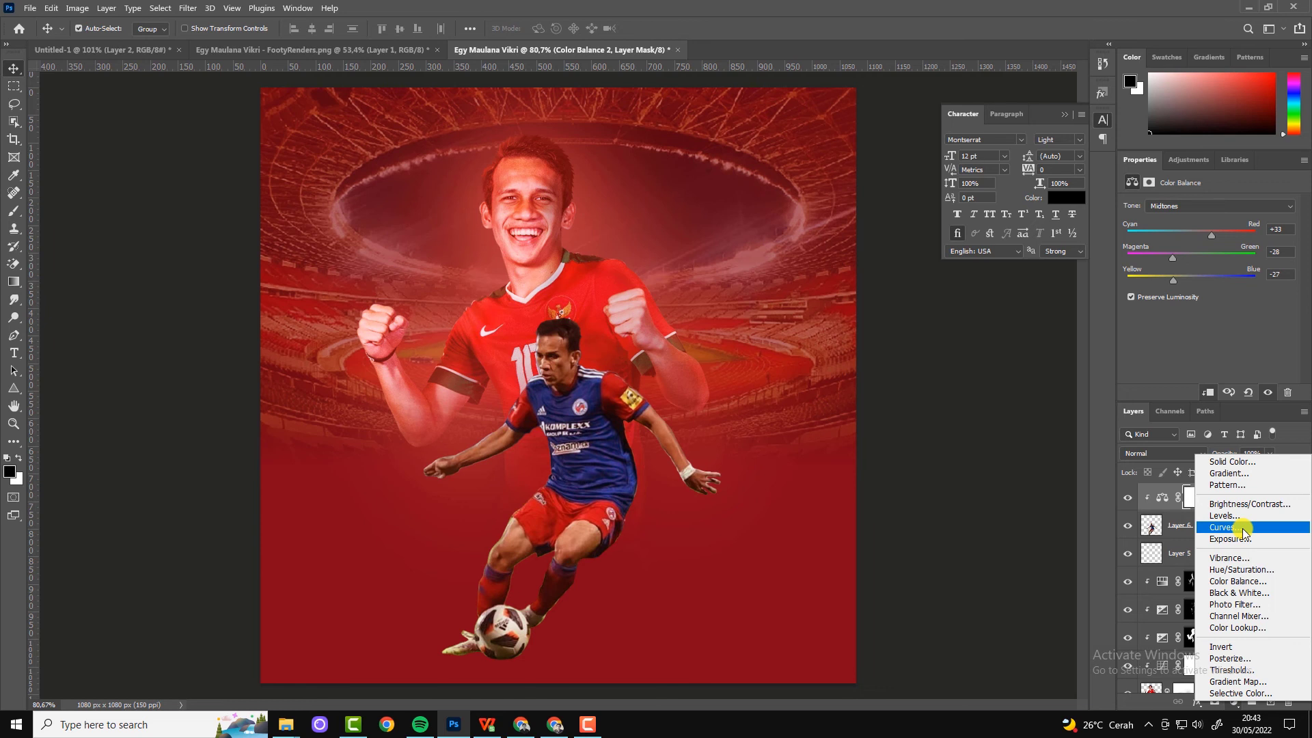
{"action": "left_click", "coordinate": [1243, 527]}
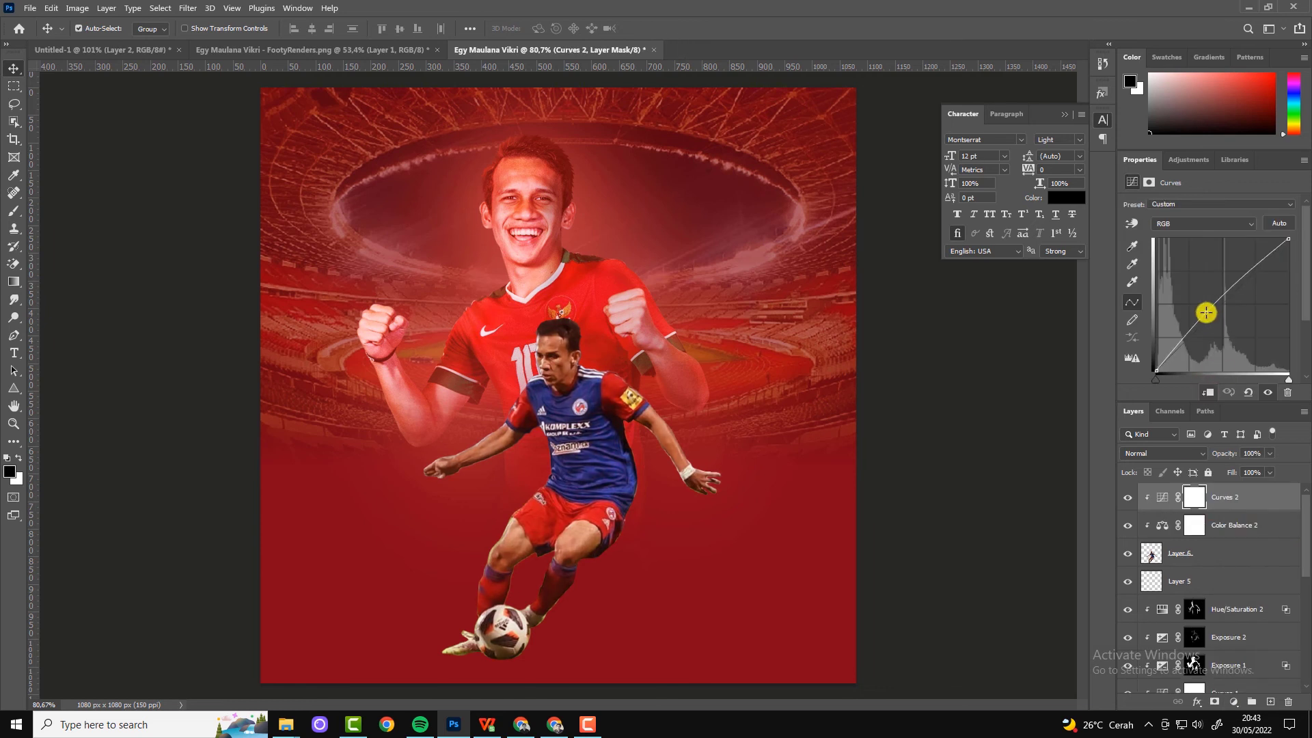
Step: Duplicate Layer 6 and turn the copy into a black silhouette with Lightness −100
{"action": "scroll", "coordinate": [584, 517], "scroll_direction": "up", "scroll_amount": 2}
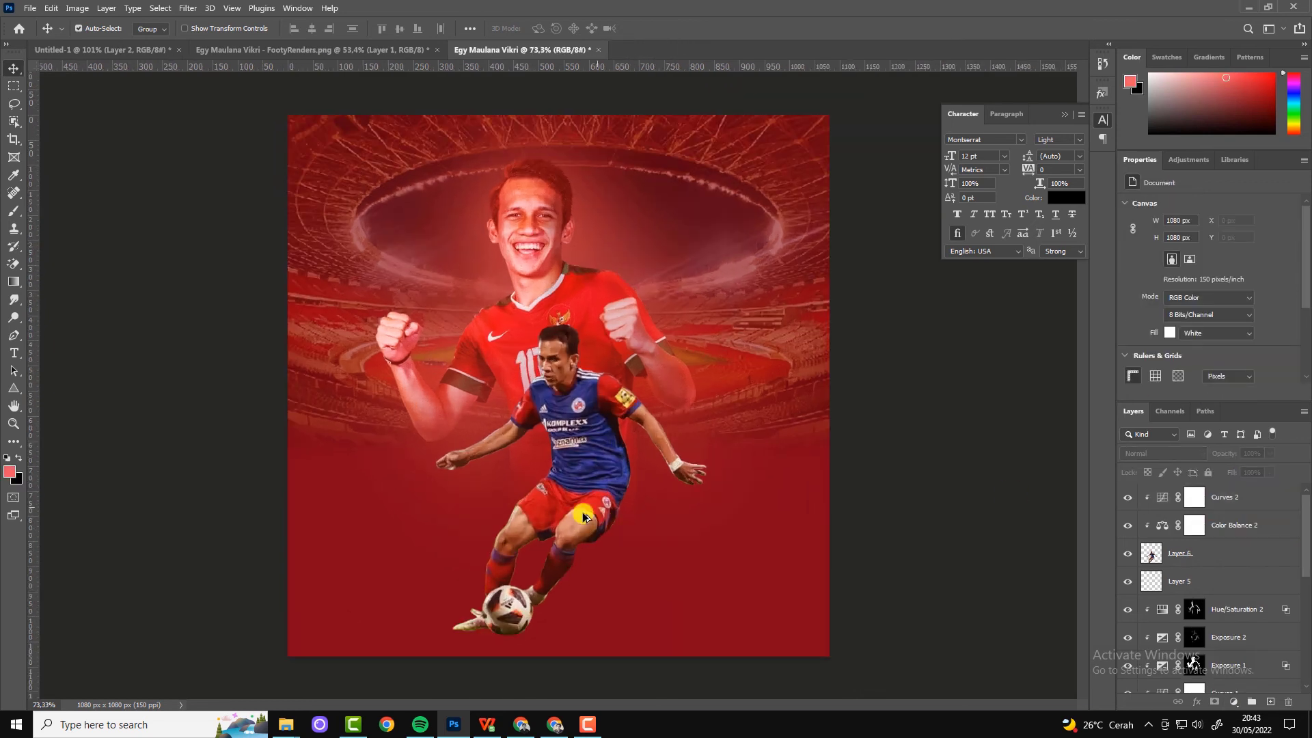
{"action": "left_click", "coordinate": [1176, 559]}
{"action": "key", "text": "ctrl+j"}
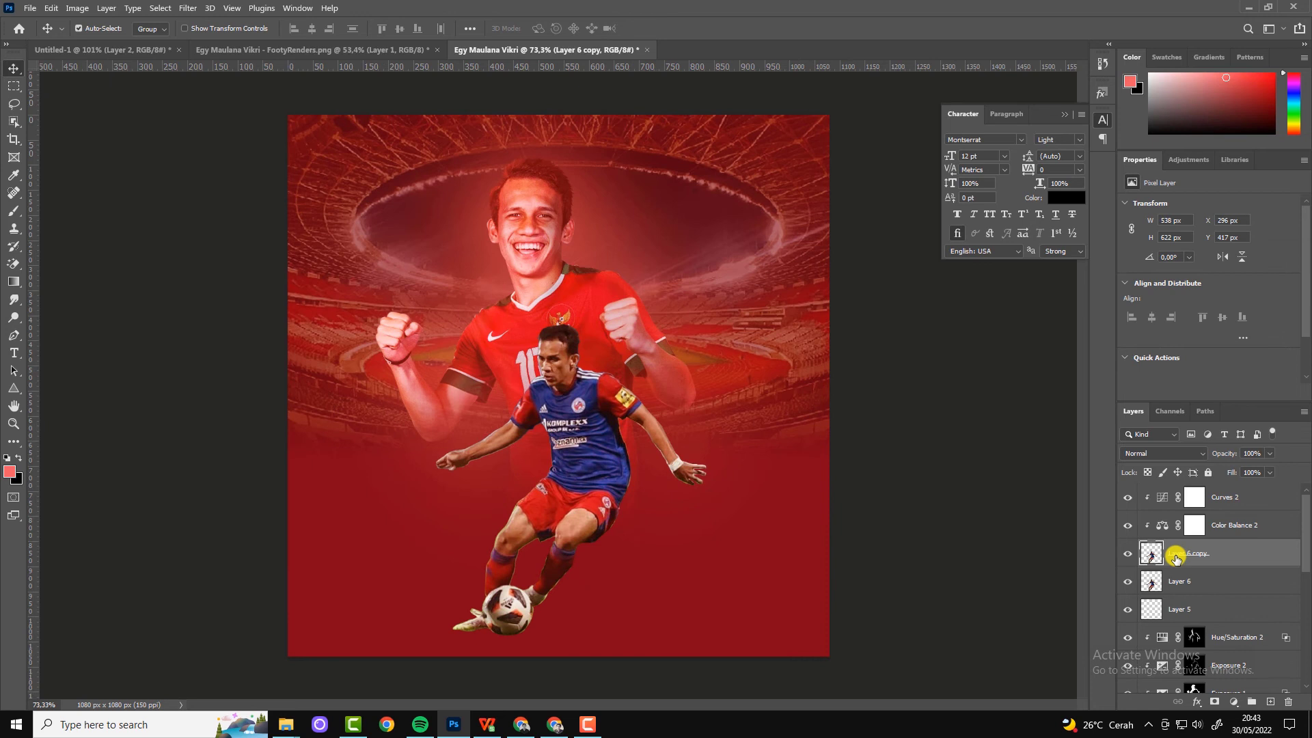
{"action": "key", "text": "ctrl+u"}
{"action": "left_click_drag", "start_coordinate": [857, 471], "coordinate": [786, 470]}
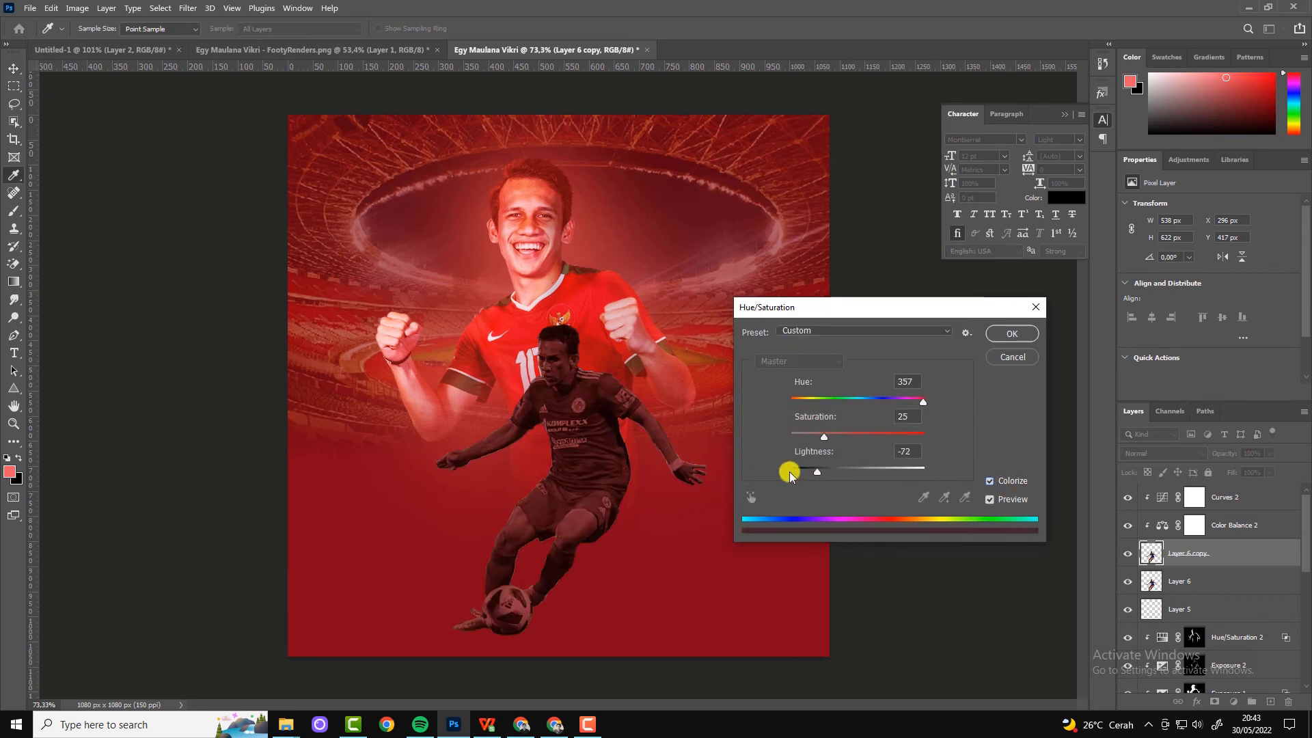
{"action": "left_click", "coordinate": [998, 334]}
Step: Flip the silhouette vertically and place it just under the player's feet
{"action": "key", "text": "ctrl+t"}
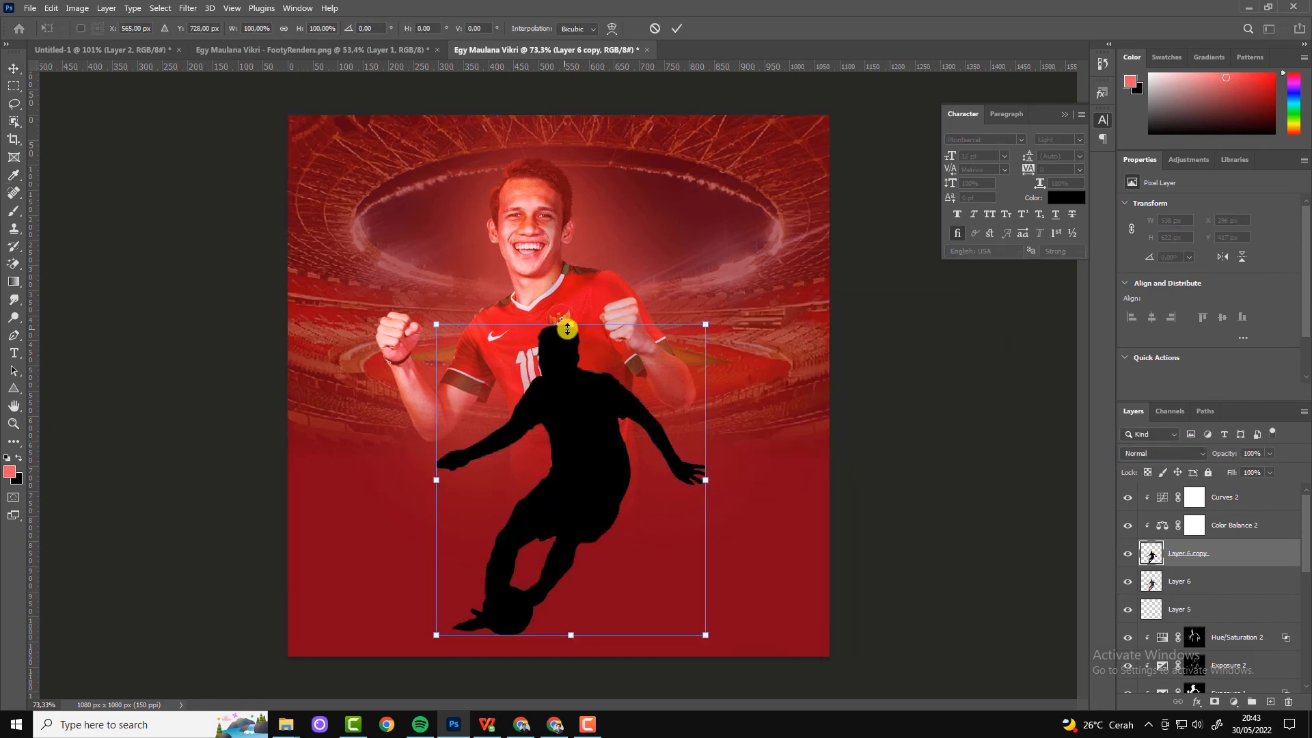
{"action": "left_click_drag", "start_coordinate": [571, 326], "coordinate": [571, 390]}
{"action": "mouse_move", "coordinate": [579, 469]}
{"action": "left_mouse_down"}
{"action": "mouse_move", "coordinate": [579, 518]}
{"action": "mouse_move", "coordinate": [579, 464]}
{"action": "left_mouse_up"}
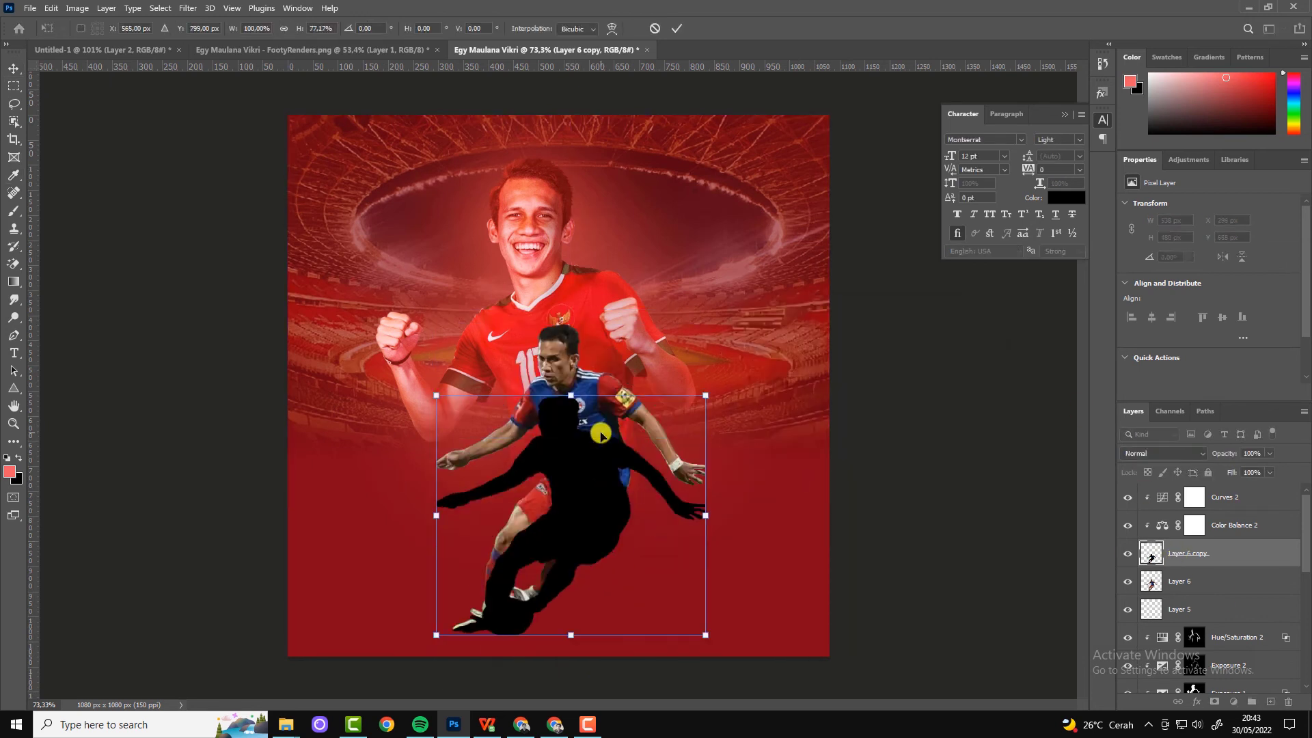
{"action": "scroll", "coordinate": [574, 410], "scroll_direction": "down", "scroll_amount": 3}
{"action": "left_click_drag", "start_coordinate": [570, 350], "coordinate": [527, 586]}
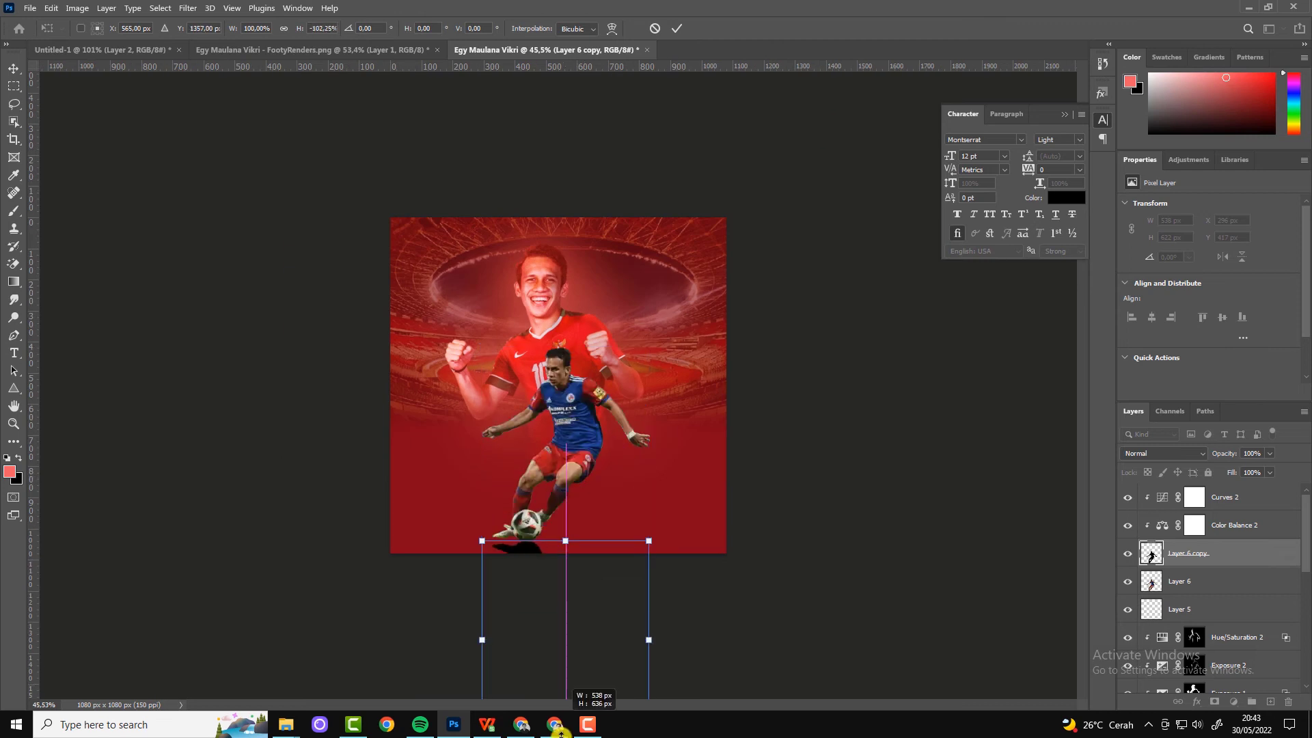
{"action": "left_click", "coordinate": [676, 28]}
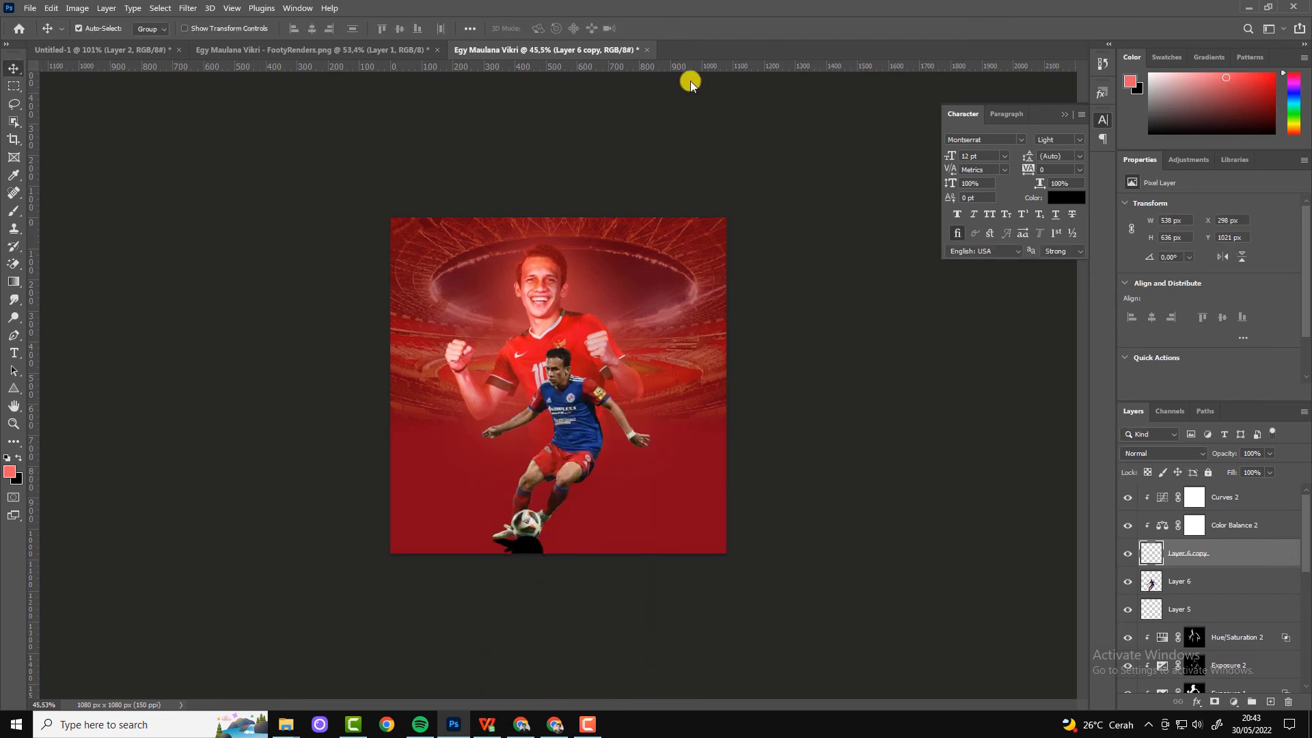
{"action": "key", "text": "ctrl+plus"}
{"action": "left_click_drag", "start_coordinate": [516, 639], "coordinate": [517, 639]}
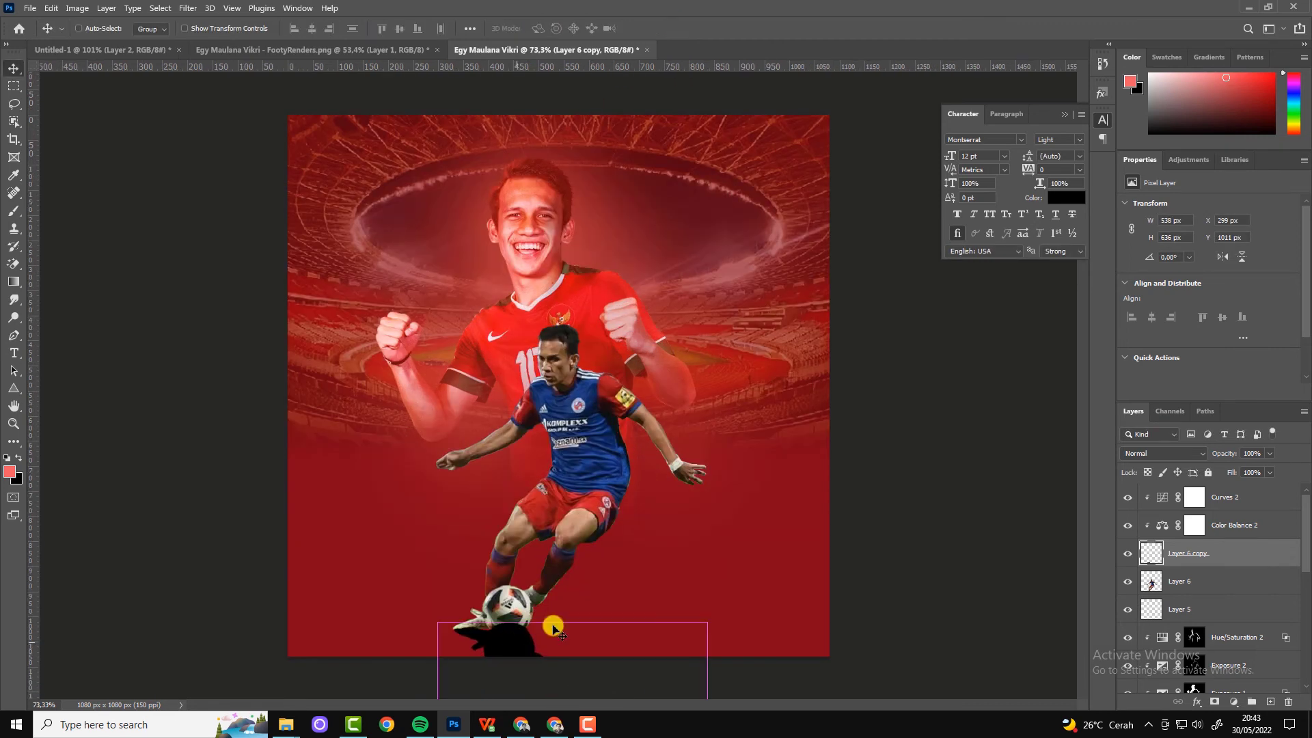
Step: Set the shadow to 36% opacity and add a Curves layer above the player
{"action": "left_click", "coordinate": [1270, 454]}
{"action": "left_click_drag", "start_coordinate": [1275, 468], "coordinate": [1231, 470]}
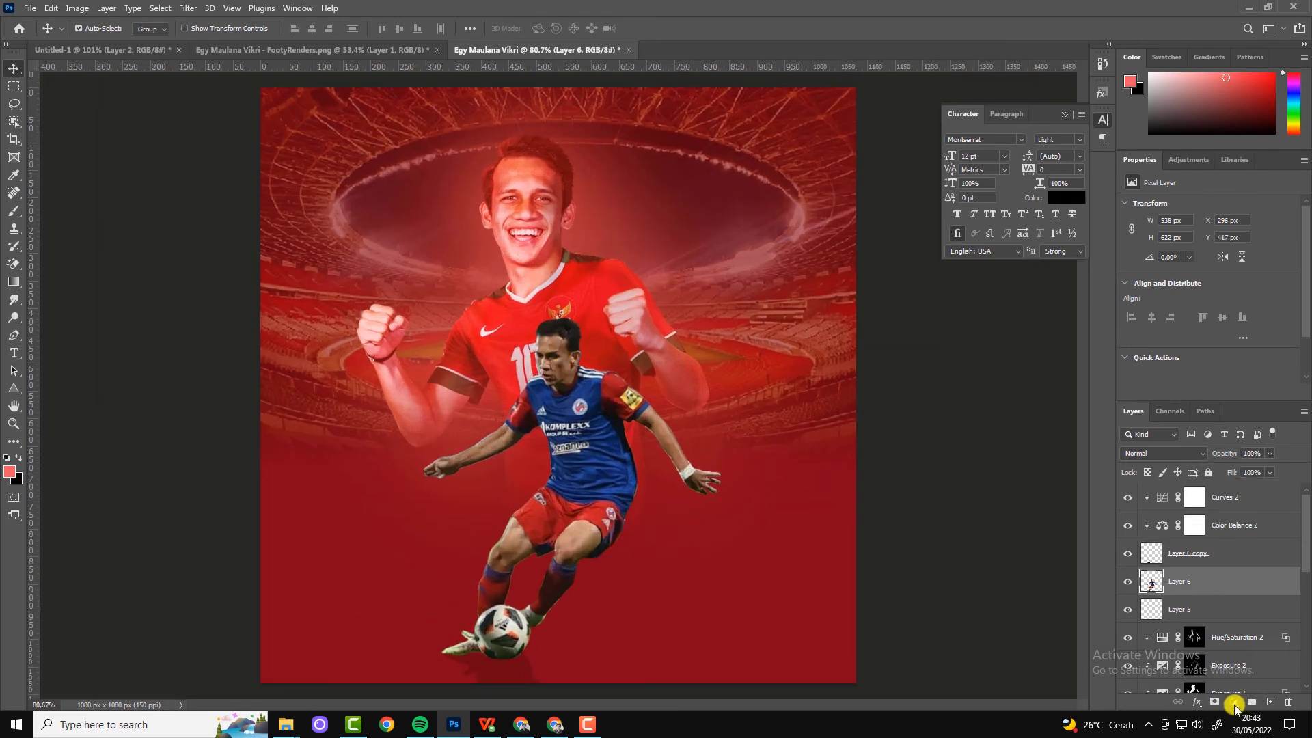
{"action": "left_click", "coordinate": [1234, 707]}
{"action": "left_click", "coordinate": [1244, 529]}
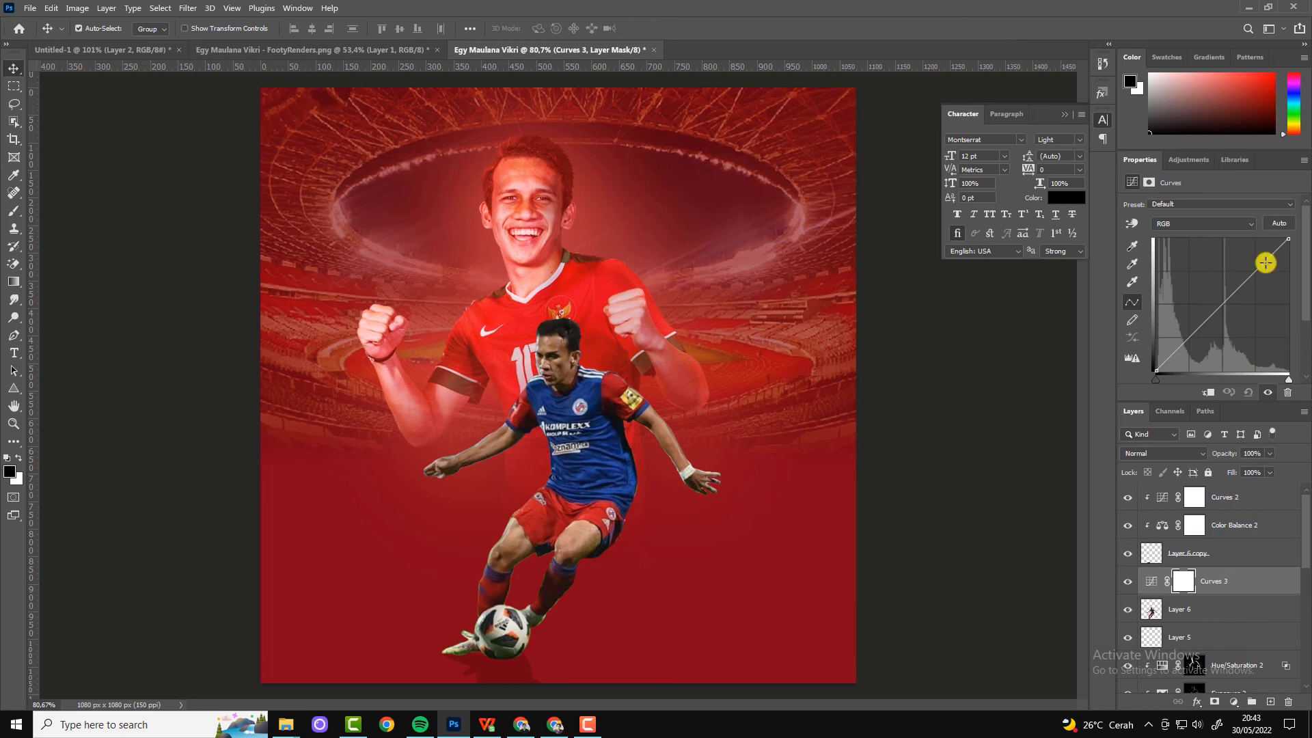
Step: Clip Curves 3 to the player and set the auto-correction shadow target to a sampled red
{"action": "left_click", "coordinate": [1212, 394]}
{"action": "left_click", "coordinate": [1280, 224]}
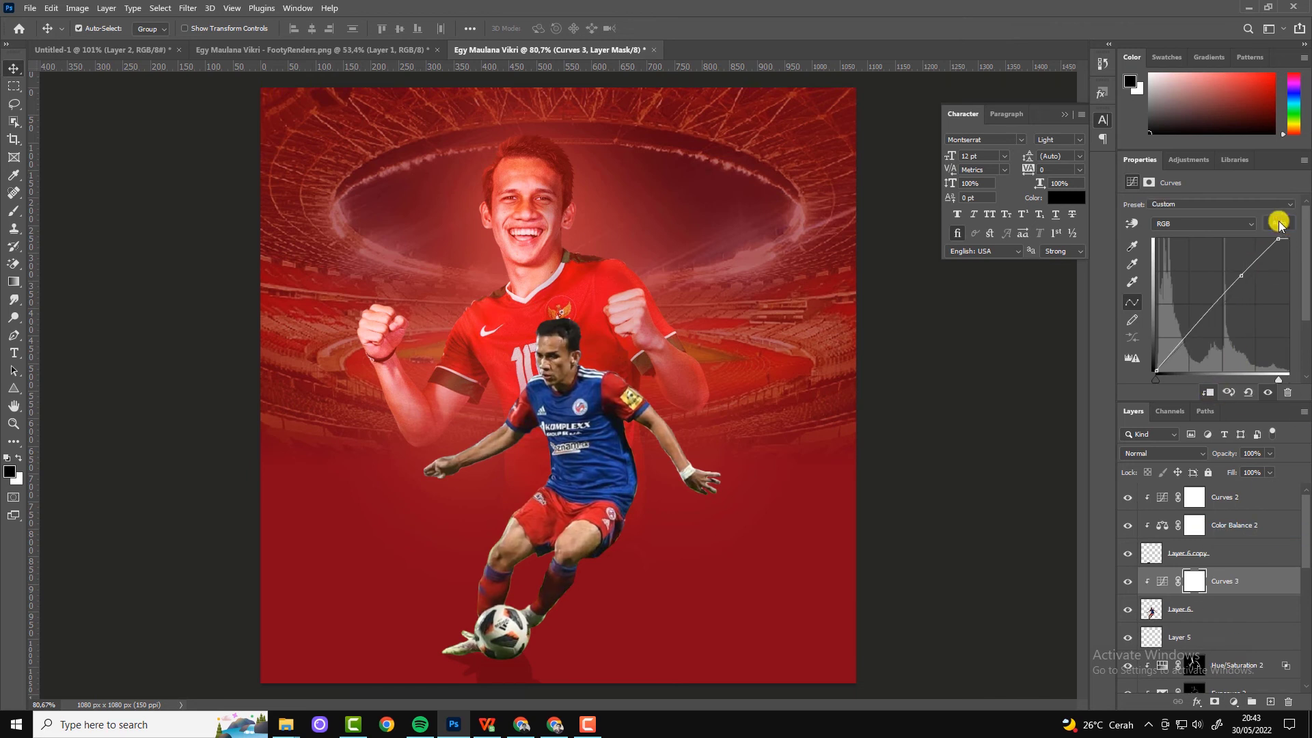
{"action": "left_click", "coordinate": [1304, 160]}
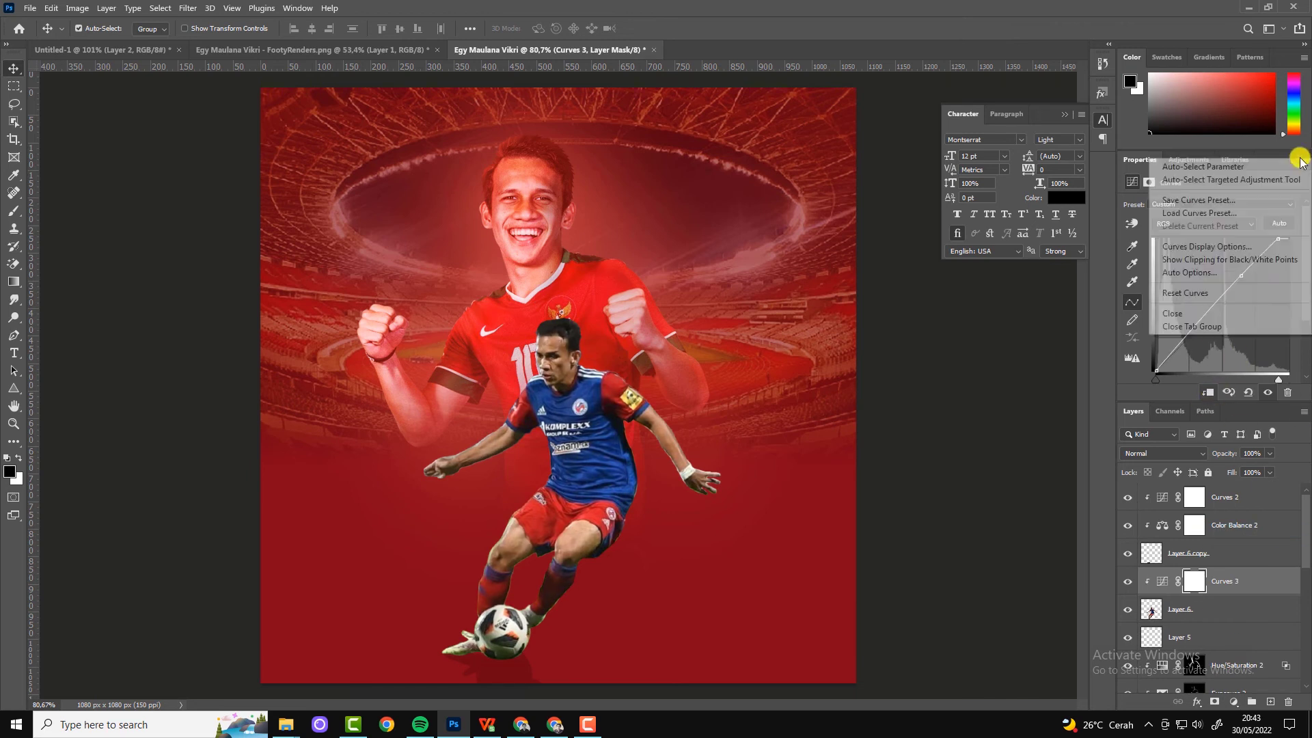
{"action": "left_click", "coordinate": [1192, 273]}
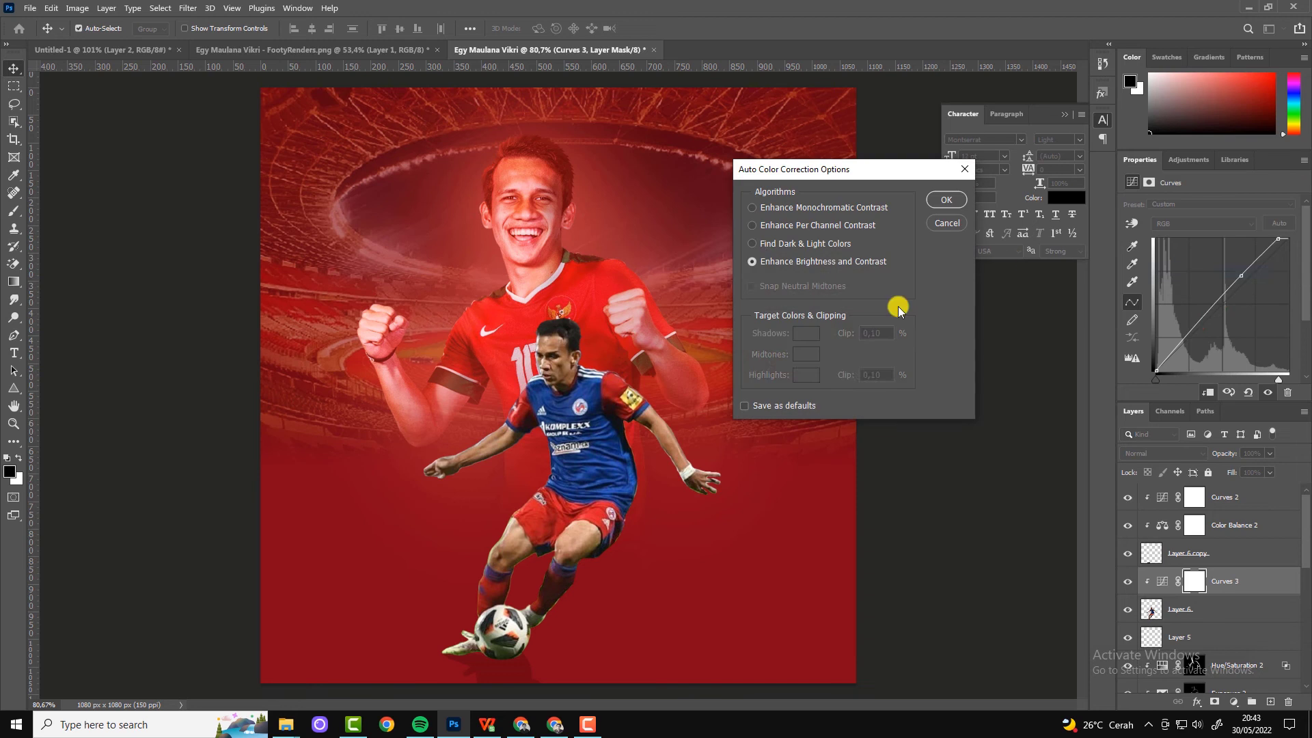
{"action": "left_click", "coordinate": [760, 246]}
{"action": "left_click", "coordinate": [806, 333]}
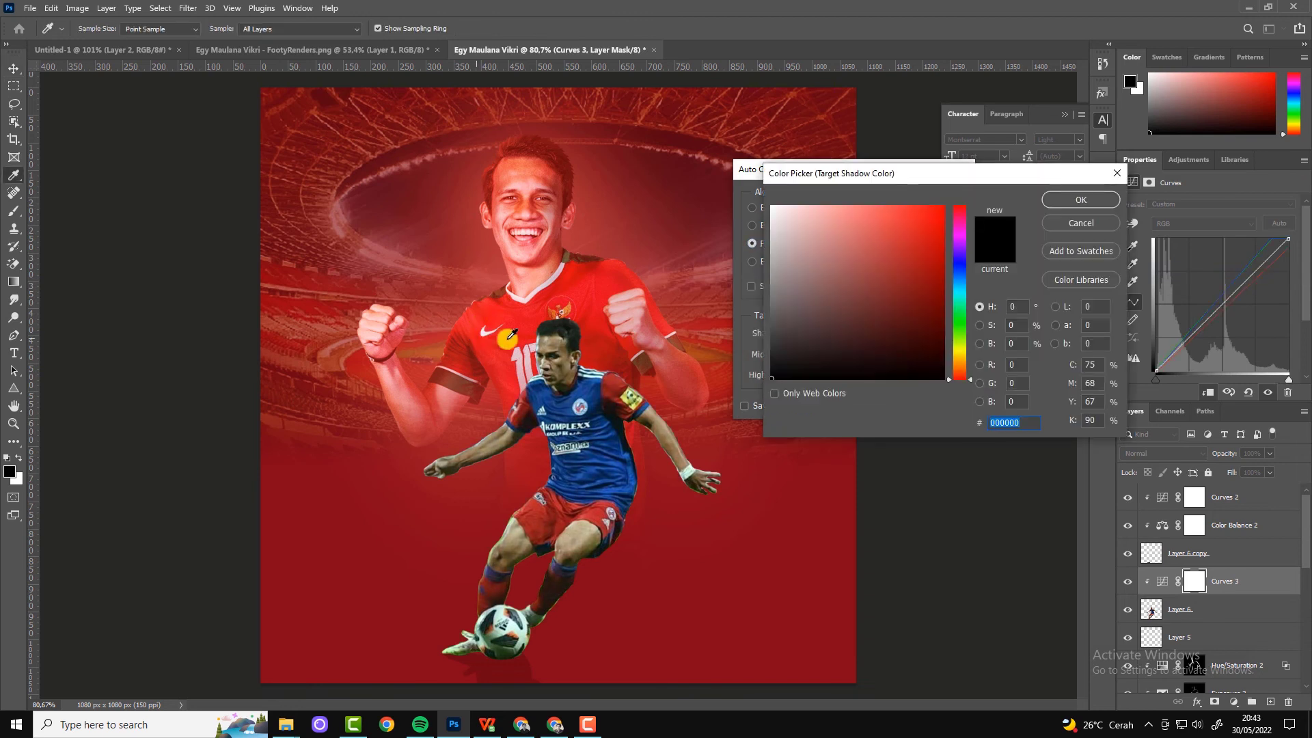
{"action": "left_click", "coordinate": [488, 350]}
{"action": "left_click_drag", "start_coordinate": [477, 360], "coordinate": [467, 369]}
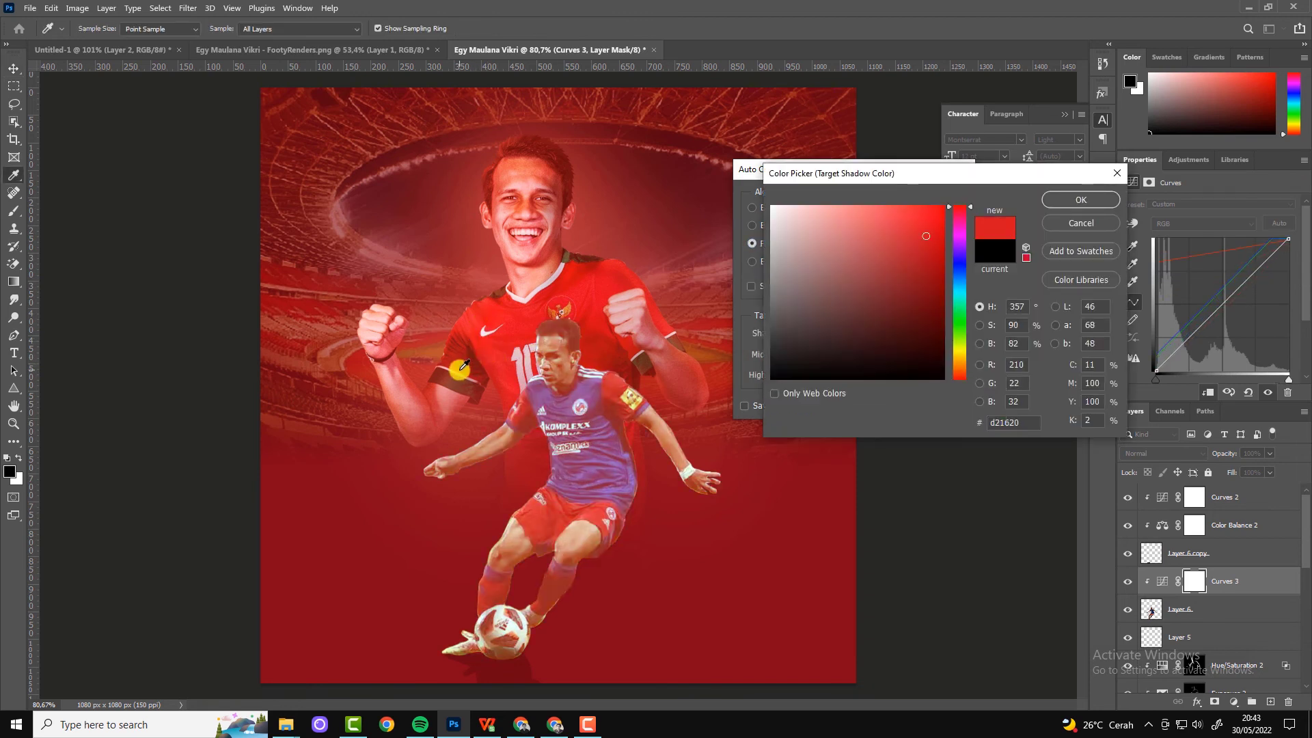
{"action": "left_click", "coordinate": [929, 258]}
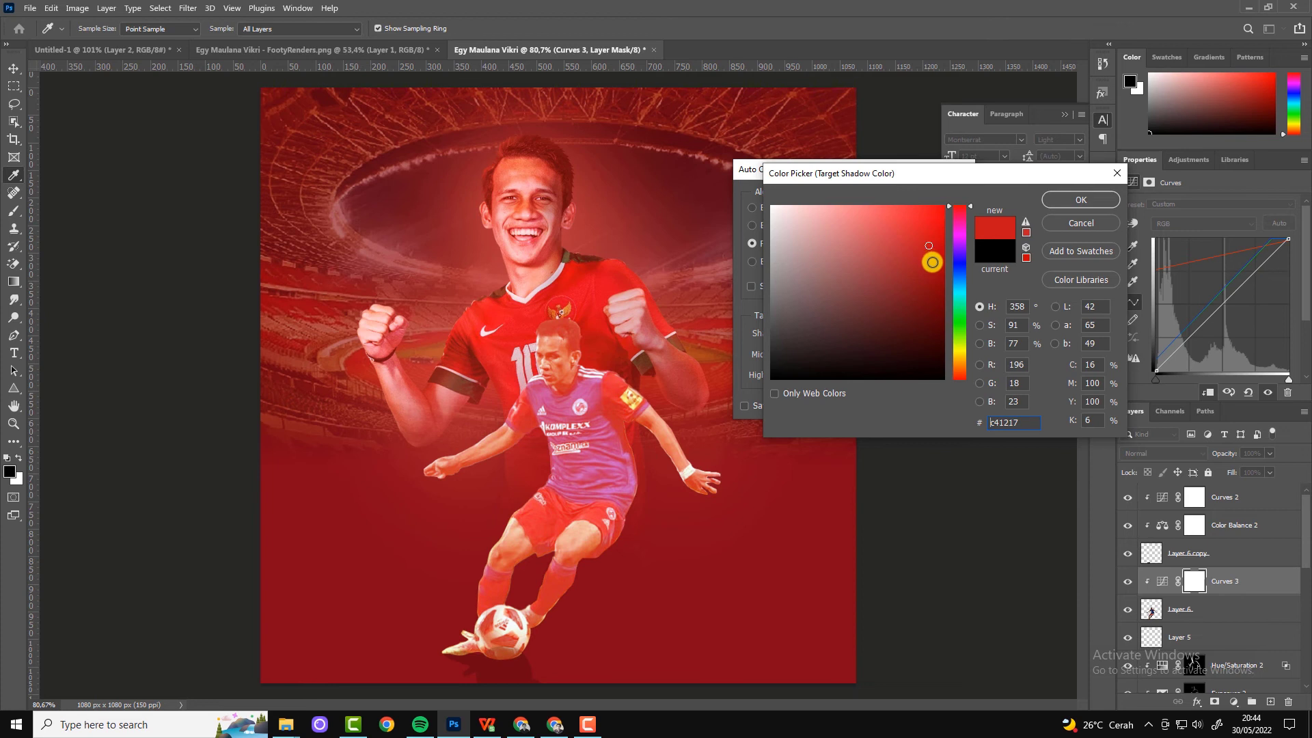
{"action": "left_click", "coordinate": [1081, 200]}
Step: Set the auto-correction highlight target to a light pink sampled from the poster
{"action": "left_click", "coordinate": [805, 375]}
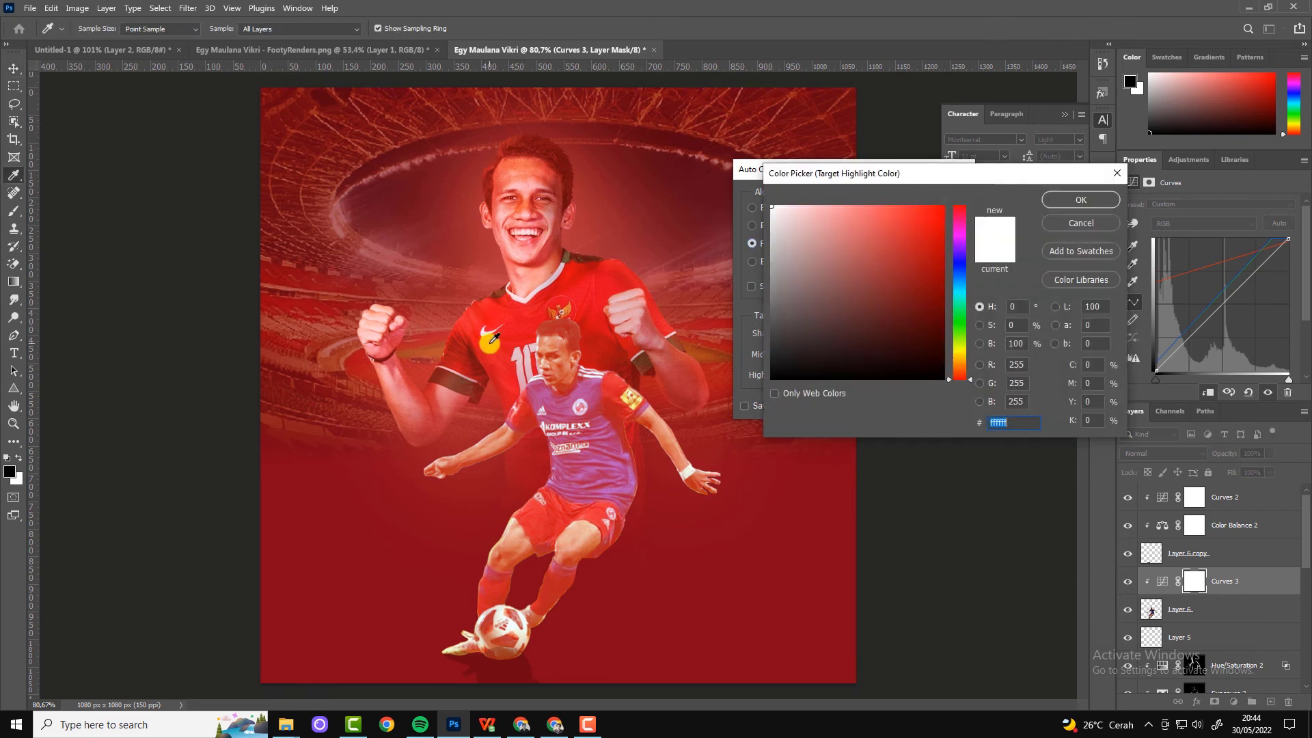
{"action": "left_click", "coordinate": [470, 321]}
{"action": "left_click", "coordinate": [726, 241]}
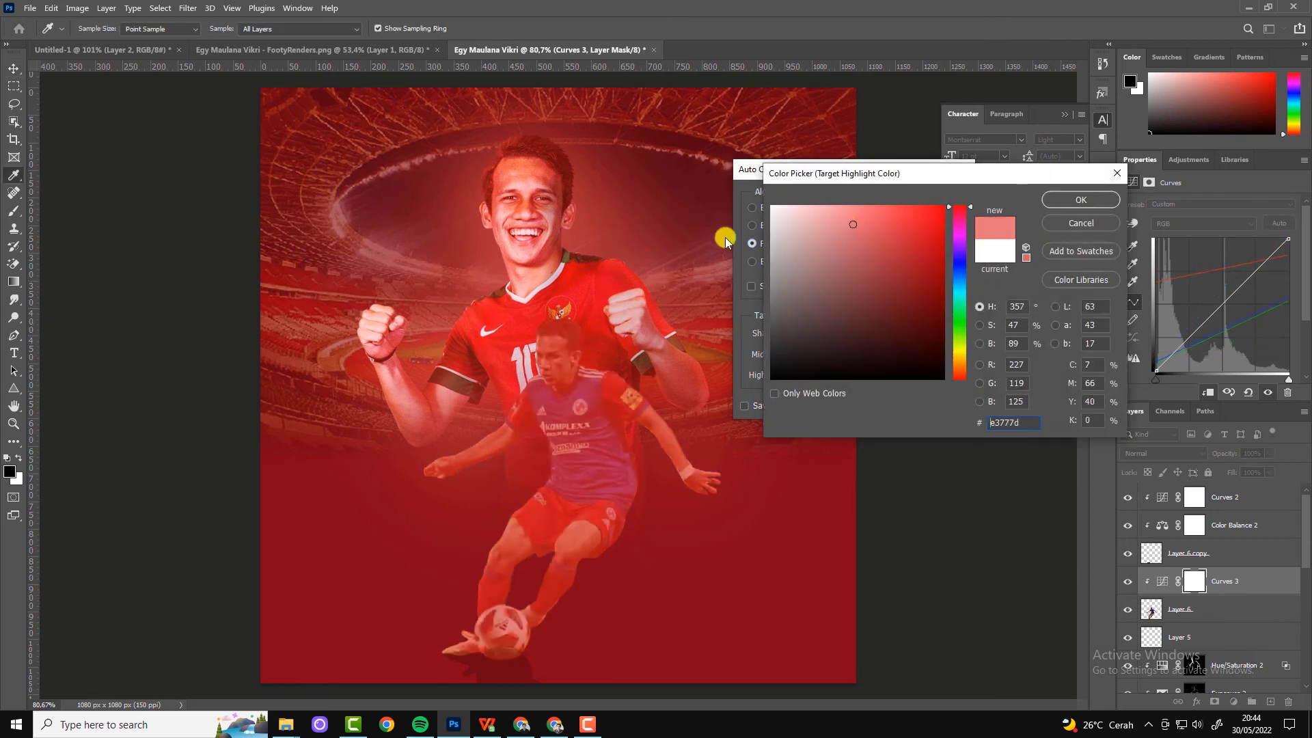
{"action": "left_click", "coordinate": [628, 290]}
{"action": "left_click", "coordinate": [528, 271]}
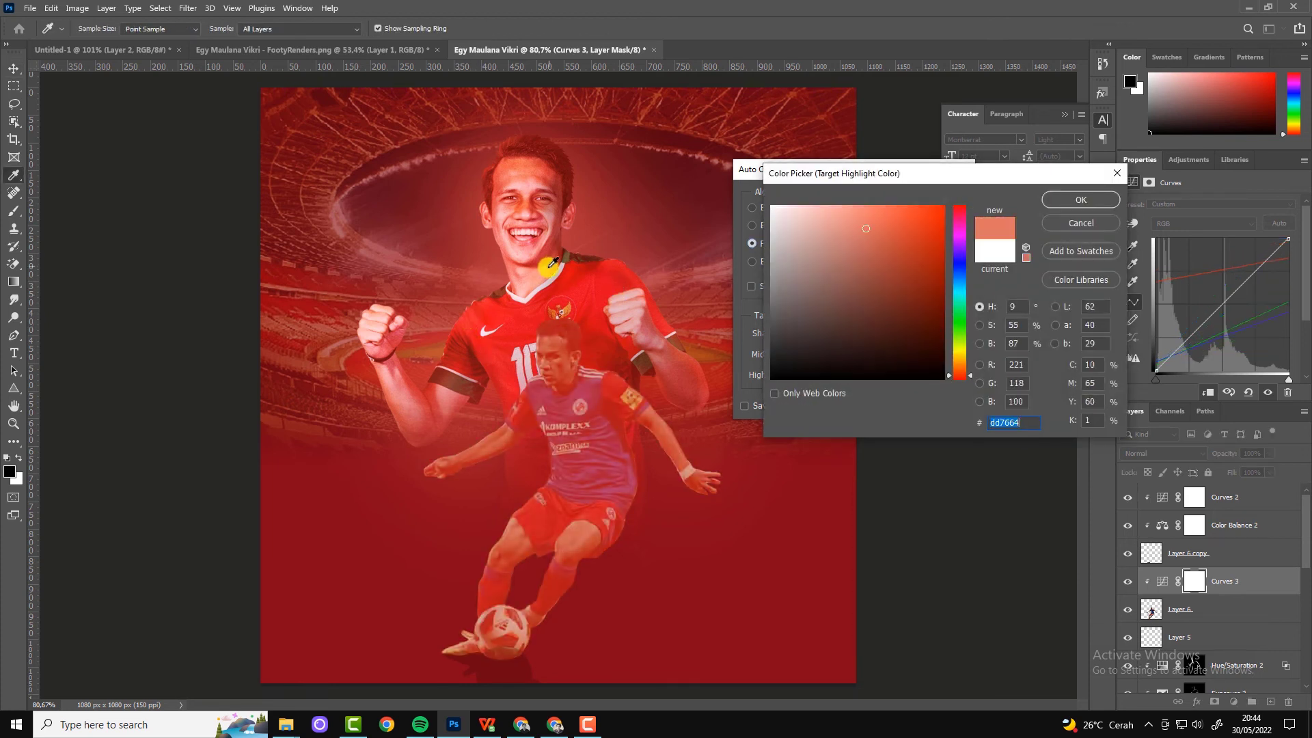
{"action": "left_click", "coordinate": [517, 259]}
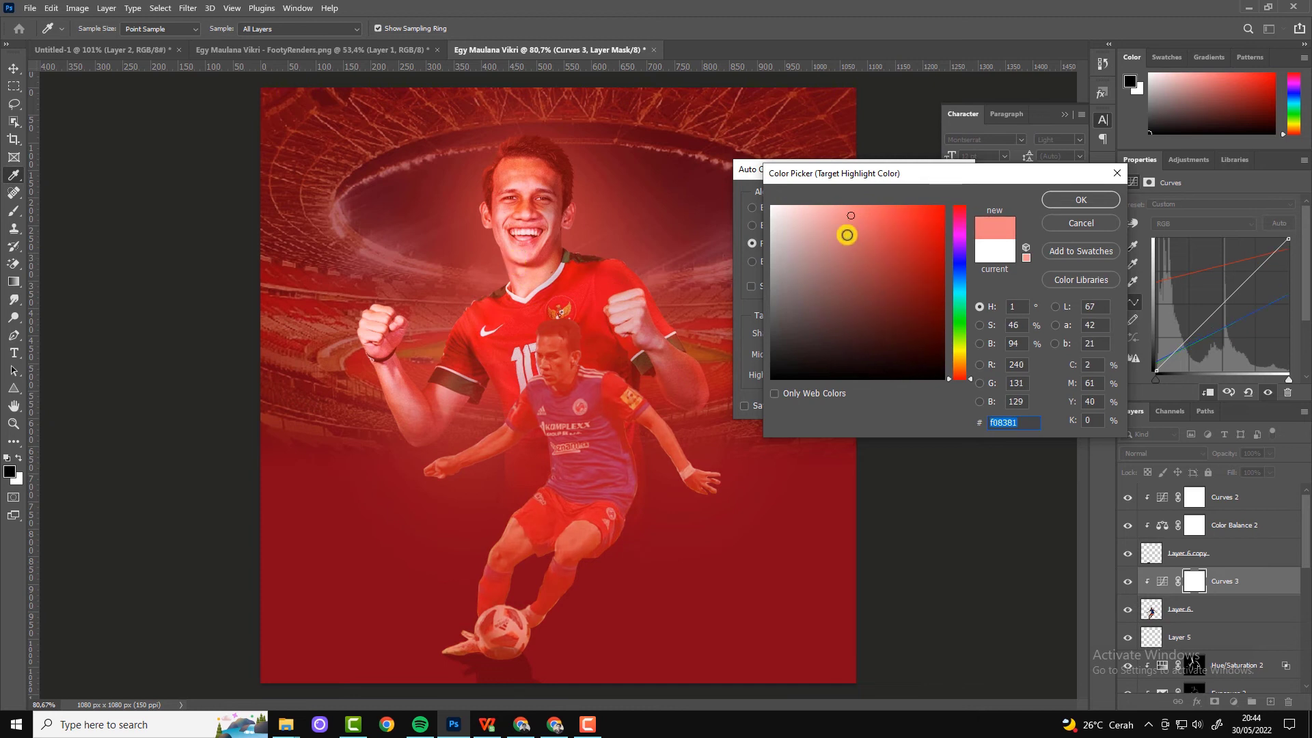
{"action": "left_click_drag", "start_coordinate": [847, 236], "coordinate": [818, 215]}
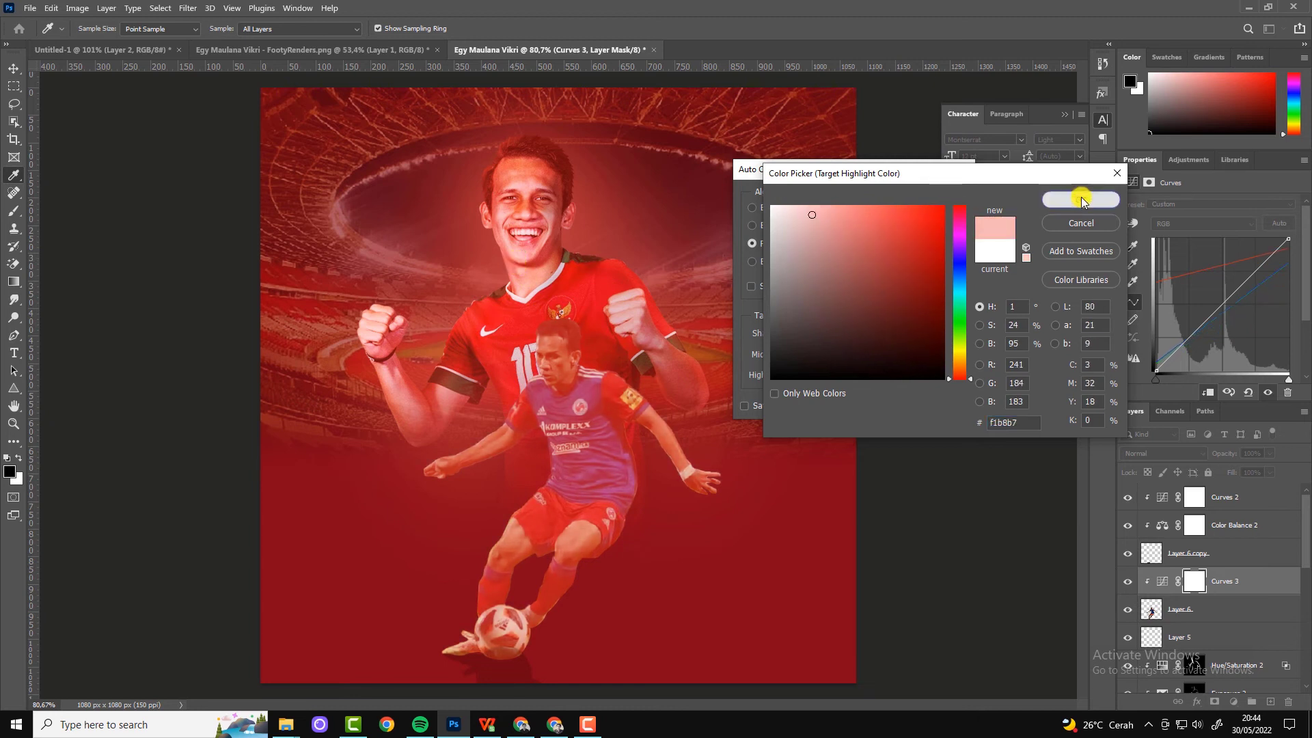
{"action": "left_click", "coordinate": [1082, 200]}
Step: Sample a red midtone target from the image and confirm the auto-correction options
{"action": "left_click", "coordinate": [806, 355]}
{"action": "left_click", "coordinate": [784, 283]}
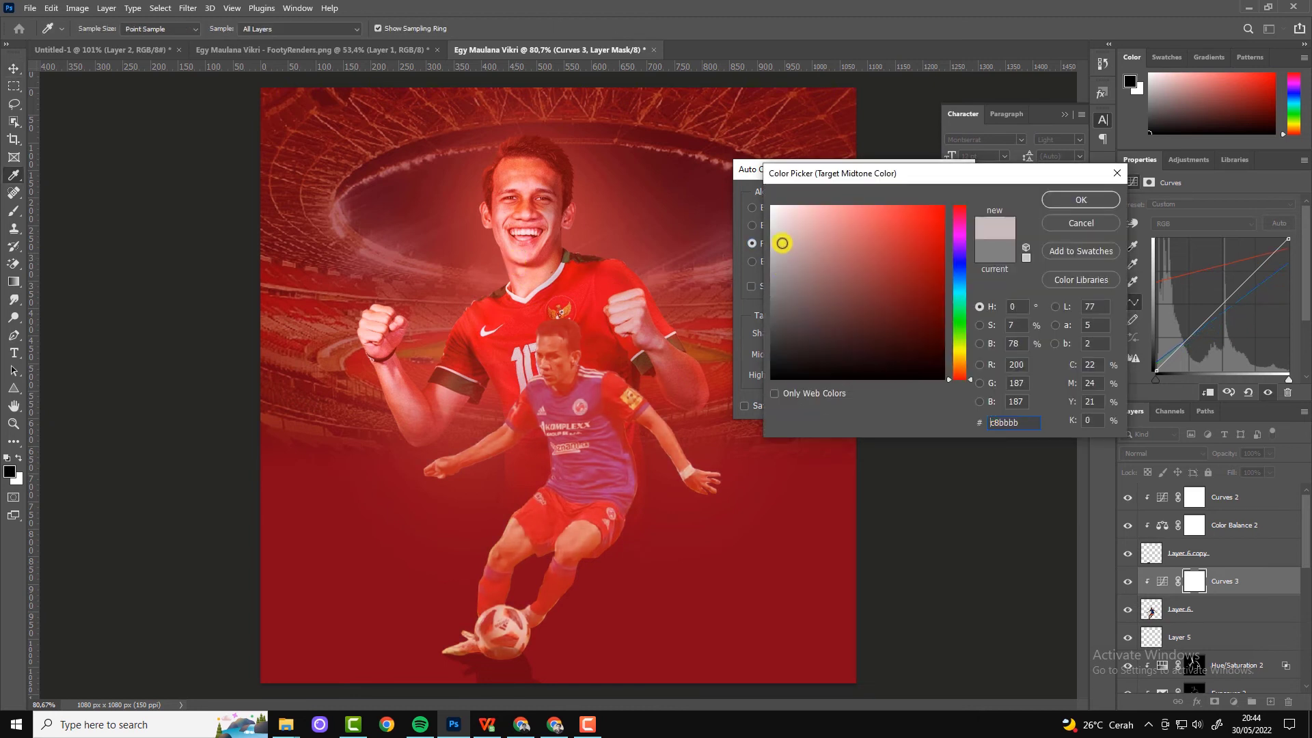
{"action": "left_click", "coordinate": [606, 250]}
{"action": "left_click", "coordinate": [1081, 200]}
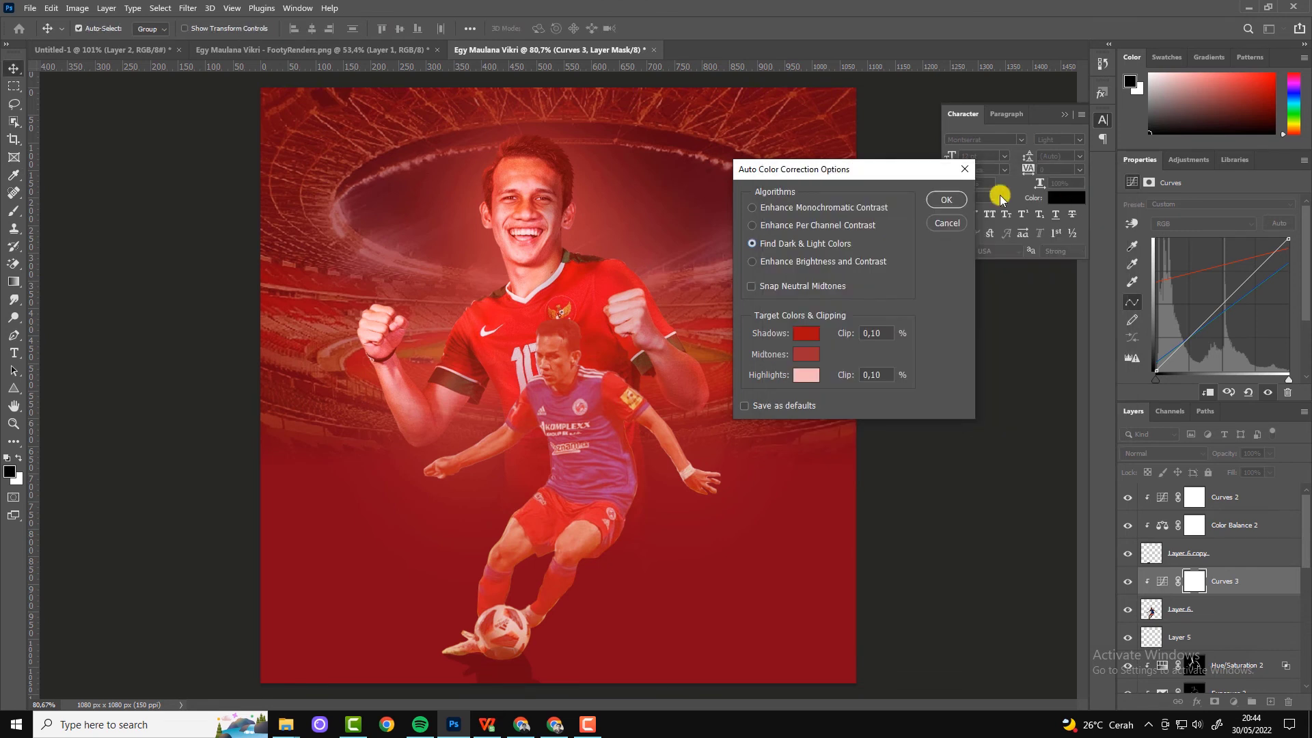
{"action": "left_click", "coordinate": [945, 200]}
{"action": "left_click", "coordinate": [669, 275]}
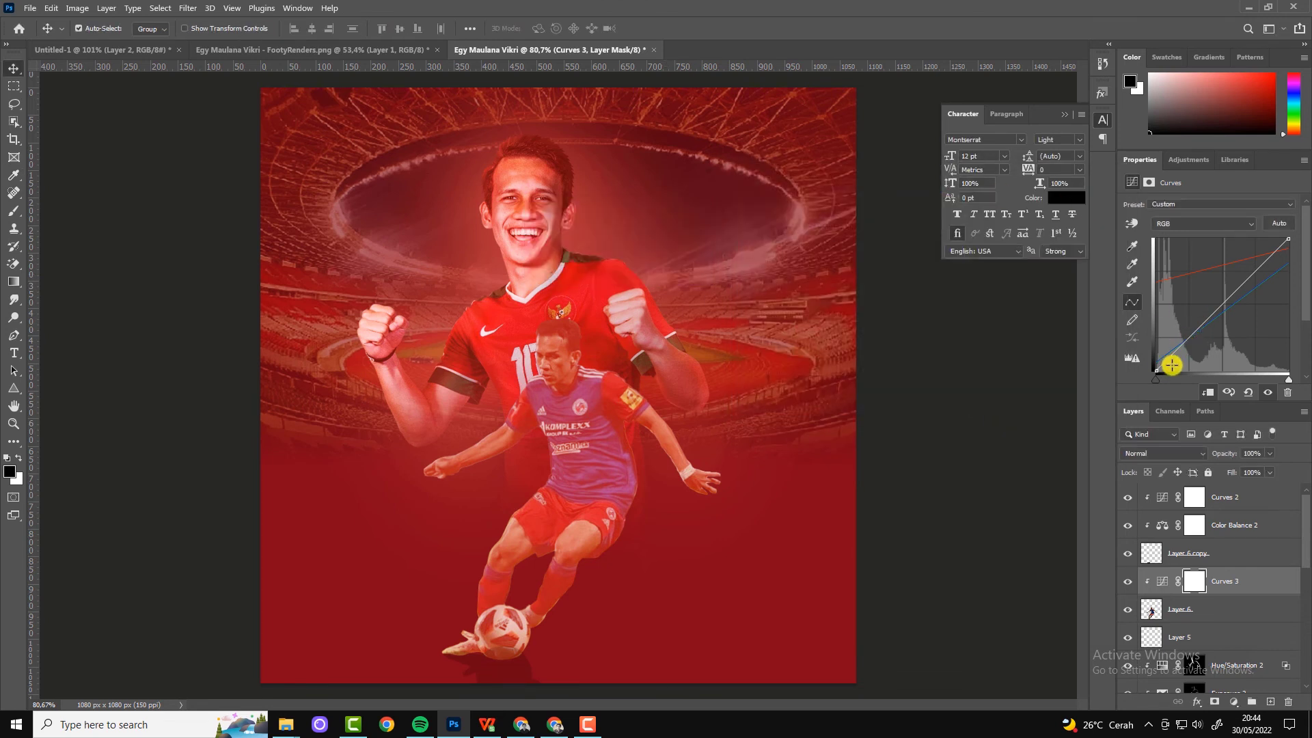
Step: Bend the Curves 3 RGB curve into a gentle S-curve
{"action": "left_click_drag", "start_coordinate": [1218, 309], "coordinate": [1223, 299]}
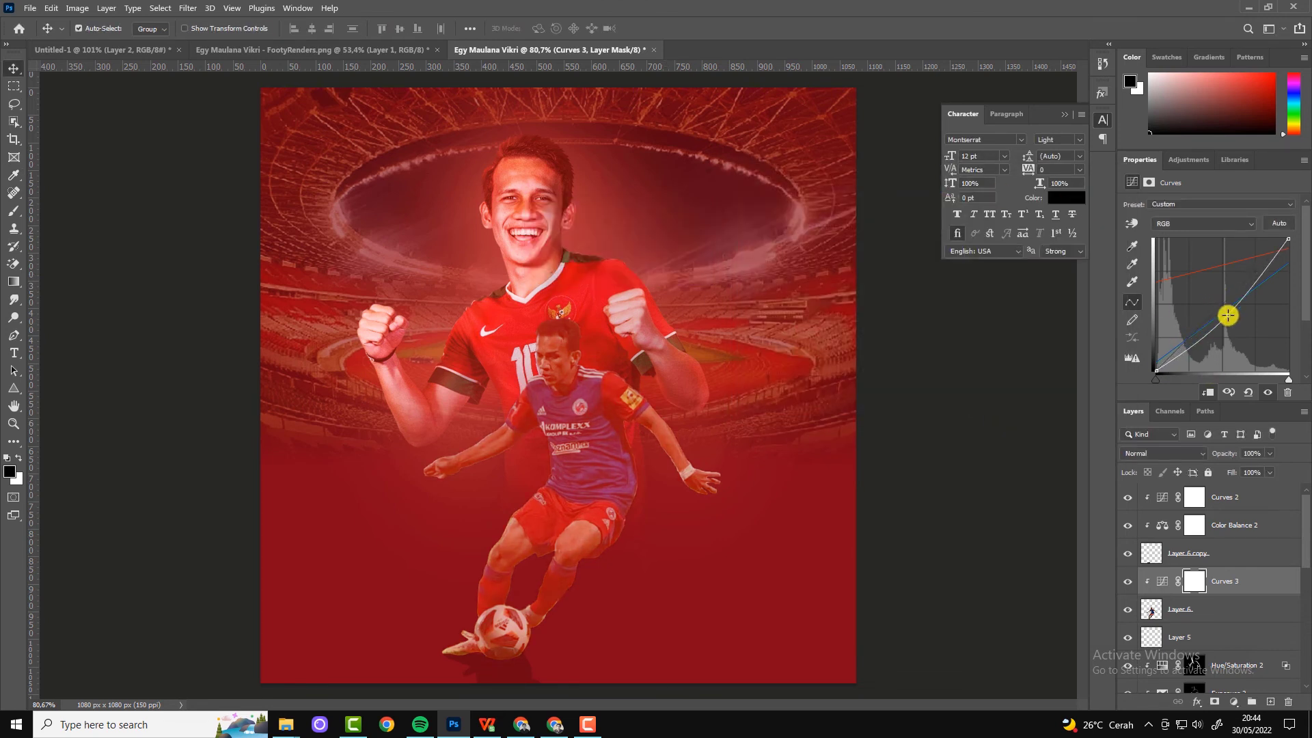
{"action": "left_click_drag", "start_coordinate": [1174, 351], "coordinate": [1178, 355]}
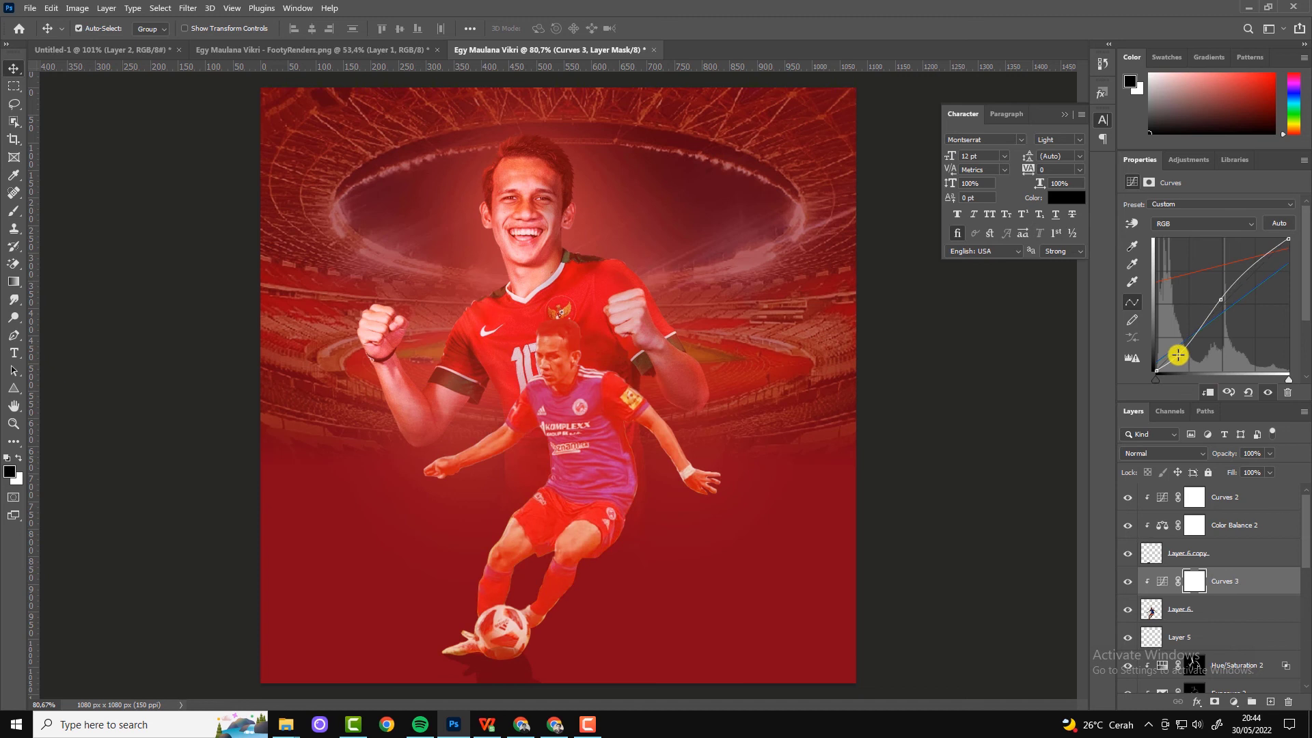
{"action": "left_click_drag", "start_coordinate": [1223, 294], "coordinate": [1221, 300]}
{"action": "left_click_drag", "start_coordinate": [1181, 351], "coordinate": [1183, 349]}
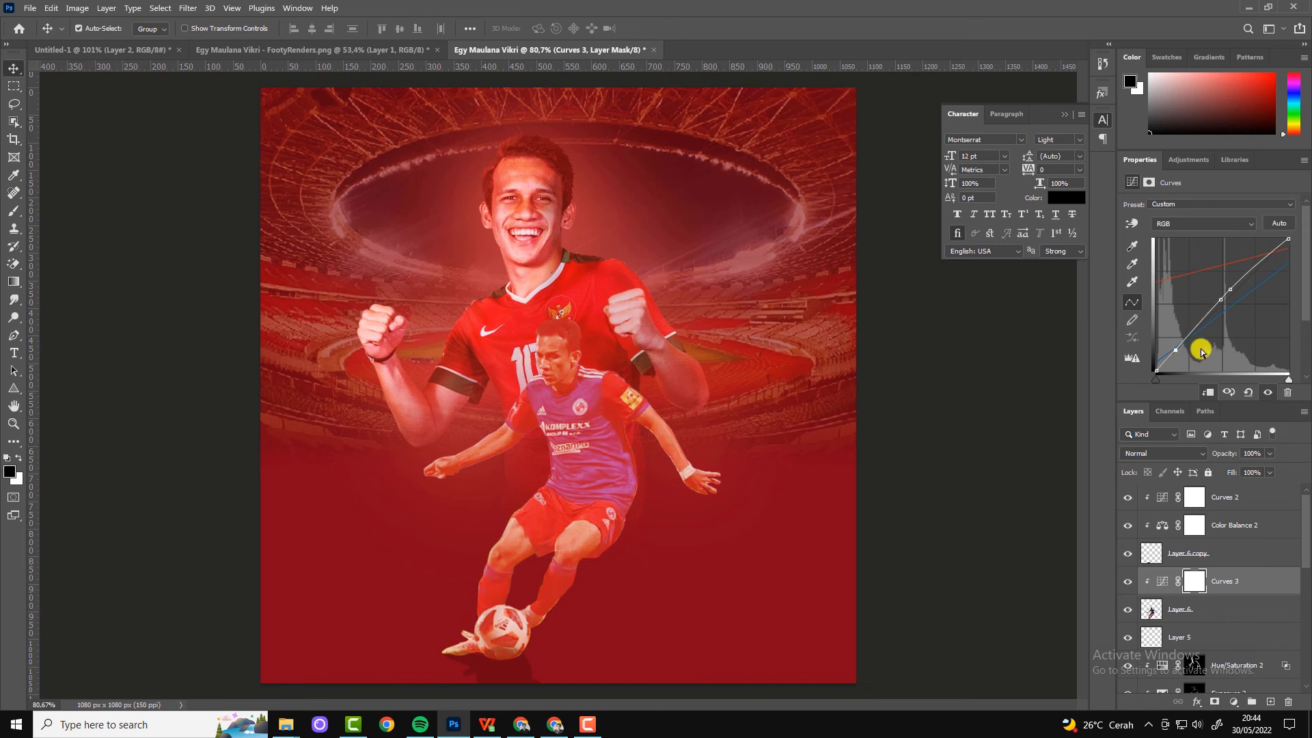
{"action": "left_click_drag", "start_coordinate": [1202, 351], "coordinate": [1230, 294]}
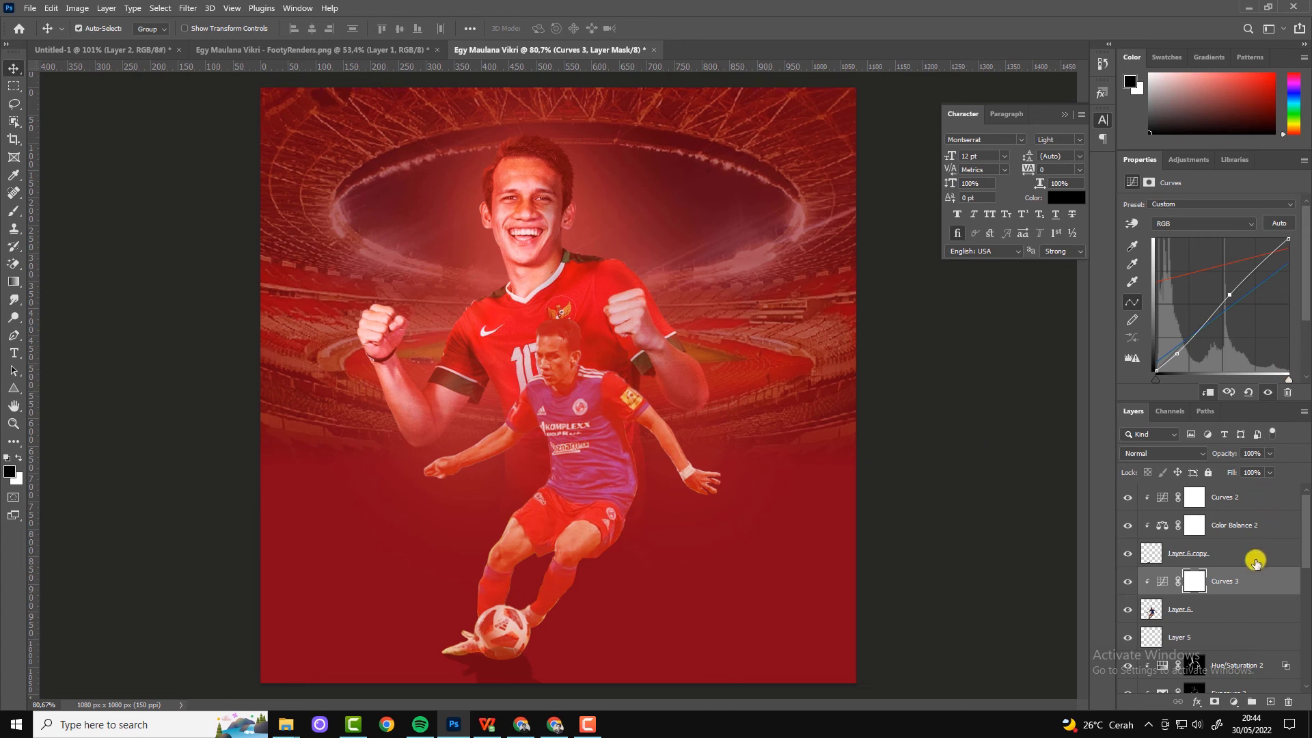
Step: Add a clipped Exposure layer with raised exposure, limited by Blend If to brighter underlying tones
{"action": "left_click", "coordinate": [1235, 701]}
{"action": "left_click", "coordinate": [1237, 537]}
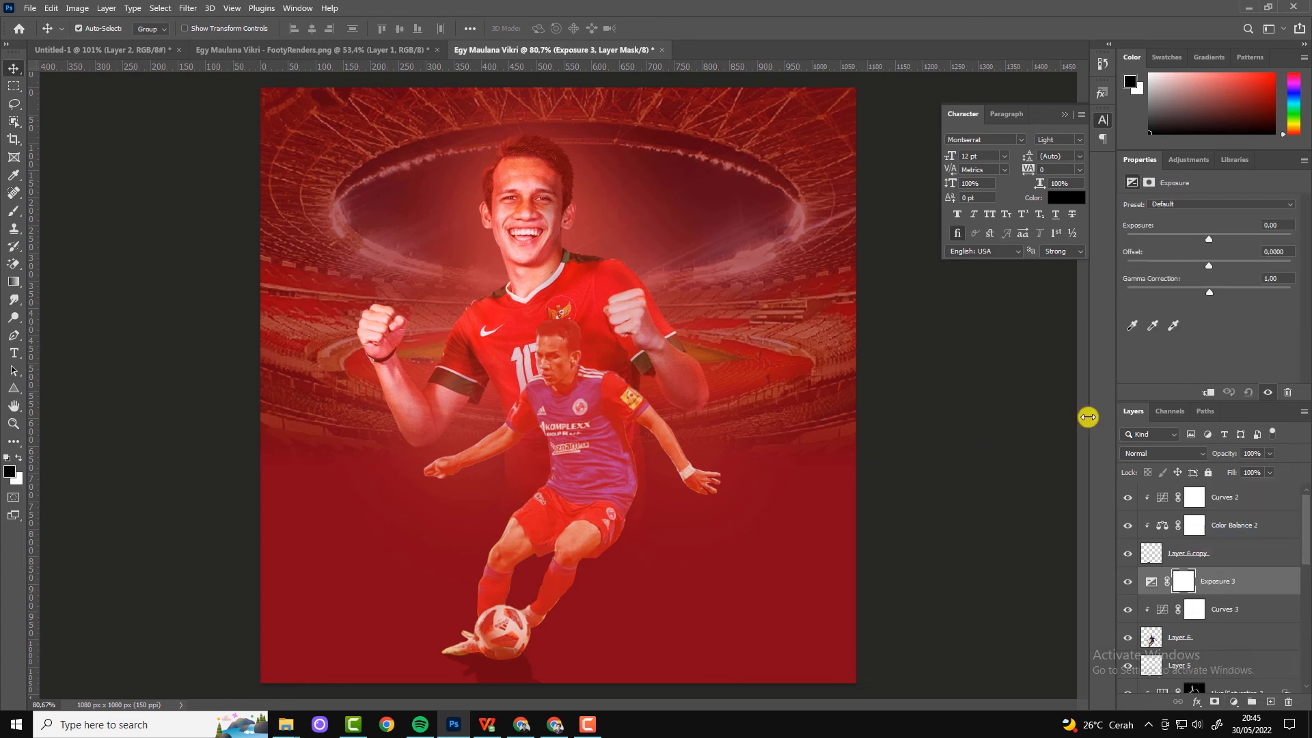
{"action": "left_click", "coordinate": [1215, 396]}
{"action": "left_click_drag", "start_coordinate": [1209, 238], "coordinate": [1236, 233]}
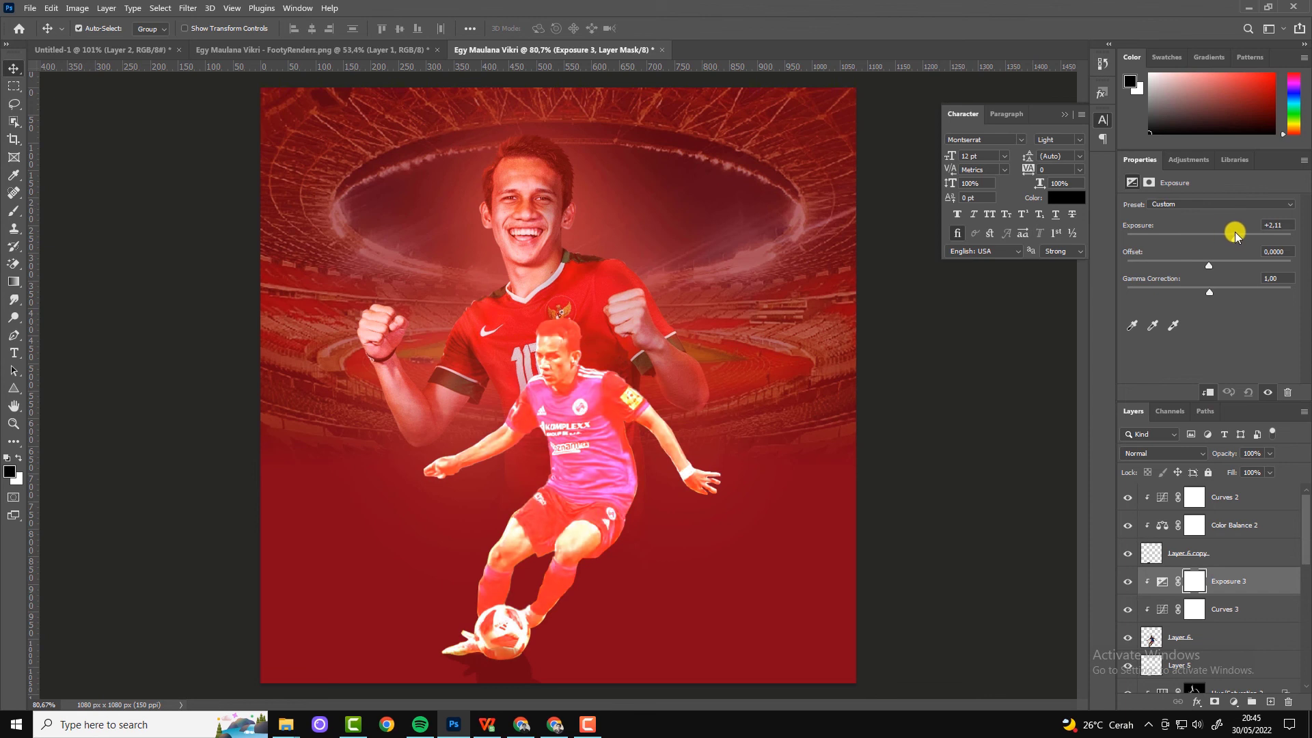
{"action": "left_click", "coordinate": [1162, 583]}
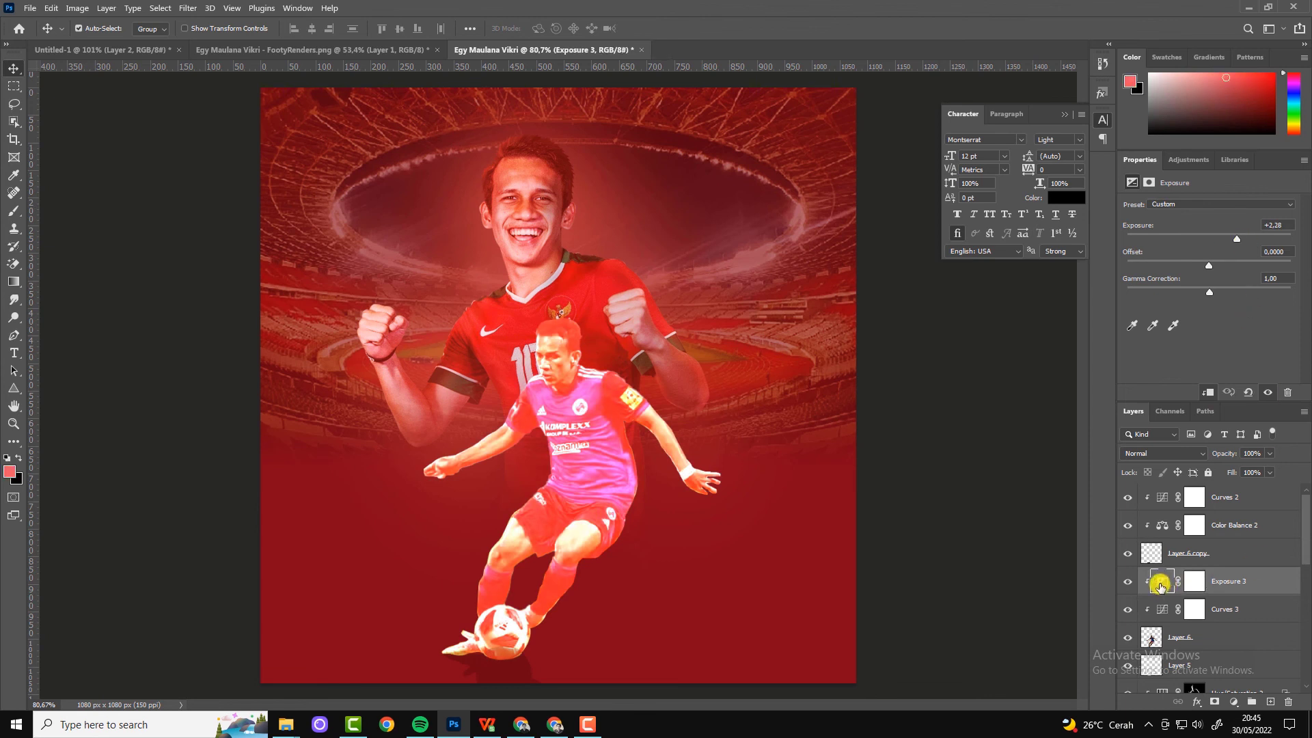
{"action": "mouse_move", "coordinate": [966, 548]}
{"action": "left_mouse_down"}
{"action": "mouse_move", "coordinate": [1016, 548]}
{"action": "mouse_move", "coordinate": [987, 548]}
{"action": "left_mouse_up"}
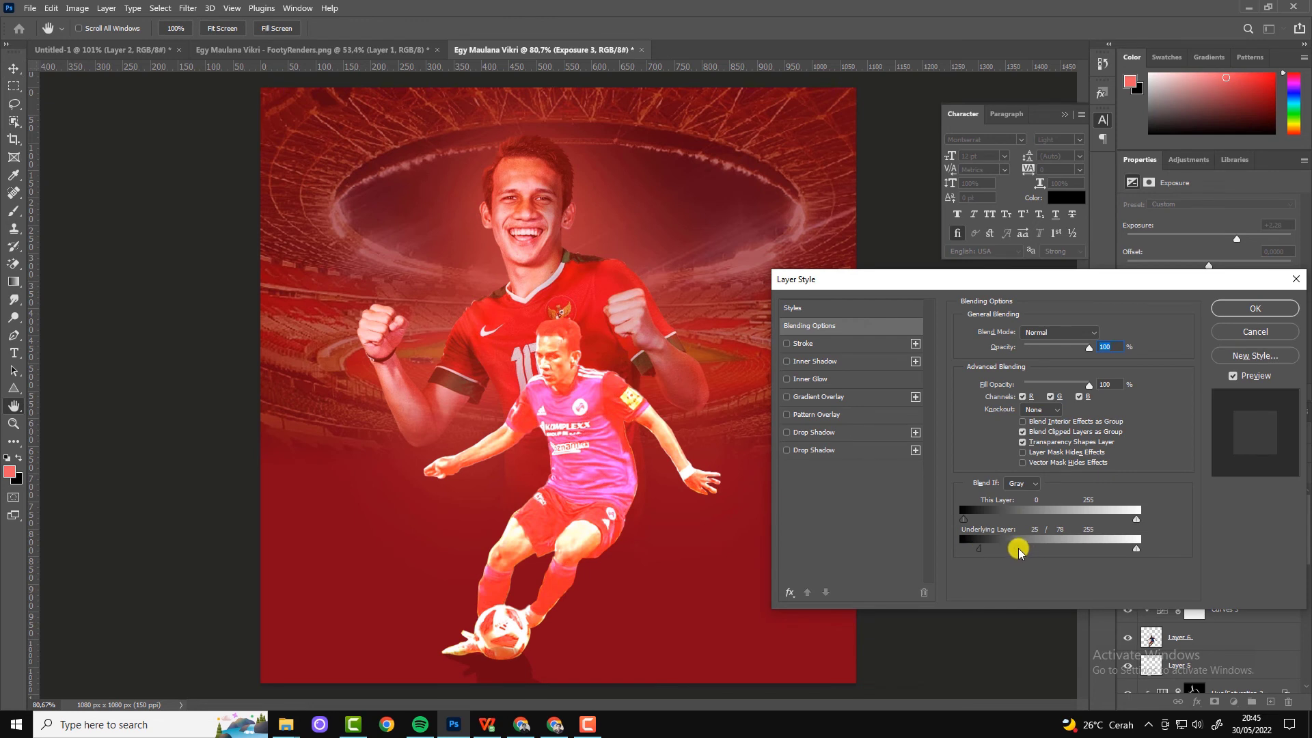
{"action": "left_click", "coordinate": [1255, 308]}
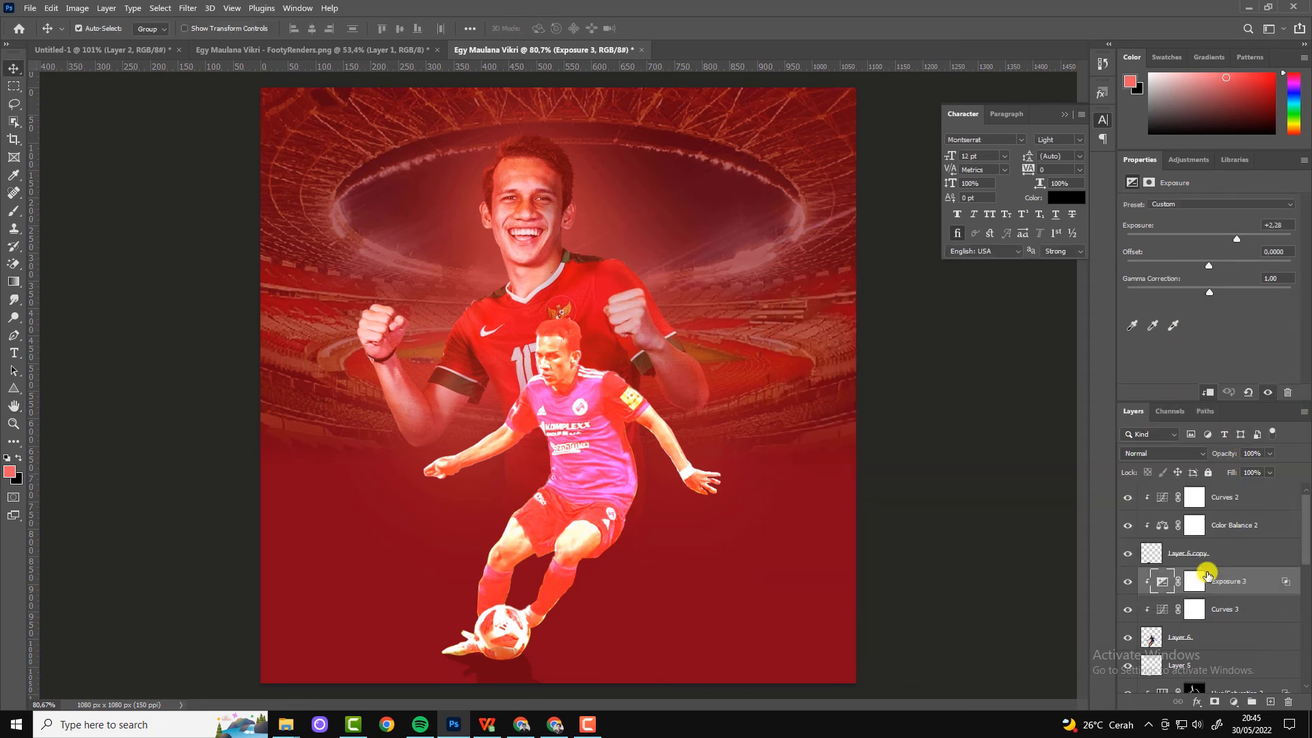
Step: Paint white on the Exposure mask over the player's head, shoulder and arm
{"action": "left_click", "coordinate": [1203, 581]}
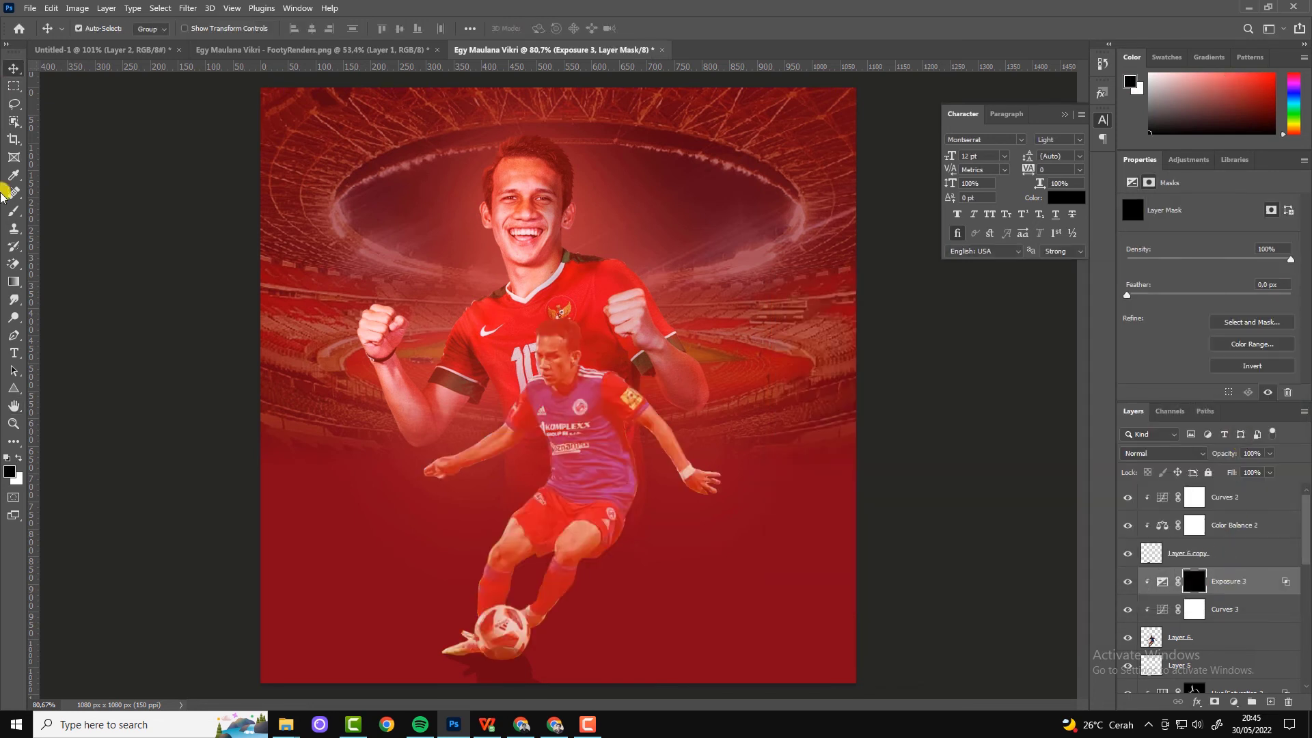
{"action": "left_click", "coordinate": [14, 211]}
{"action": "left_click", "coordinate": [19, 457]}
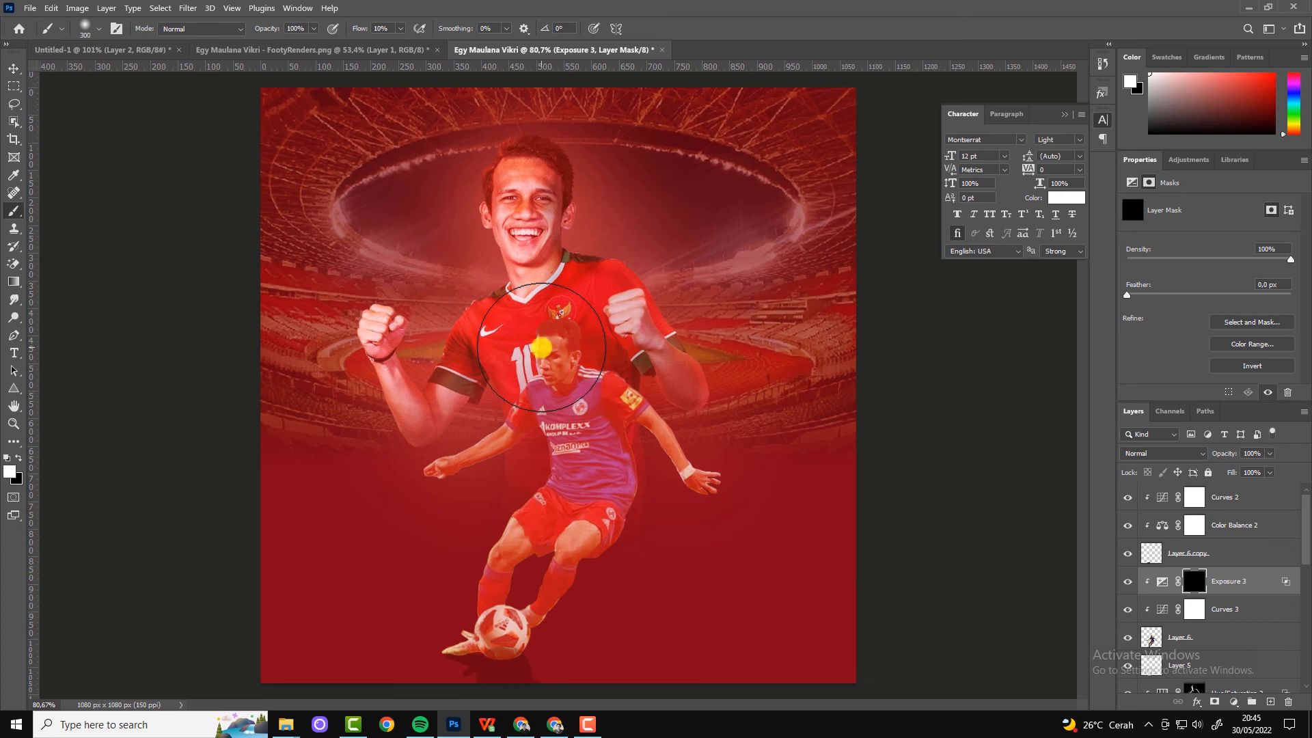
{"action": "left_click_drag", "start_coordinate": [542, 347], "coordinate": [531, 423]}
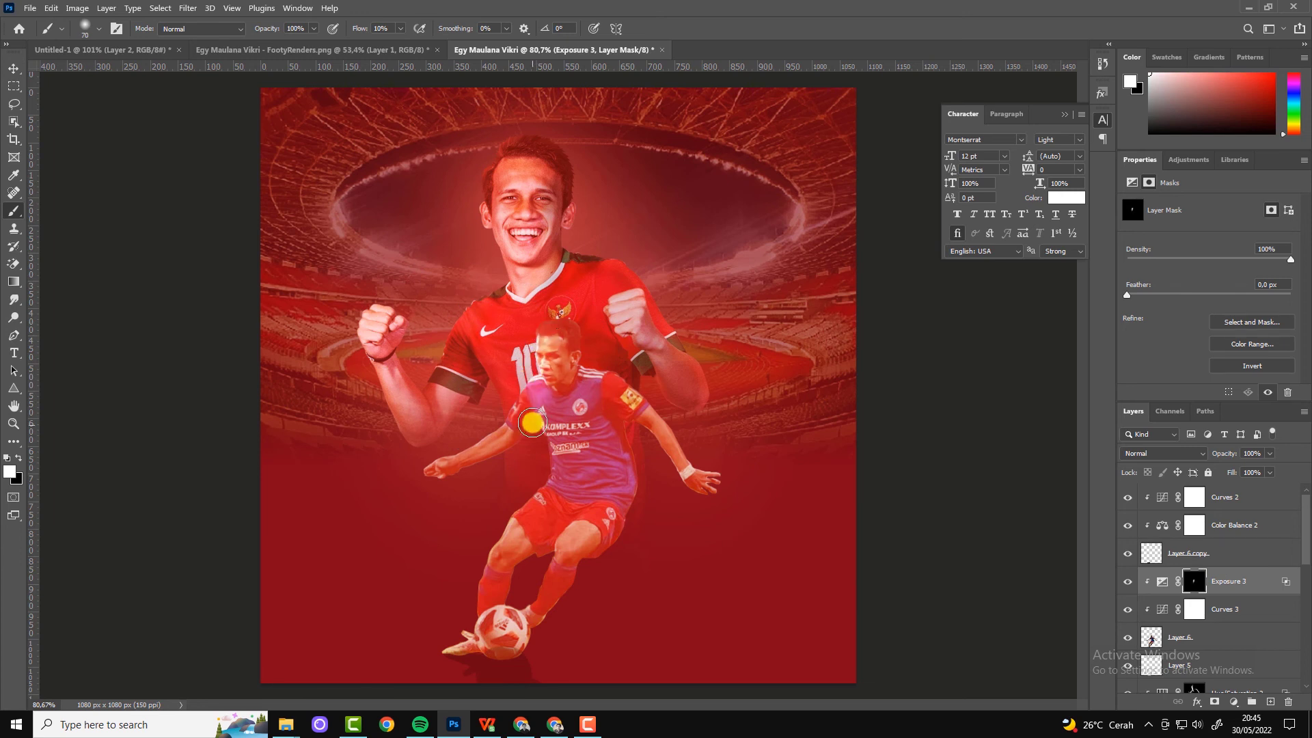
{"action": "key", "text": "bracketleft"}
{"action": "scroll", "coordinate": [527, 437], "scroll_direction": "up", "scroll_amount": 2}
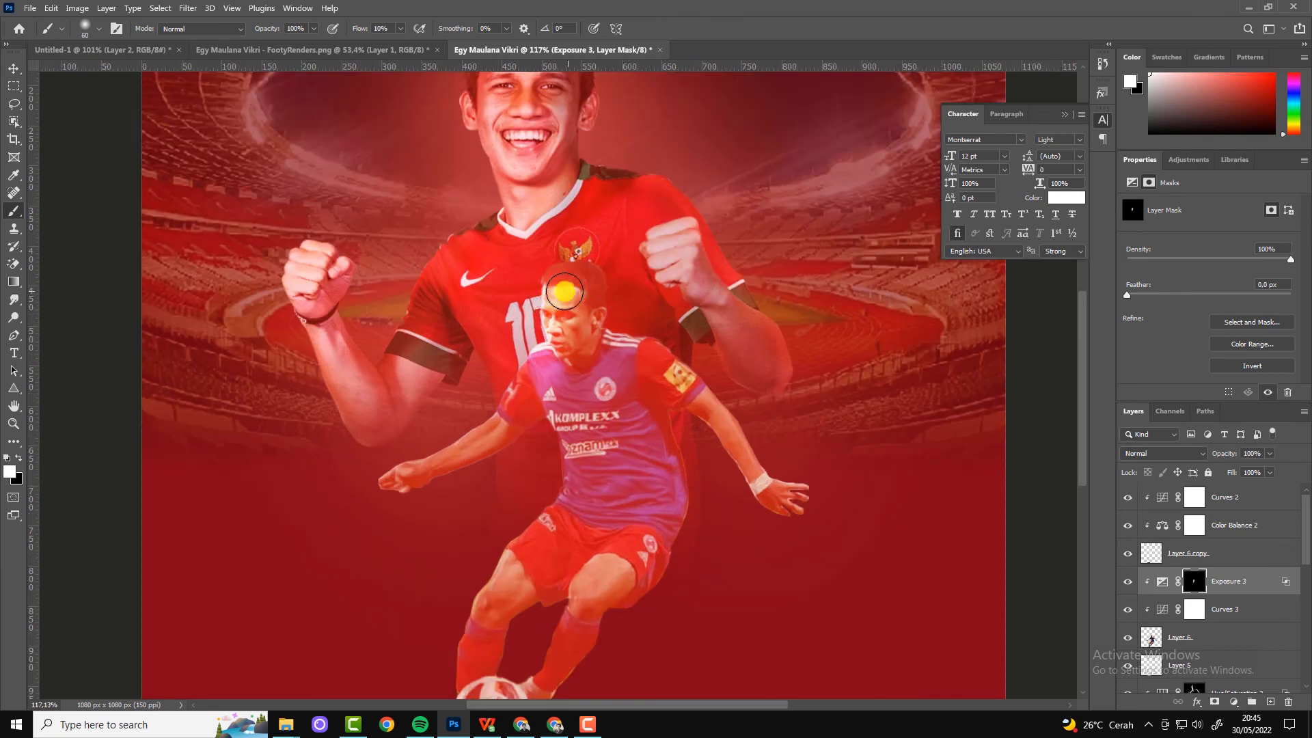
{"action": "left_click_drag", "start_coordinate": [564, 291], "coordinate": [343, 483]}
{"action": "key", "text": "bracketleft"}
{"action": "key", "text": "bracketleft"}
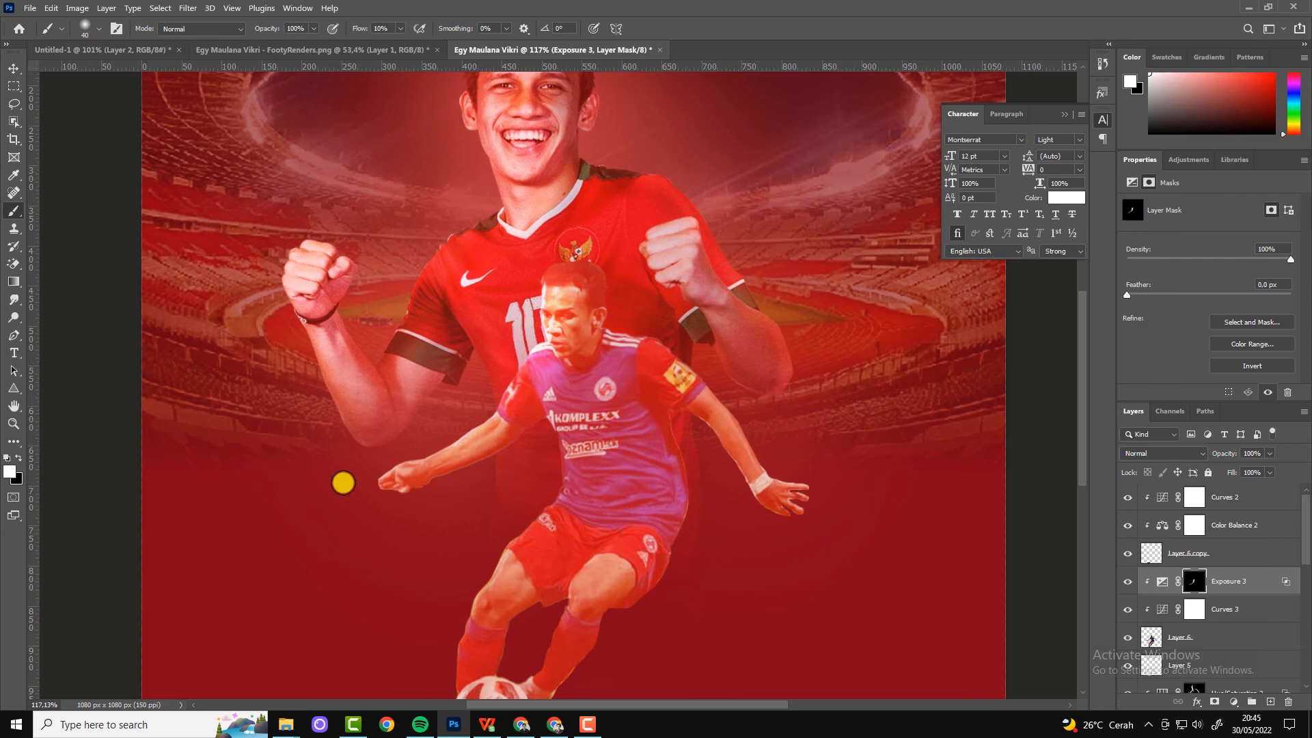
{"action": "mouse_move", "coordinate": [647, 317]}
{"action": "left_mouse_down"}
{"action": "mouse_move", "coordinate": [781, 489]}
{"action": "mouse_move", "coordinate": [581, 510]}
{"action": "mouse_move", "coordinate": [572, 410]}
{"action": "mouse_move", "coordinate": [548, 513]}
{"action": "mouse_move", "coordinate": [458, 644]}
{"action": "mouse_move", "coordinate": [545, 598]}
{"action": "left_mouse_up"}
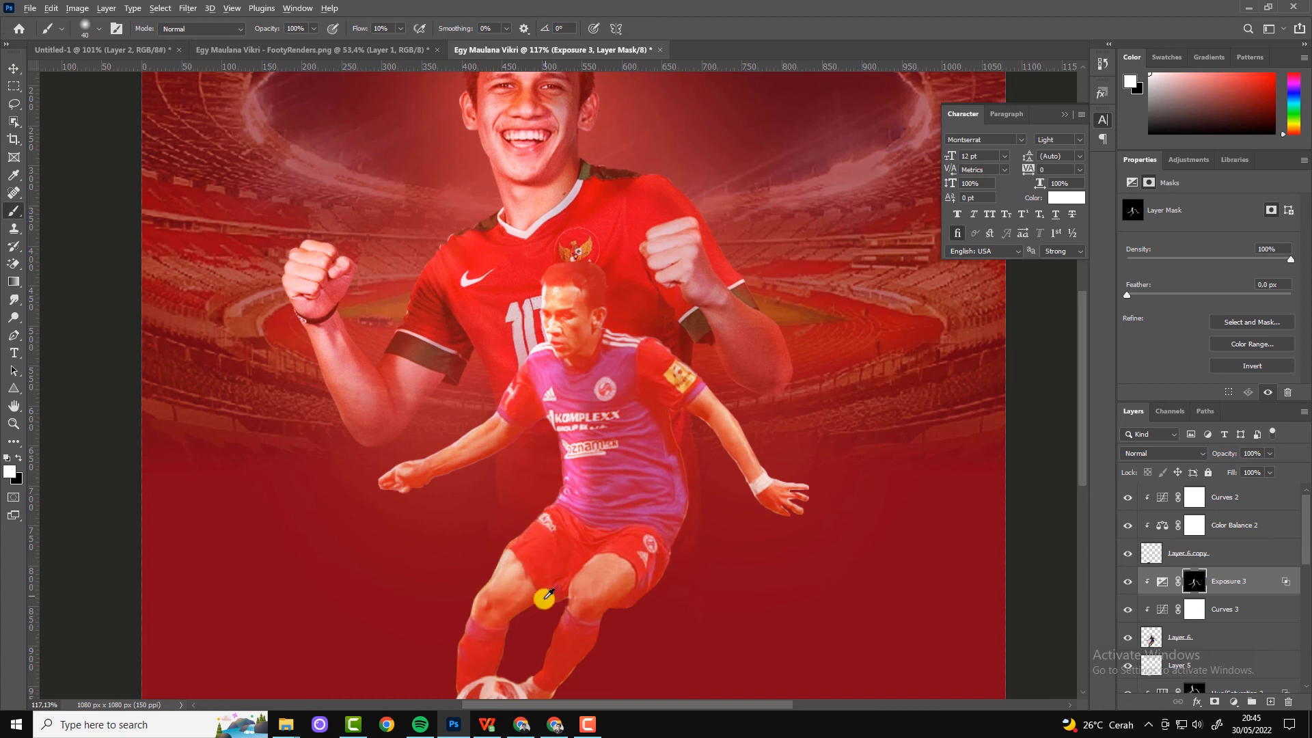
Step: Brush Exposure highlights onto the player's shorts, knee, face and lower leg
{"action": "scroll", "coordinate": [519, 622], "scroll_direction": "down", "scroll_amount": 1}
{"action": "scroll", "coordinate": [488, 594], "scroll_direction": "down", "scroll_amount": 1}
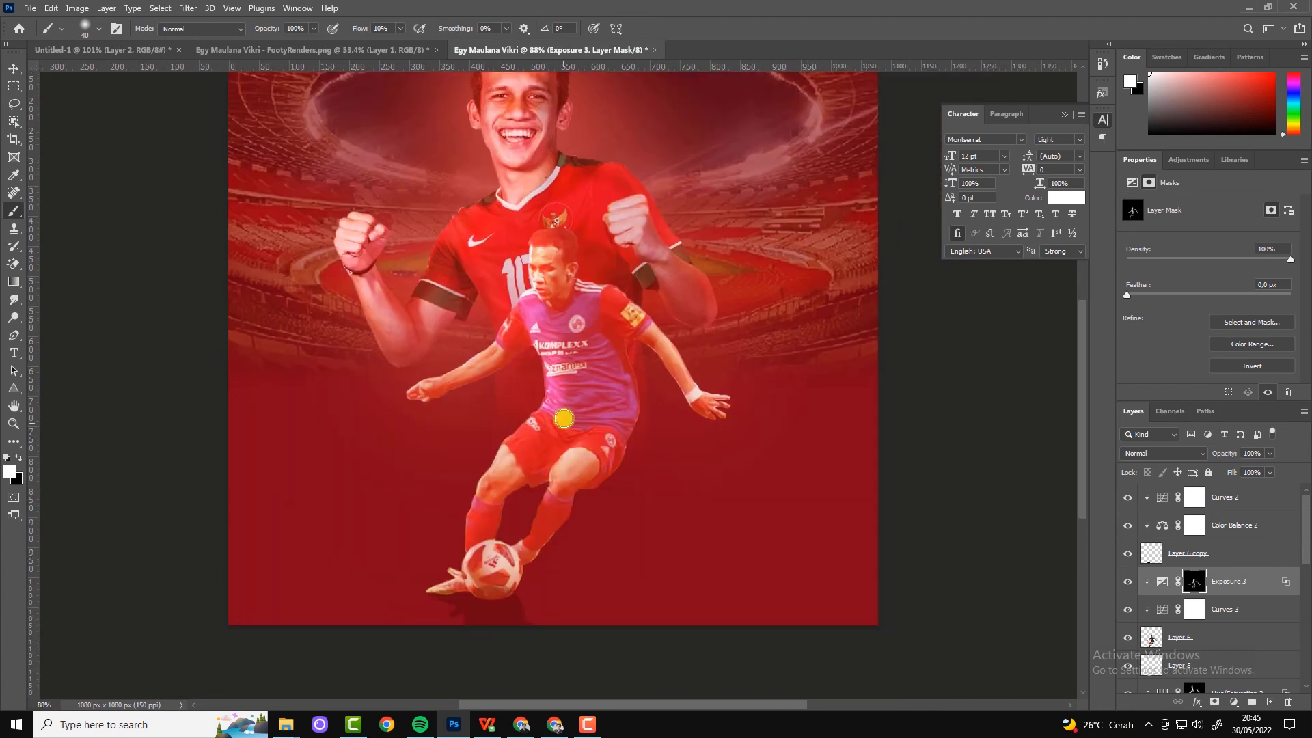
{"action": "mouse_move", "coordinate": [564, 419]}
{"action": "left_mouse_down"}
{"action": "mouse_move", "coordinate": [562, 503]}
{"action": "mouse_move", "coordinate": [504, 551]}
{"action": "mouse_move", "coordinate": [518, 544]}
{"action": "mouse_move", "coordinate": [496, 542]}
{"action": "left_mouse_up"}
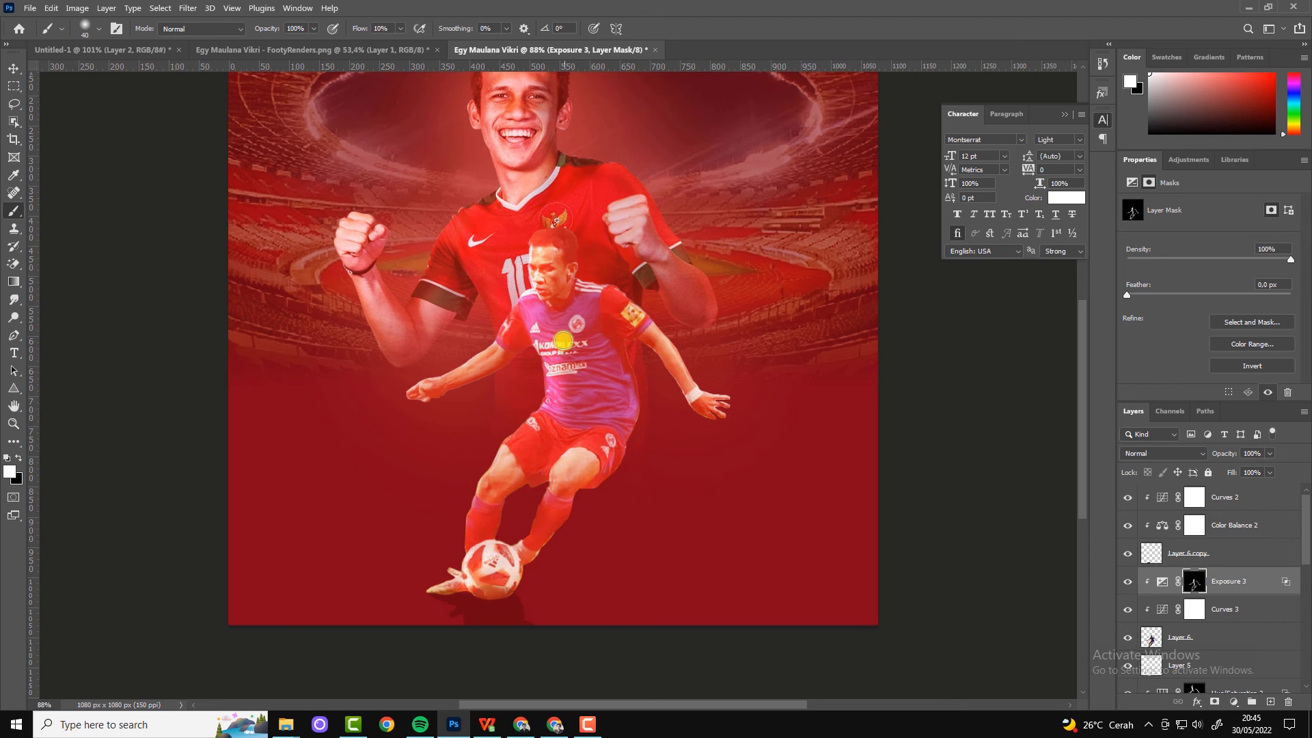
{"action": "left_click_drag", "start_coordinate": [551, 293], "coordinate": [526, 311]}
{"action": "left_click_drag", "start_coordinate": [502, 466], "coordinate": [426, 595]}
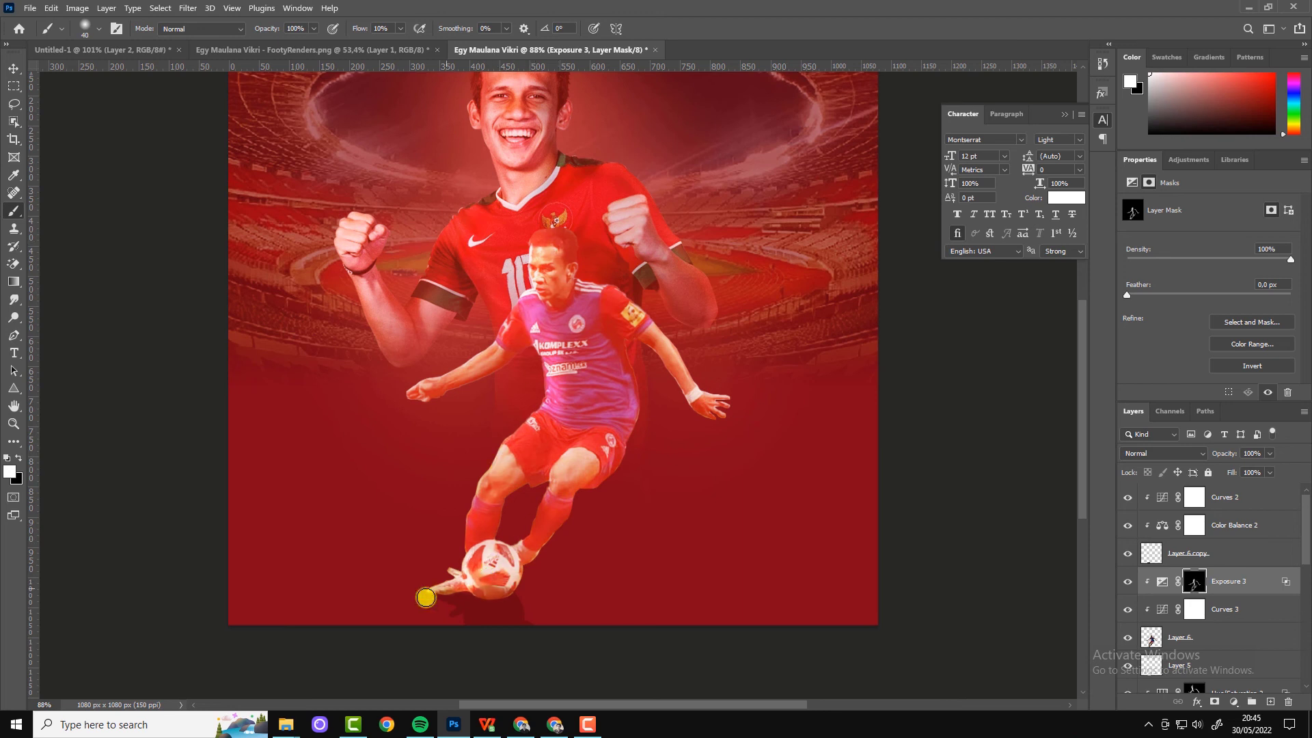
{"action": "scroll", "coordinate": [624, 537], "scroll_direction": "down", "scroll_amount": 2}
{"action": "scroll", "coordinate": [561, 360], "scroll_direction": "down", "scroll_amount": 2}
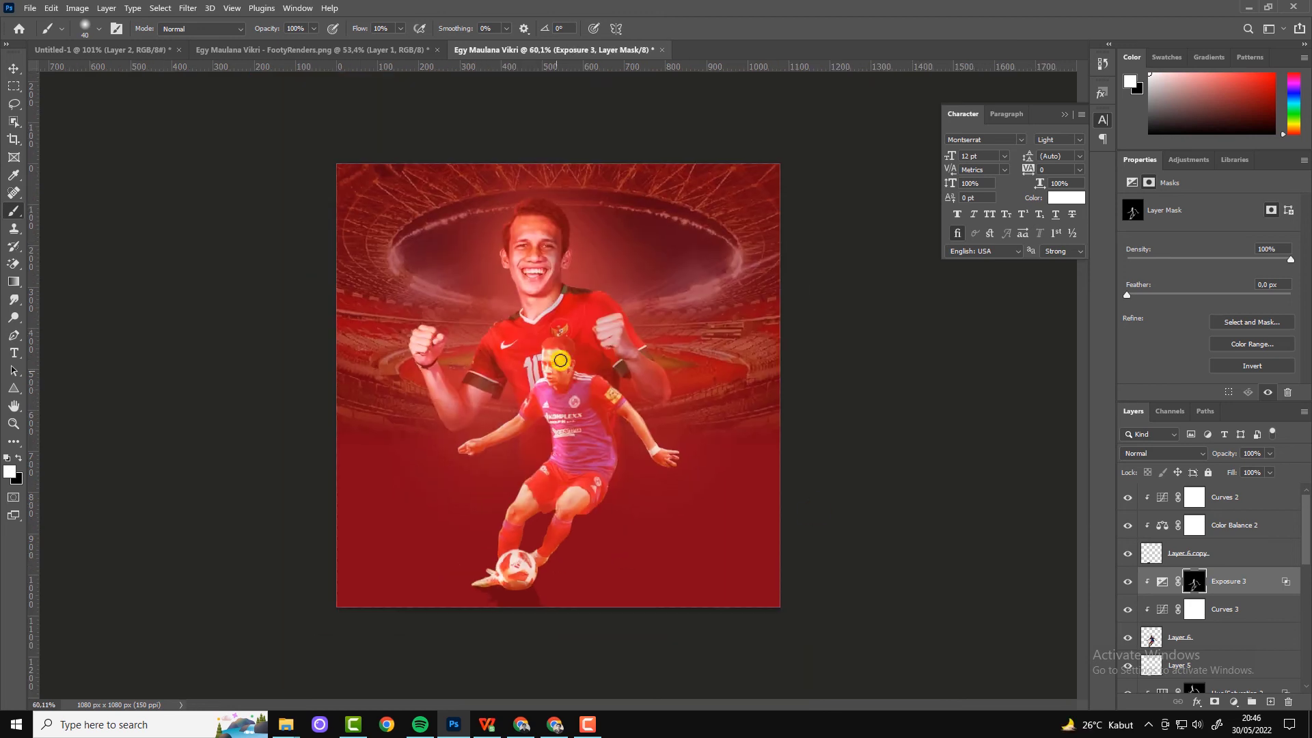
{"action": "left_click", "coordinate": [15, 67]}
{"action": "scroll", "coordinate": [639, 444], "scroll_direction": "up", "scroll_amount": 2}
Step: Select Layer 6 and add a Brightness/Contrast layer with Brightness +6
{"action": "scroll", "coordinate": [572, 478], "scroll_direction": "up", "scroll_amount": 1}
{"action": "left_click", "coordinate": [595, 482]}
{"action": "scroll", "coordinate": [602, 484], "scroll_direction": "down", "scroll_amount": 2}
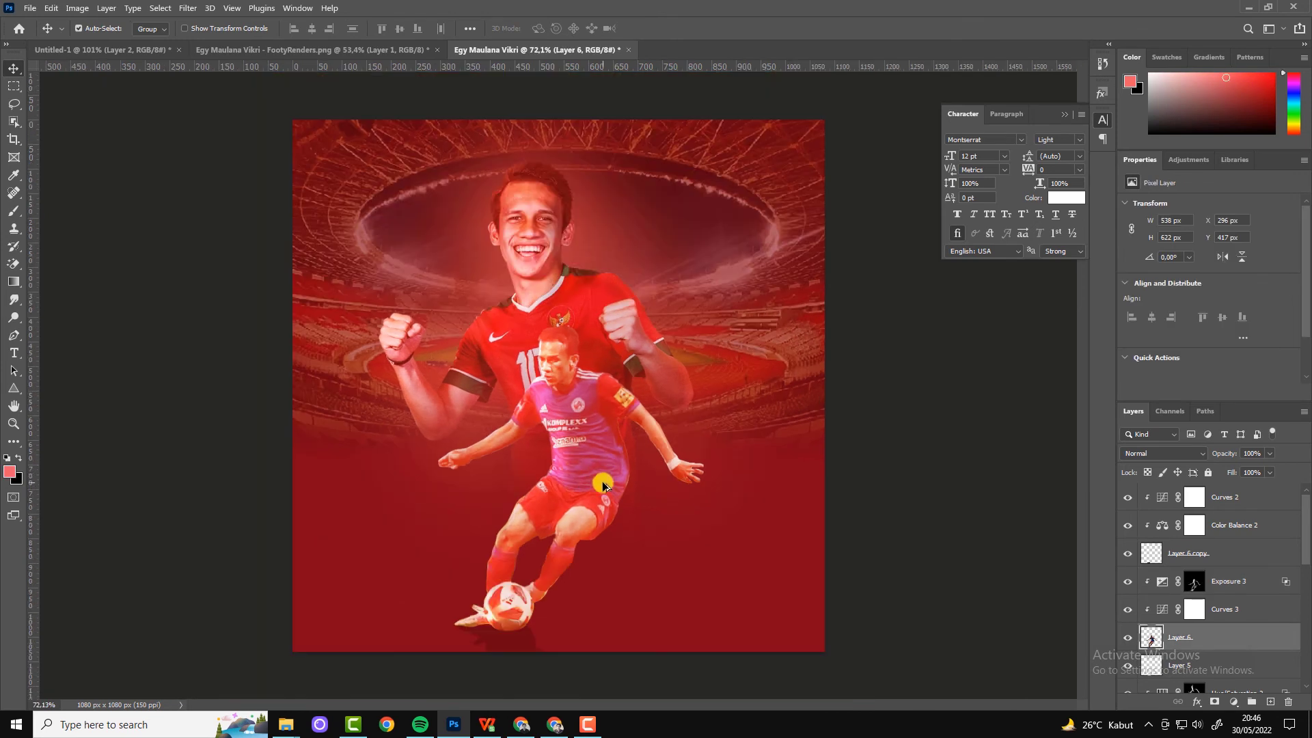
{"action": "left_click", "coordinate": [1230, 704]}
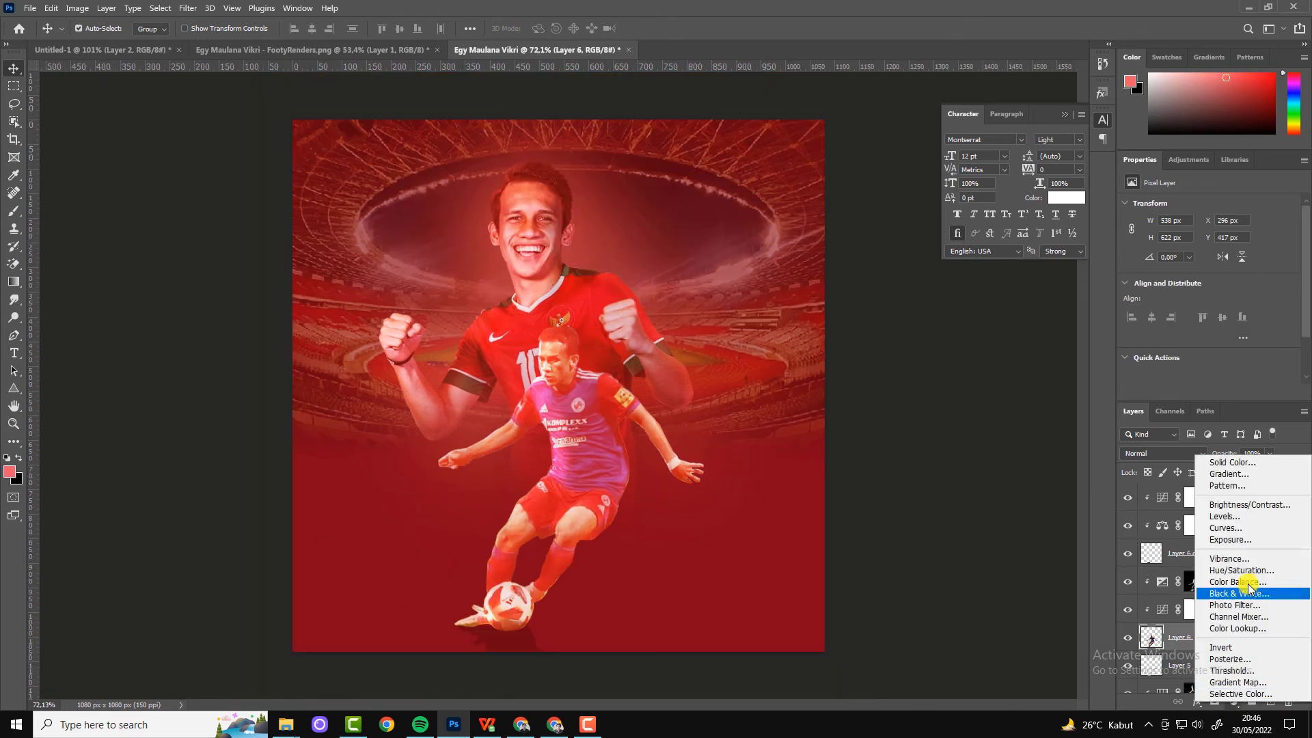
{"action": "left_click", "coordinate": [1248, 505]}
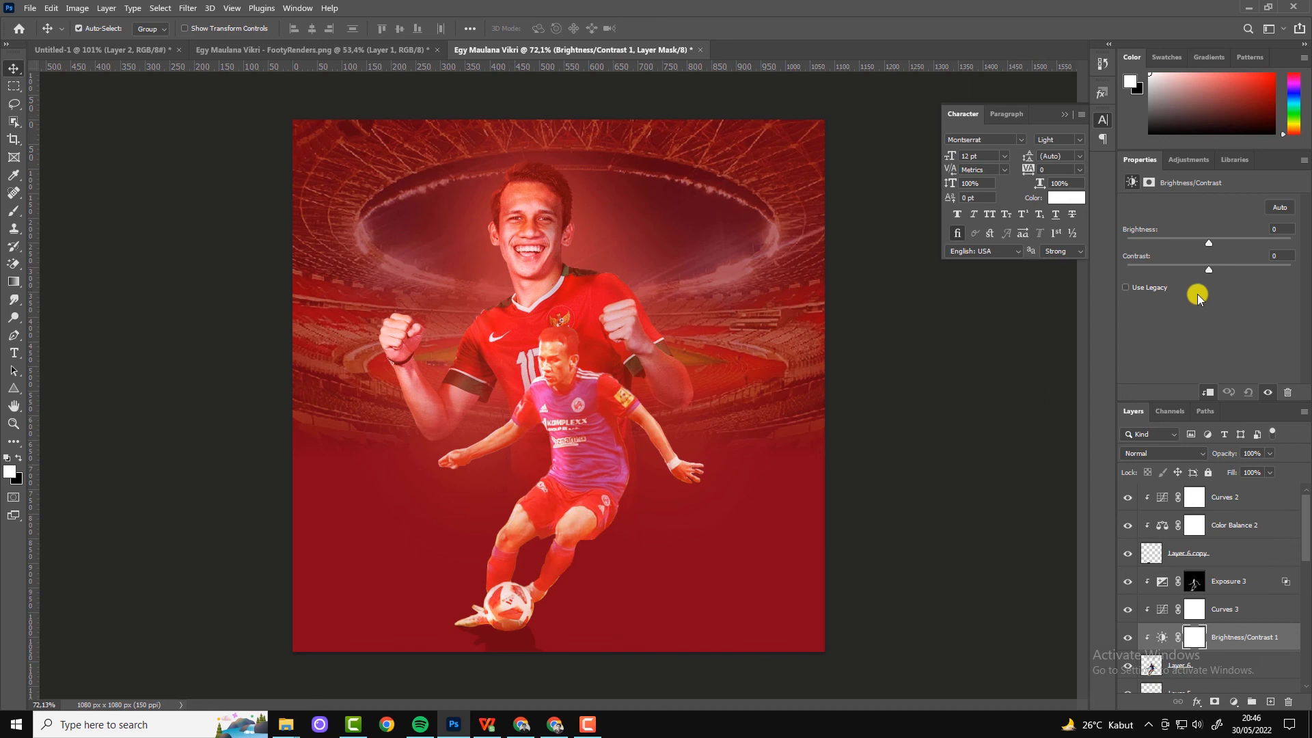
{"action": "left_click_drag", "start_coordinate": [1211, 243], "coordinate": [1213, 244]}
Step: Add Curves 4 in Linear Dodge (Add) at about 33% opacity, with Blend If sparing dark tones
{"action": "left_click", "coordinate": [1234, 704]}
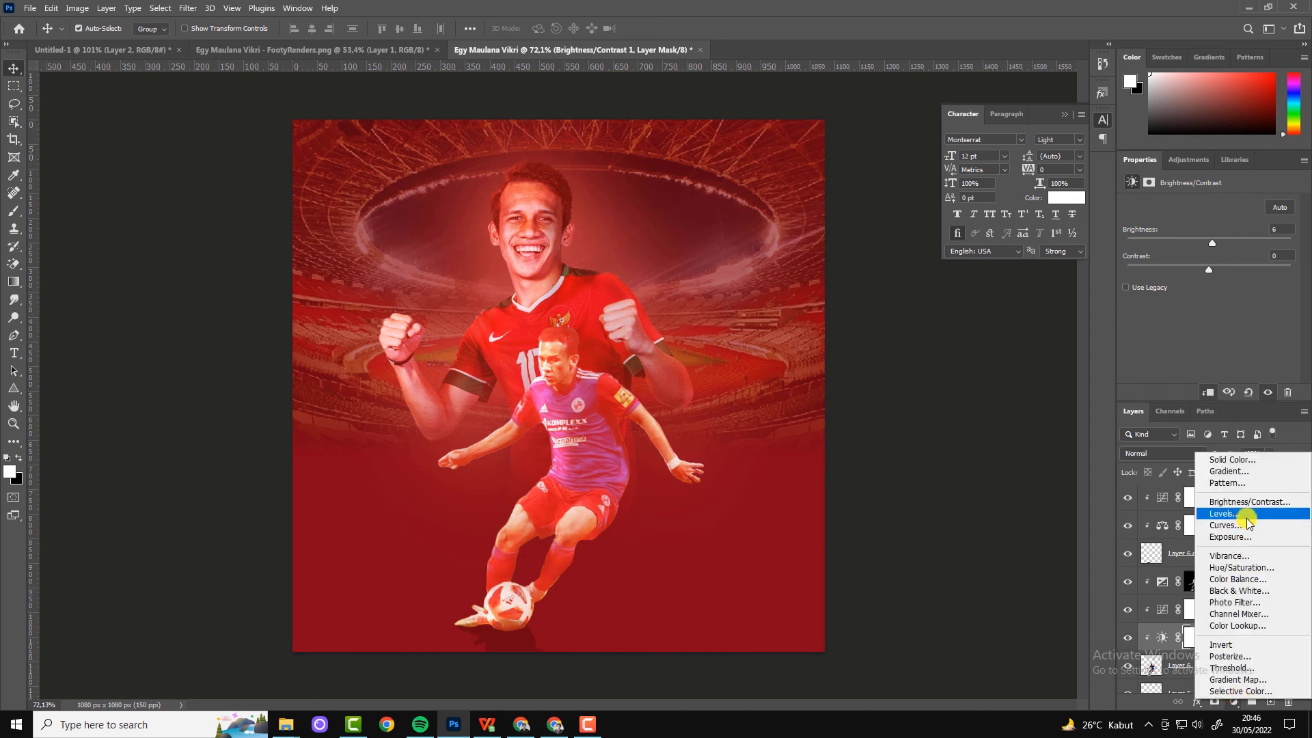
{"action": "left_click", "coordinate": [1244, 529]}
{"action": "left_click_drag", "start_coordinate": [1223, 307], "coordinate": [1233, 318]}
{"action": "double_click", "coordinate": [1280, 642]}
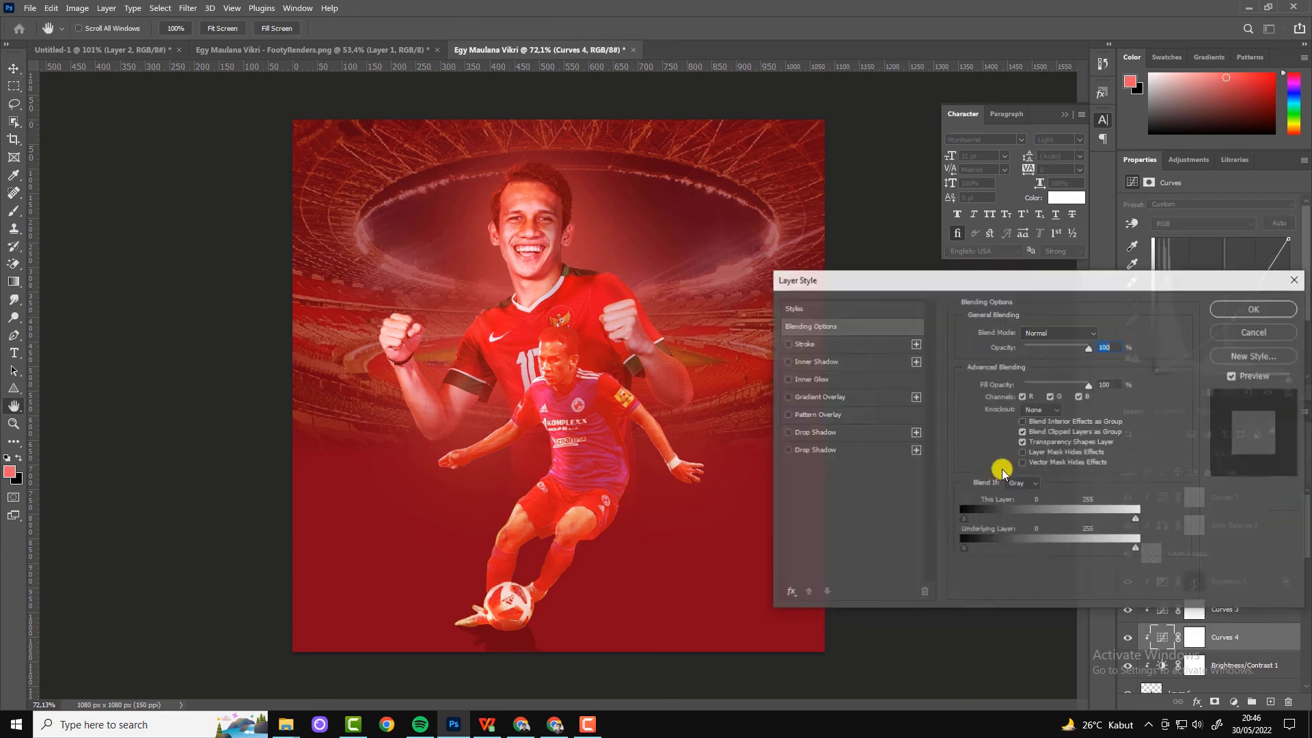
{"action": "mouse_move", "coordinate": [993, 549]}
{"action": "left_mouse_down"}
{"action": "mouse_move", "coordinate": [948, 553]}
{"action": "mouse_move", "coordinate": [1004, 549]}
{"action": "left_mouse_up"}
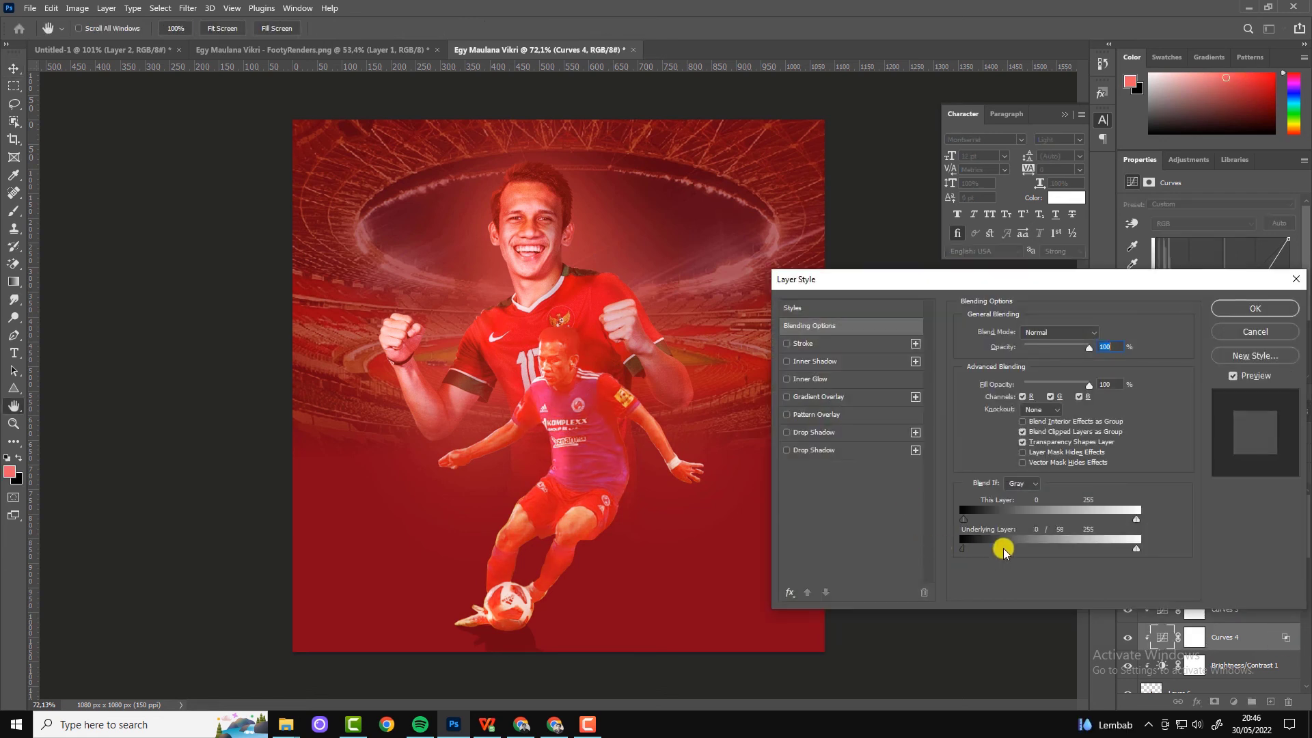
{"action": "left_click", "coordinate": [1075, 332]}
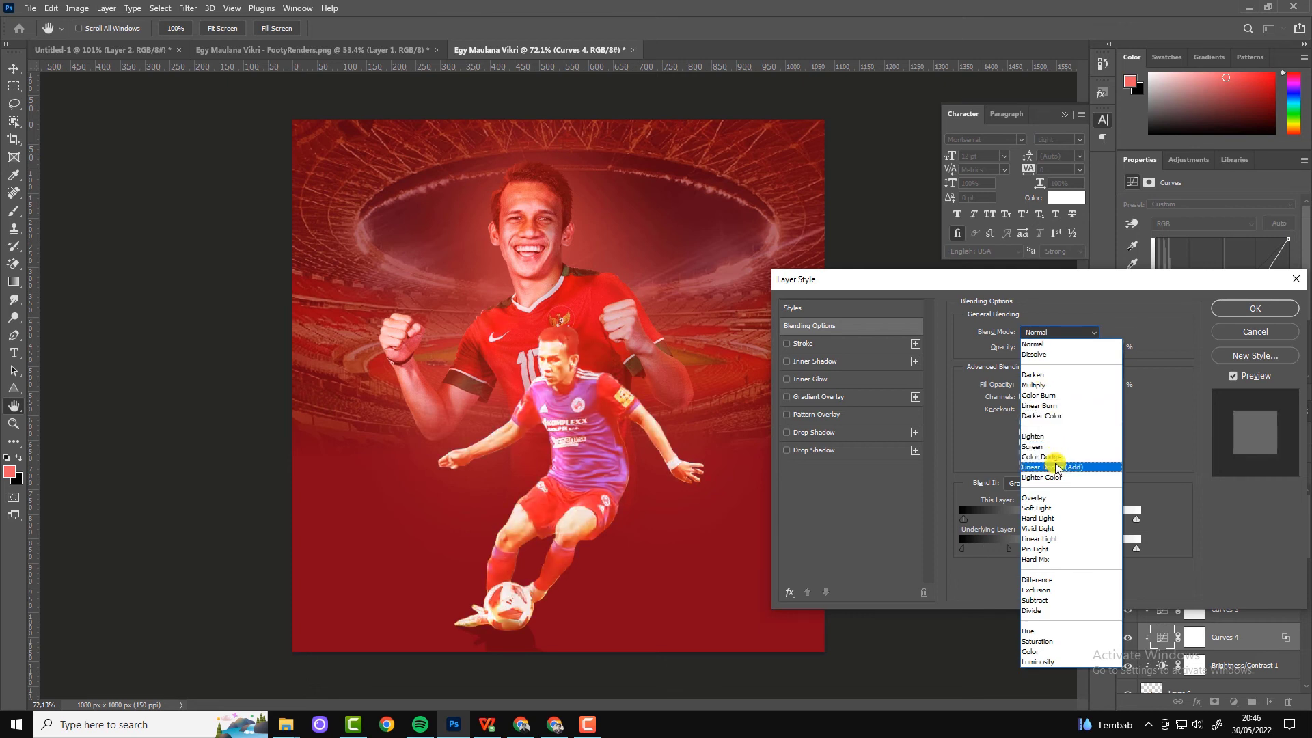
{"action": "left_click", "coordinate": [1058, 468]}
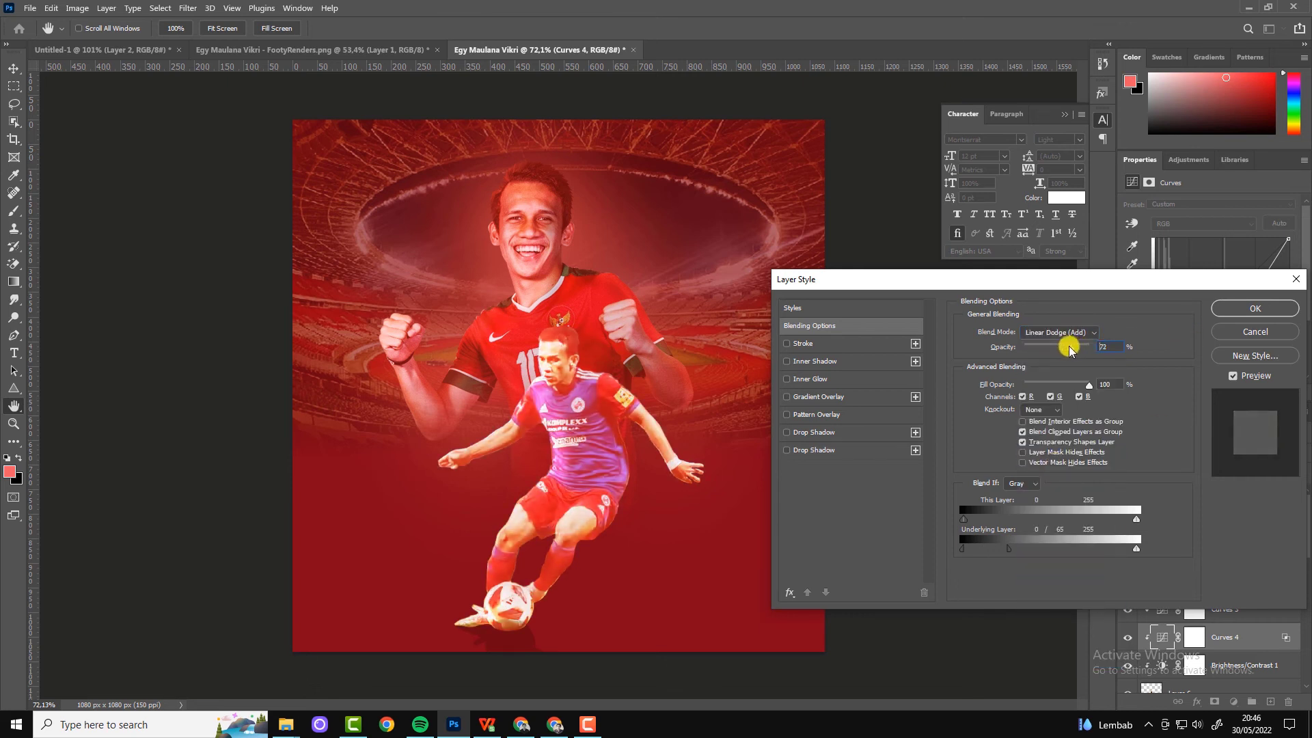
{"action": "left_click_drag", "start_coordinate": [1070, 350], "coordinate": [1046, 351]}
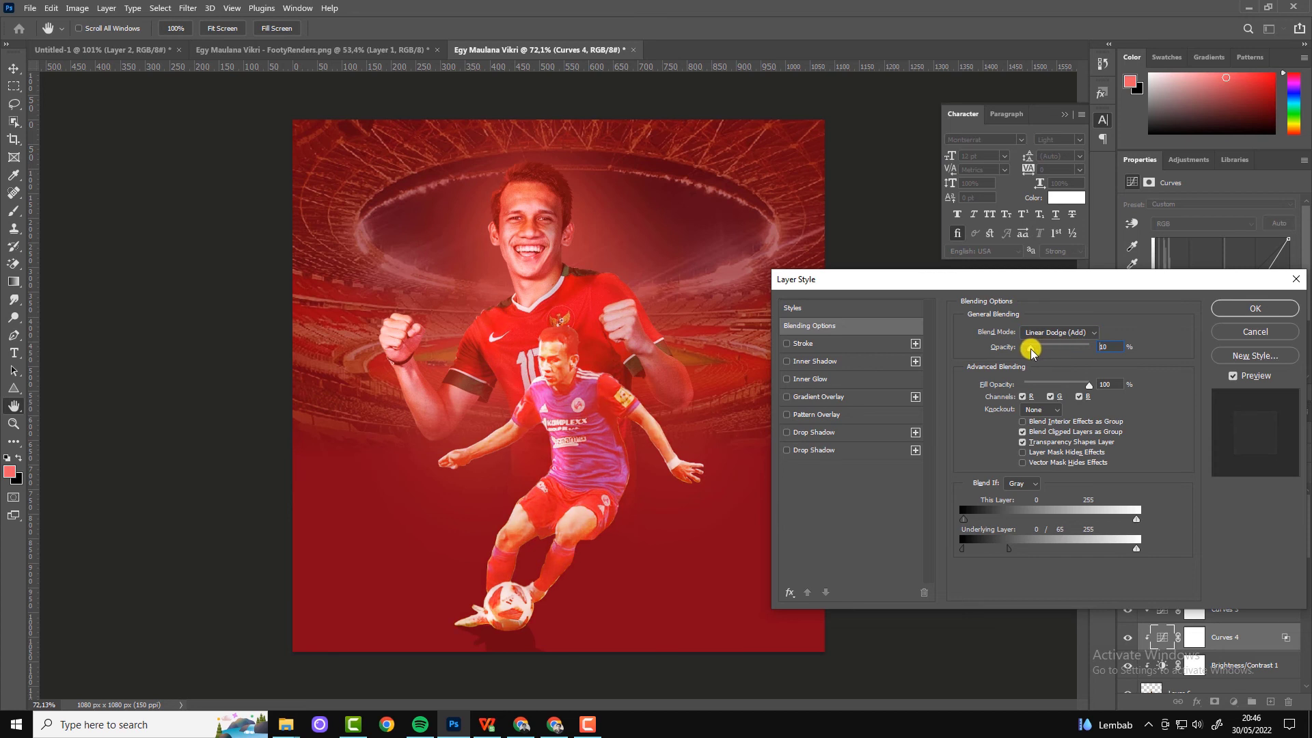
{"action": "left_click", "coordinate": [1237, 309]}
{"action": "key", "text": "v"}
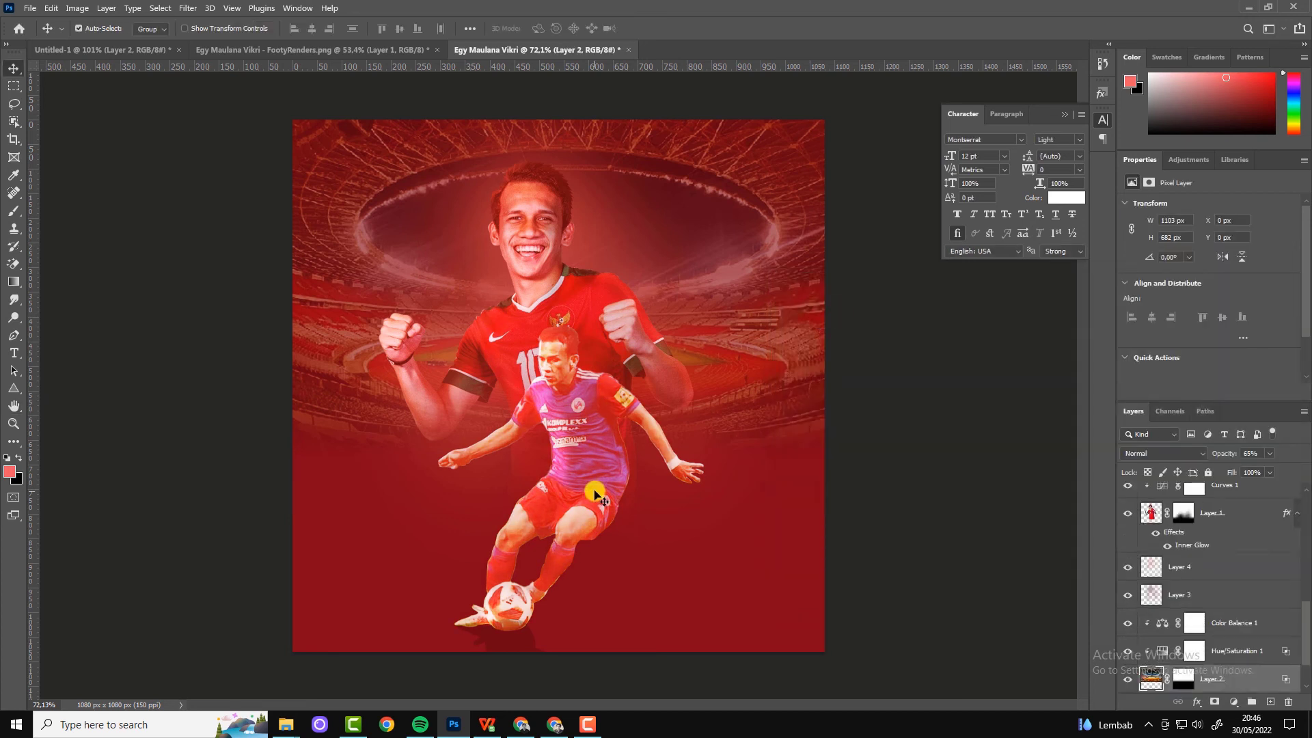
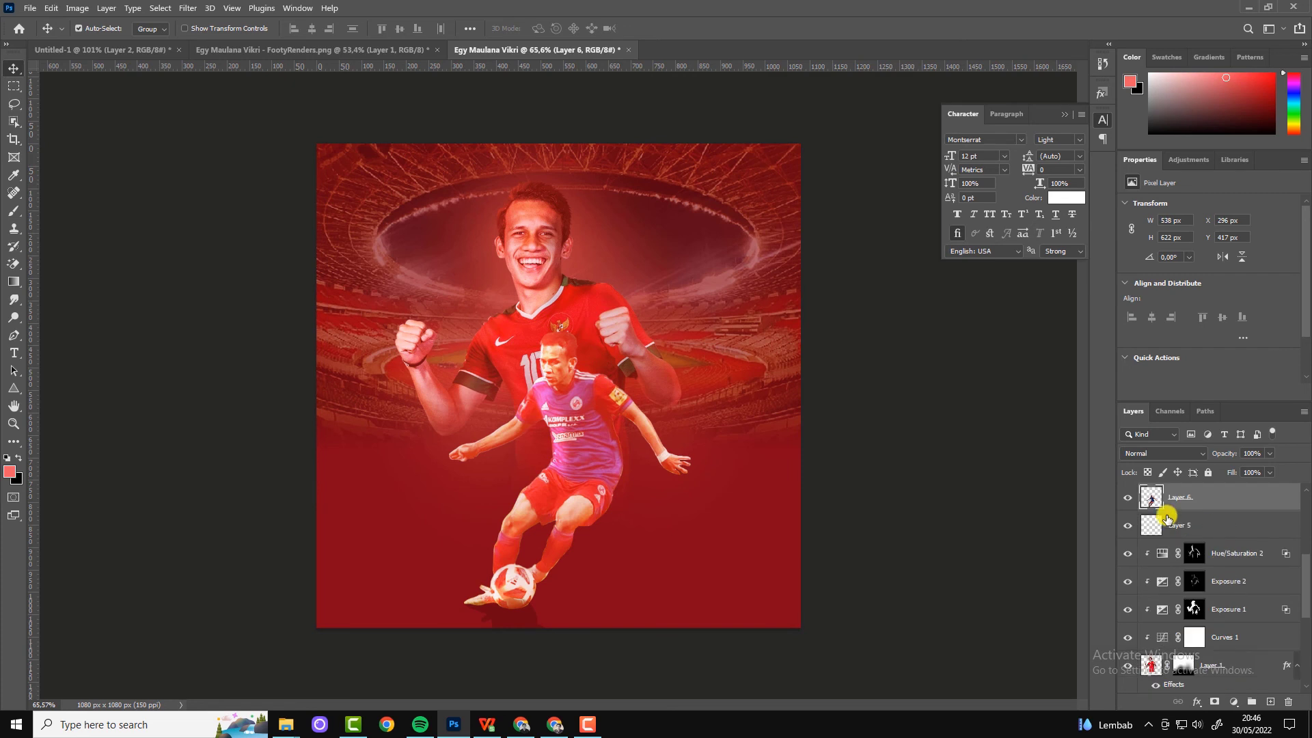
Step: Select Layer 5 and sample the dark red from the poster
{"action": "left_click", "coordinate": [1128, 498]}
{"action": "left_click", "coordinate": [1203, 526]}
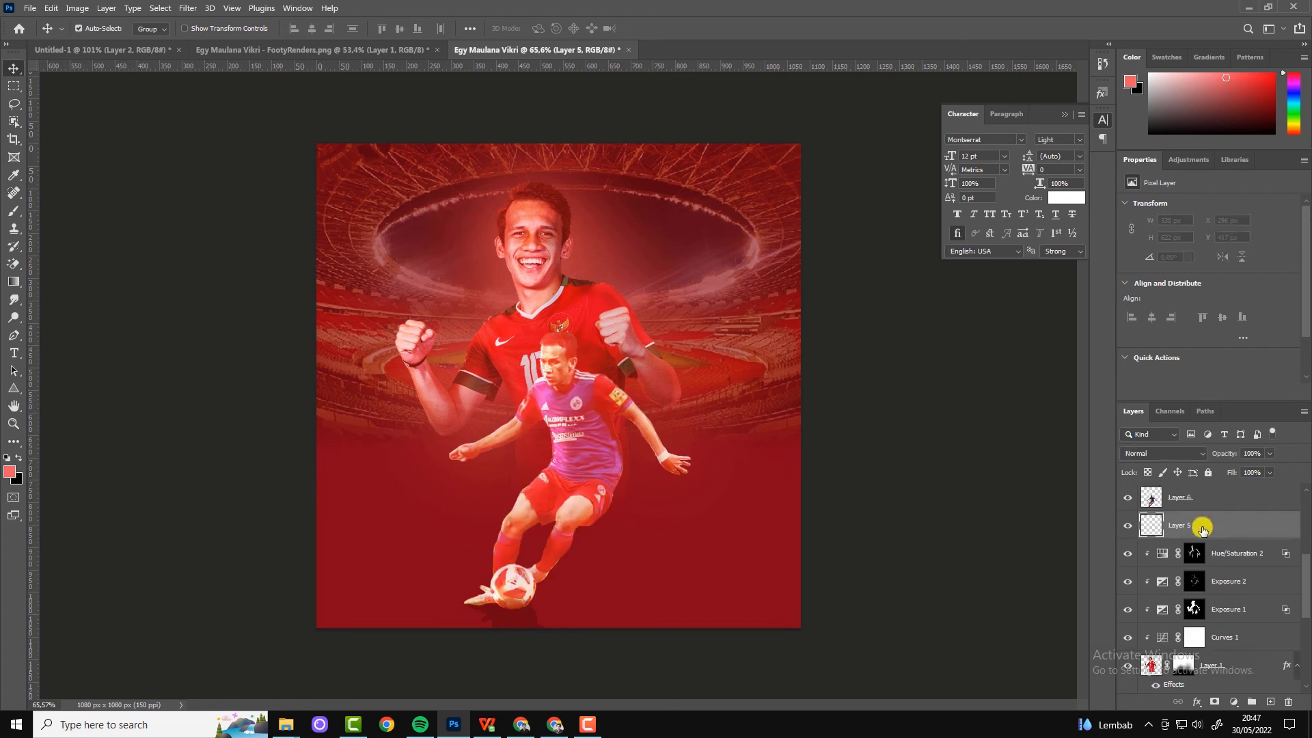
{"action": "left_click", "coordinate": [14, 214]}
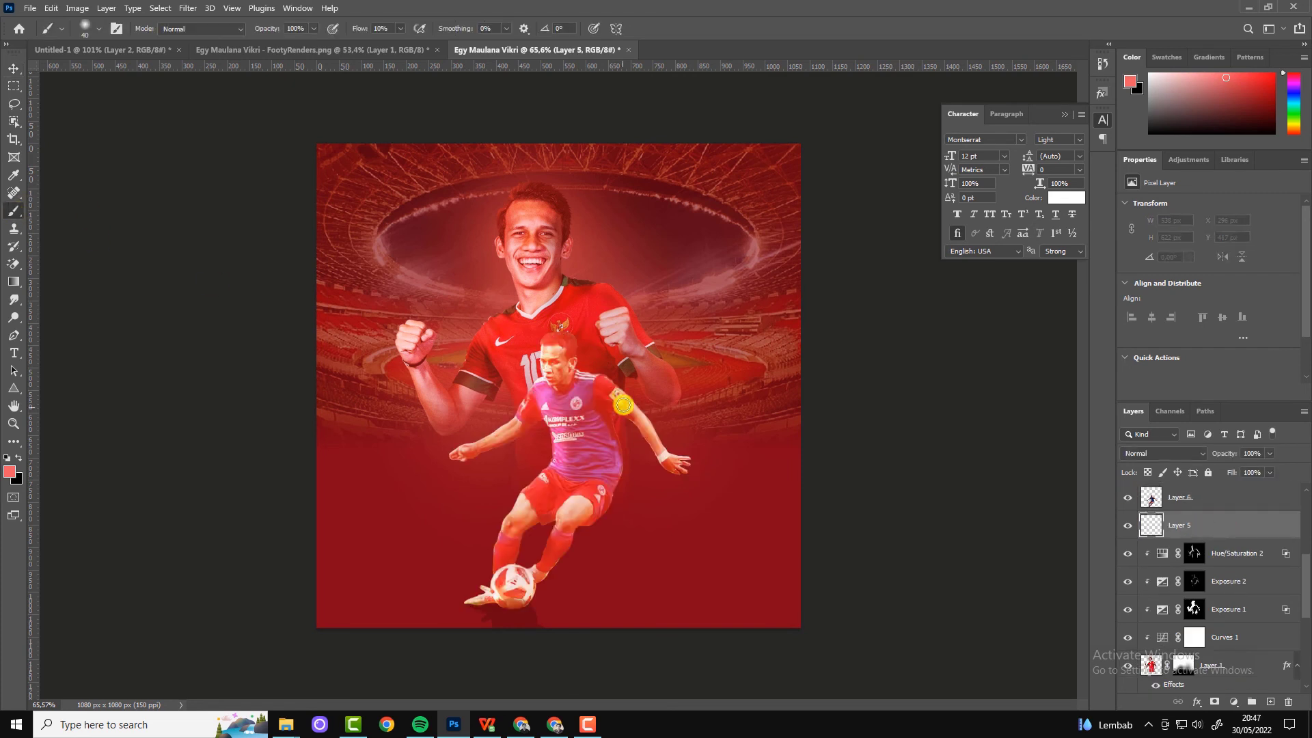
{"action": "left_click", "coordinate": [13, 176]}
{"action": "left_click", "coordinate": [391, 397]}
Step: Paint faint dark red across the lower poster with a 300 px brush
{"action": "left_click", "coordinate": [15, 213]}
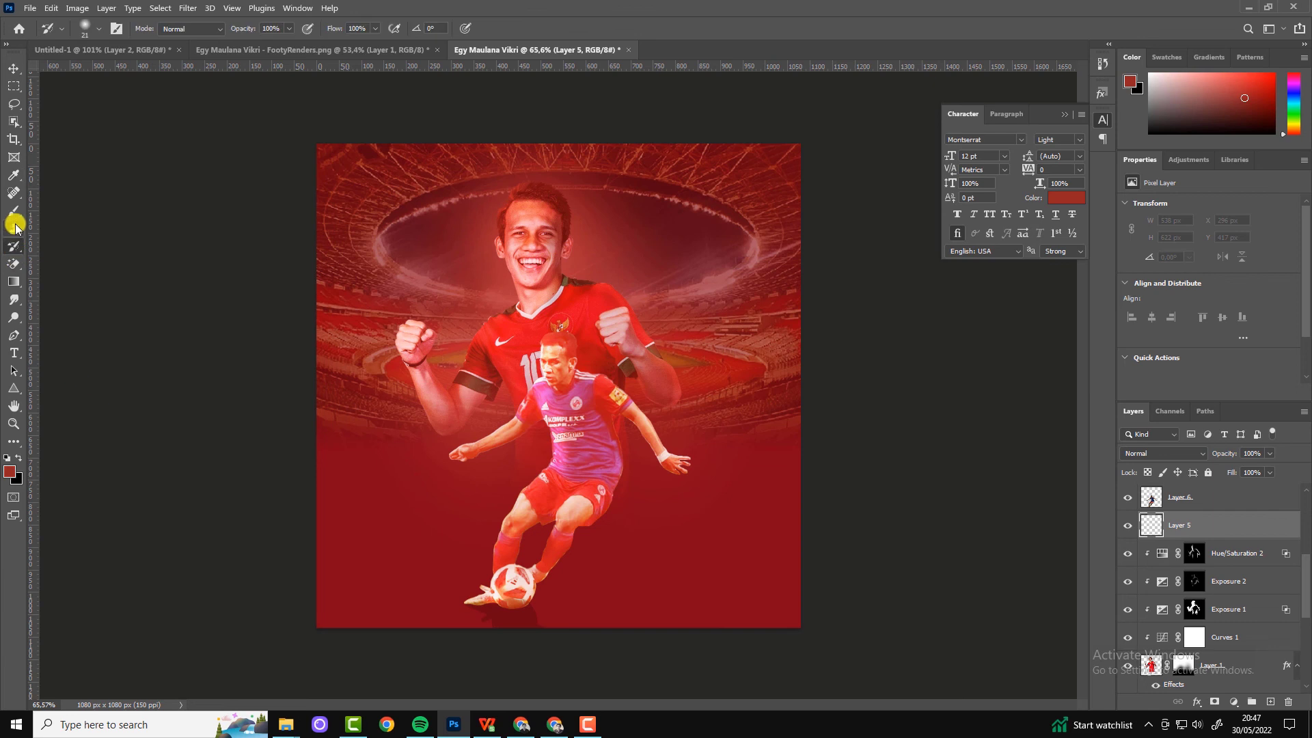
{"action": "key", "text": "bracketright"}
{"action": "key", "text": "bracketright"}
{"action": "key", "text": "bracketright"}
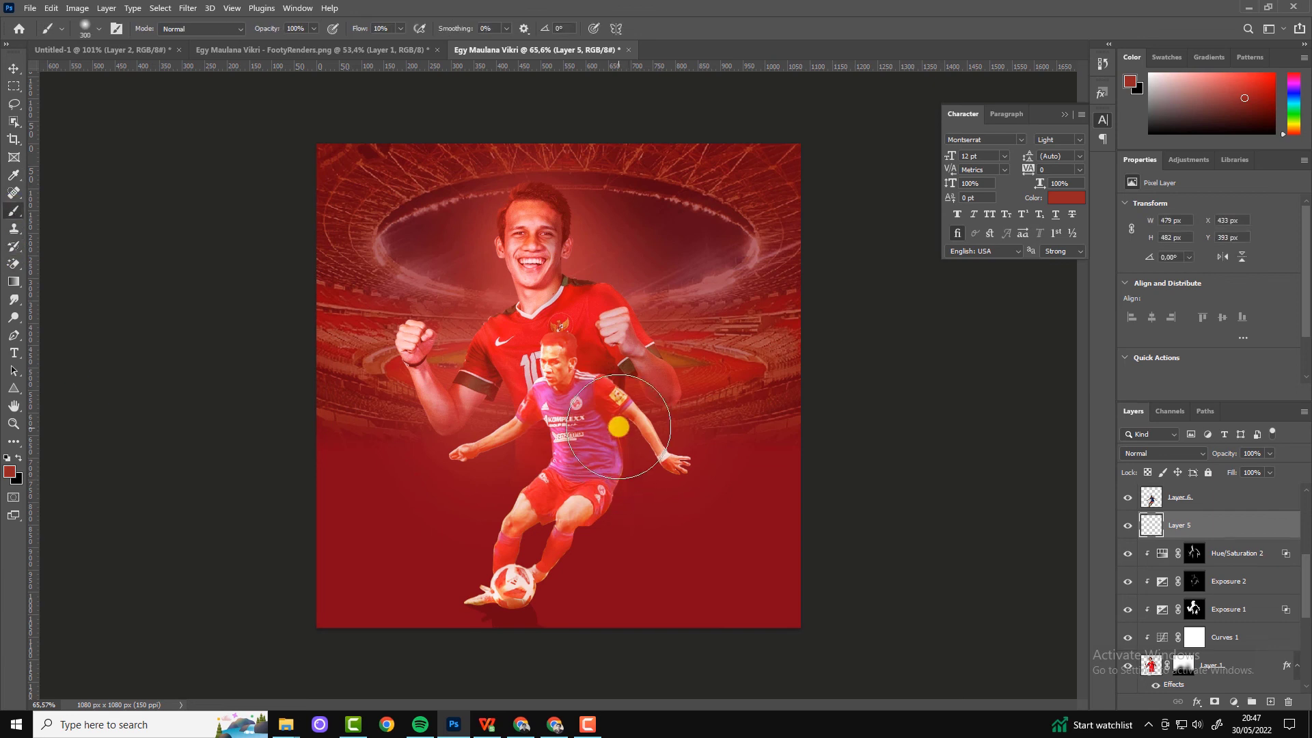
{"action": "mouse_move", "coordinate": [554, 383]}
{"action": "left_mouse_down"}
{"action": "mouse_move", "coordinate": [448, 550]}
{"action": "mouse_move", "coordinate": [665, 393]}
{"action": "mouse_move", "coordinate": [685, 411]}
{"action": "mouse_move", "coordinate": [739, 580]}
{"action": "left_mouse_up"}
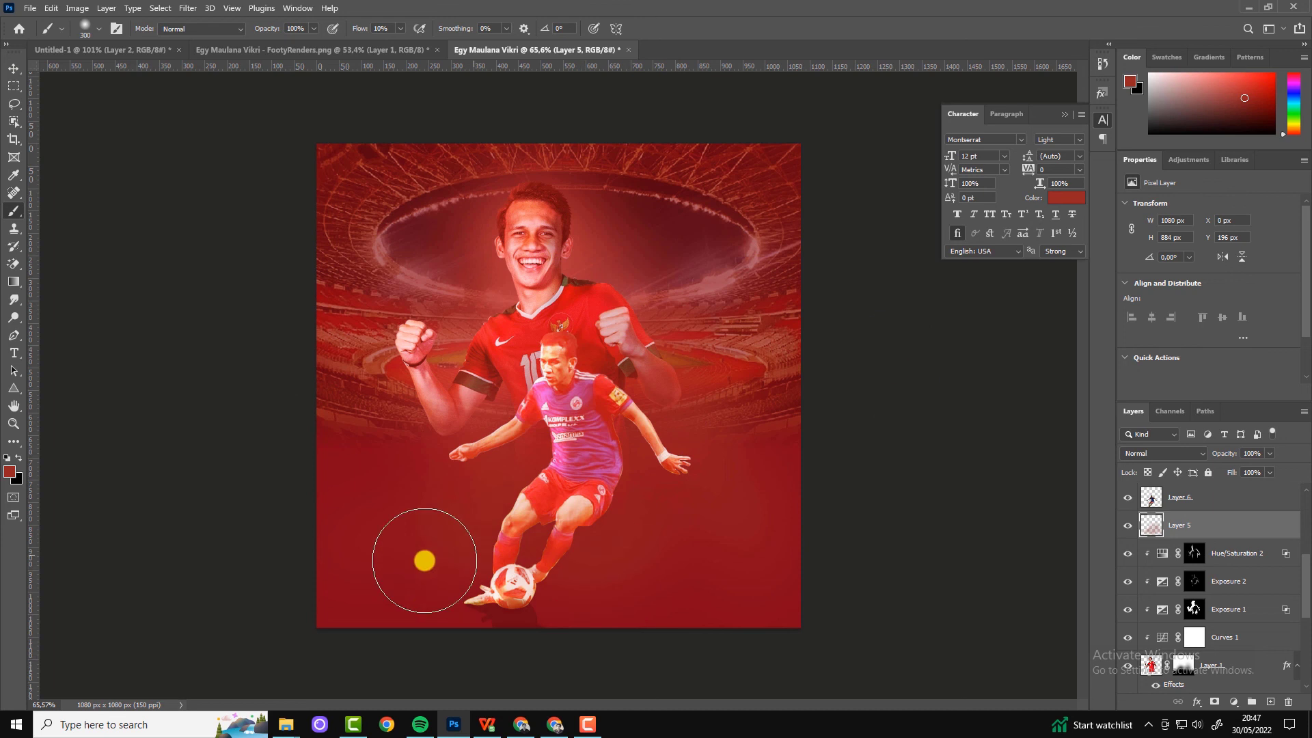
{"action": "key", "text": "v"}
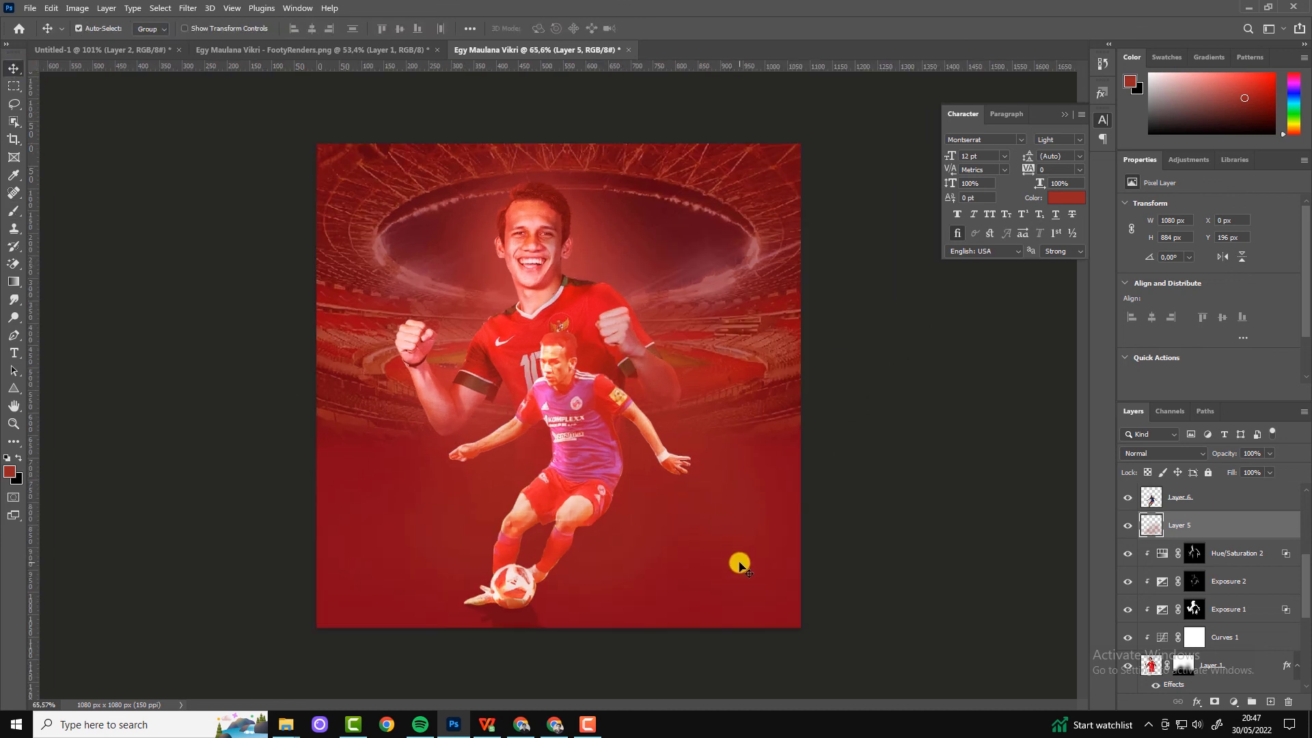
{"action": "scroll", "coordinate": [634, 335], "scroll_direction": "up", "scroll_amount": 1}
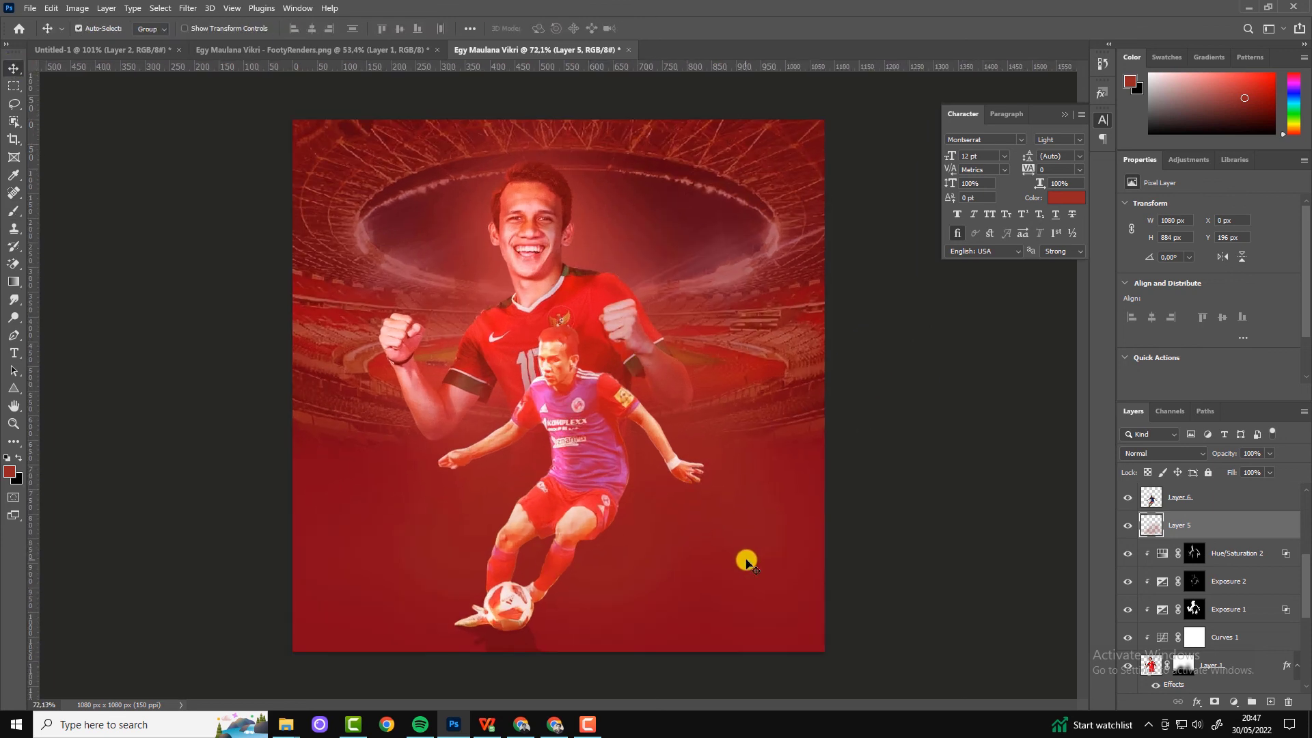
{"action": "scroll", "coordinate": [1253, 533], "scroll_direction": "up", "scroll_amount": 3}
Step: Group all layers from Curves 2 down to Color Fill 1 into Group 1
{"action": "left_click", "coordinate": [1273, 503]}
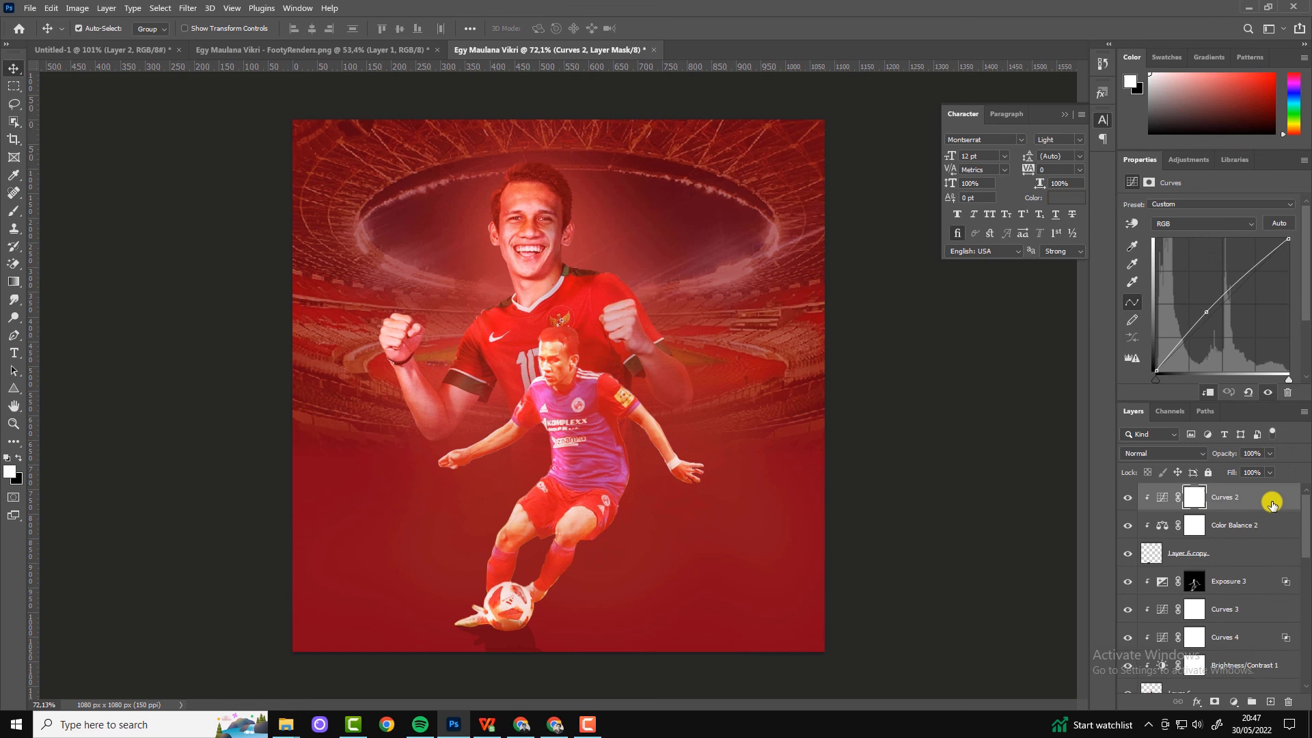
{"action": "scroll", "coordinate": [1233, 642], "scroll_direction": "down", "scroll_amount": 5}
{"action": "left_click", "coordinate": [1243, 651], "text": "shift"}
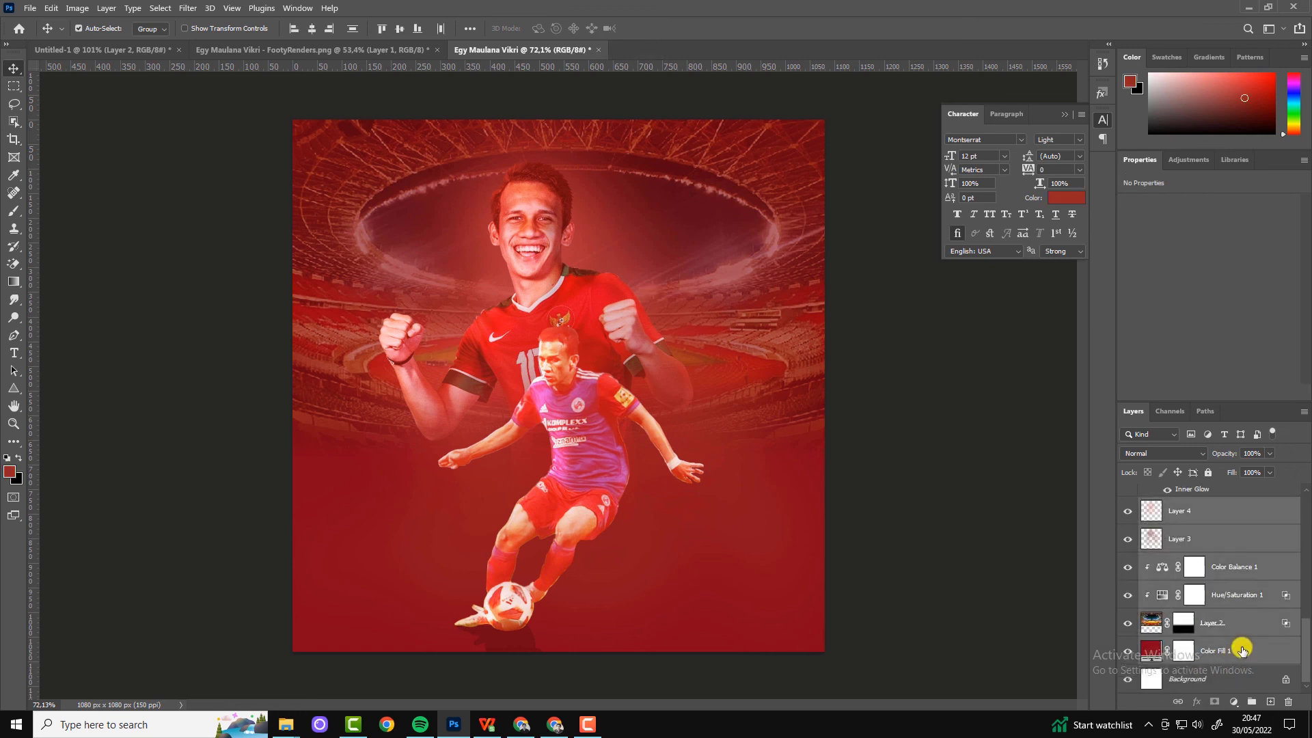
{"action": "key", "text": "ctrl+g"}
{"action": "left_click", "coordinate": [1127, 492]}
{"action": "scroll", "coordinate": [555, 358], "scroll_direction": "down", "scroll_amount": 1}
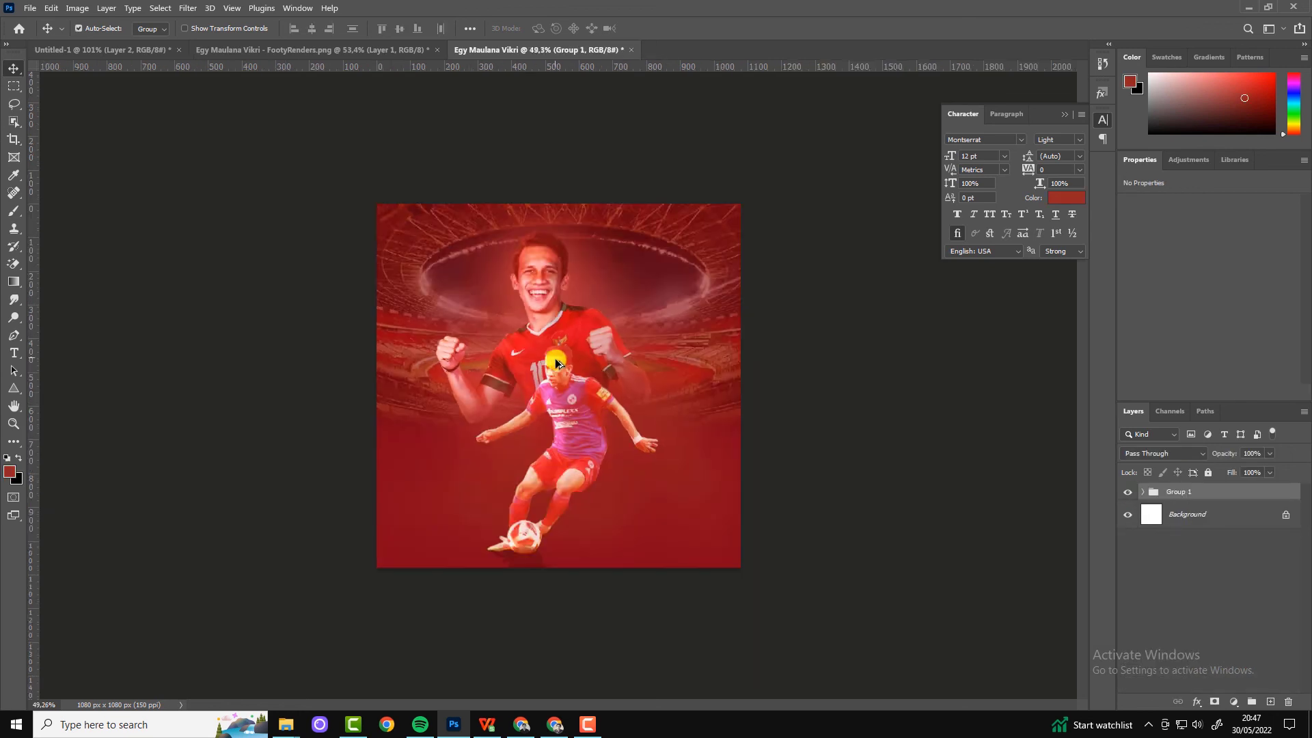
Step: Add a clipped EdgyAmber Color Lookup in Overlay at 18%, plus an empty layer above
{"action": "left_click", "coordinate": [1233, 702]}
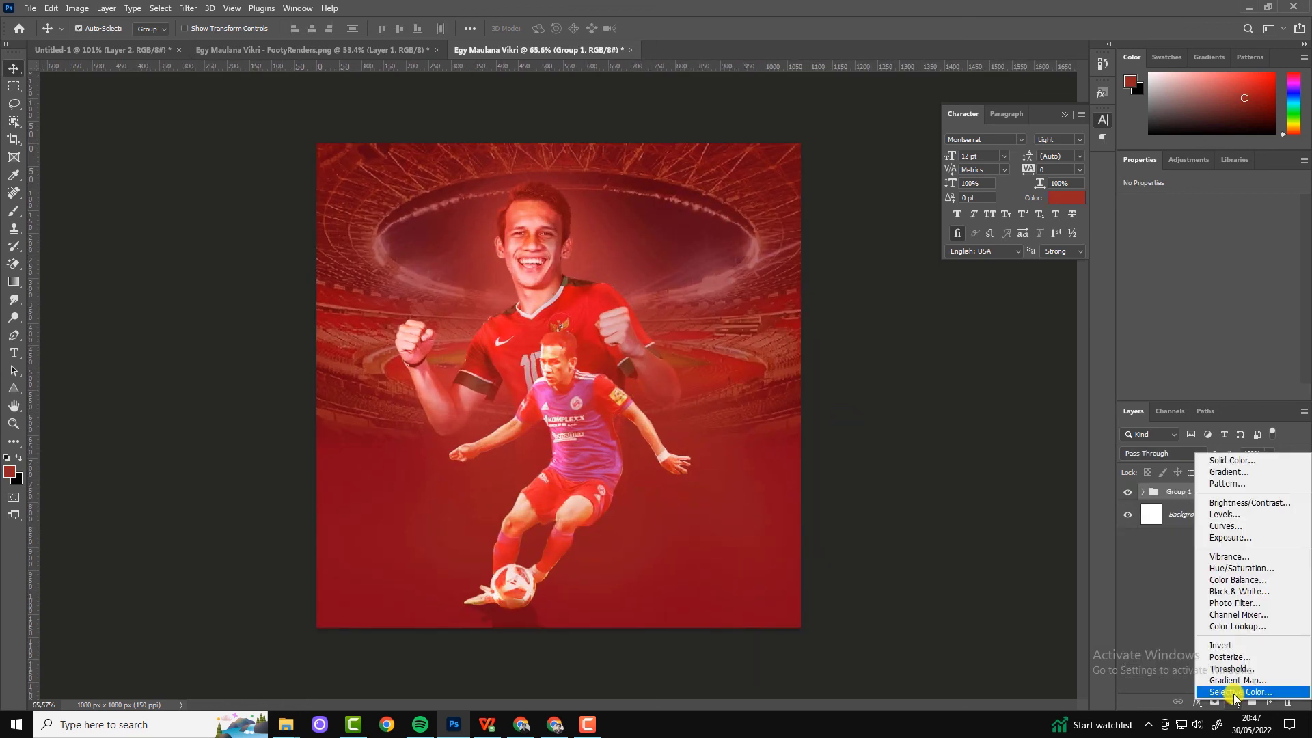
{"action": "left_click", "coordinate": [1235, 626]}
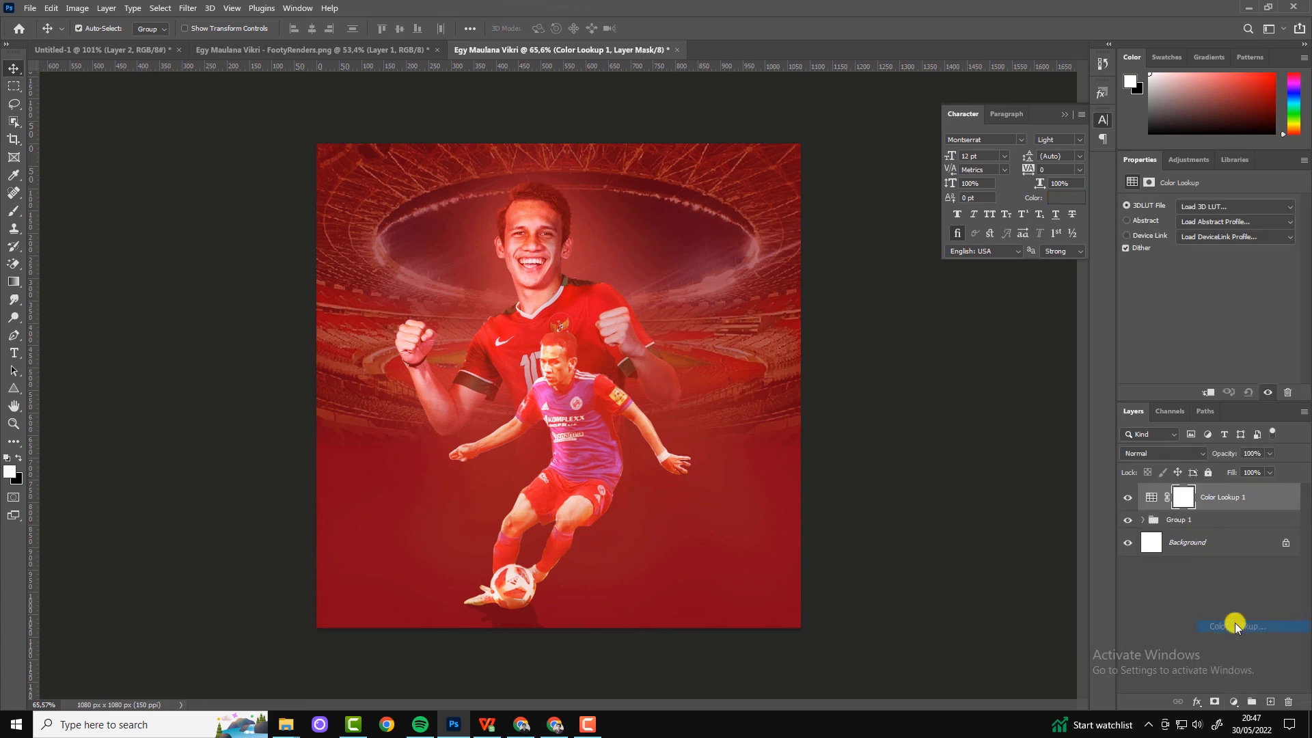
{"action": "left_click", "coordinate": [1208, 392]}
{"action": "left_click", "coordinate": [1220, 207]}
{"action": "left_click", "coordinate": [1204, 227]}
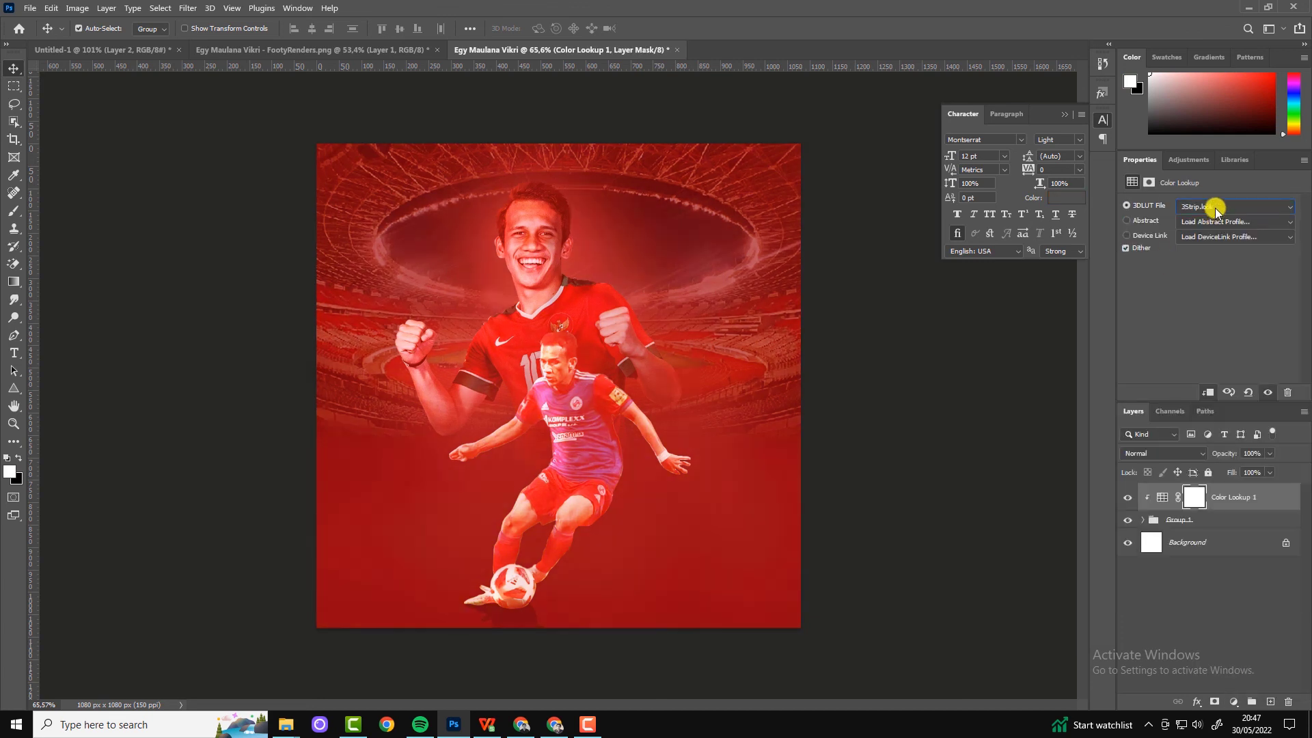
{"action": "key", "text": "Down"}
{"action": "key", "text": "Down"}
{"action": "key", "text": "Down"}
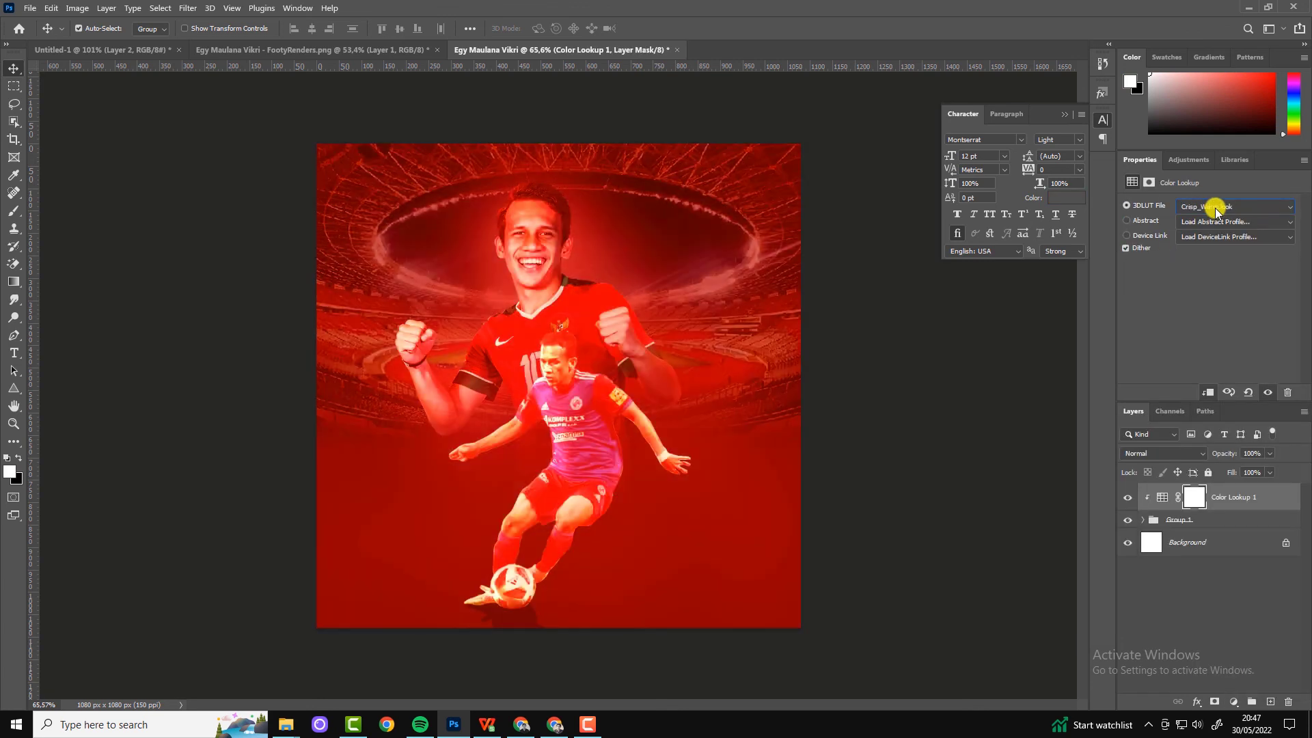
{"action": "key", "text": "Down"}
{"action": "key", "text": "Down"}
{"action": "key", "text": "Down"}
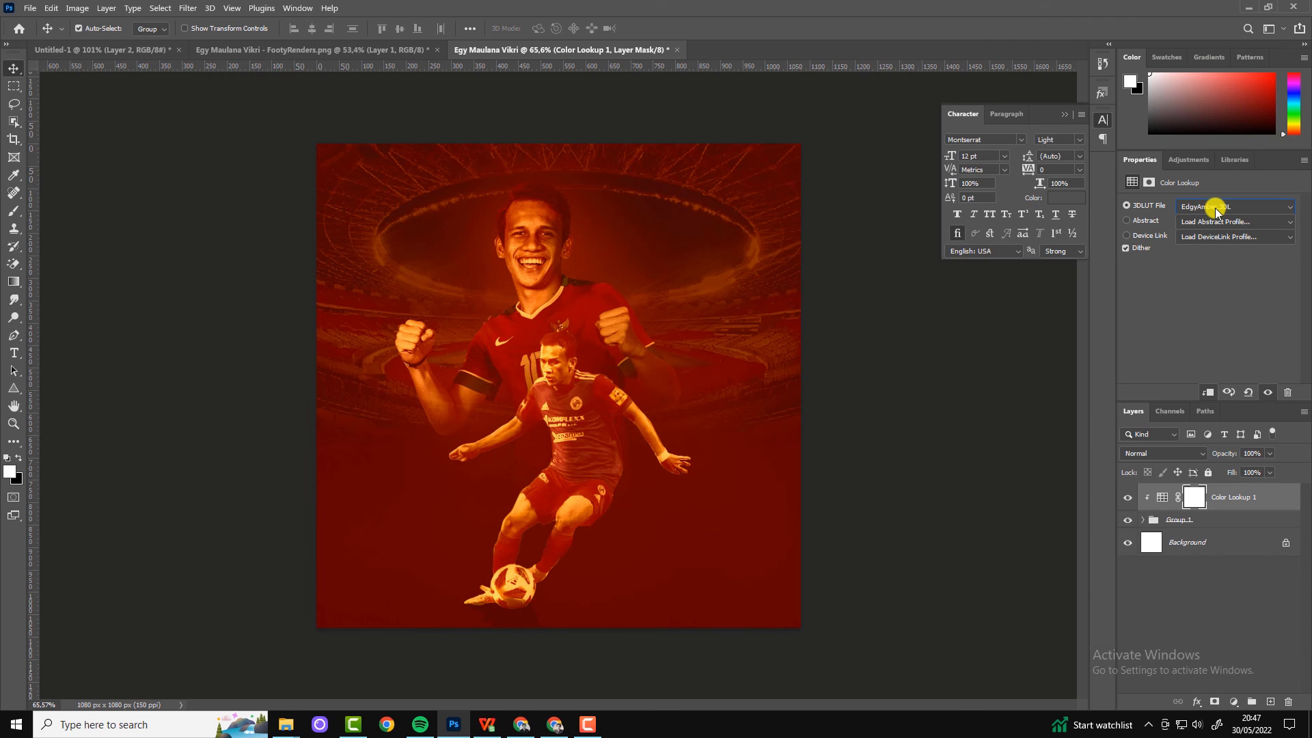
{"action": "left_click", "coordinate": [1184, 457]}
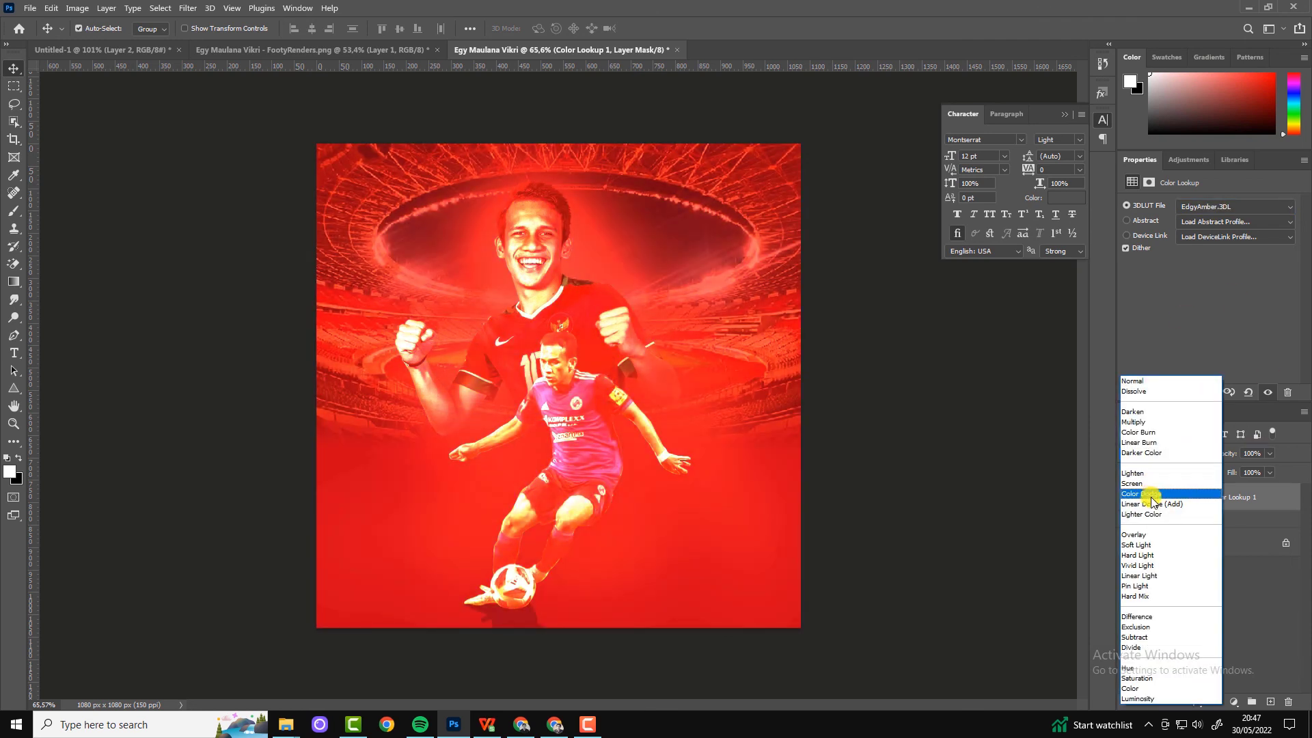
{"action": "left_click", "coordinate": [1143, 536]}
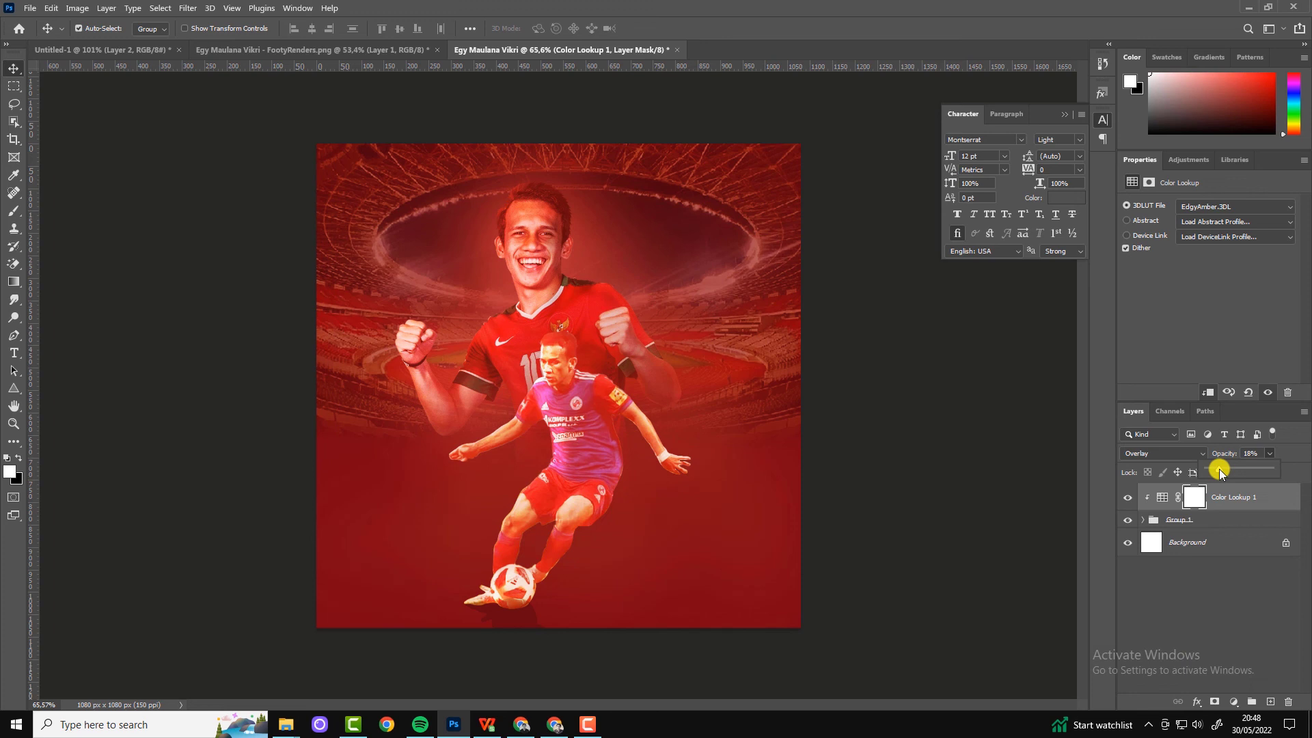
{"action": "left_click", "coordinate": [1270, 702]}
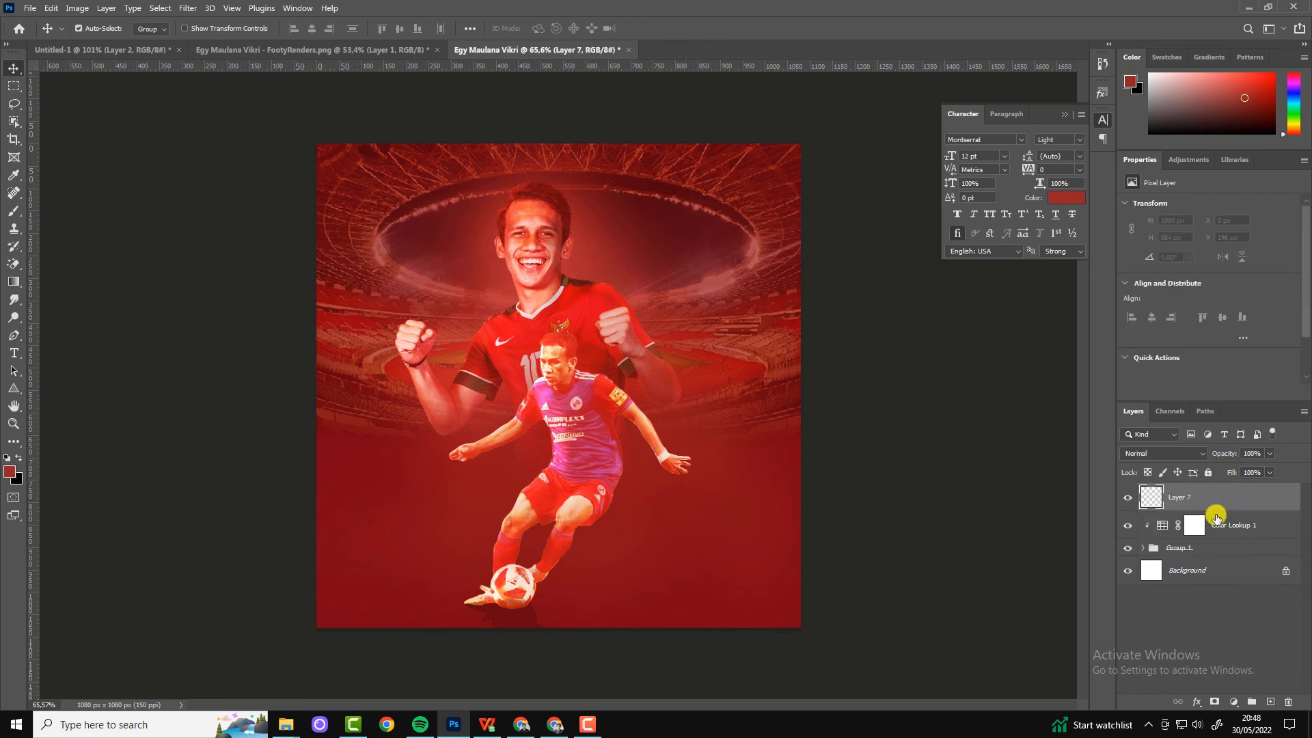
Step: Stamp the poster onto Layer 7; in Camera Raw set exposure -0.15, raise dehaze, cut saturation, lower midtones
{"action": "key", "text": "ctrl+shift+alt+e"}
{"action": "scroll", "coordinate": [558, 274], "scroll_direction": "up", "scroll_amount": 1}
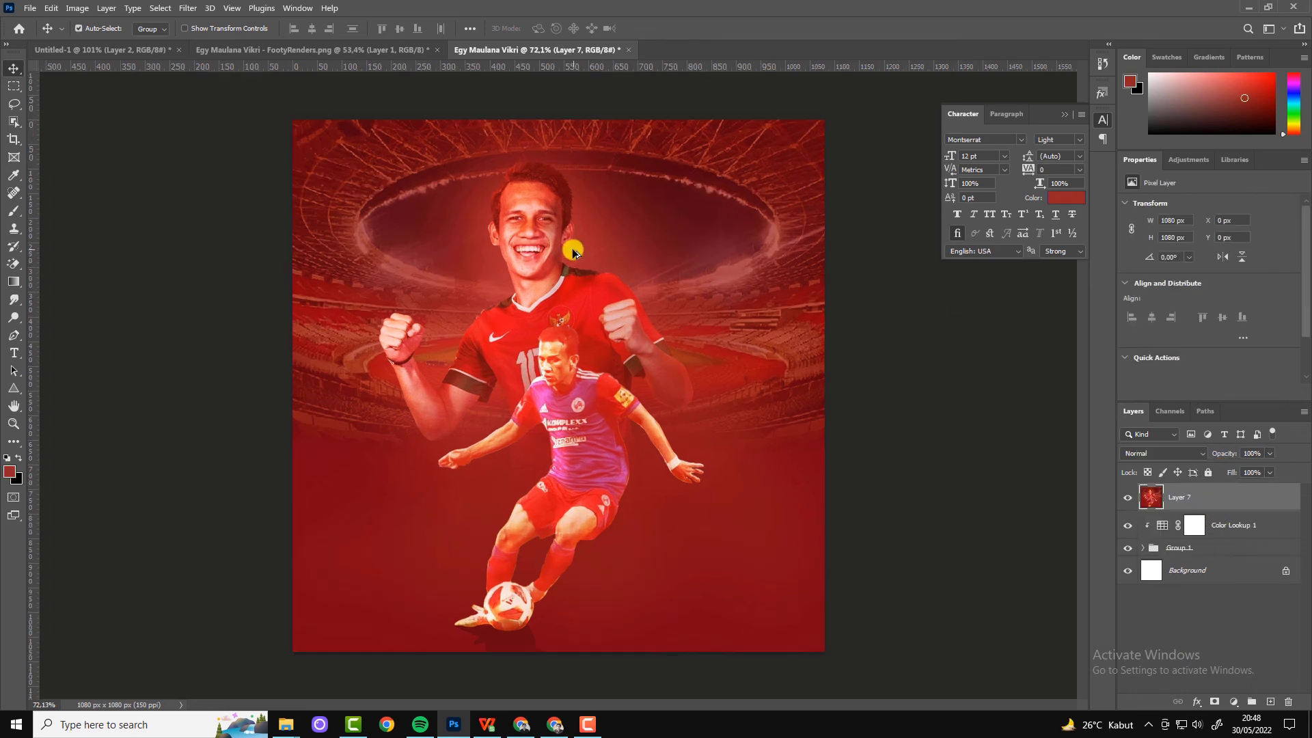
{"action": "left_click", "coordinate": [189, 8]}
{"action": "left_click", "coordinate": [205, 109]}
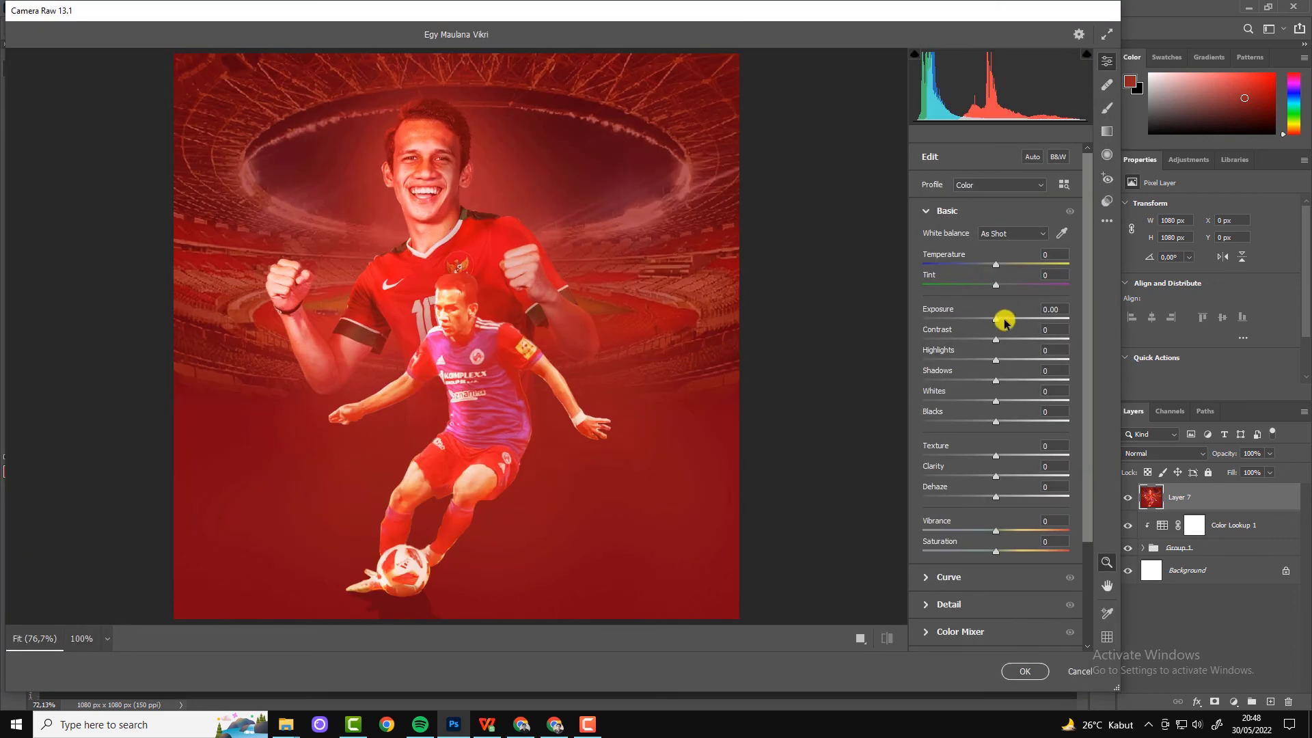
{"action": "mouse_move", "coordinate": [997, 321]}
{"action": "left_mouse_down"}
{"action": "mouse_move", "coordinate": [1005, 339]}
{"action": "mouse_move", "coordinate": [980, 362]}
{"action": "mouse_move", "coordinate": [1016, 380]}
{"action": "mouse_move", "coordinate": [989, 422]}
{"action": "left_mouse_up"}
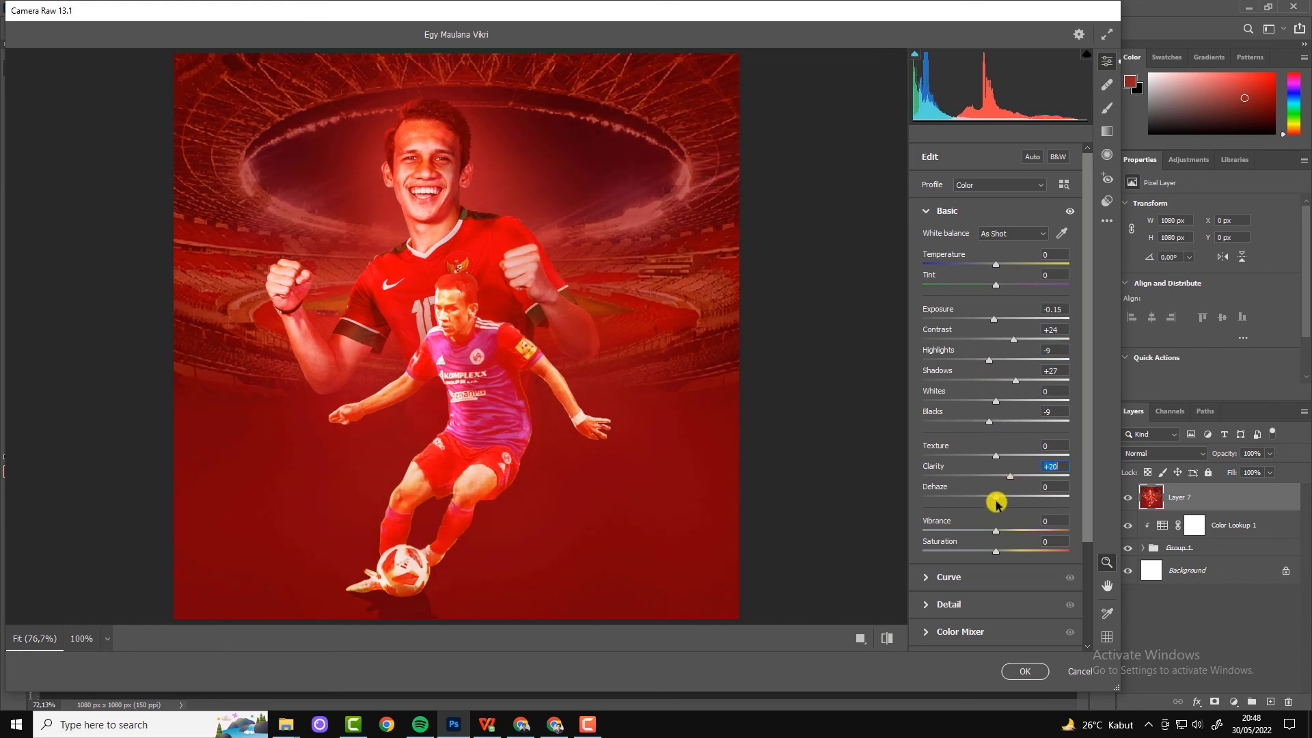
{"action": "left_click_drag", "start_coordinate": [996, 503], "coordinate": [1032, 476]}
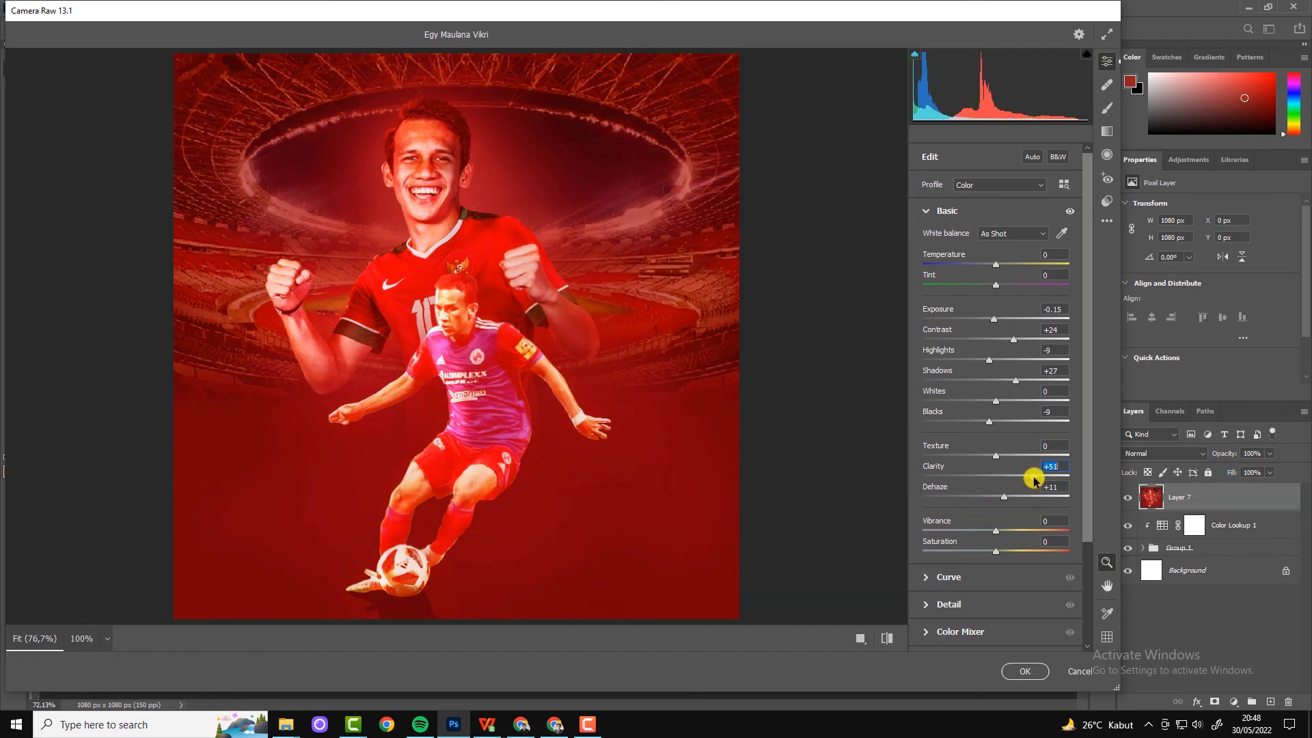
{"action": "left_click_drag", "start_coordinate": [998, 556], "coordinate": [989, 551]}
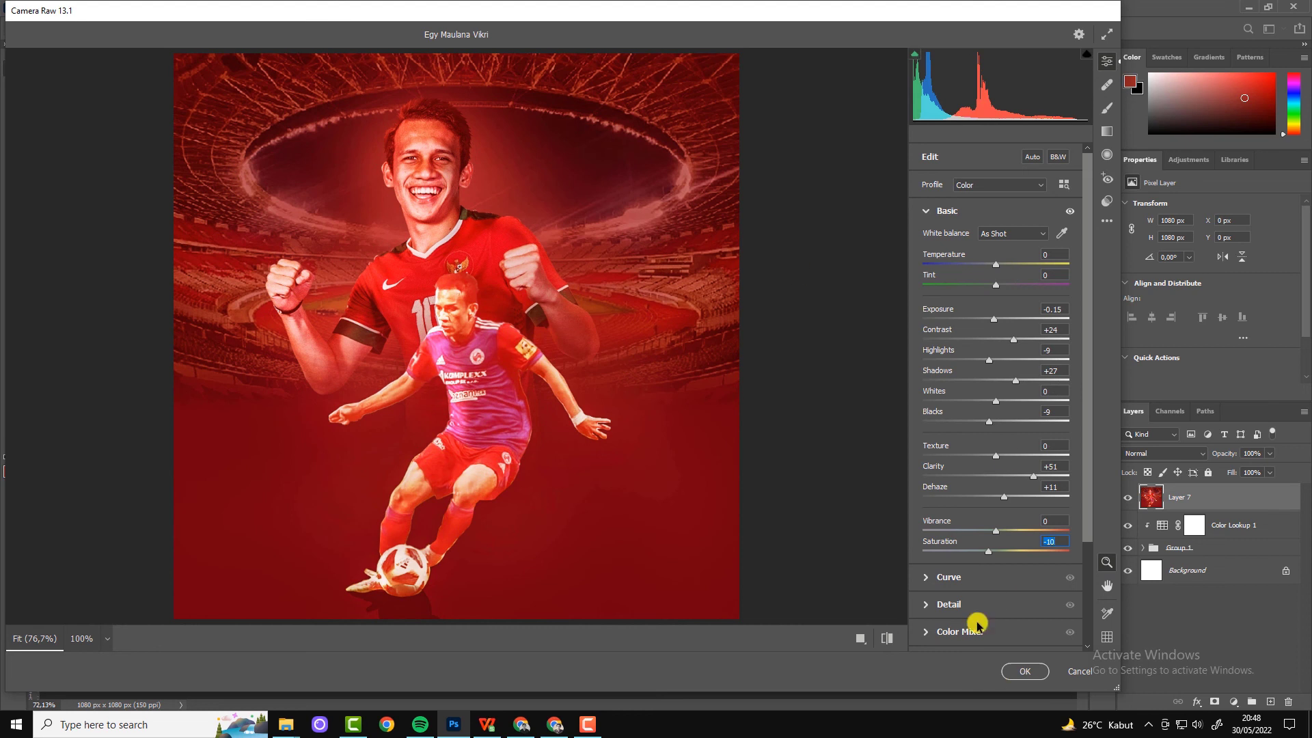
{"action": "left_click", "coordinate": [930, 577]}
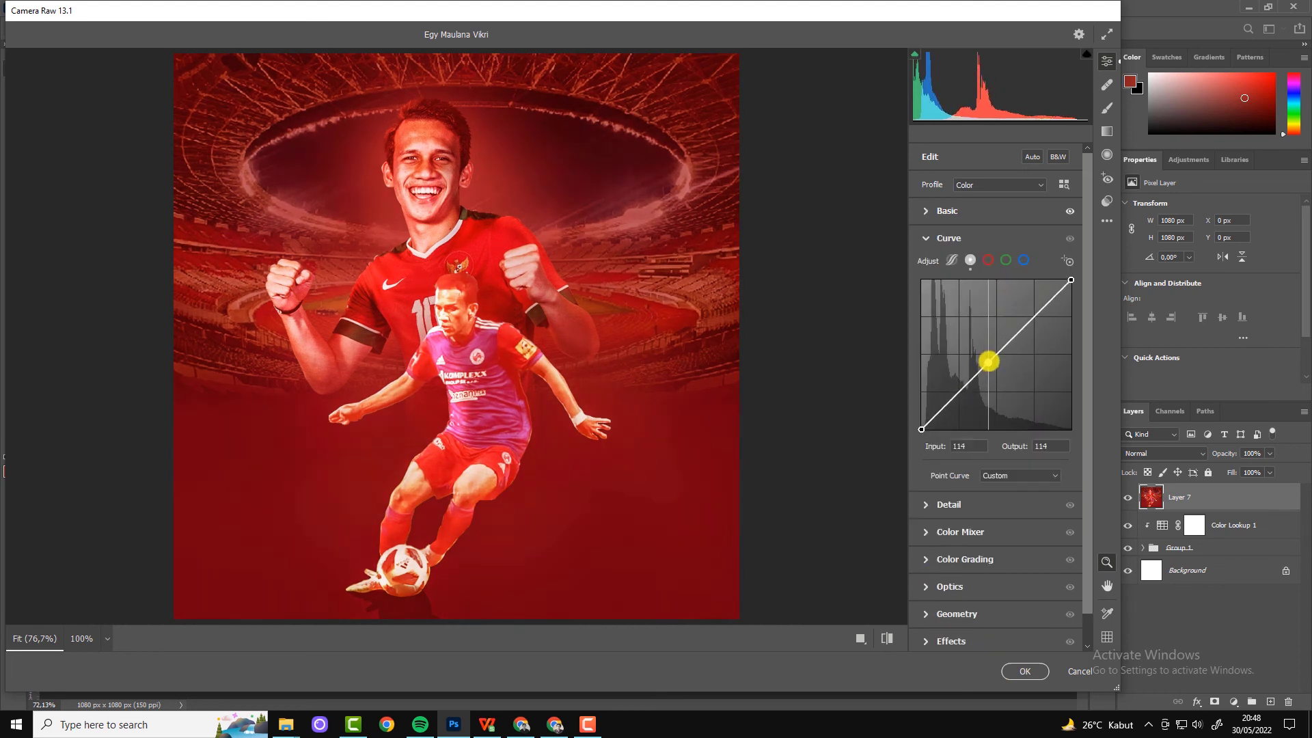
{"action": "left_click_drag", "start_coordinate": [989, 362], "coordinate": [991, 365]}
Step: Apply the Camera Raw edits, then bring the Garuda emblem from FootyRenders.png in, scaled down
{"action": "left_click", "coordinate": [1024, 673]}
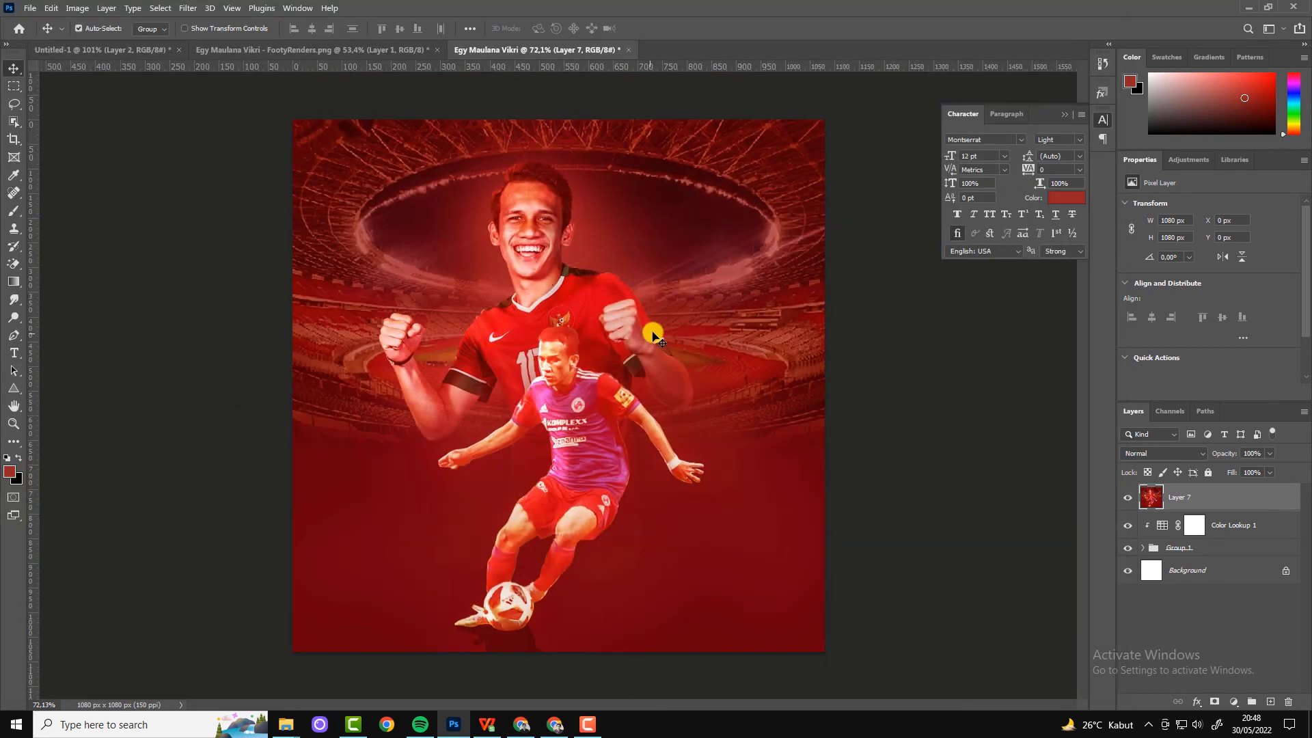
{"action": "left_click", "coordinate": [252, 49]}
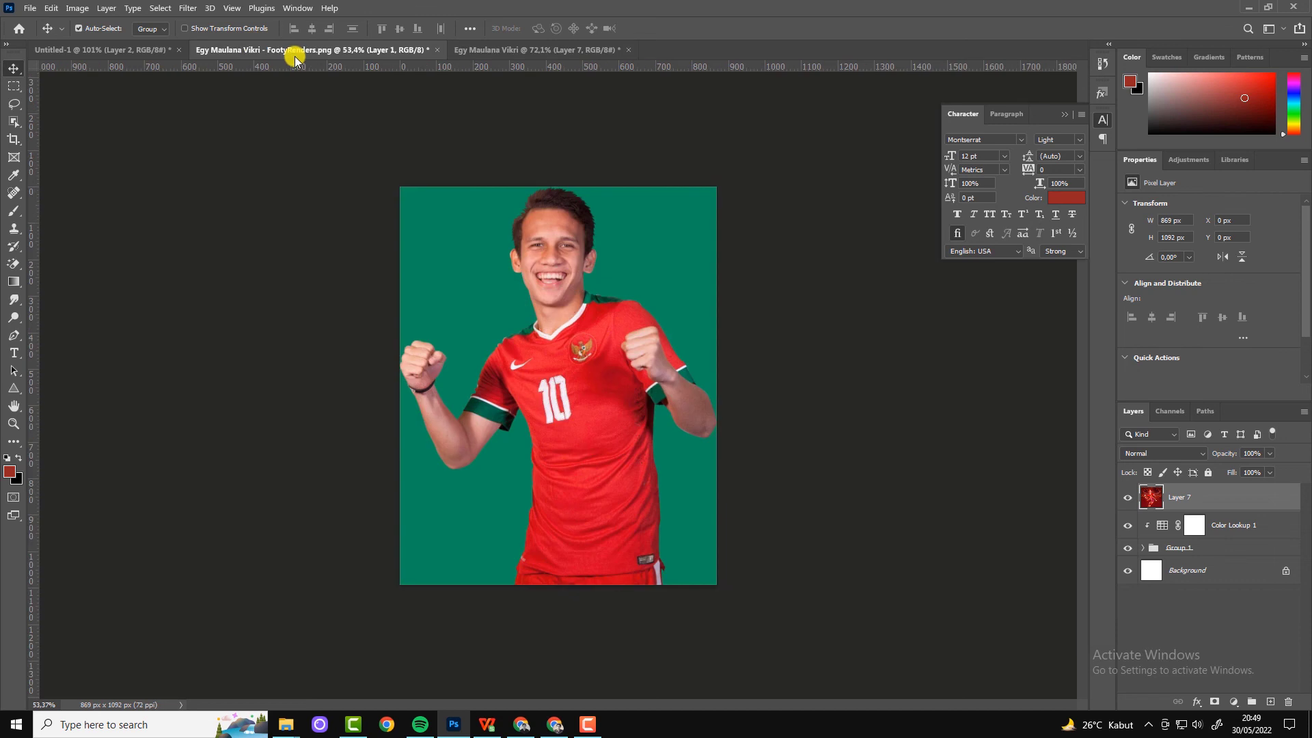
{"action": "left_click", "coordinate": [1128, 552]}
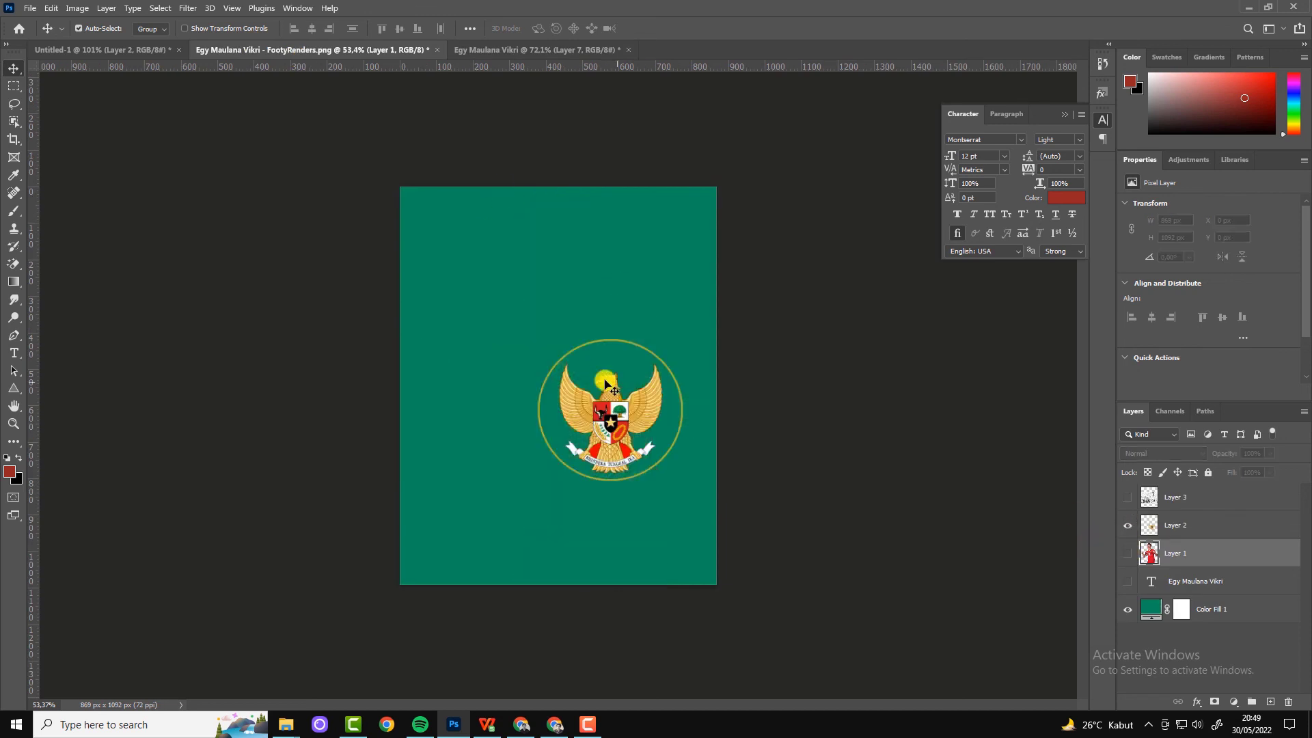
{"action": "left_click_drag", "start_coordinate": [608, 417], "coordinate": [674, 399]}
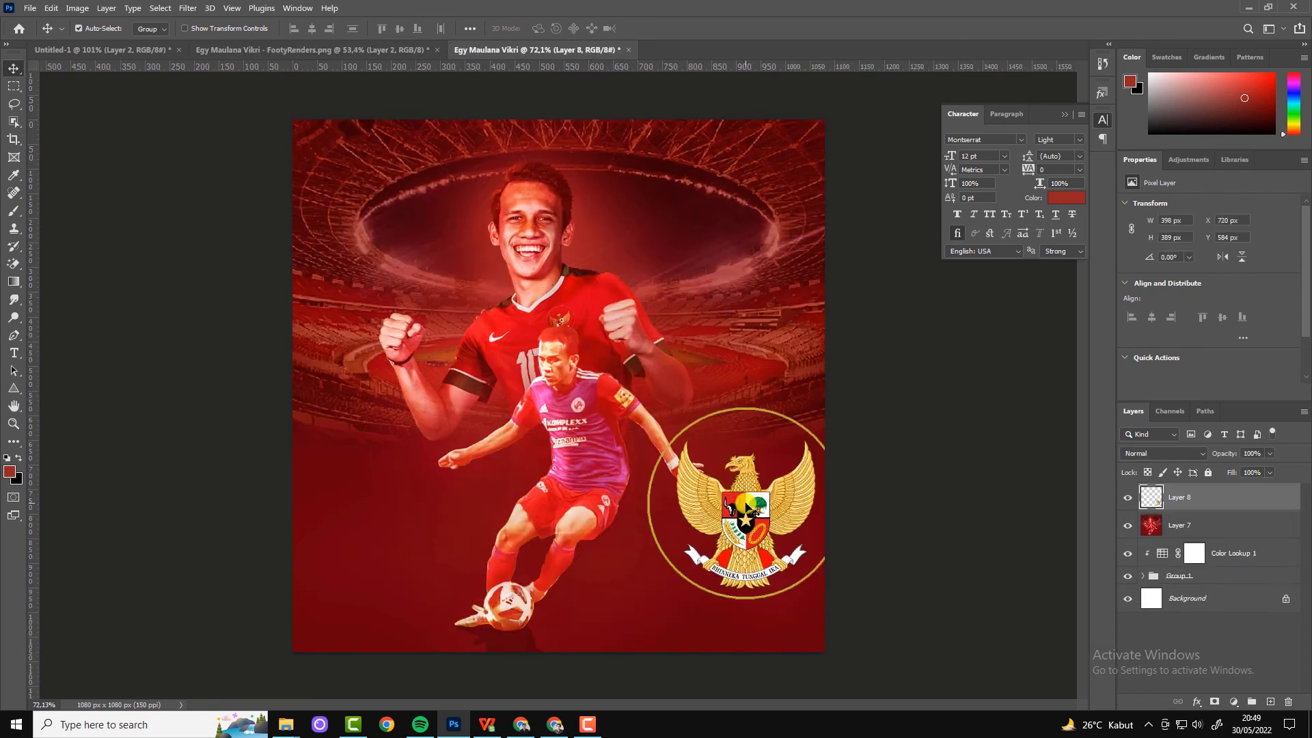
{"action": "mouse_move", "coordinate": [674, 400]}
{"action": "left_mouse_down"}
{"action": "mouse_move", "coordinate": [555, 342]}
{"action": "mouse_move", "coordinate": [694, 271]}
{"action": "left_mouse_up"}
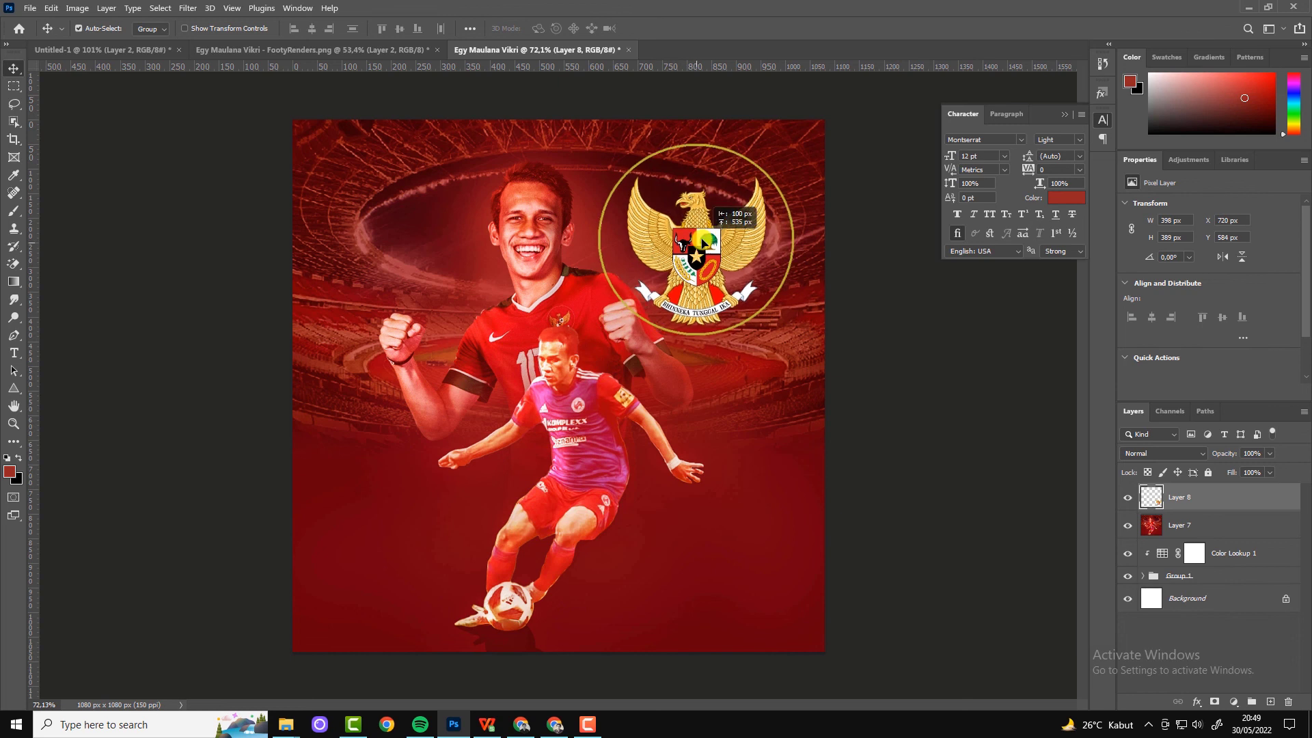
{"action": "key", "text": "ctrl+t"}
{"action": "mouse_move", "coordinate": [795, 341]}
{"action": "left_mouse_down"}
{"action": "mouse_move", "coordinate": [737, 263]}
{"action": "mouse_move", "coordinate": [198, 141]}
{"action": "left_mouse_up"}
{"action": "left_click", "coordinate": [677, 28]}
Step: Move the Garuda emblem into the poster's top-right corner
{"action": "scroll", "coordinate": [718, 225], "scroll_direction": "up", "scroll_amount": 2}
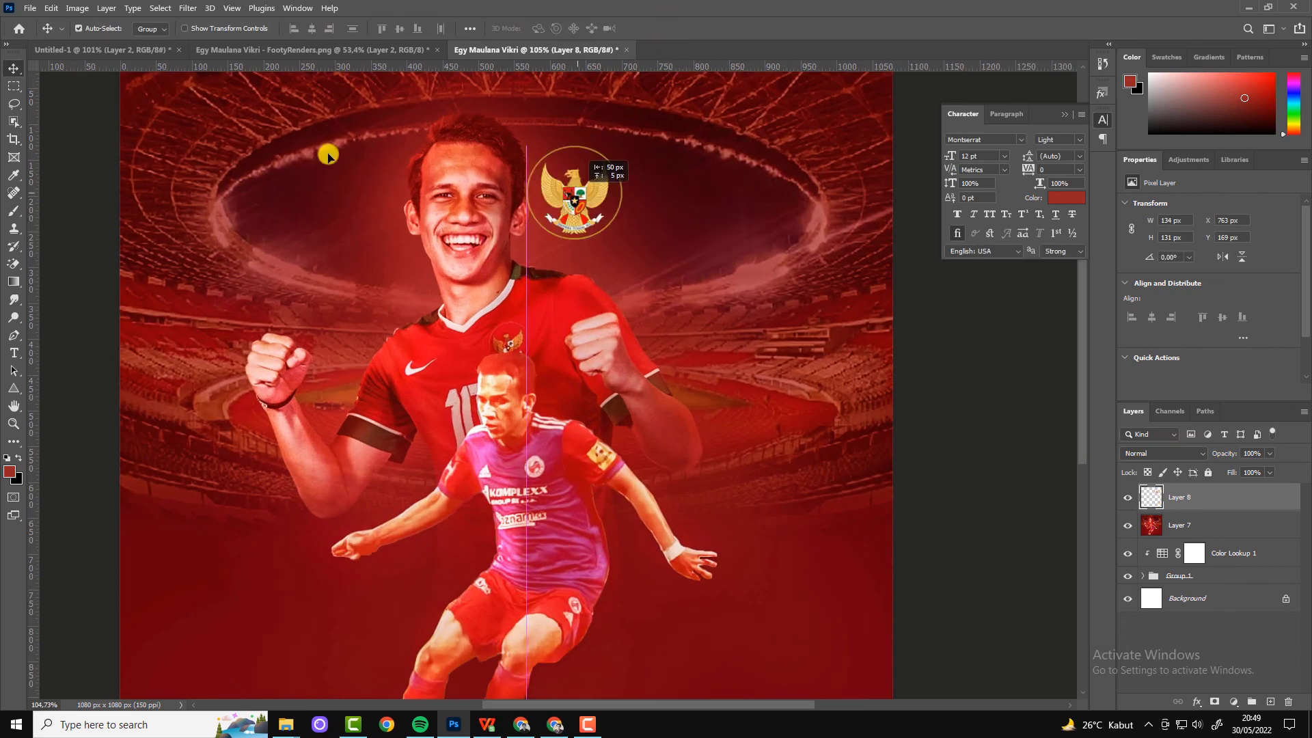
{"action": "scroll", "coordinate": [199, 140], "scroll_direction": "down", "scroll_amount": 1}
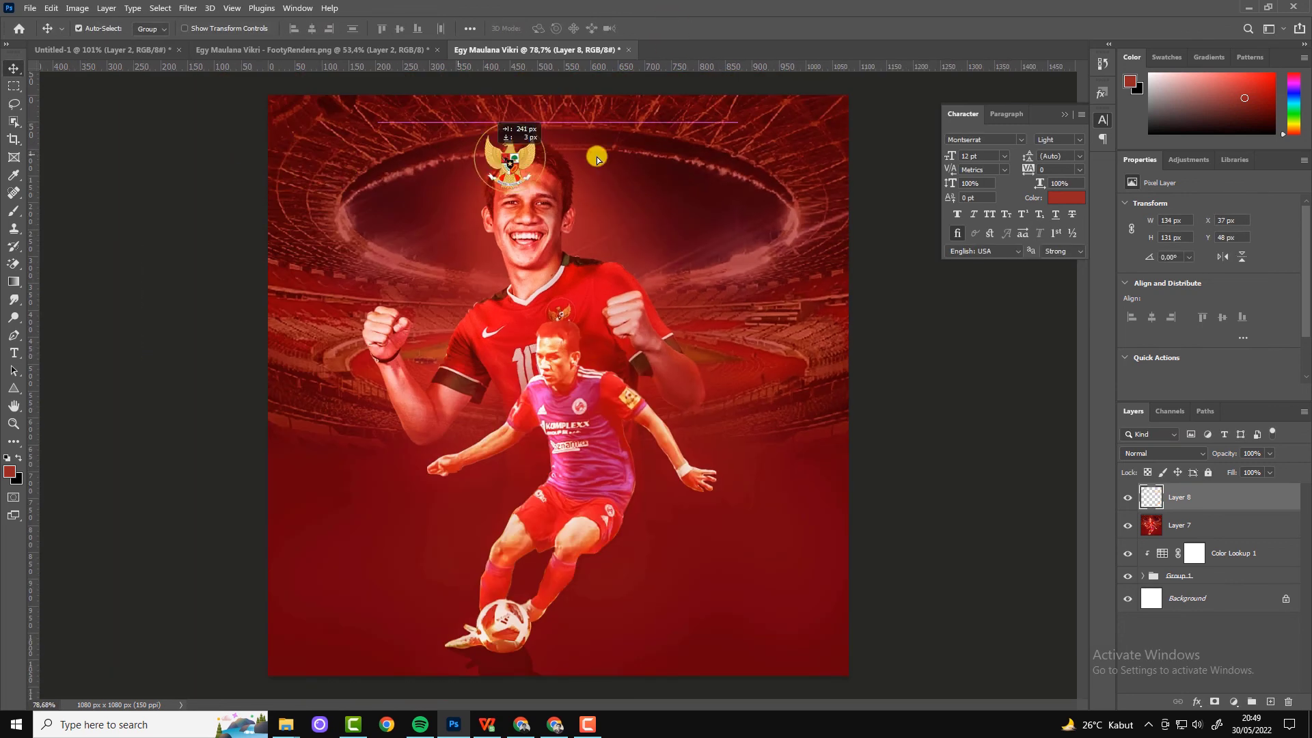
{"action": "left_click_drag", "start_coordinate": [313, 156], "coordinate": [810, 137]}
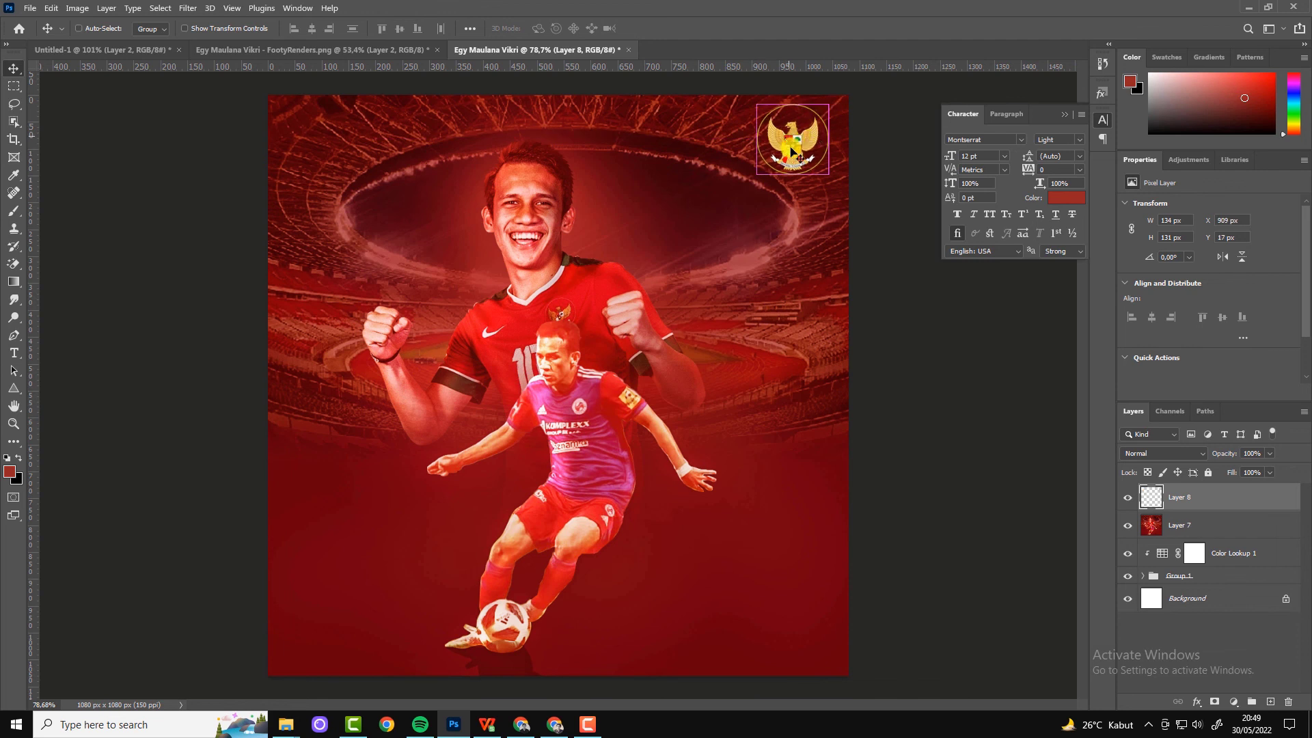
{"action": "key", "text": "ctrl"}
{"action": "left_click_drag", "start_coordinate": [798, 145], "coordinate": [801, 147]}
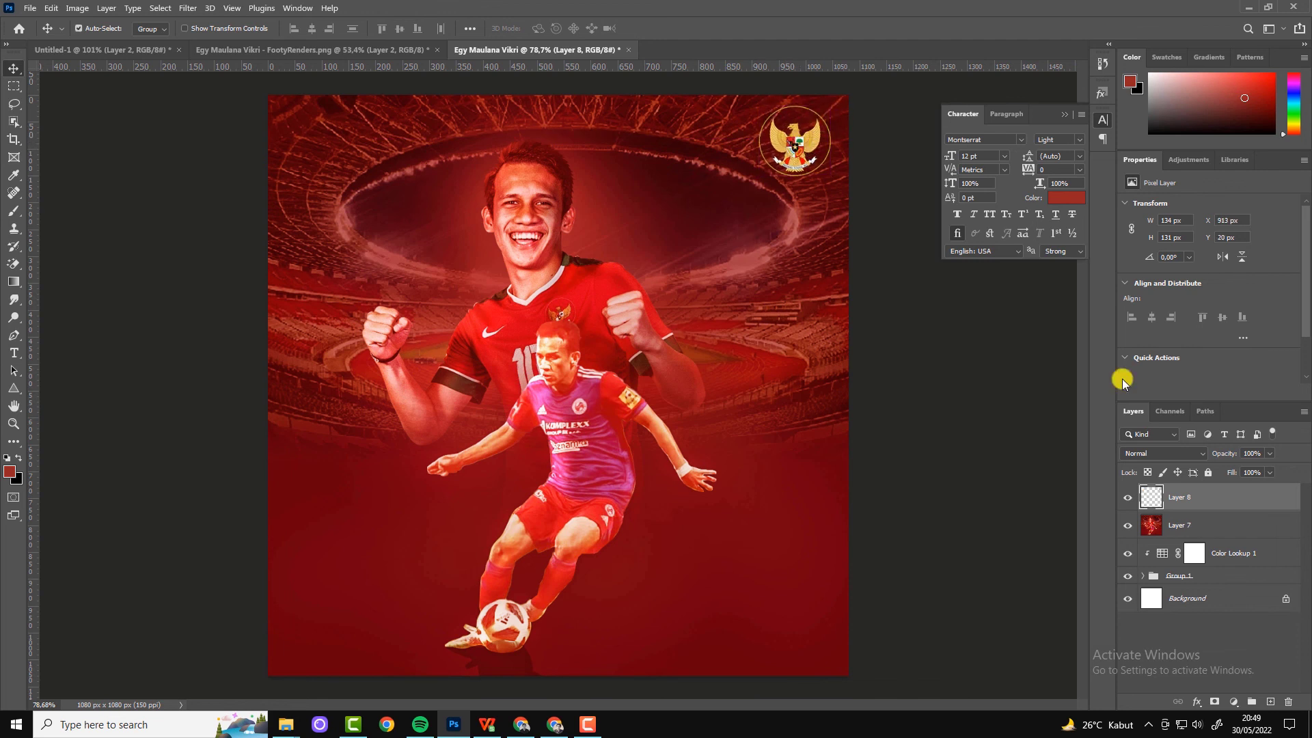
Step: Draw a white-filled ellipse around the emblem, above Layer 7
{"action": "left_click", "coordinate": [1228, 535]}
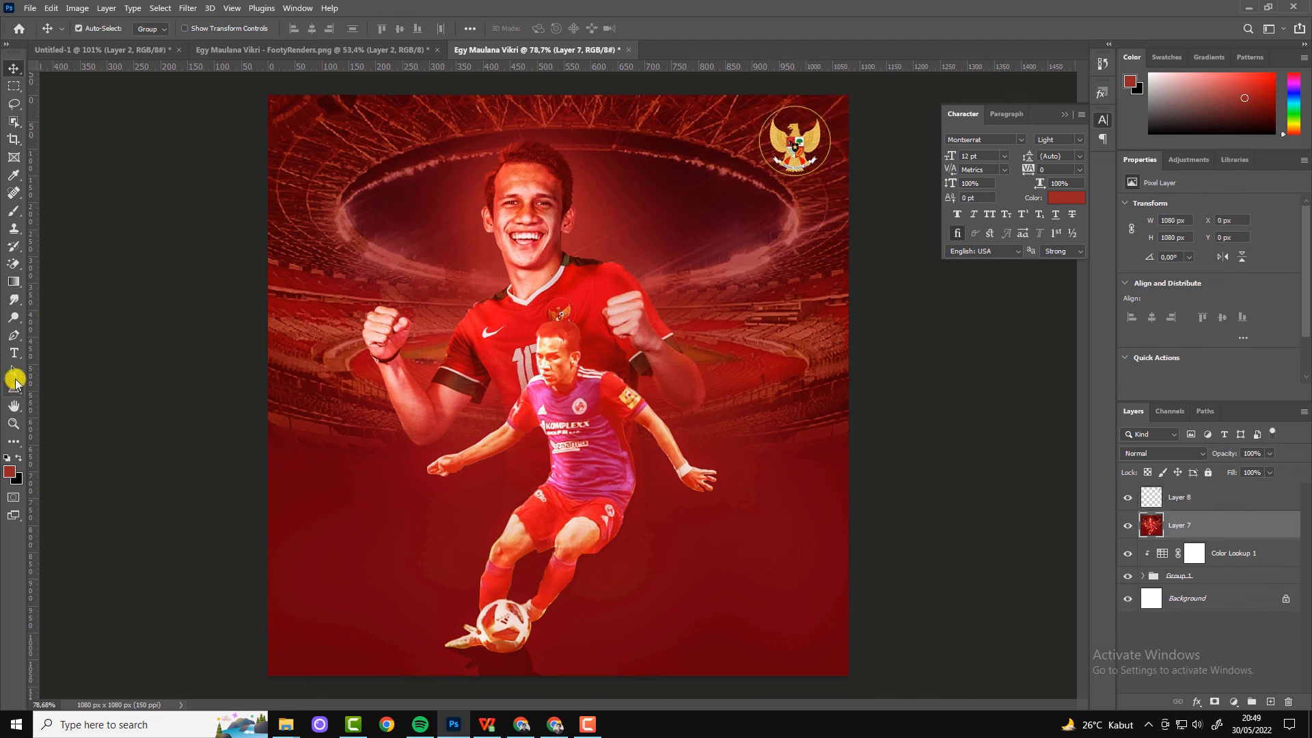
{"action": "right_click", "coordinate": [17, 396]}
{"action": "left_click", "coordinate": [62, 420]}
{"action": "left_click_drag", "start_coordinate": [766, 99], "coordinate": [843, 177]}
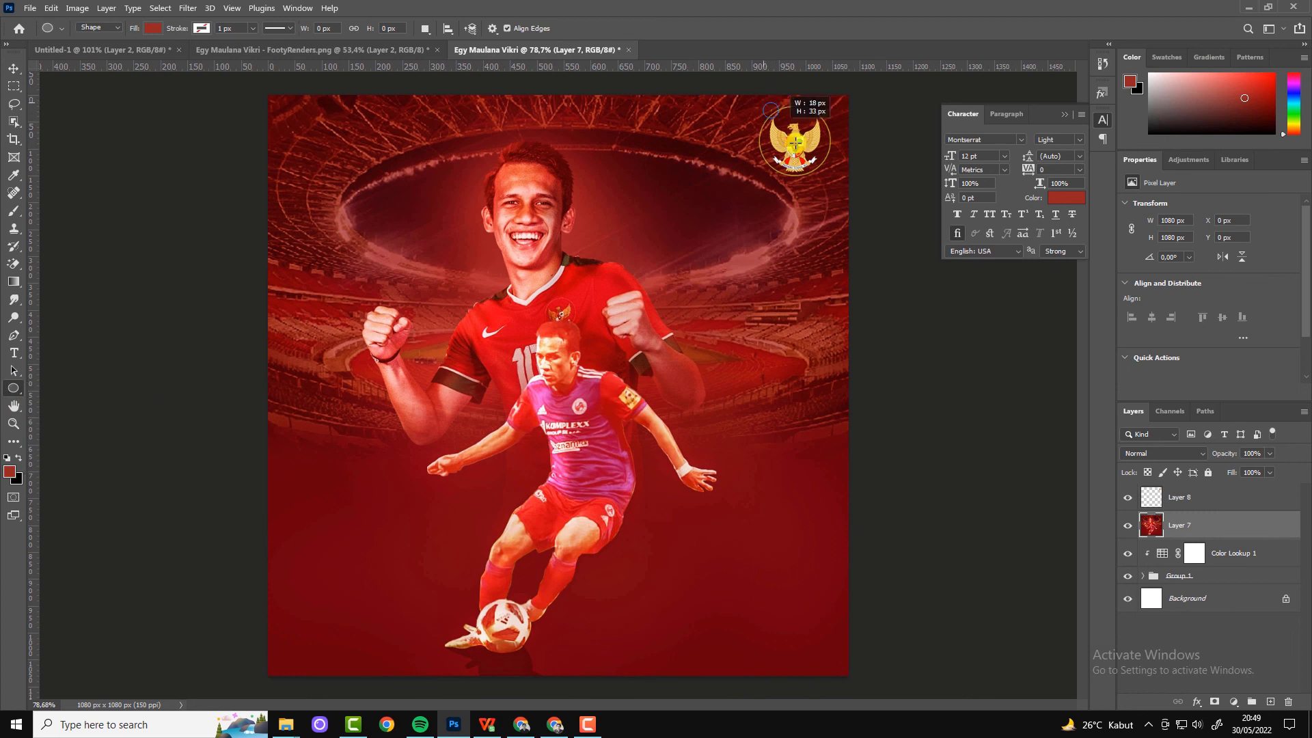
{"action": "left_click", "coordinate": [153, 28]}
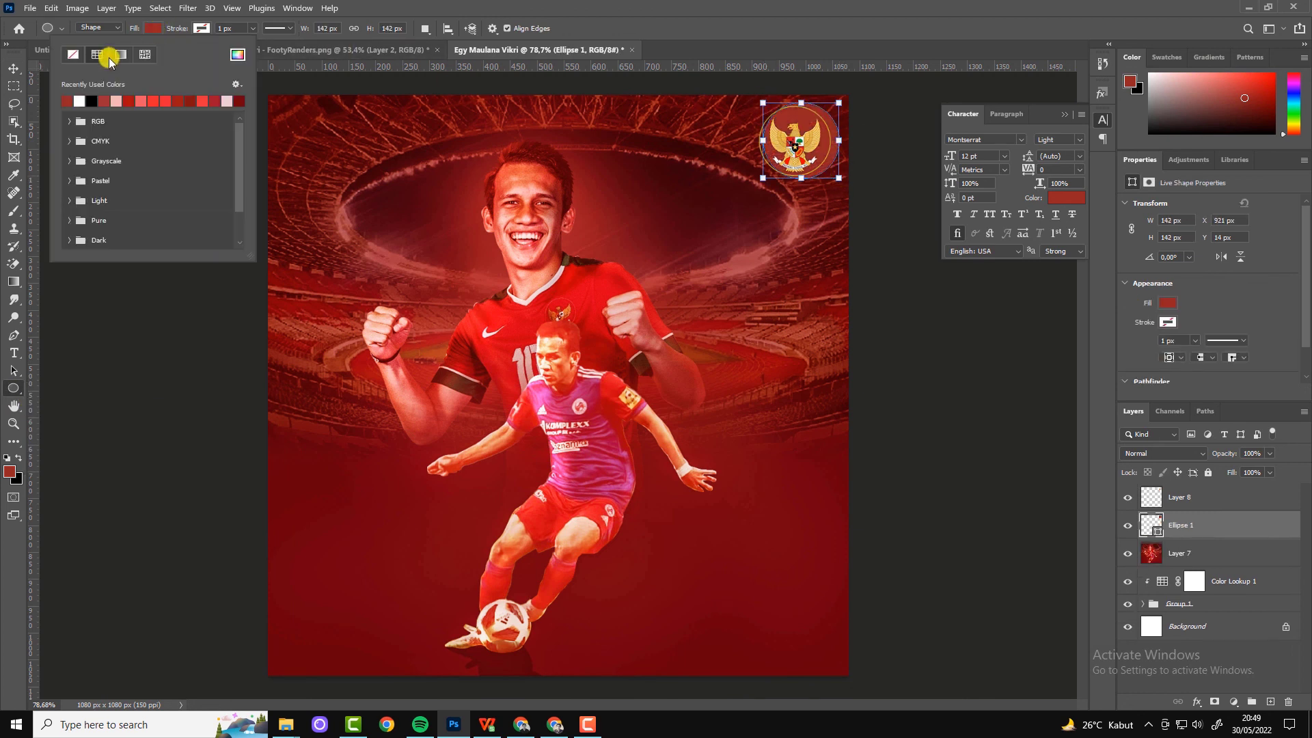
{"action": "left_click", "coordinate": [824, 38]}
{"action": "left_click", "coordinate": [14, 68]}
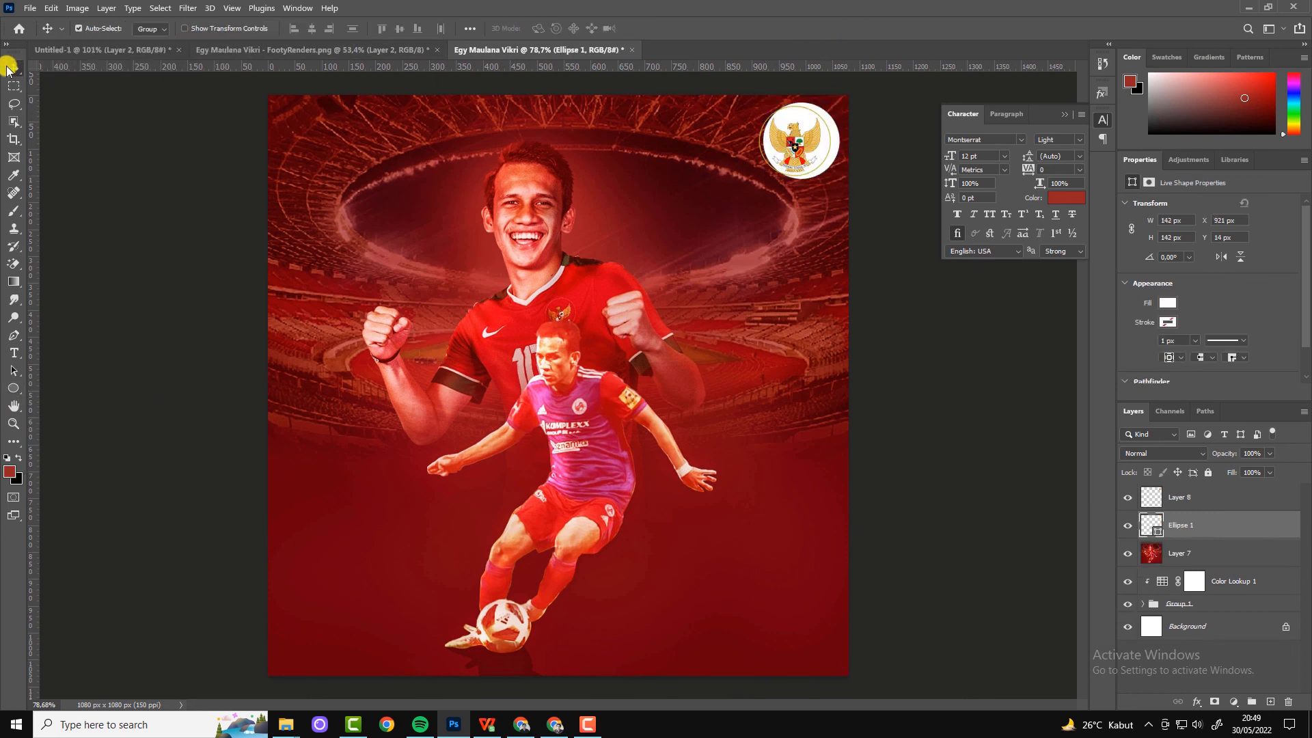
{"action": "left_click", "coordinate": [861, 137]}
Step: Resize the circle to fit neatly behind the emblem
{"action": "scroll", "coordinate": [861, 136], "scroll_direction": "up", "scroll_amount": 3}
{"action": "left_click", "coordinate": [766, 232], "text": "ctrl"}
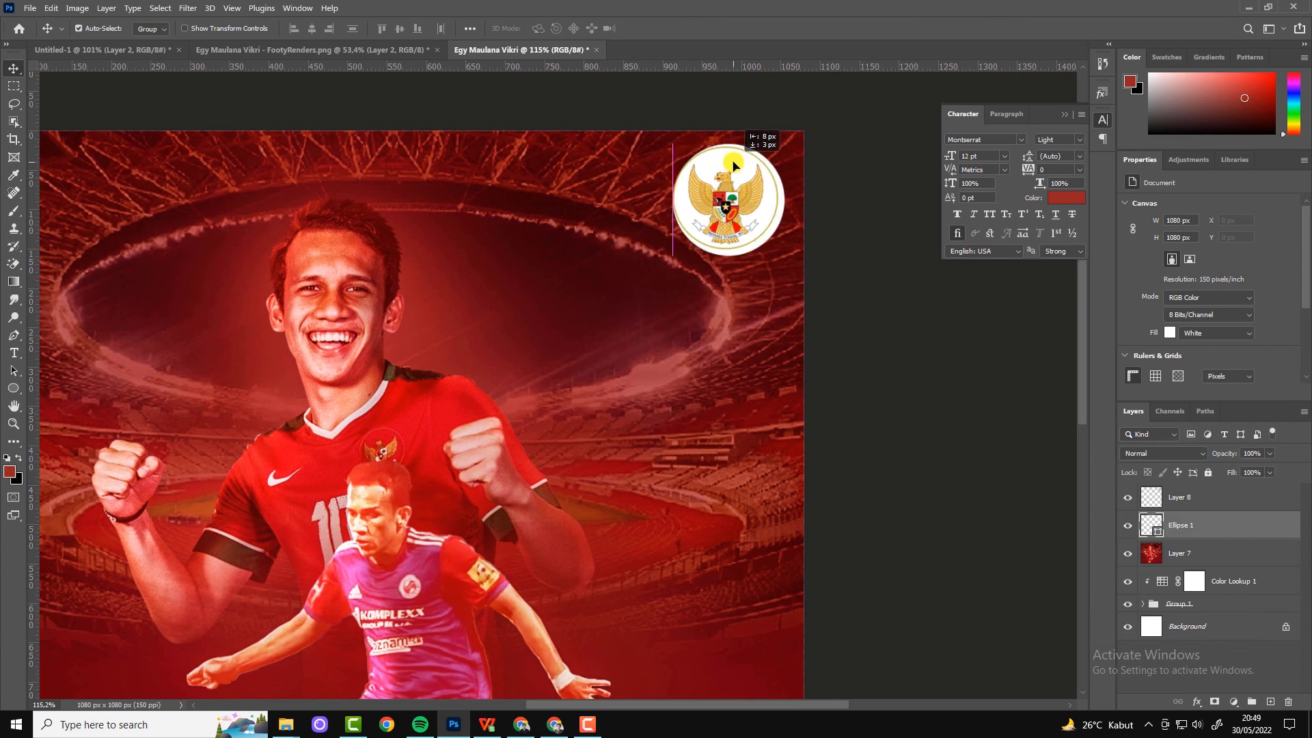
{"action": "key", "text": "ctrl+t"}
{"action": "left_click_drag", "start_coordinate": [784, 256], "coordinate": [780, 252]}
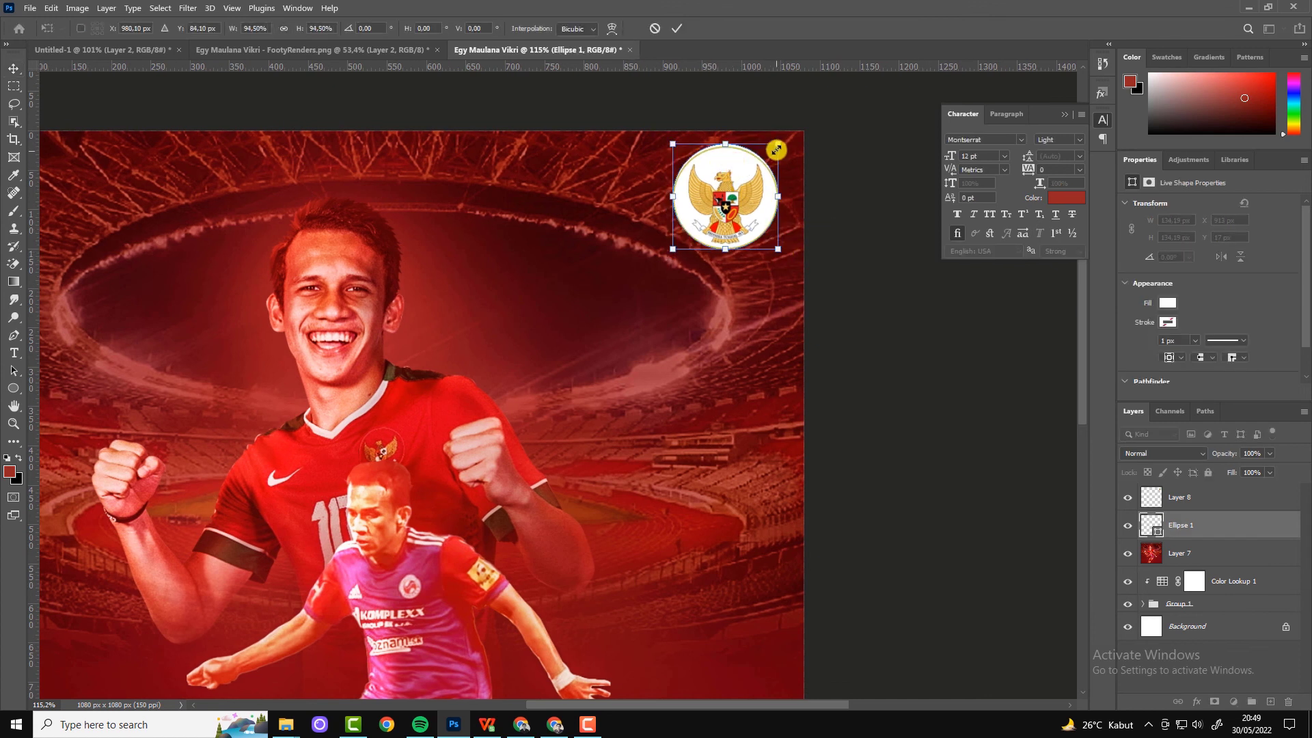
{"action": "left_click_drag", "start_coordinate": [778, 146], "coordinate": [776, 146]}
{"action": "left_click_drag", "start_coordinate": [777, 199], "coordinate": [779, 194]}
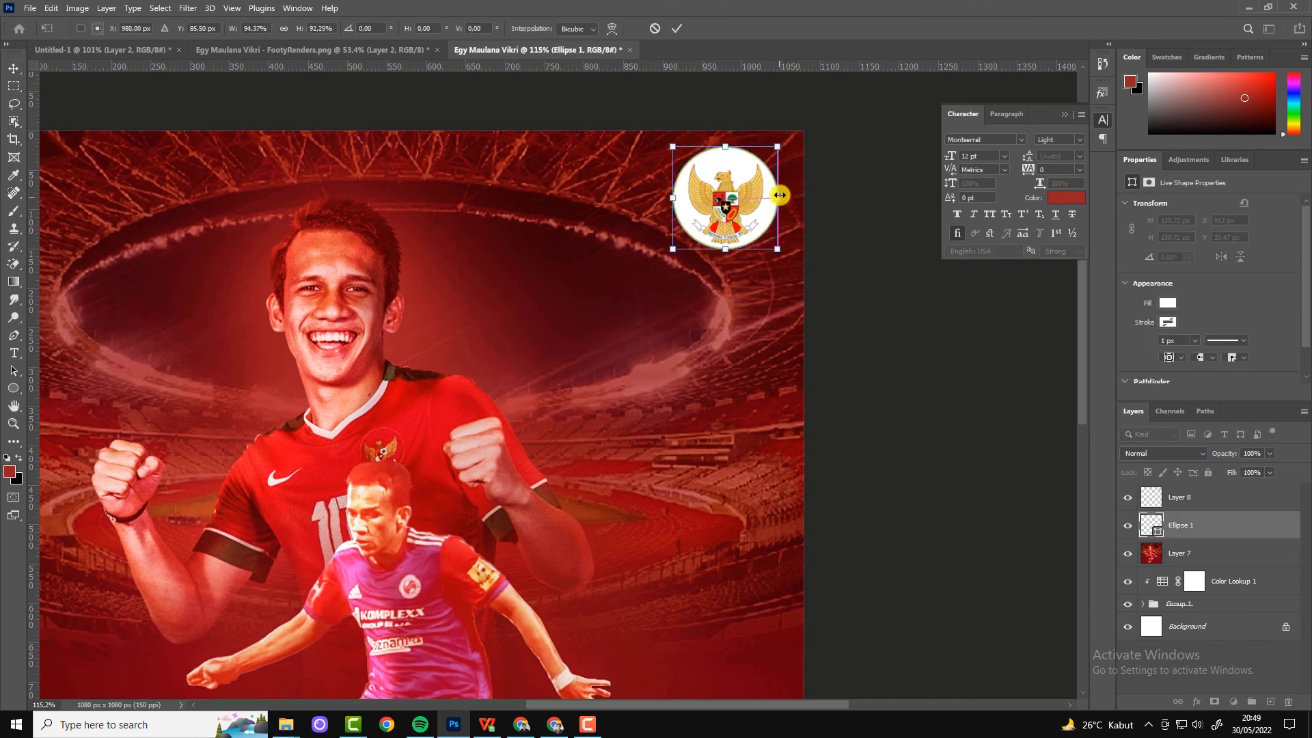
{"action": "left_click", "coordinate": [679, 28]}
{"action": "key", "text": "ctrl+0"}
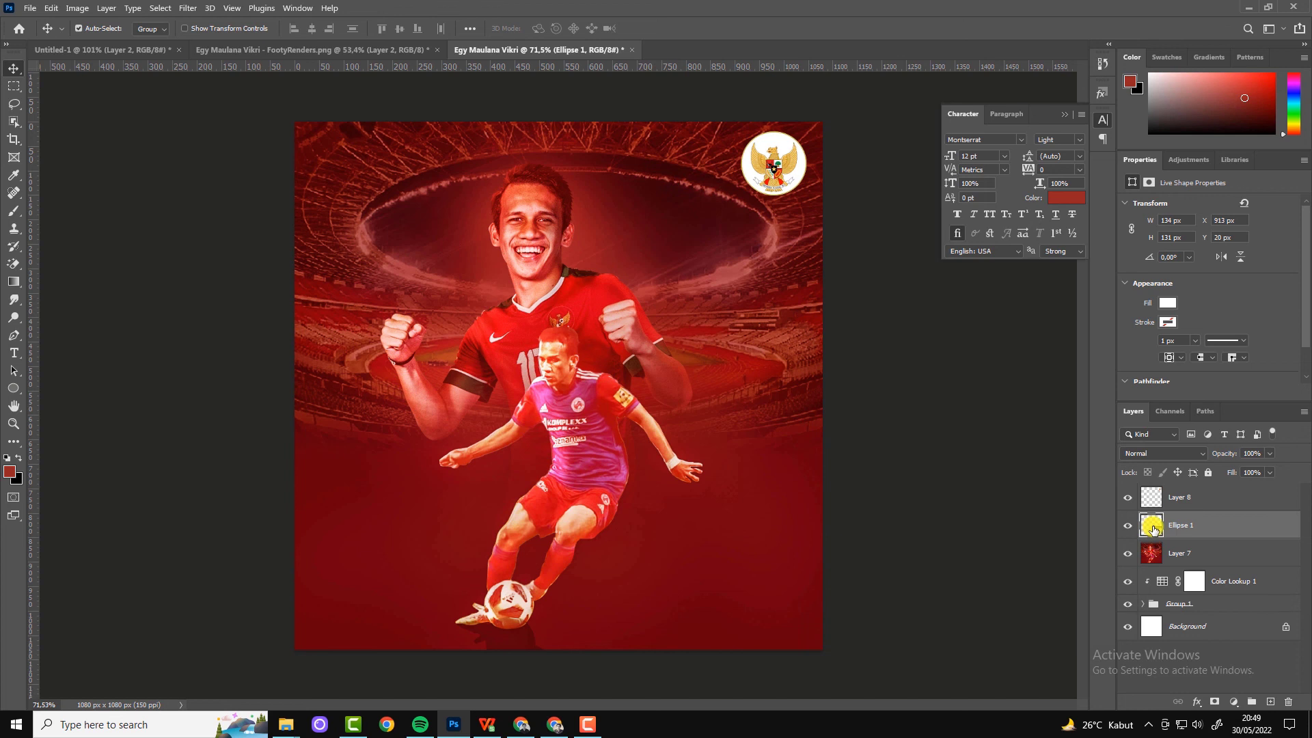
Step: Change the circle's fill colour to dark red
{"action": "double_click", "coordinate": [1153, 528]}
{"action": "left_click_drag", "start_coordinate": [913, 357], "coordinate": [934, 307]}
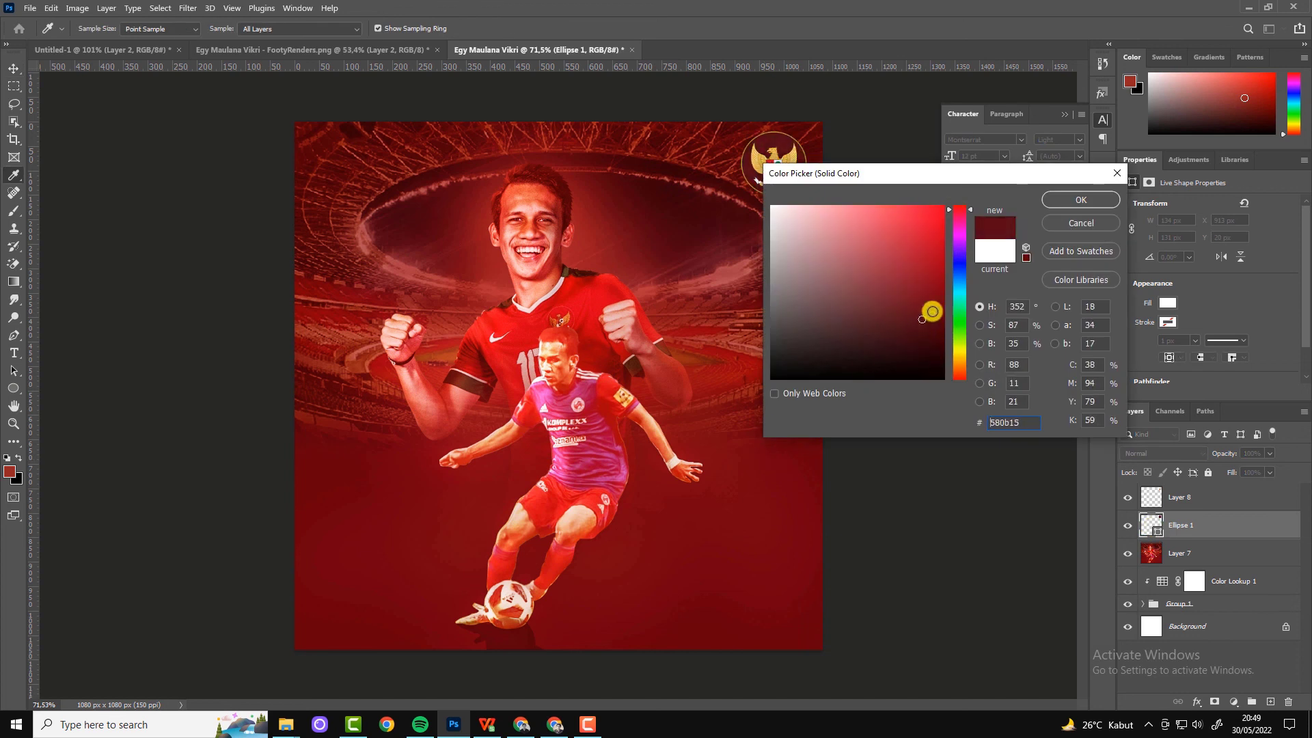
{"action": "left_click", "coordinate": [1057, 203]}
{"action": "scroll", "coordinate": [803, 211], "scroll_direction": "down", "scroll_amount": 2}
{"action": "scroll", "coordinate": [784, 217], "scroll_direction": "up", "scroll_amount": 2}
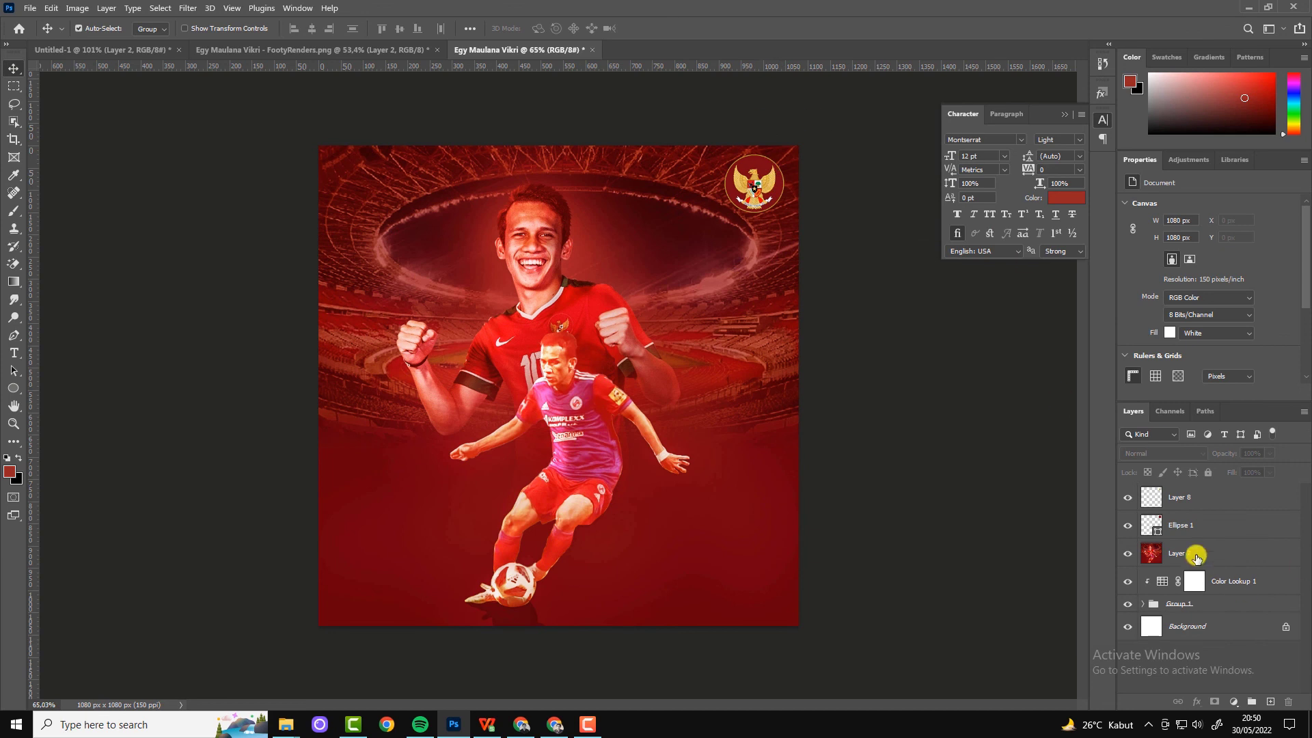
{"action": "left_click", "coordinate": [30, 9]}
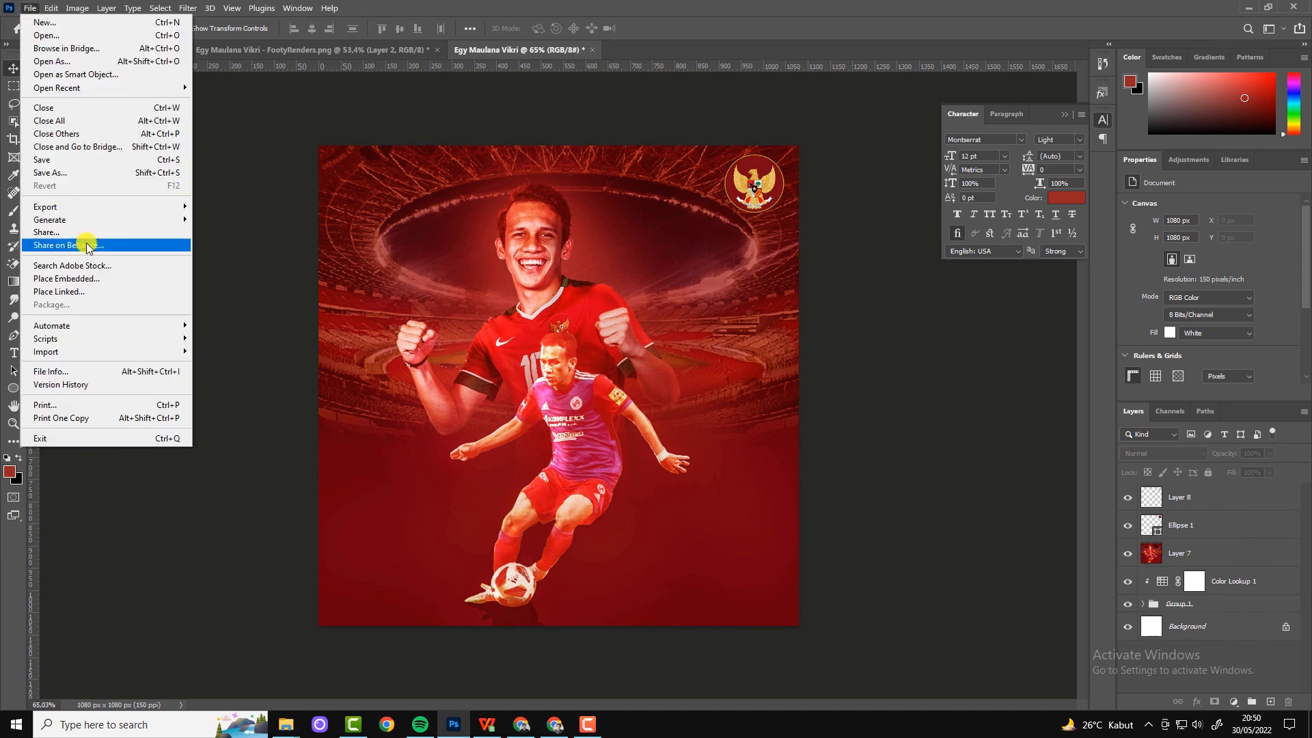
Step: Bring the grunge texture from FootyRenders into the poster, beneath the badge, and enlarge it
{"action": "left_click", "coordinate": [268, 65]}
{"action": "left_click", "coordinate": [1127, 525]}
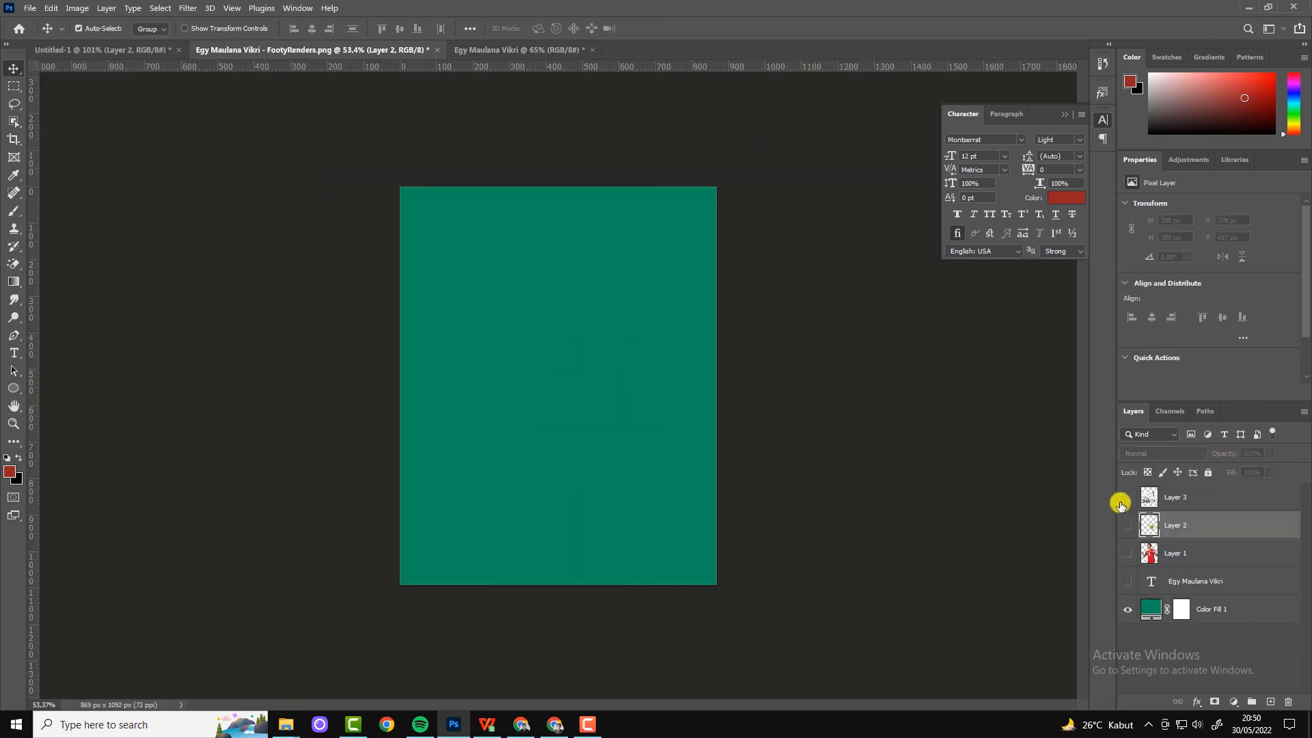
{"action": "left_click", "coordinate": [1128, 497]}
{"action": "mouse_move", "coordinate": [639, 366]}
{"action": "left_mouse_down"}
{"action": "mouse_move", "coordinate": [501, 53]}
{"action": "mouse_move", "coordinate": [501, 292]}
{"action": "left_mouse_up"}
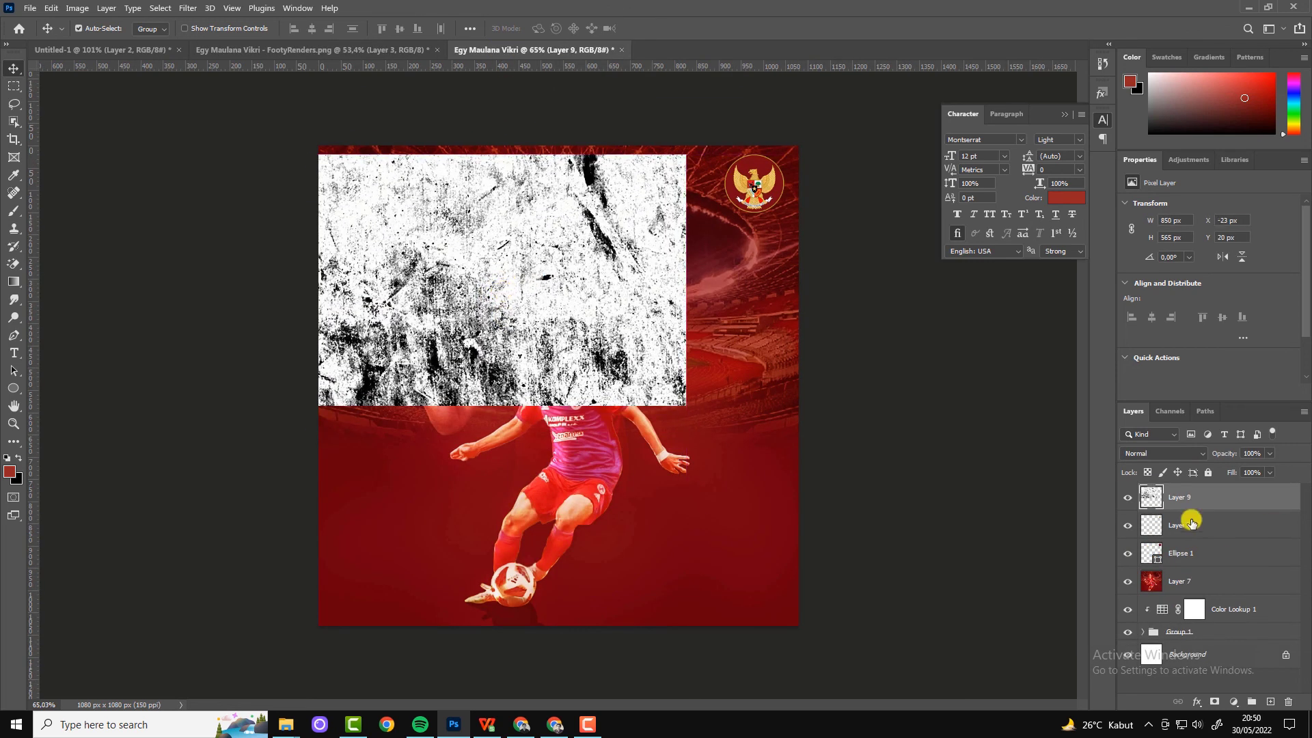
{"action": "left_click_drag", "start_coordinate": [1189, 503], "coordinate": [1157, 551]}
{"action": "left_click_drag", "start_coordinate": [638, 355], "coordinate": [726, 342]}
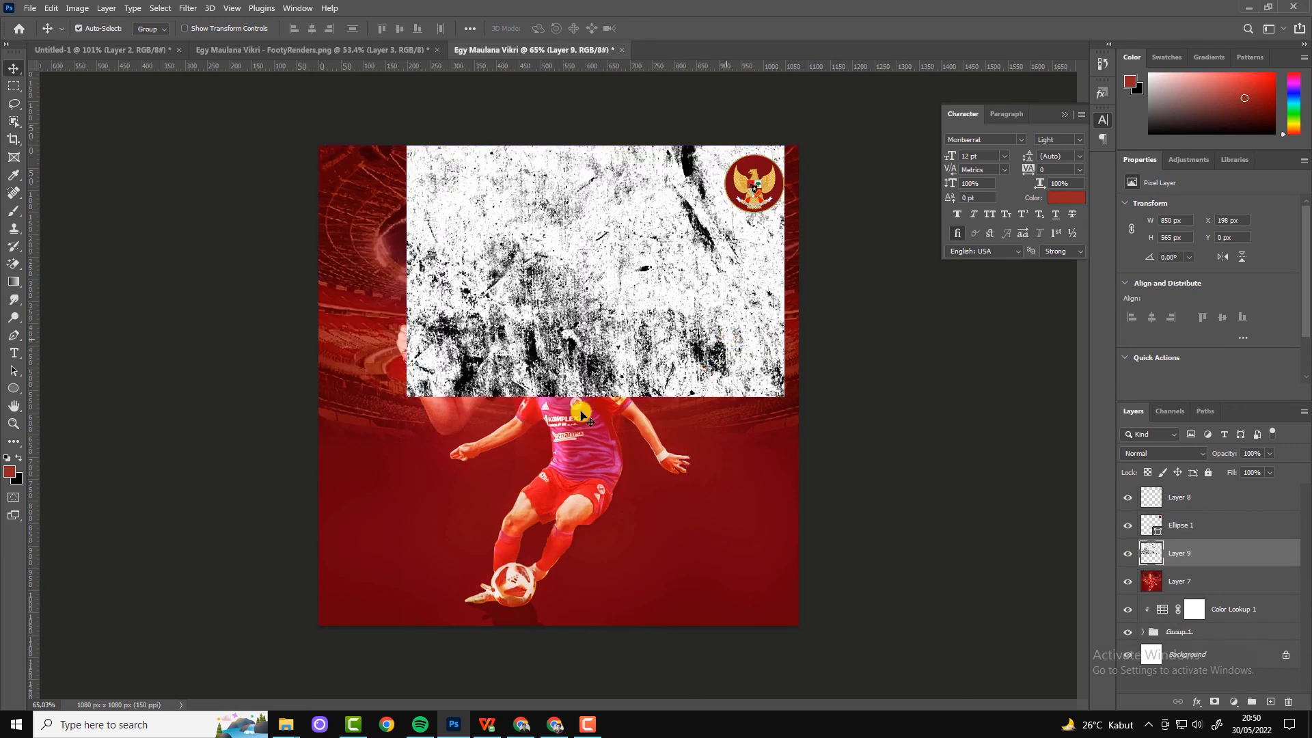
{"action": "key", "text": "ctrl+t"}
{"action": "left_click_drag", "start_coordinate": [407, 397], "coordinate": [314, 458]}
{"action": "left_click", "coordinate": [677, 29]}
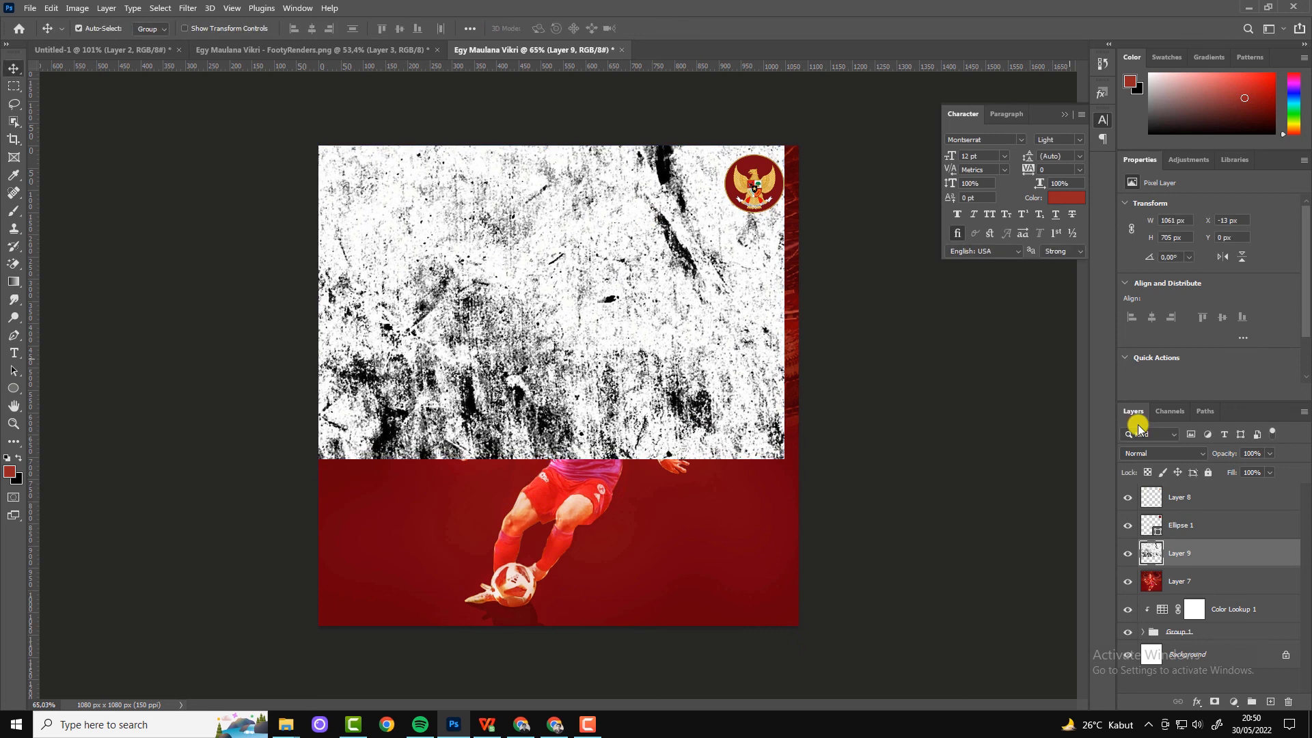
Step: Set the texture to Multiply, stretch it over the whole poster, and lower opacity to 43%
{"action": "left_click", "coordinate": [1153, 454]}
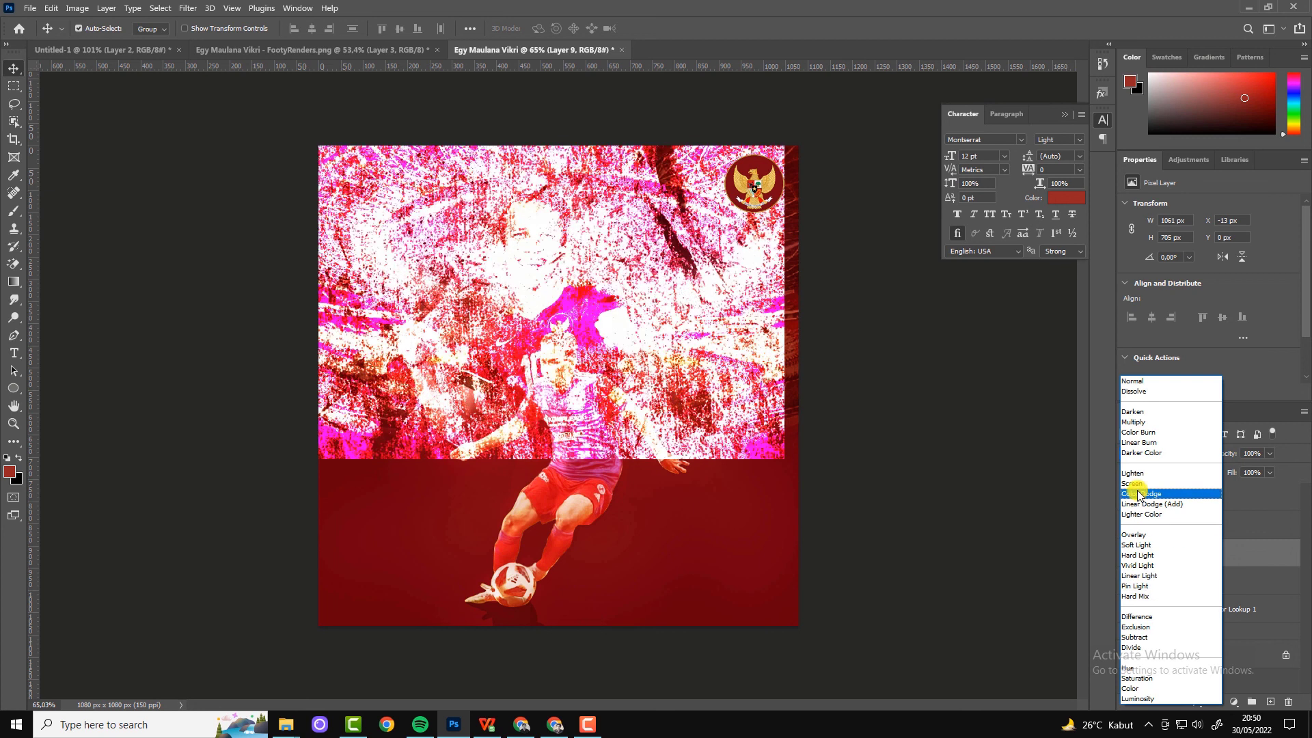
{"action": "left_click", "coordinate": [1135, 422]}
{"action": "key", "text": "ctrl+t"}
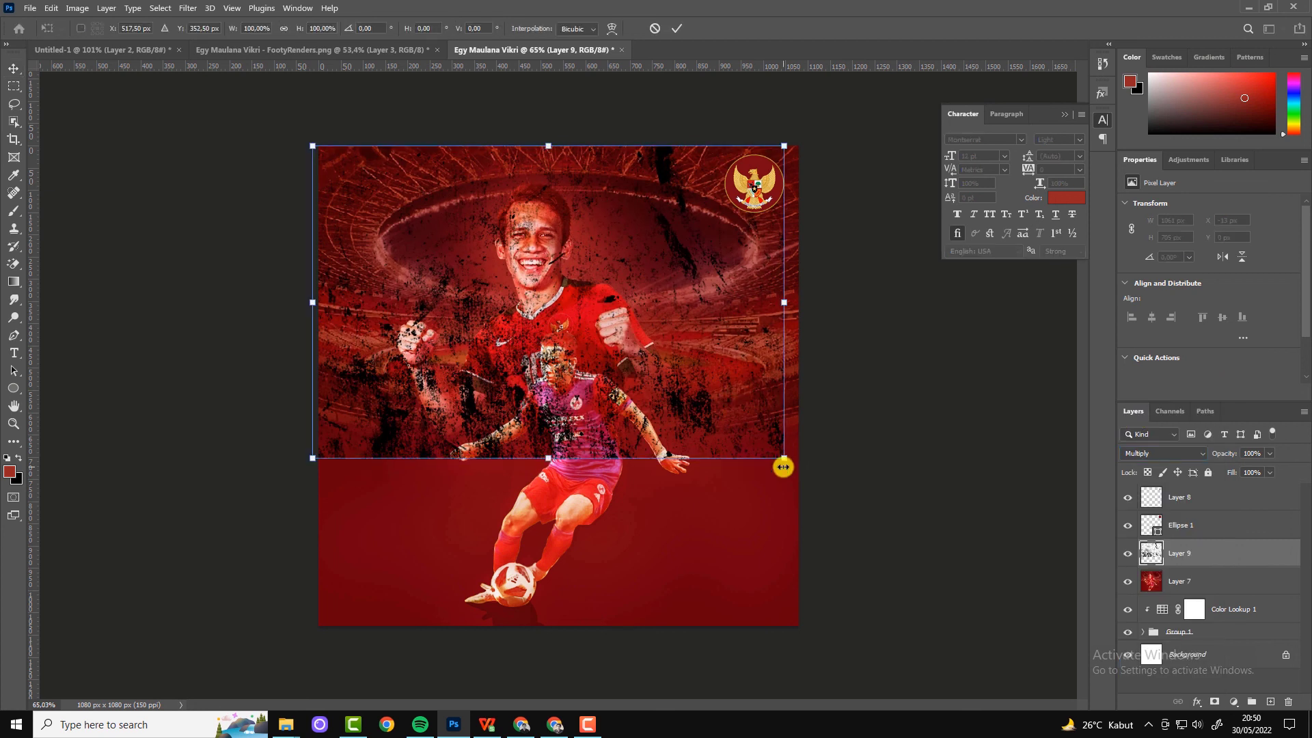
{"action": "mouse_move", "coordinate": [786, 462]}
{"action": "left_mouse_down"}
{"action": "mouse_move", "coordinate": [933, 590]}
{"action": "mouse_move", "coordinate": [1034, 632]}
{"action": "left_mouse_up"}
{"action": "left_click_drag", "start_coordinate": [876, 495], "coordinate": [797, 494]}
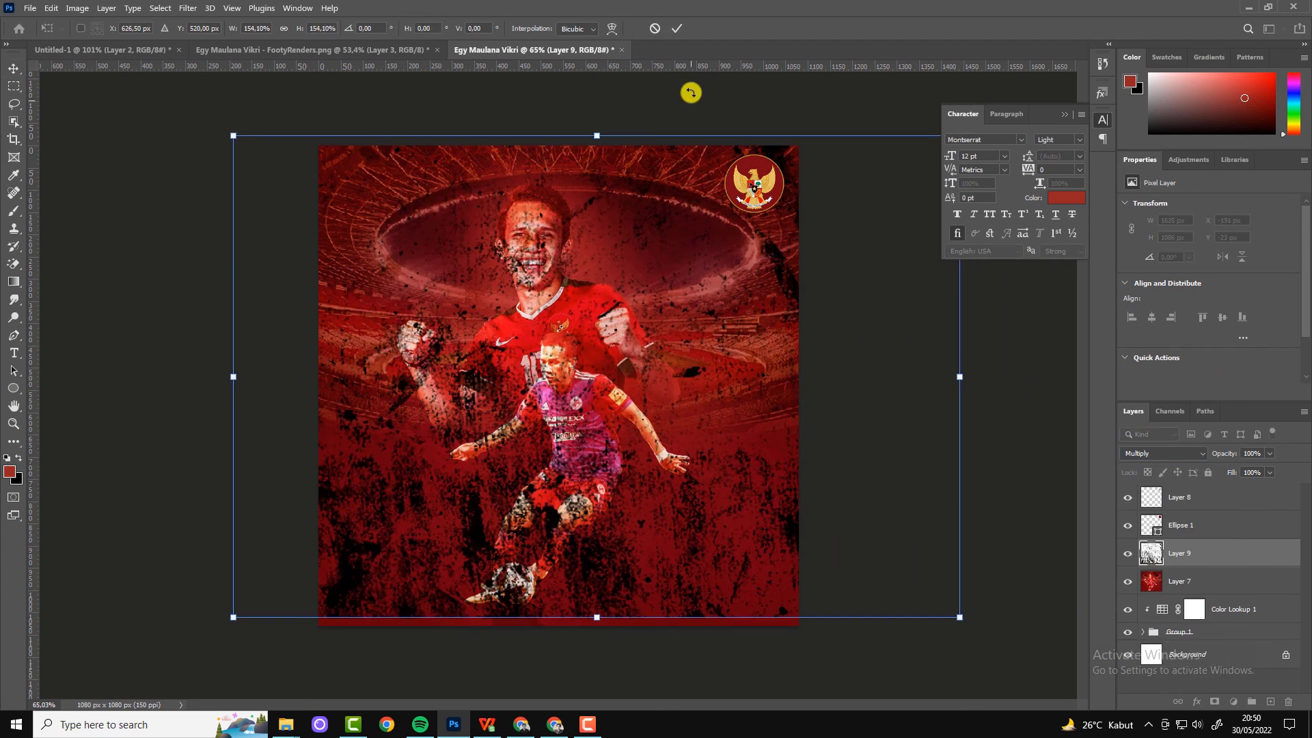
{"action": "left_click", "coordinate": [676, 28]}
{"action": "left_click_drag", "start_coordinate": [629, 319], "coordinate": [626, 328]}
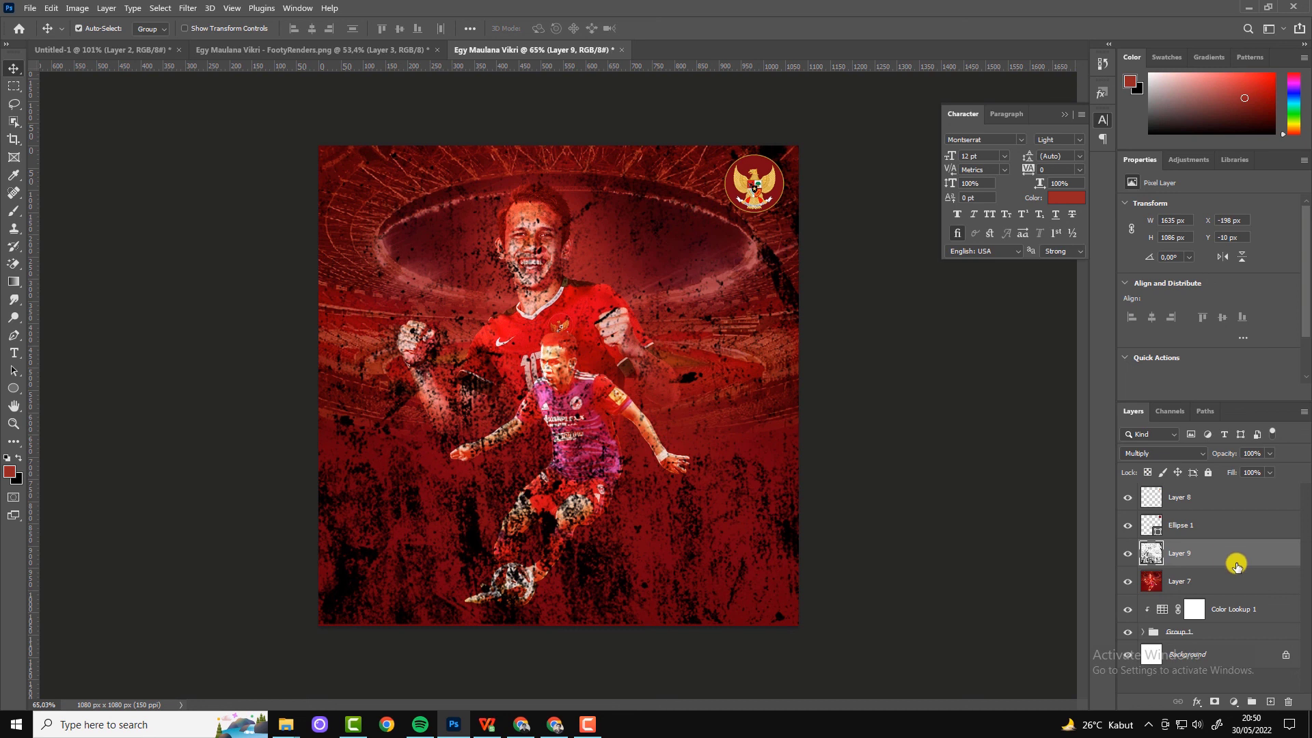
{"action": "left_click", "coordinate": [1270, 454]}
{"action": "left_click_drag", "start_coordinate": [1251, 469], "coordinate": [1236, 469]}
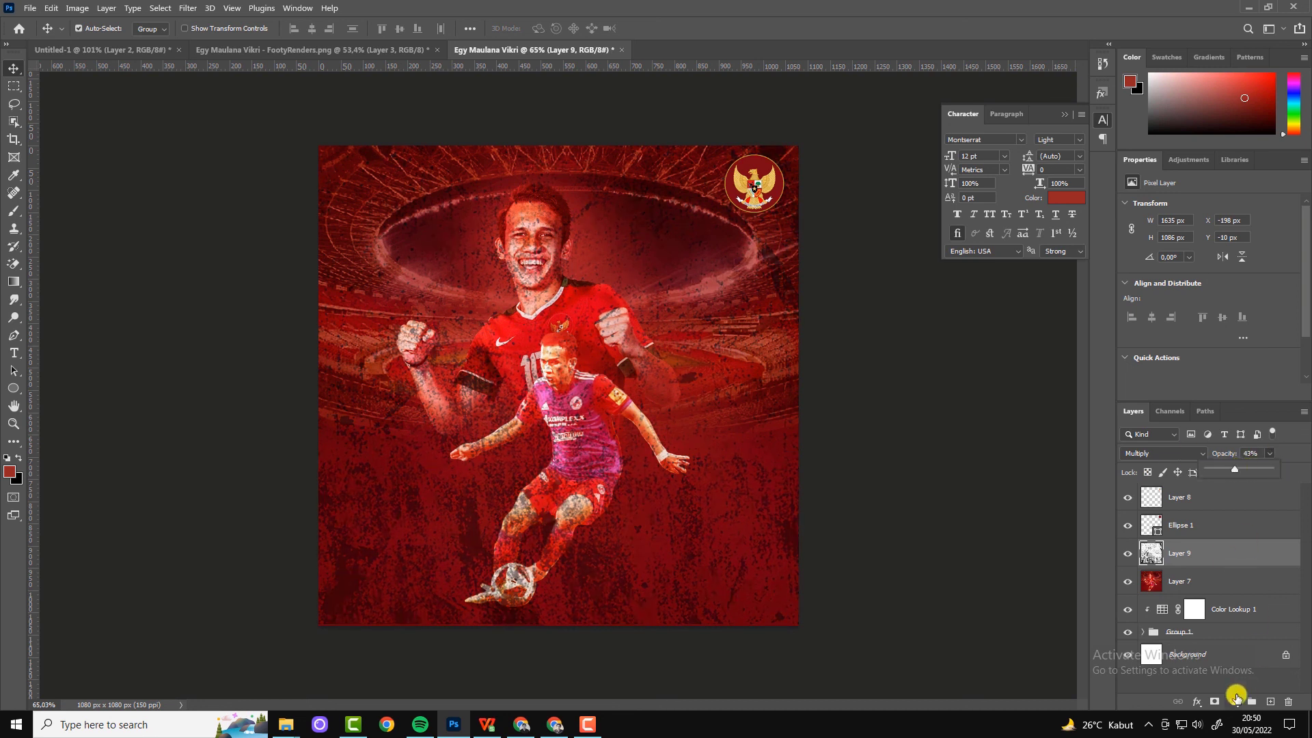
Step: Use Blend If to fade the texture over the darker underlying areas
{"action": "double_click", "coordinate": [1261, 557]}
{"action": "left_click_drag", "start_coordinate": [965, 551], "coordinate": [1020, 551]}
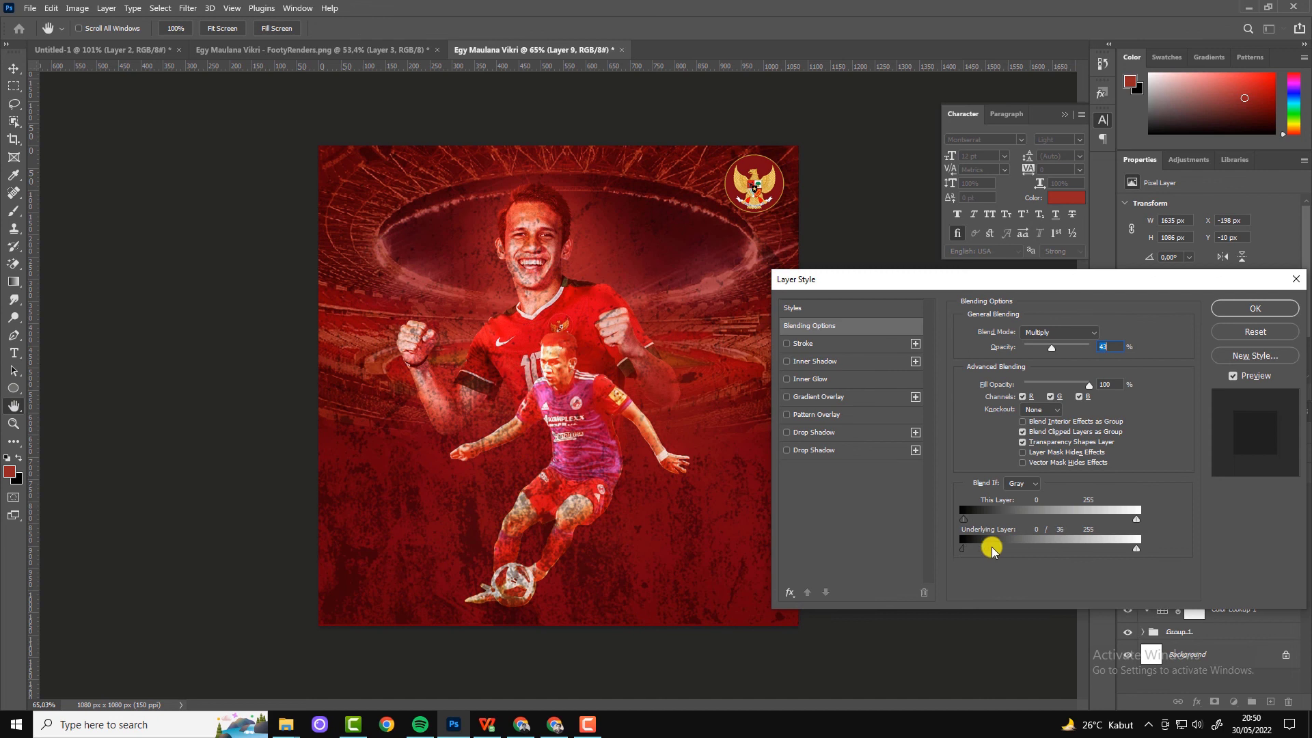
{"action": "left_click", "coordinate": [1233, 313]}
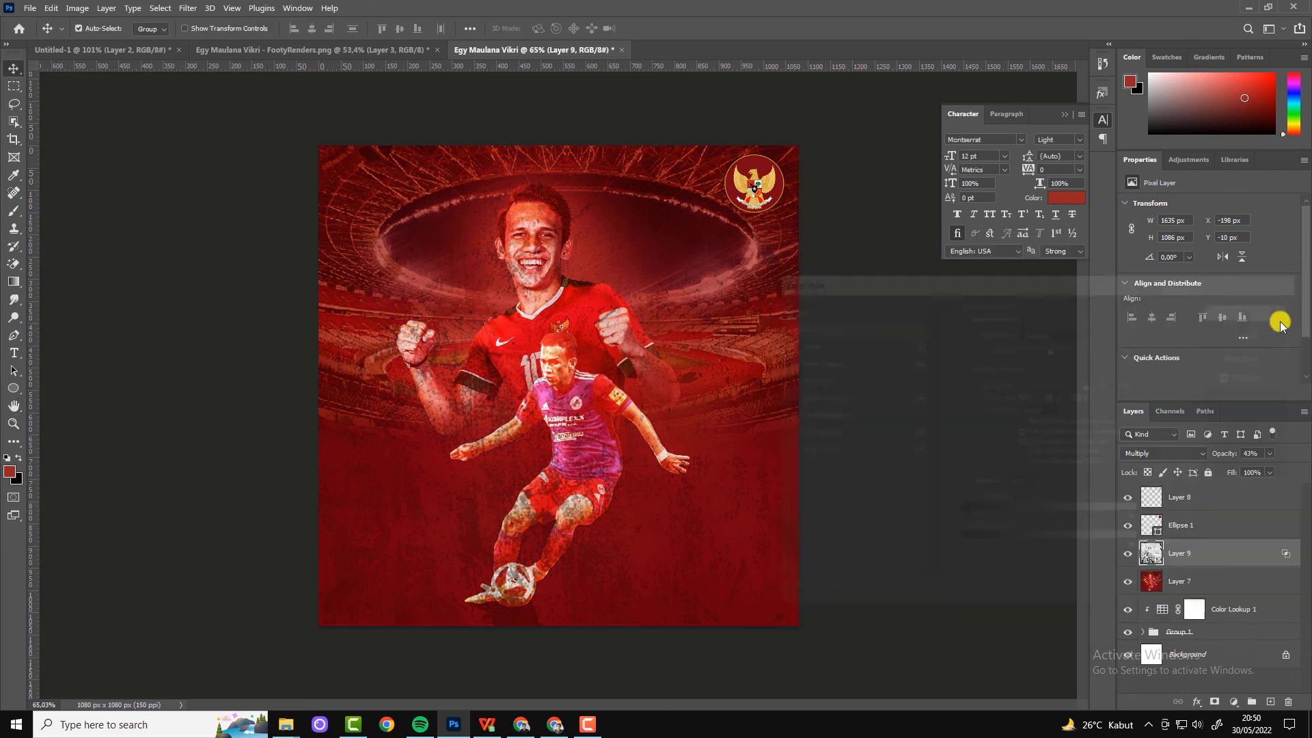
Step: Mask the texture, painting black over both players' faces, necks, arms, legs and the ball
{"action": "left_click", "coordinate": [1216, 701]}
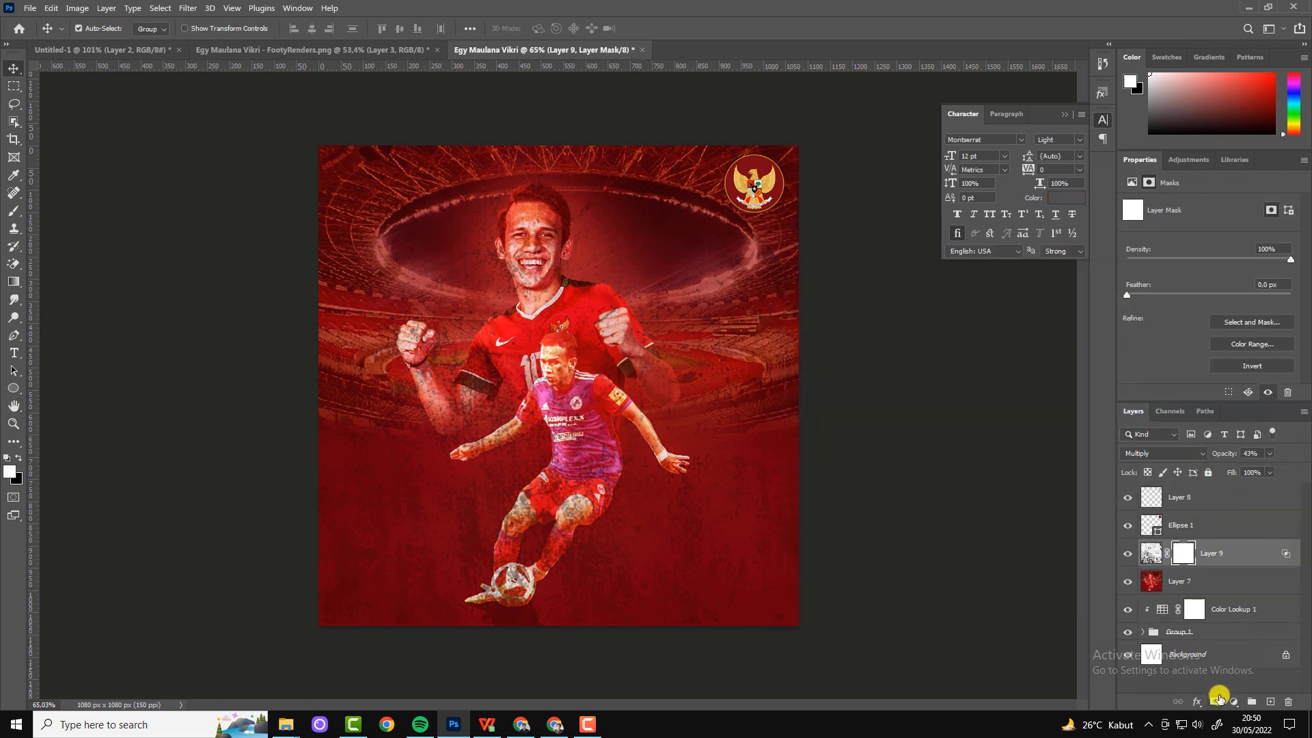
{"action": "left_click", "coordinate": [14, 211]}
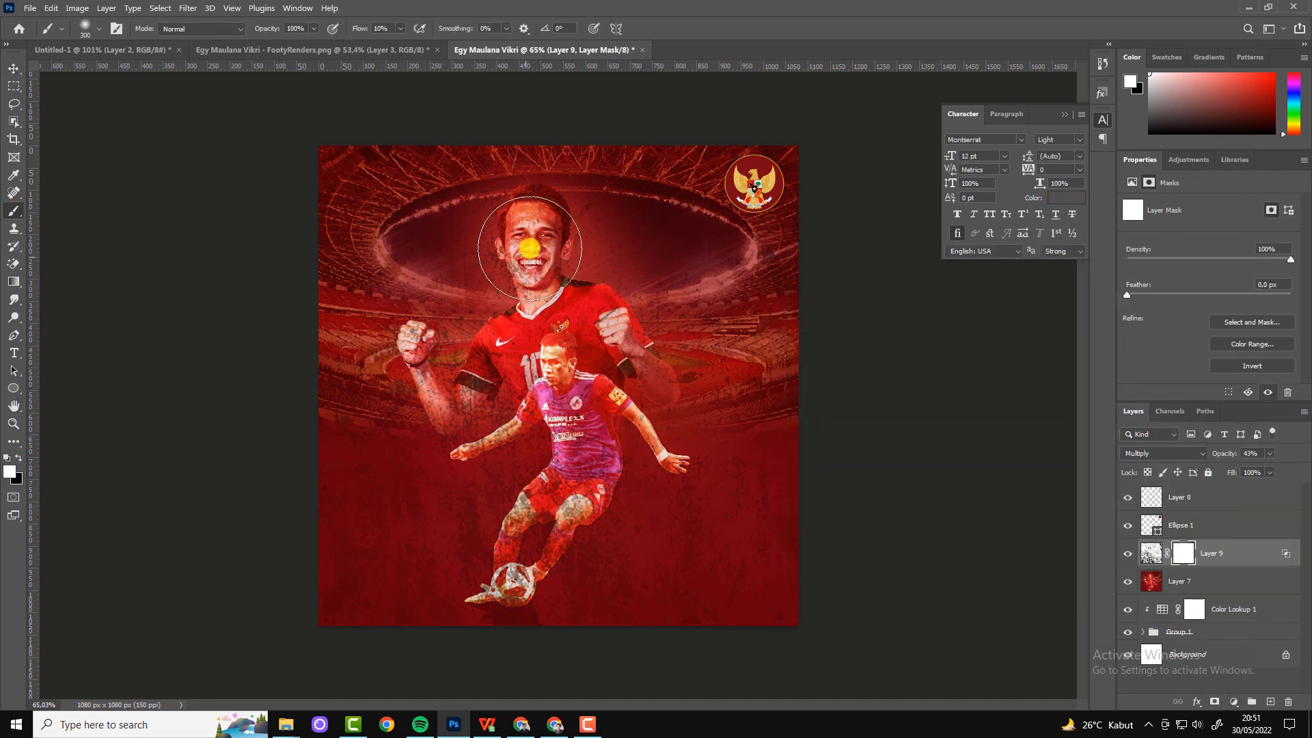
{"action": "key", "text": "x"}
{"action": "left_click_drag", "start_coordinate": [514, 267], "coordinate": [518, 217]}
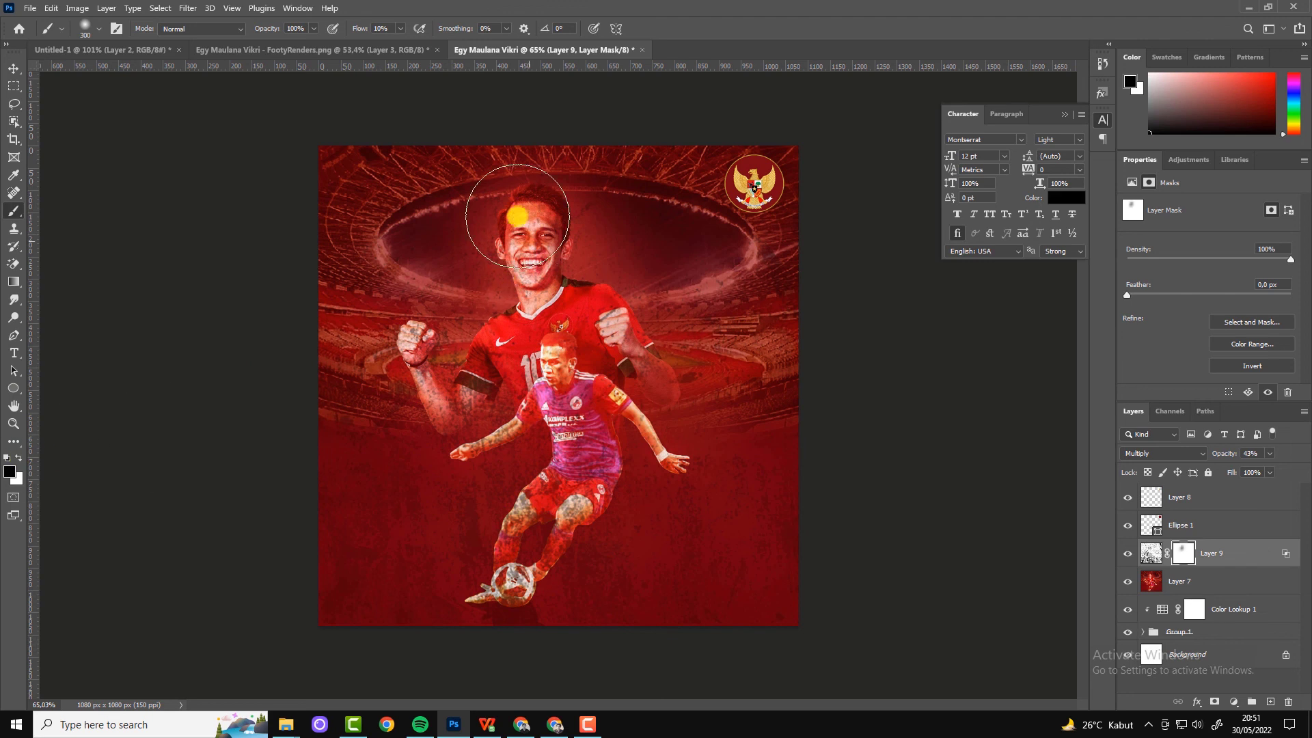
{"action": "left_click_drag", "start_coordinate": [398, 32], "coordinate": [492, 45]}
{"action": "mouse_move", "coordinate": [498, 293]}
{"action": "left_mouse_down"}
{"action": "mouse_move", "coordinate": [521, 250]}
{"action": "mouse_move", "coordinate": [486, 400]}
{"action": "mouse_move", "coordinate": [588, 444]}
{"action": "left_mouse_up"}
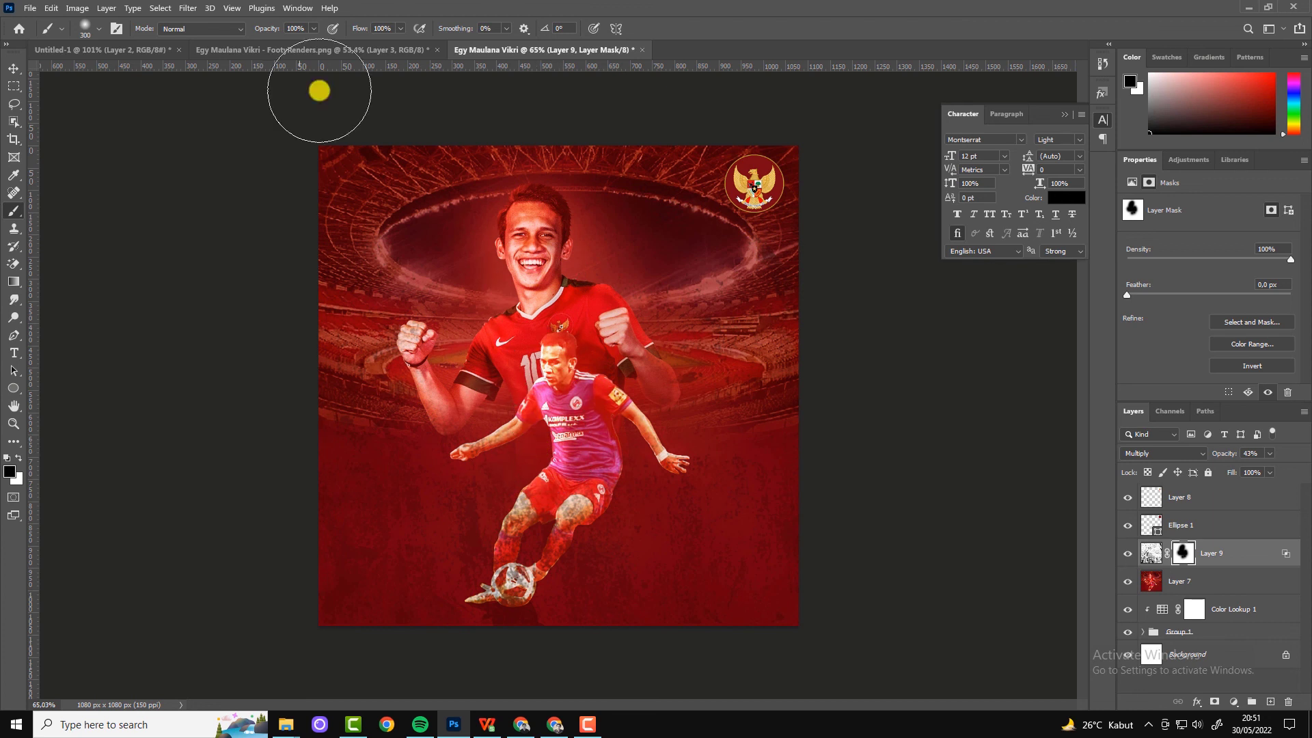
{"action": "left_click_drag", "start_coordinate": [400, 29], "coordinate": [360, 41]}
{"action": "mouse_move", "coordinate": [543, 487]}
{"action": "left_mouse_down"}
{"action": "mouse_move", "coordinate": [499, 542]}
{"action": "mouse_move", "coordinate": [586, 542]}
{"action": "left_mouse_up"}
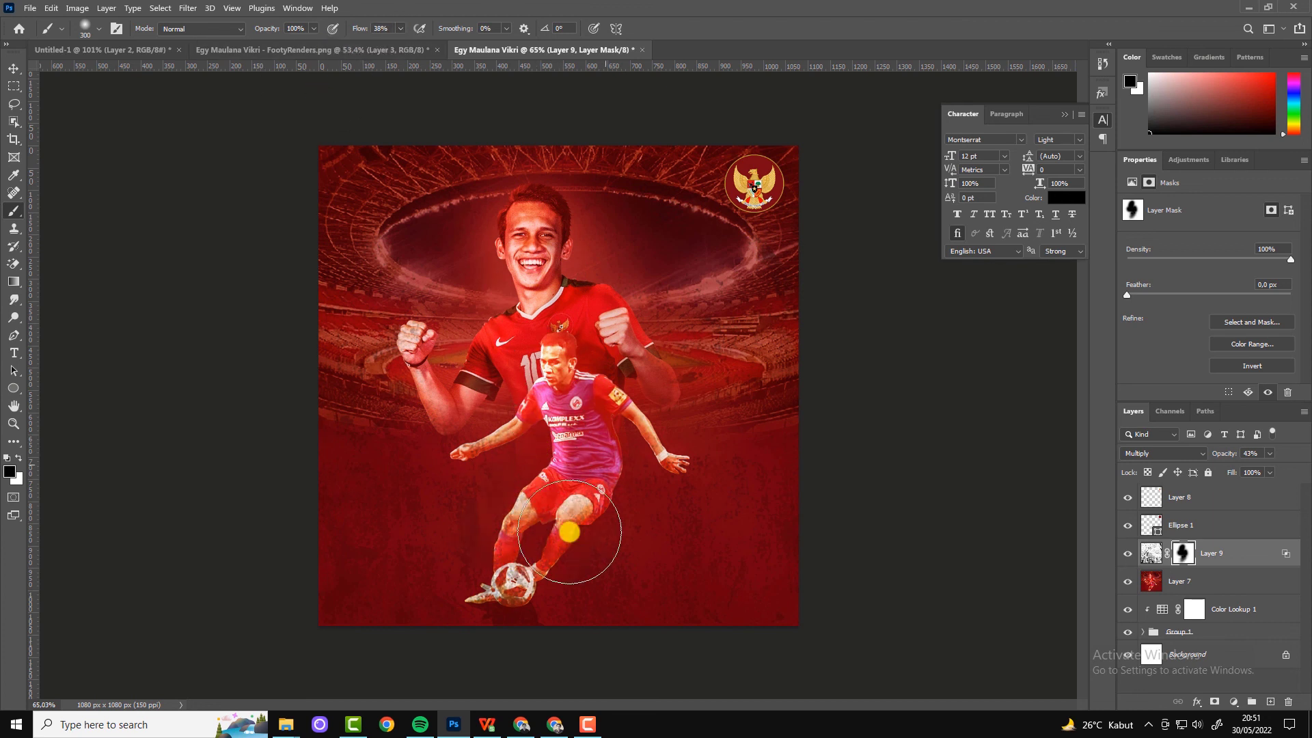
{"action": "mouse_move", "coordinate": [548, 385]}
{"action": "left_mouse_down"}
{"action": "mouse_move", "coordinate": [483, 580]}
{"action": "mouse_move", "coordinate": [469, 478]}
{"action": "mouse_move", "coordinate": [601, 328]}
{"action": "mouse_move", "coordinate": [555, 296]}
{"action": "mouse_move", "coordinate": [537, 234]}
{"action": "mouse_move", "coordinate": [550, 408]}
{"action": "mouse_move", "coordinate": [602, 474]}
{"action": "mouse_move", "coordinate": [573, 332]}
{"action": "mouse_move", "coordinate": [613, 299]}
{"action": "mouse_move", "coordinate": [434, 341]}
{"action": "mouse_move", "coordinate": [615, 388]}
{"action": "mouse_move", "coordinate": [530, 541]}
{"action": "left_mouse_up"}
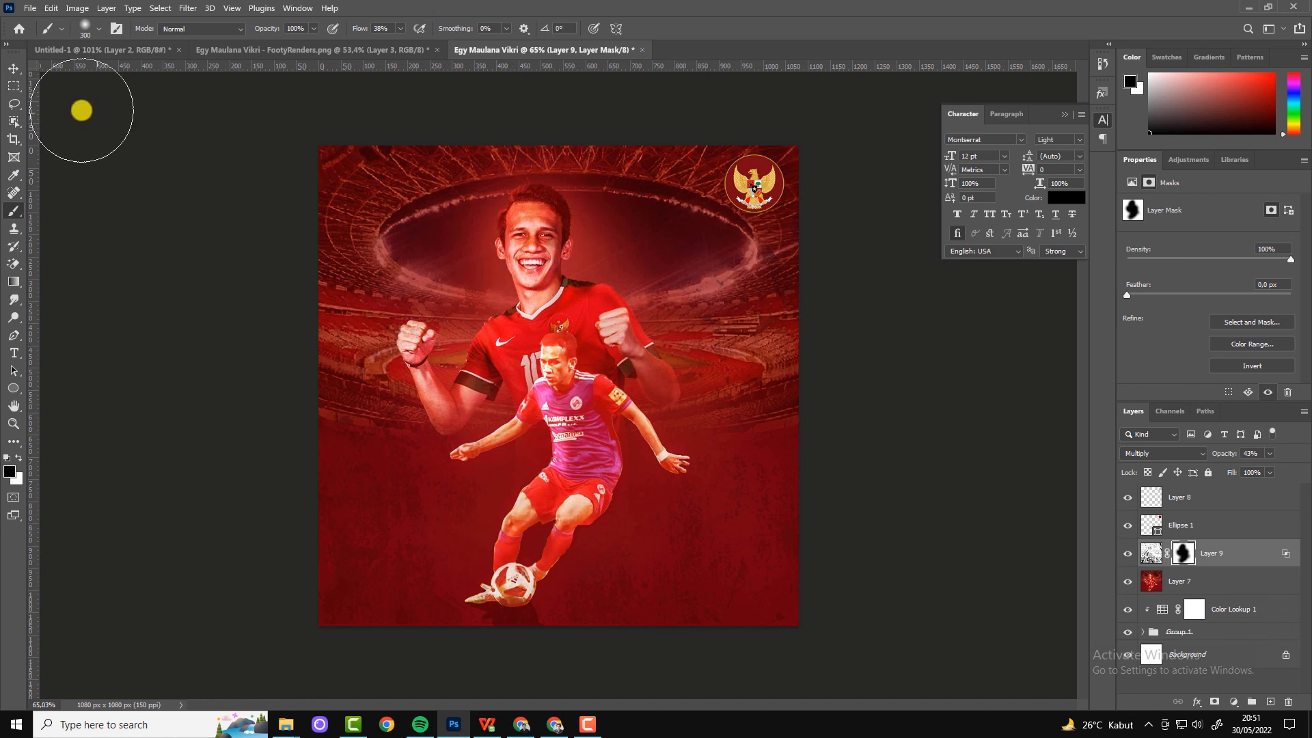
{"action": "left_click", "coordinate": [14, 69]}
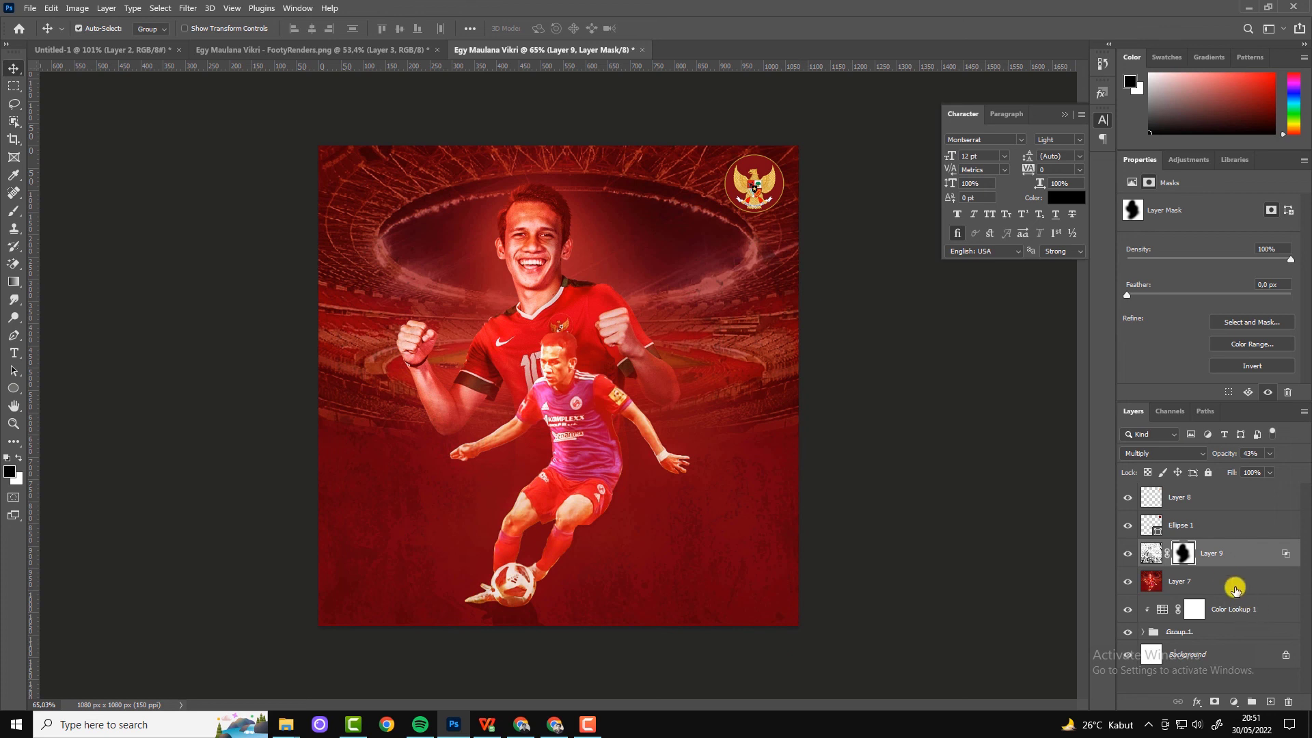
{"action": "left_click", "coordinate": [1248, 504], "text": "shift"}
{"action": "key", "text": "ctrl+z"}
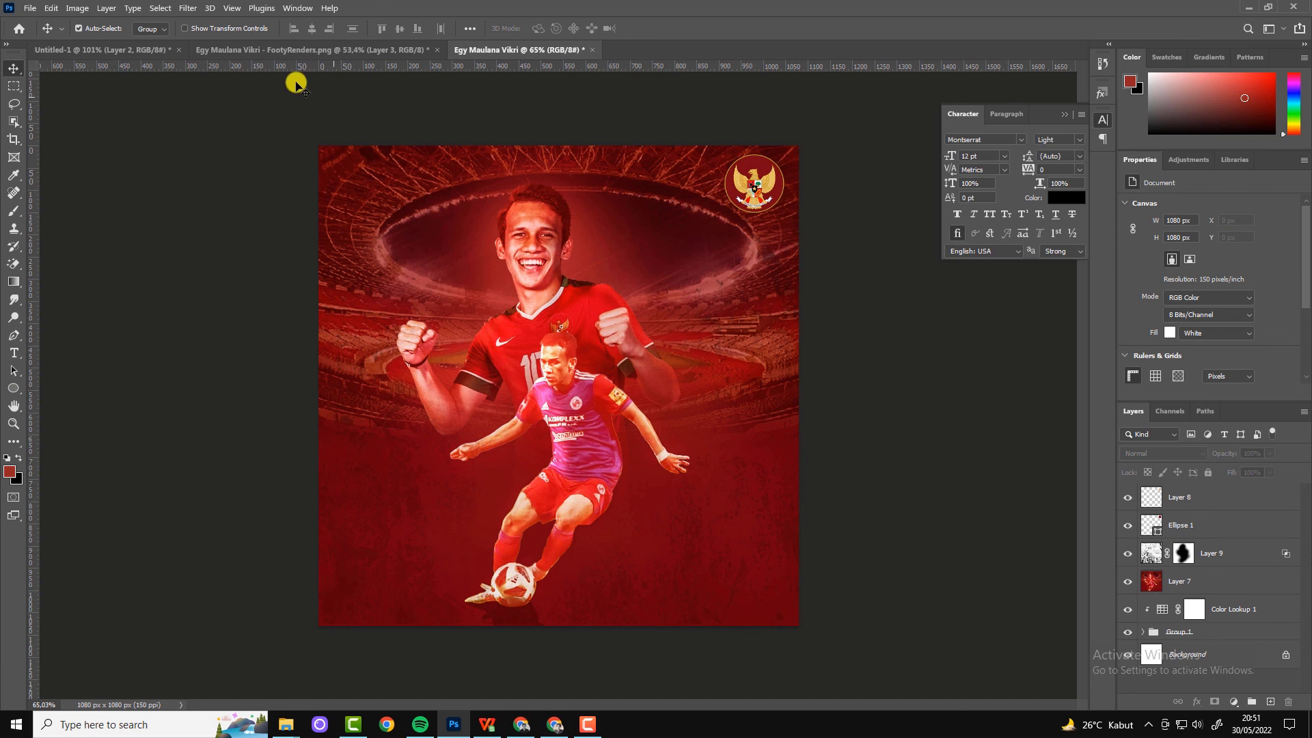
Step: Unhide the Egy Maulana Vikri text layer in FootyRenders and drag it onto the poster
{"action": "left_click", "coordinate": [260, 50]}
{"action": "left_click", "coordinate": [1127, 582]}
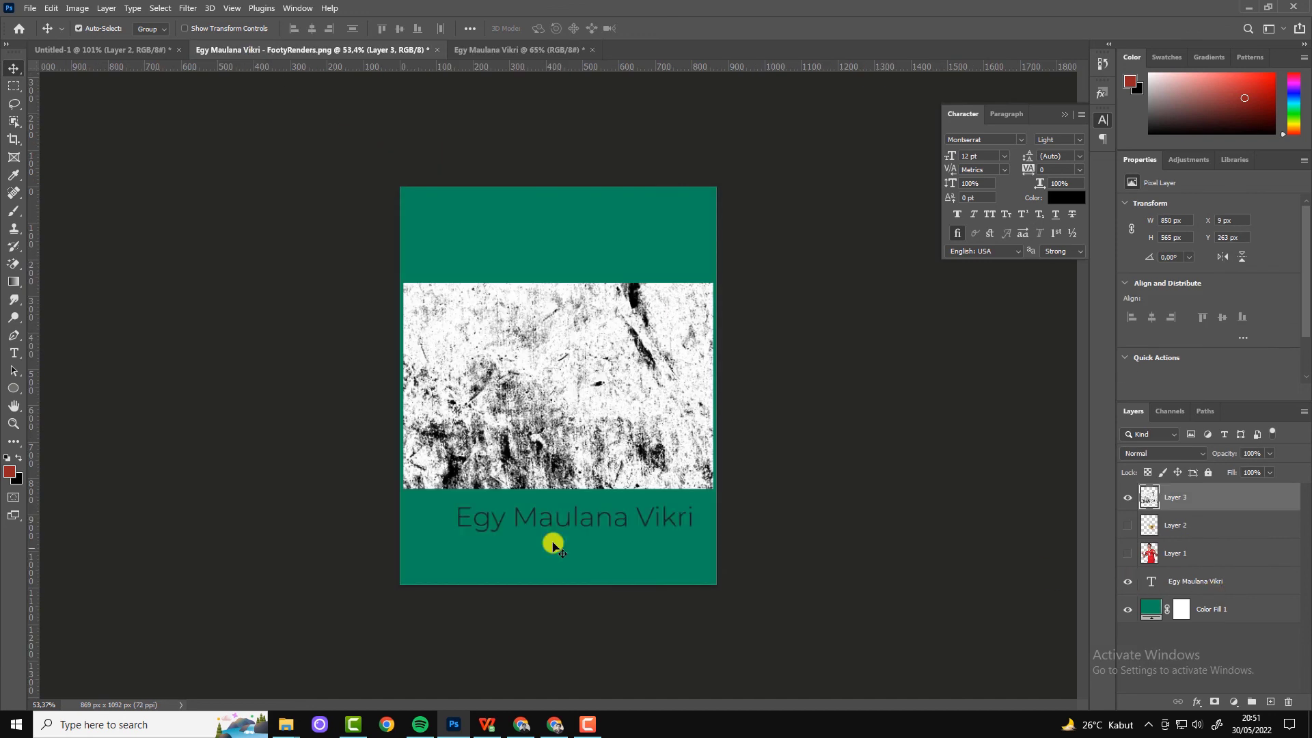
{"action": "left_click_drag", "start_coordinate": [551, 538], "coordinate": [514, 49]}
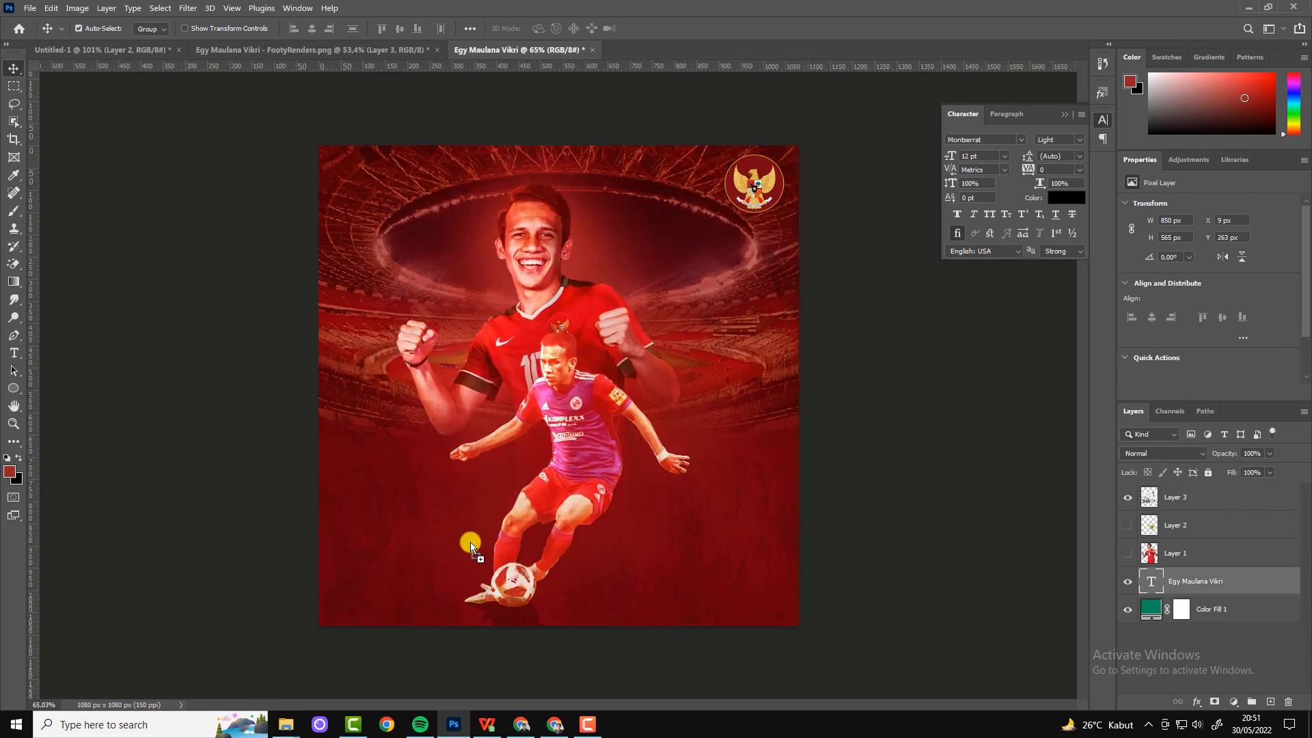
{"action": "mouse_move", "coordinate": [444, 549]}
{"action": "left_mouse_down"}
{"action": "mouse_move", "coordinate": [661, 588]}
{"action": "mouse_move", "coordinate": [711, 547]}
{"action": "left_mouse_up"}
Step: Make the name text white Montserrat SemiBold
{"action": "double_click", "coordinate": [606, 545]}
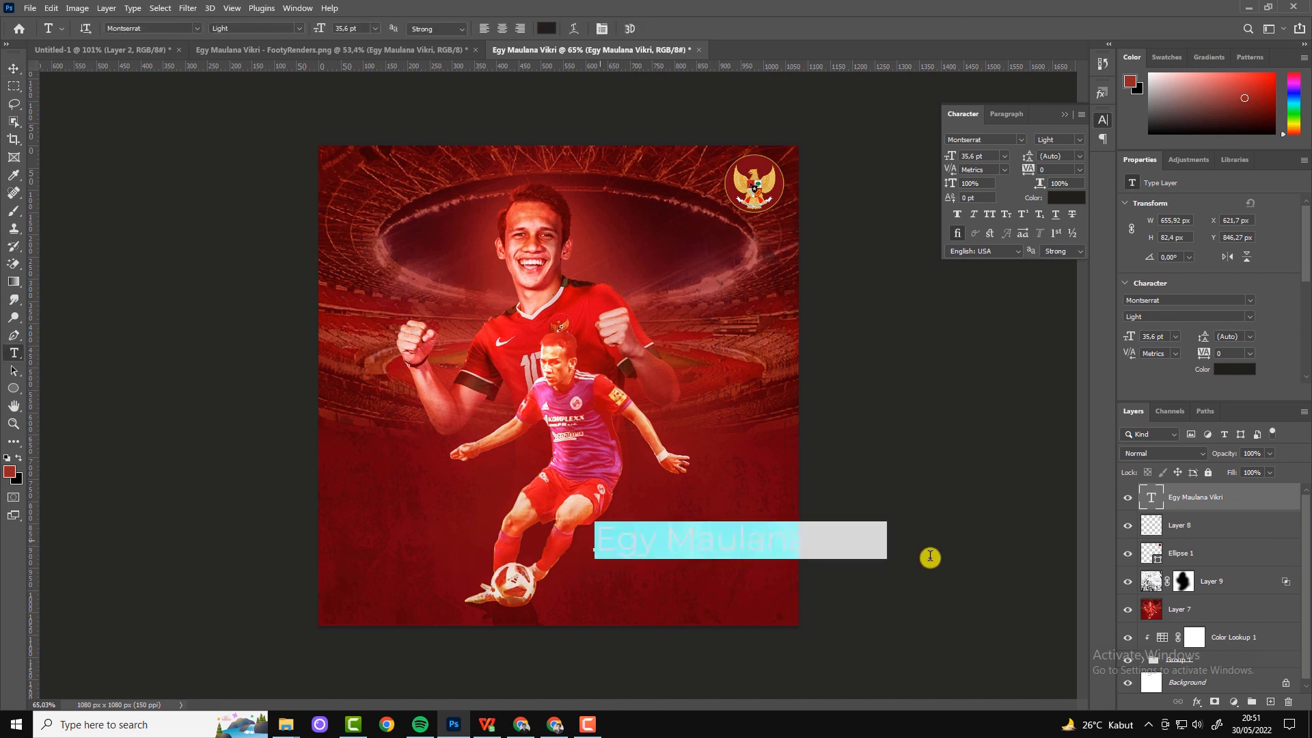
{"action": "left_click", "coordinate": [272, 29]}
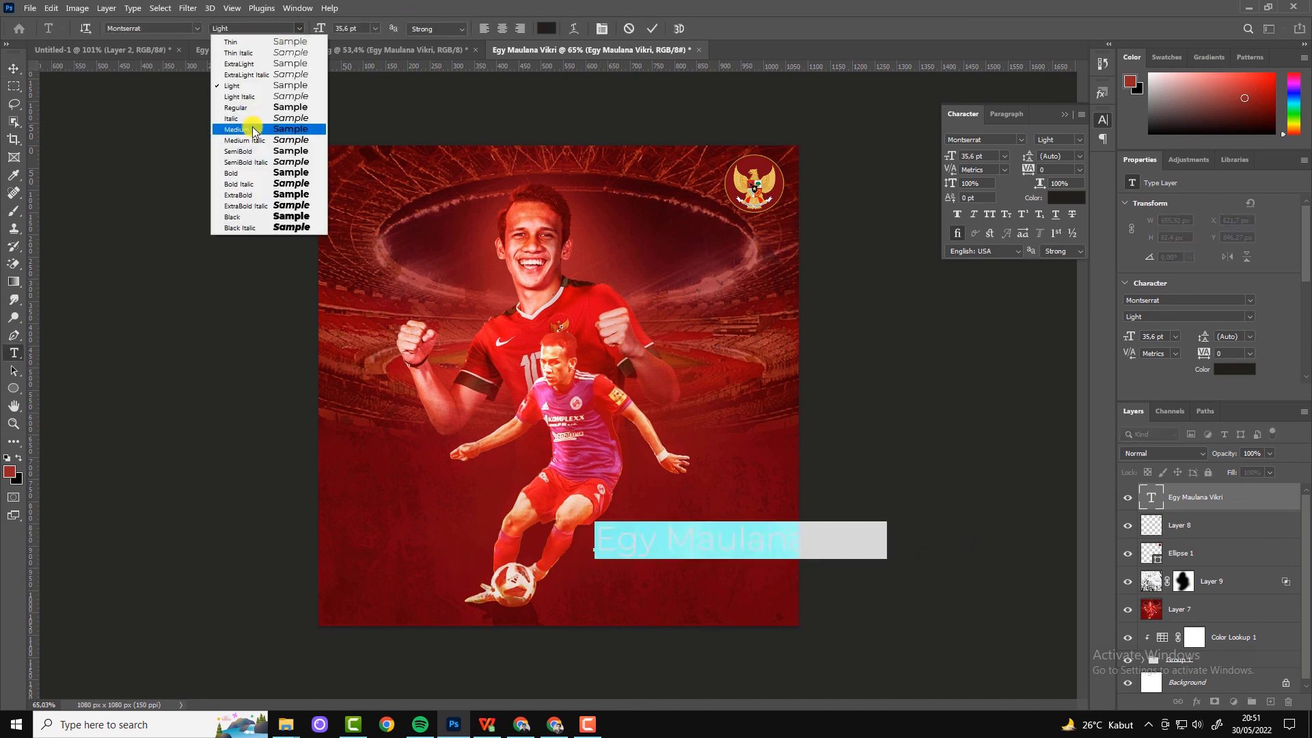
{"action": "left_click", "coordinate": [250, 136]}
{"action": "left_click", "coordinate": [543, 30]}
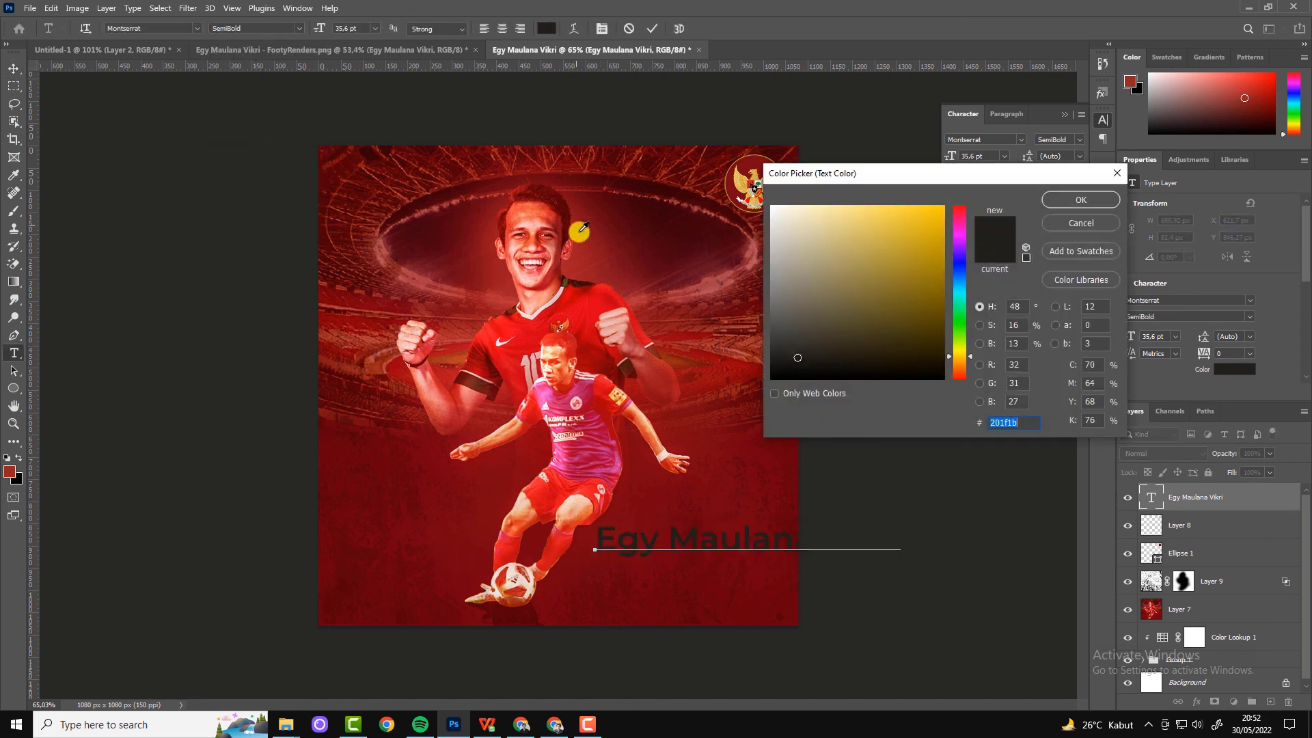
{"action": "left_click", "coordinate": [772, 209]}
{"action": "left_click", "coordinate": [1080, 201]}
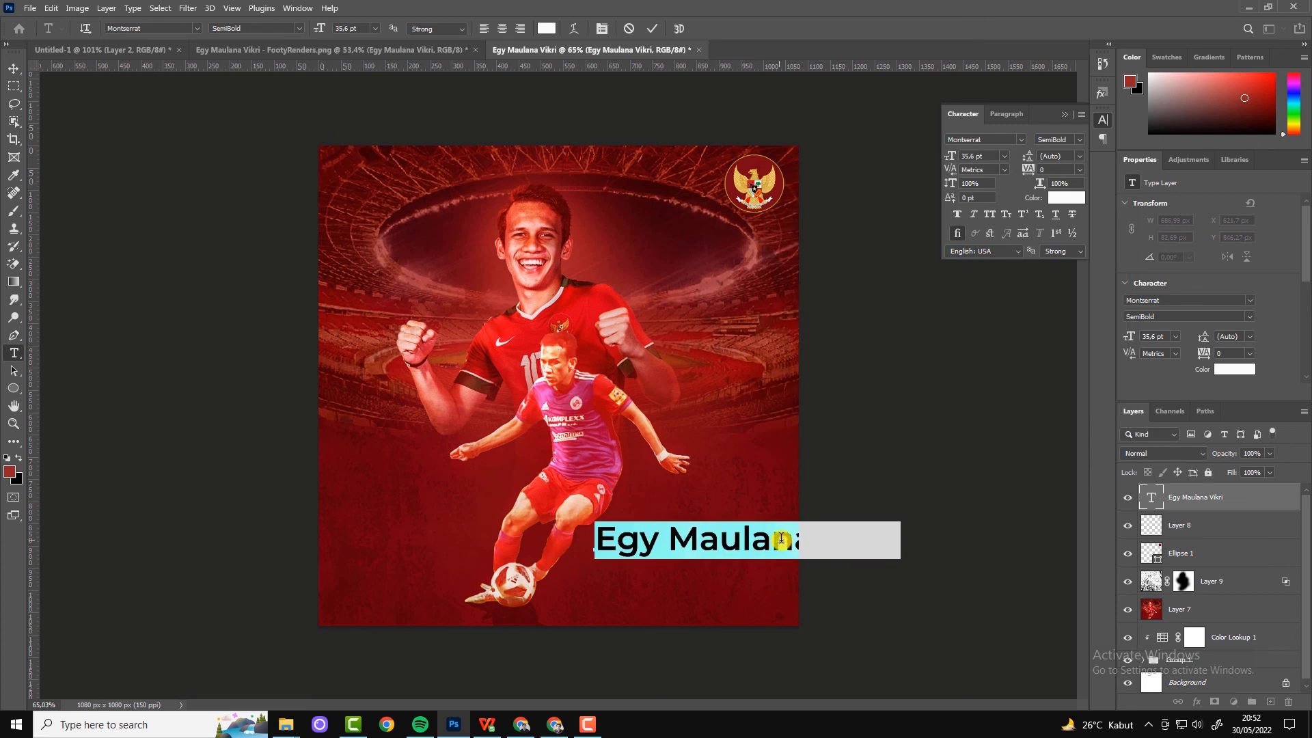
{"action": "left_click", "coordinate": [14, 70]}
Step: Scale the name text down to about 59%
{"action": "key", "text": "ctrl+t"}
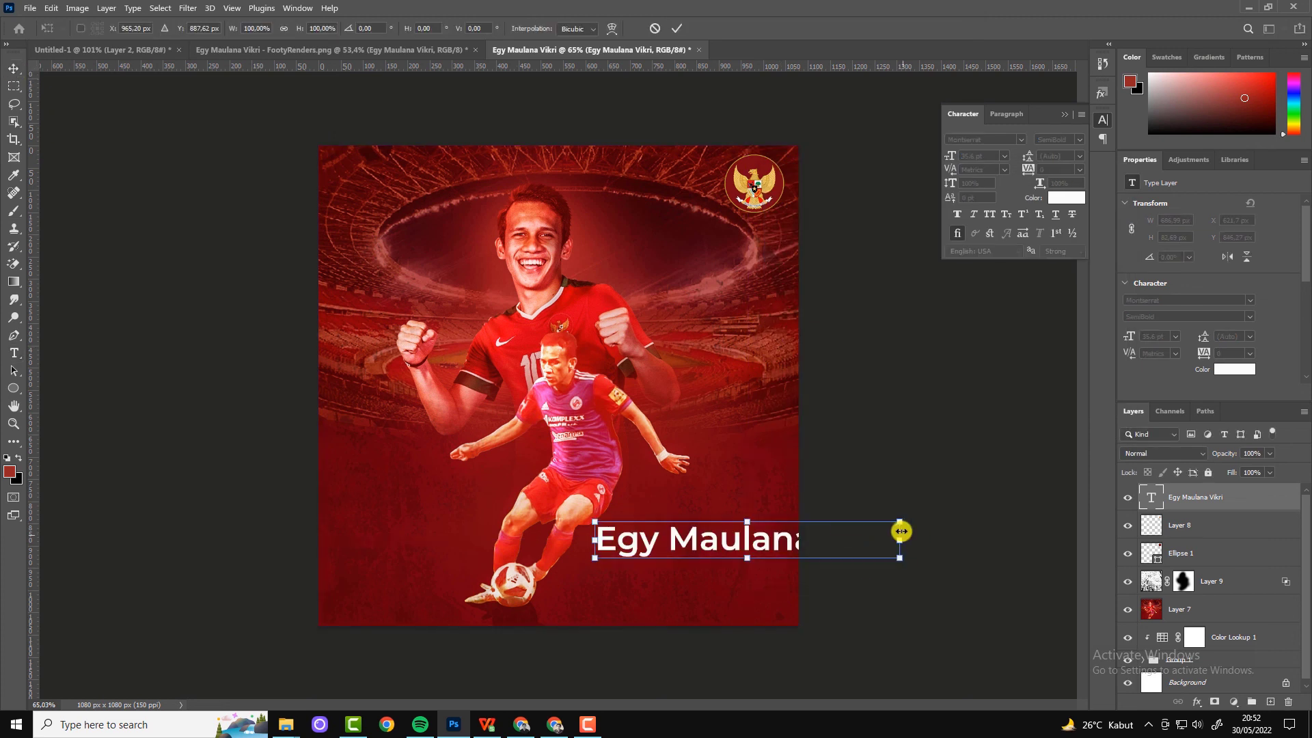
{"action": "left_click_drag", "start_coordinate": [899, 528], "coordinate": [766, 532]}
{"action": "left_click", "coordinate": [676, 28]}
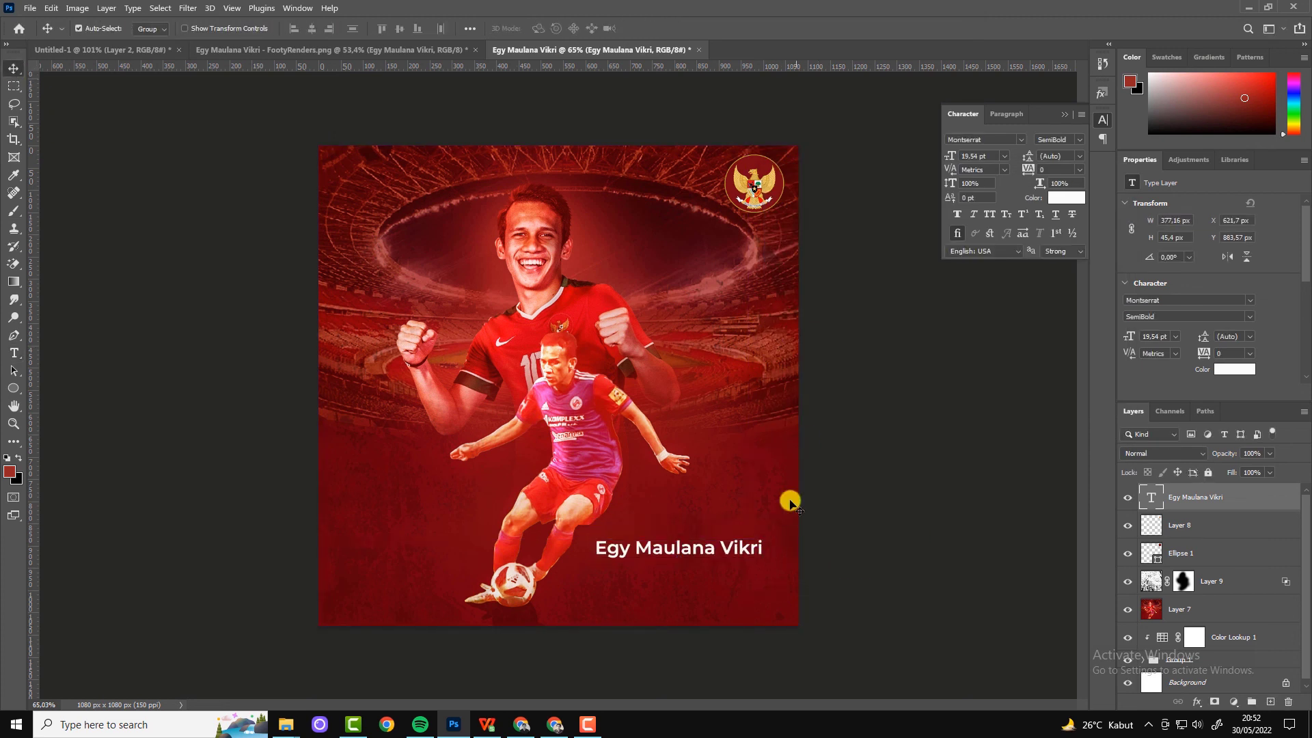
{"action": "scroll", "coordinate": [793, 501], "scroll_direction": "up", "scroll_amount": 2}
{"action": "key", "text": "t"}
Step: Break the name into three lines (Egy / Maulana / Vikri), then enlarge it and move it right
{"action": "left_click", "coordinate": [647, 587]}
{"action": "key", "text": "Return"}
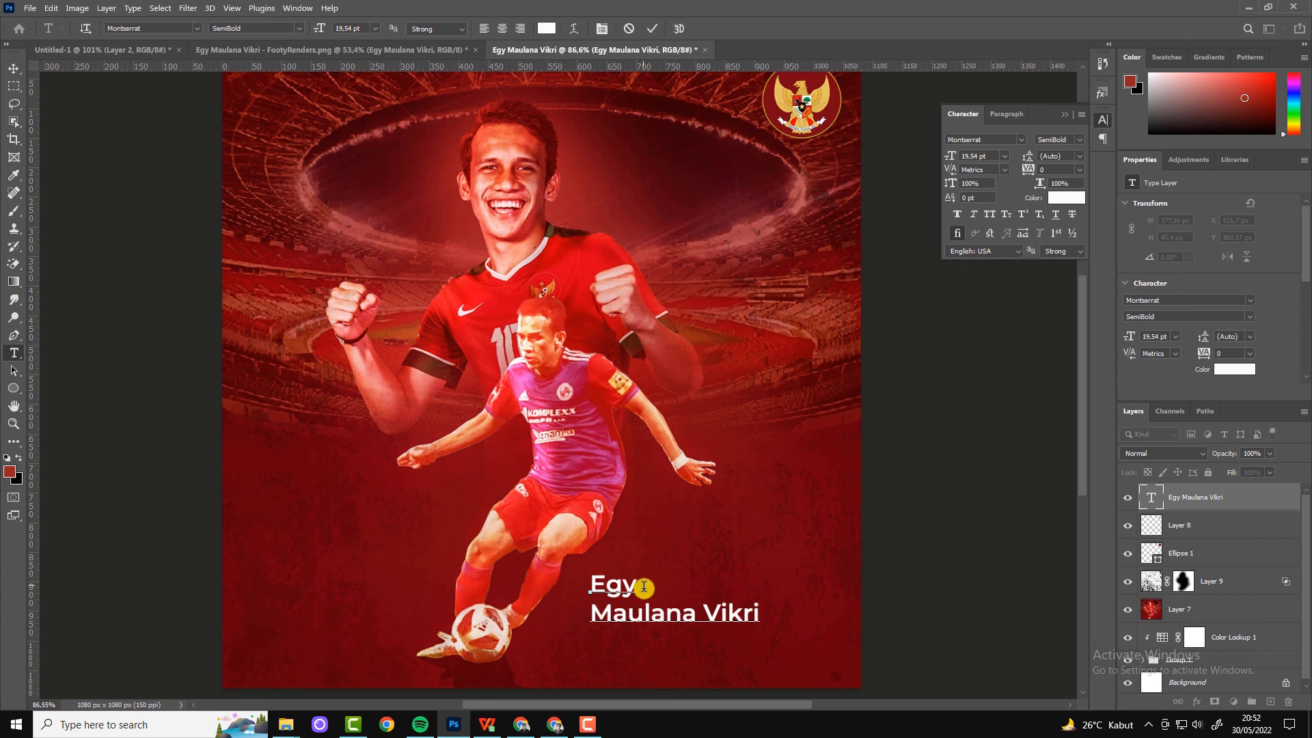
{"action": "left_click", "coordinate": [701, 610]}
{"action": "key", "text": "Return"}
{"action": "key", "text": "ctrl+a"}
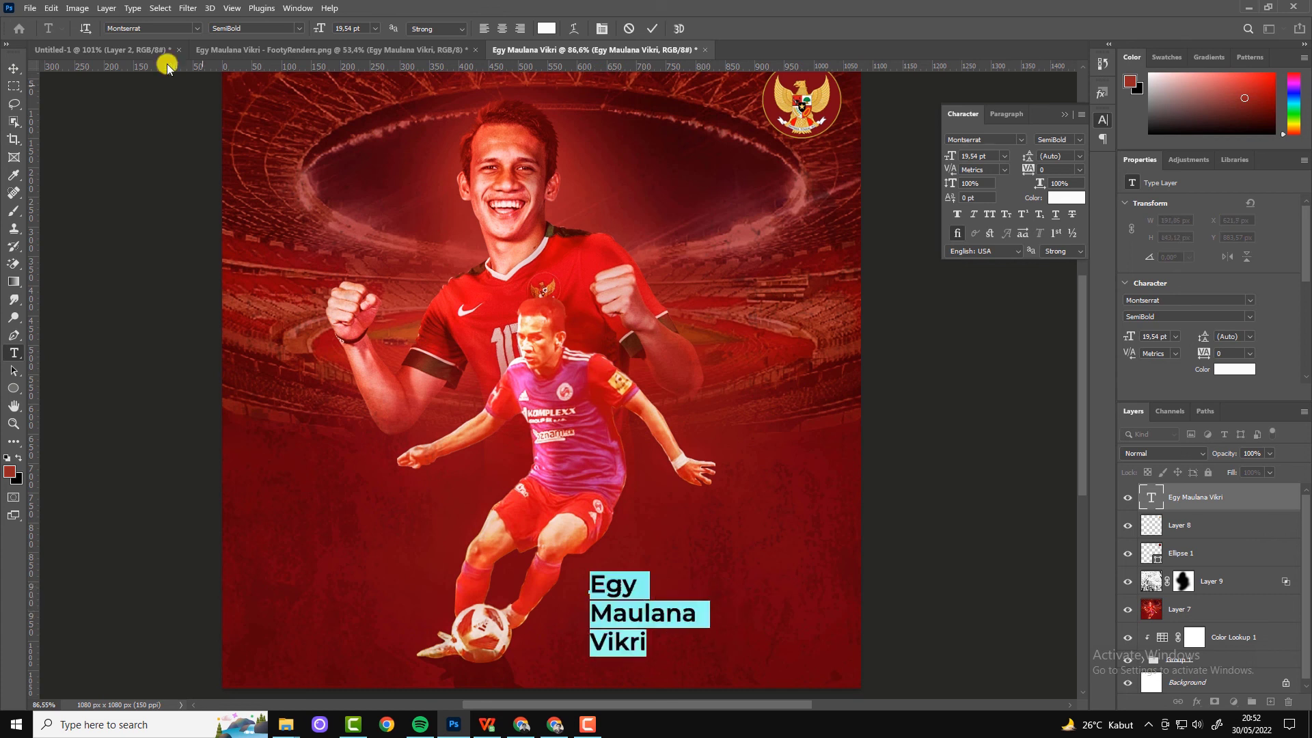
{"action": "left_click", "coordinate": [14, 69]}
{"action": "key", "text": "ctrl+t"}
{"action": "left_click_drag", "start_coordinate": [703, 574], "coordinate": [753, 542]}
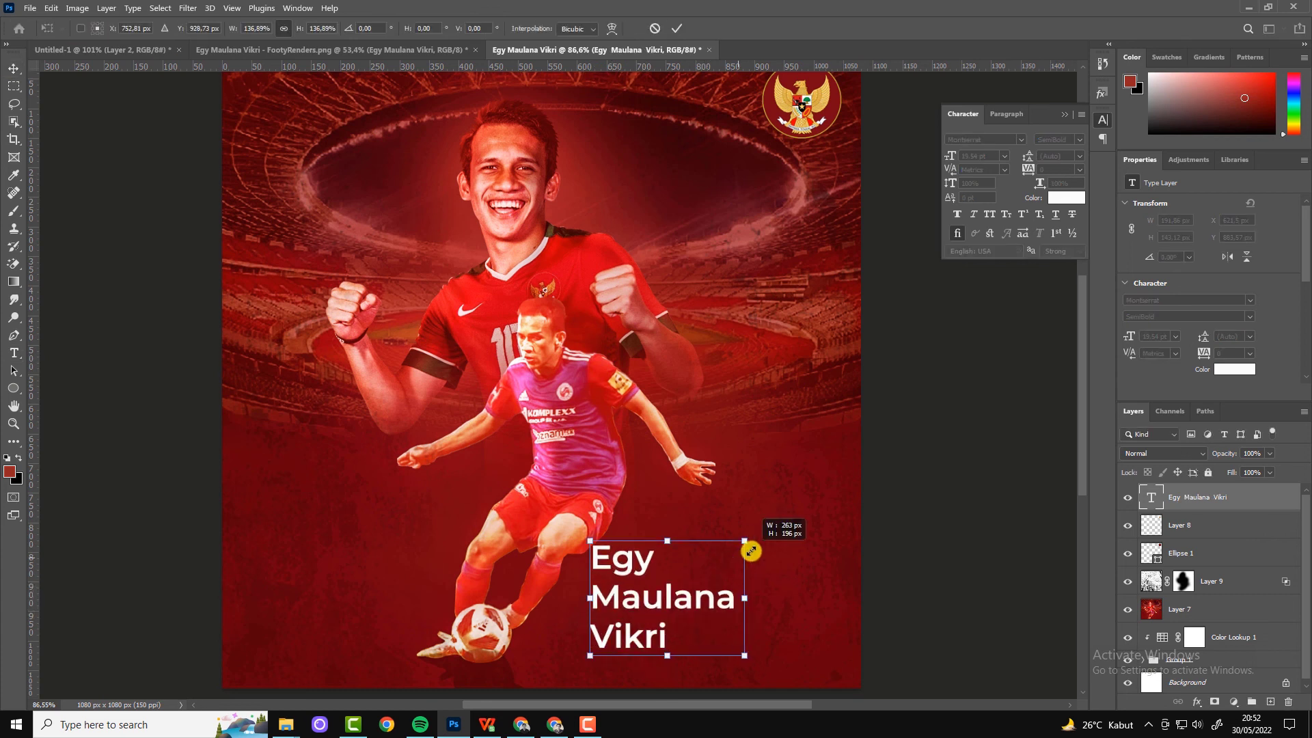
{"action": "left_click_drag", "start_coordinate": [662, 551], "coordinate": [857, 558]}
{"action": "key", "text": "Return"}
Step: Set the first two lines to Black weight in all capitals, with tighter line spacing
{"action": "scroll", "coordinate": [772, 277], "scroll_direction": "down", "scroll_amount": 2}
{"action": "scroll", "coordinate": [759, 401], "scroll_direction": "up", "scroll_amount": 4}
{"action": "double_click", "coordinate": [687, 553]}
{"action": "left_click", "coordinate": [301, 28]}
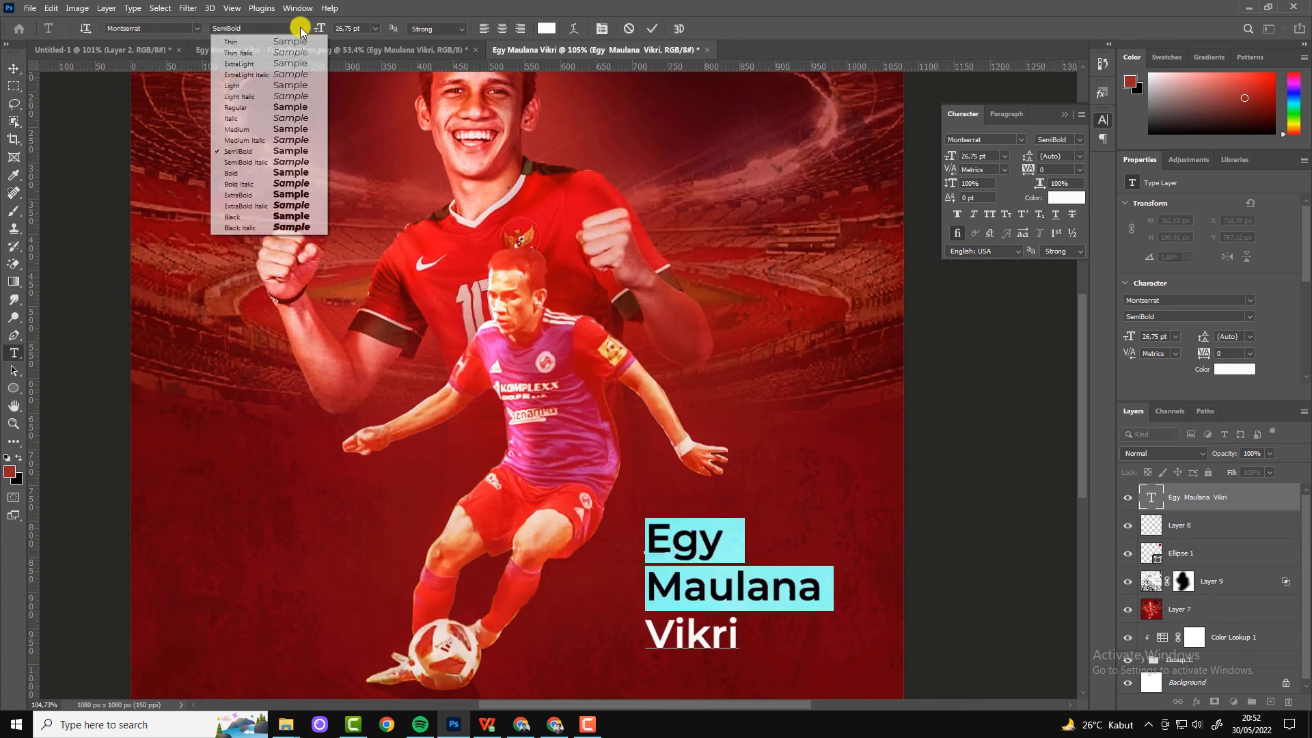
{"action": "left_click", "coordinate": [263, 216]}
{"action": "left_click", "coordinate": [708, 560]}
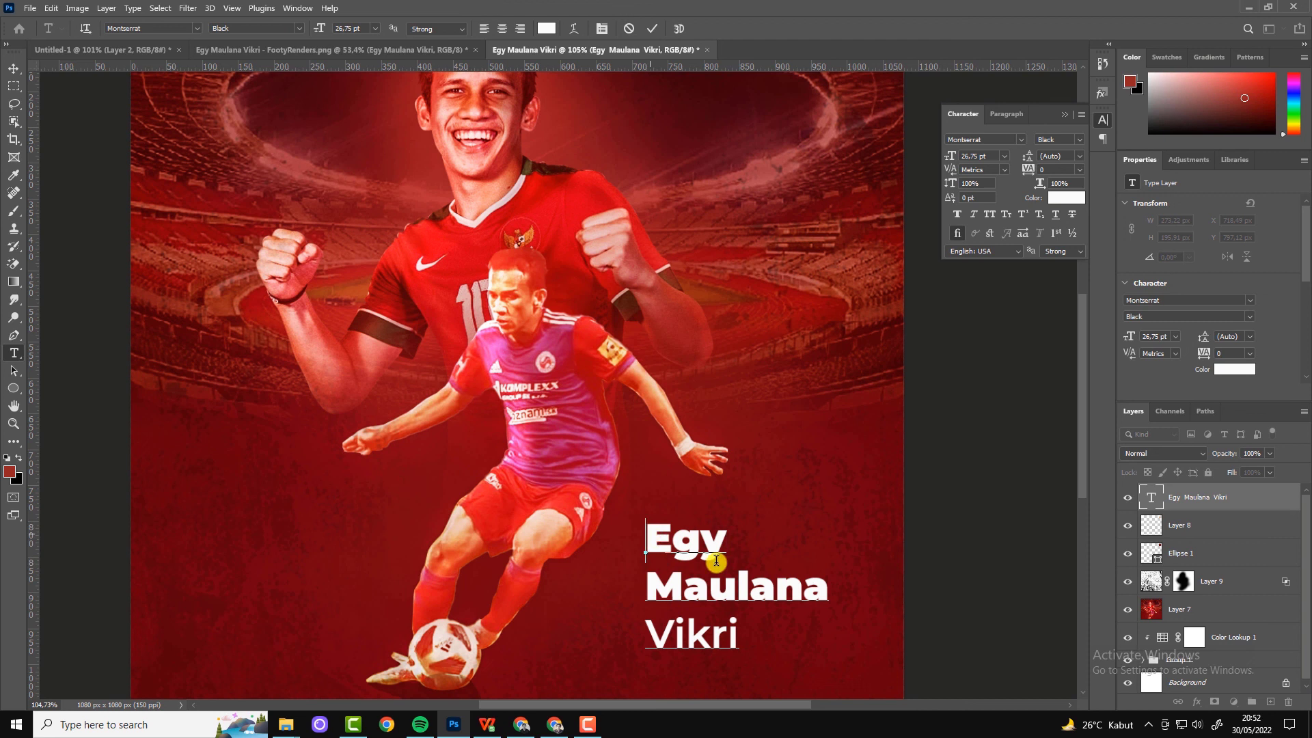
{"action": "key", "text": "shift+Down"}
{"action": "key", "text": "shift+Down"}
{"action": "left_click", "coordinate": [990, 214]}
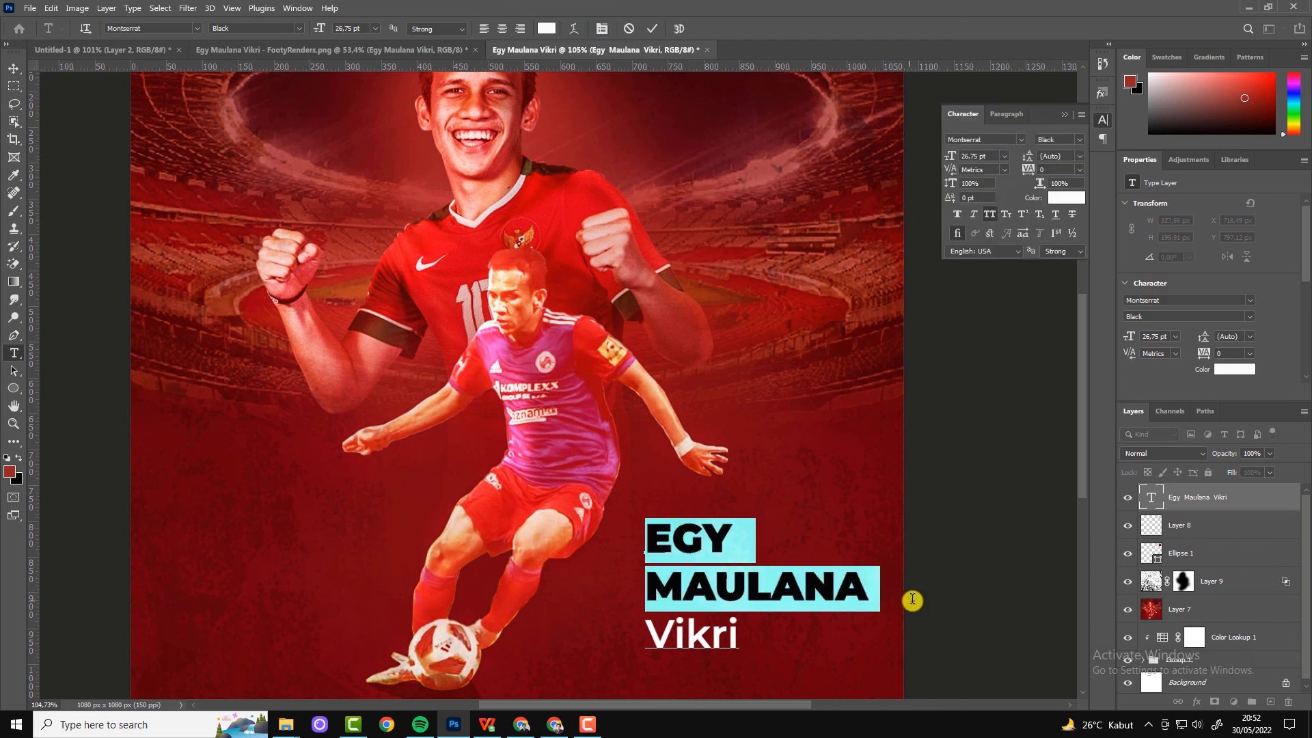
{"action": "key", "text": "alt+Up"}
{"action": "key", "text": "alt+Up"}
{"action": "key", "text": "alt+Up"}
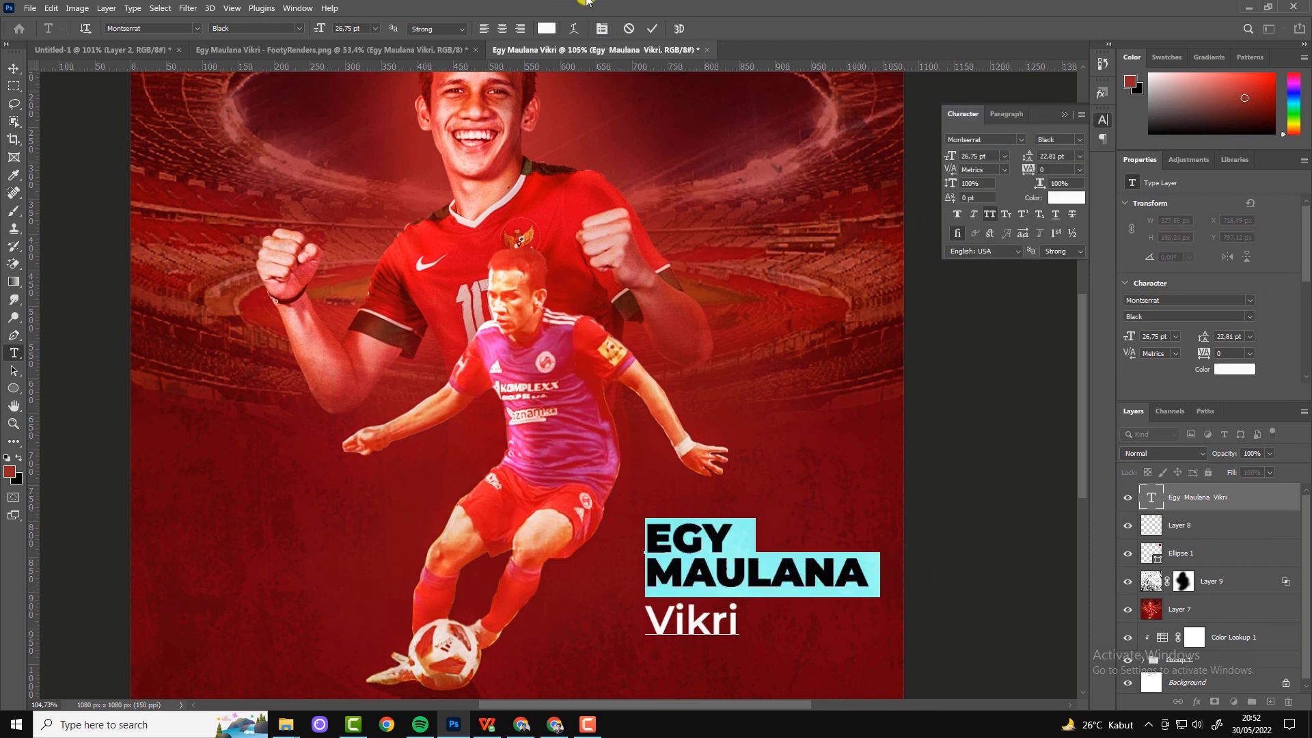
{"action": "left_click", "coordinate": [654, 31]}
Step: Check the Vikri line, fit the poster in view, and open the text layer's Fill control
{"action": "key", "text": "ctrl+minus"}
{"action": "key", "text": "ctrl+0"}
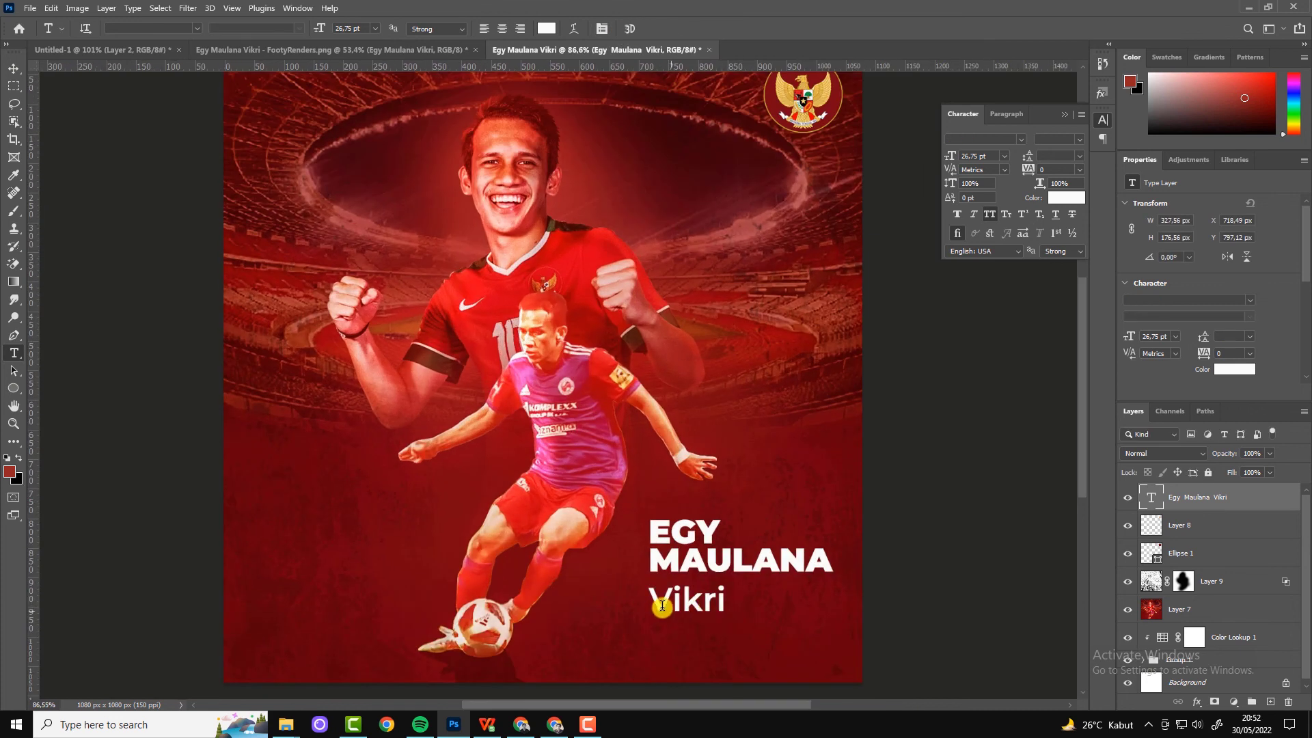
{"action": "left_click_drag", "start_coordinate": [651, 597], "coordinate": [747, 596]}
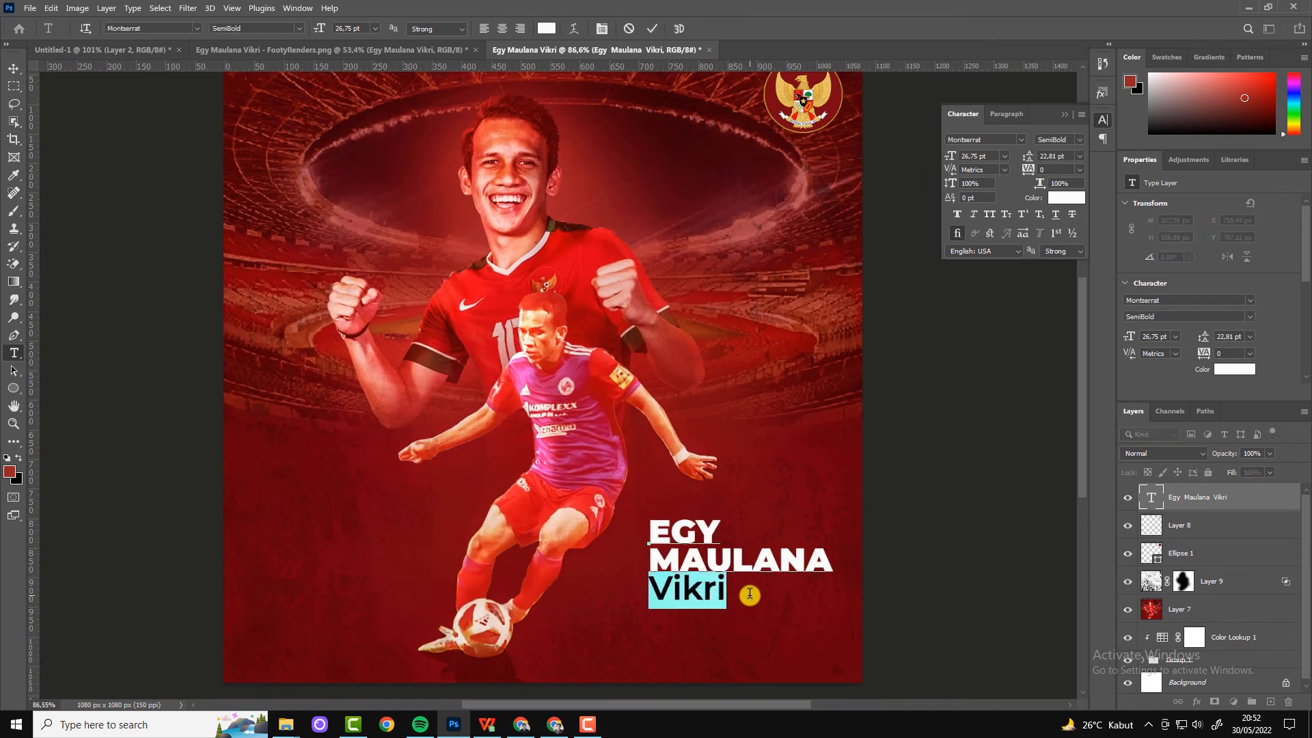
{"action": "left_click", "coordinate": [653, 31]}
{"action": "key", "text": "ctrl+minus"}
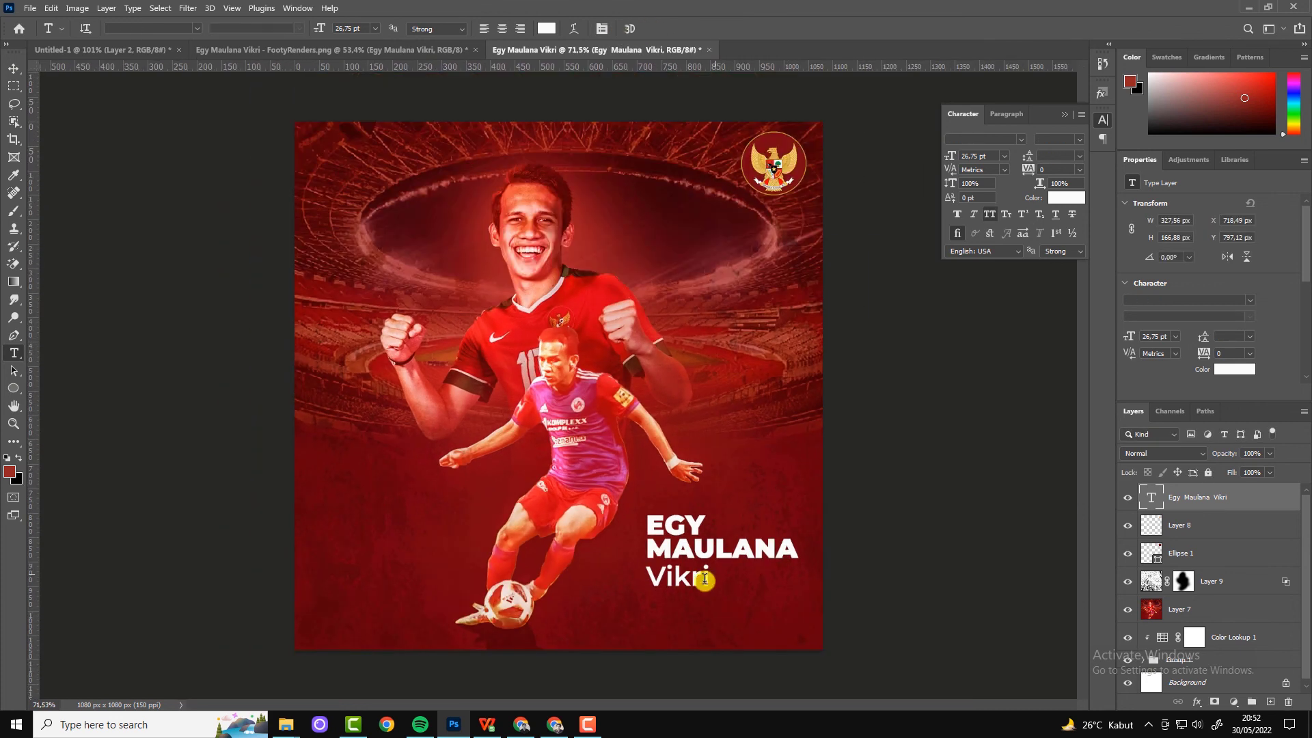
{"action": "left_click", "coordinate": [26, 71]}
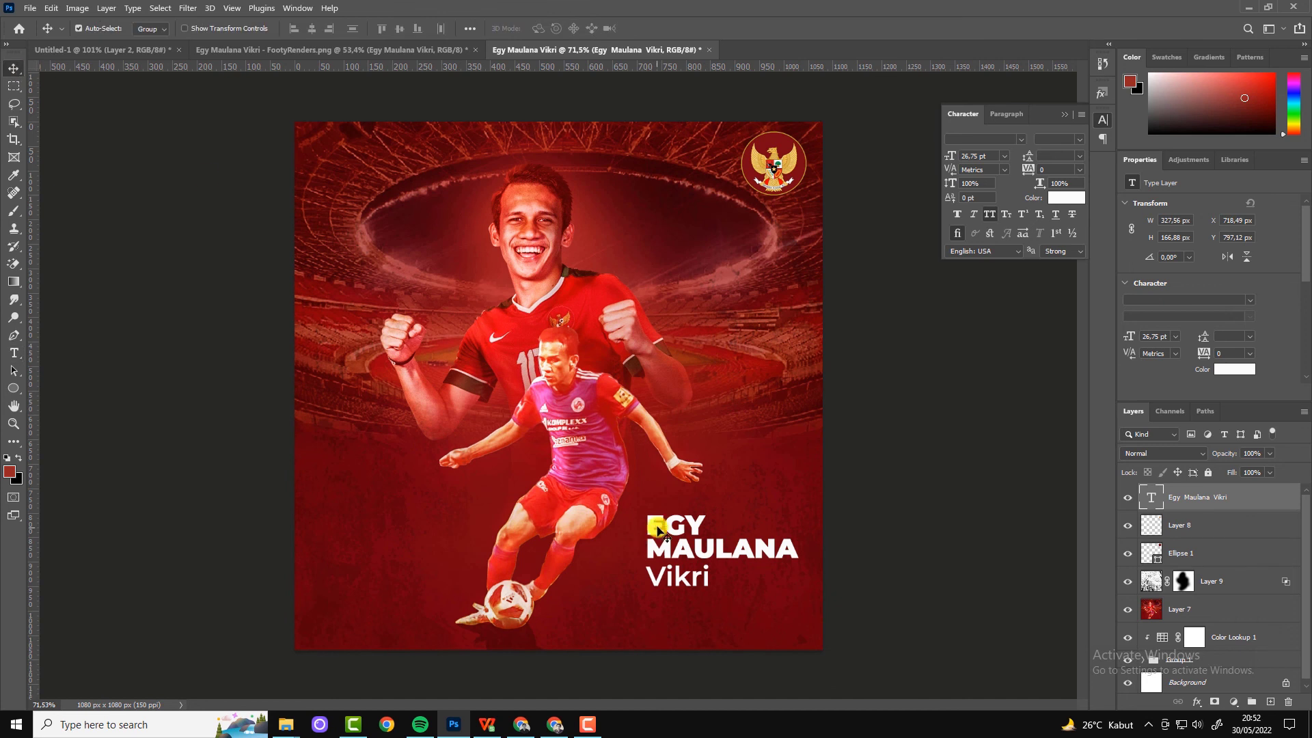
{"action": "left_click", "coordinate": [1269, 473]}
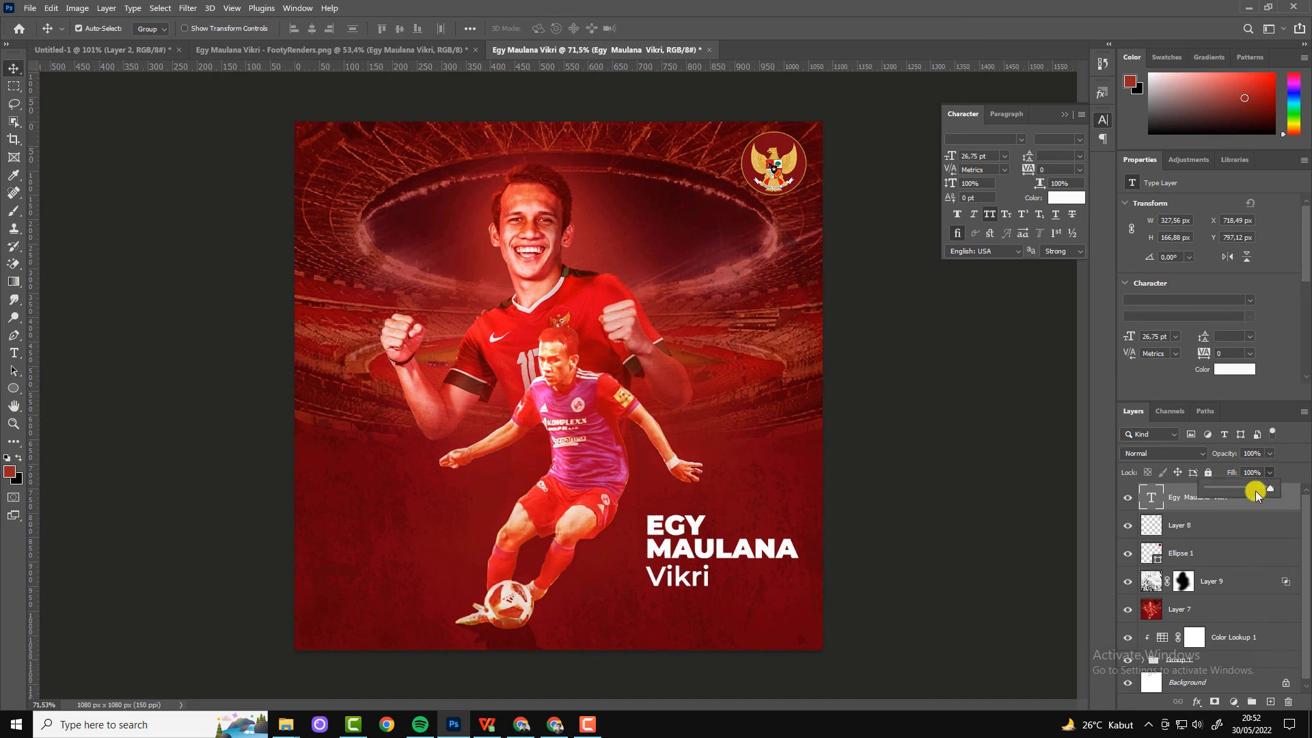
Step: Drop the name text's fill to 0% and add a Stroke layer effect
{"action": "left_click", "coordinate": [1217, 489]}
{"action": "left_click_drag", "start_coordinate": [1218, 499], "coordinate": [1197, 492]}
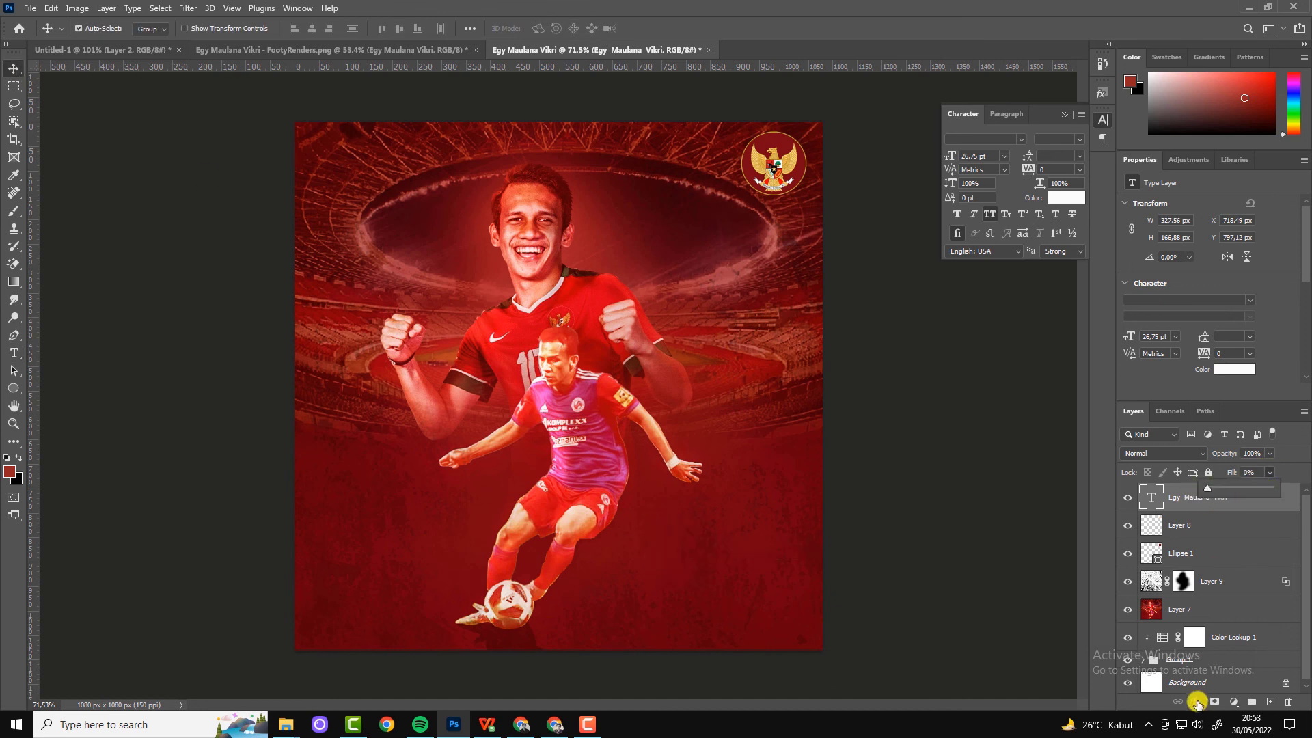
{"action": "left_click", "coordinate": [1197, 701]}
{"action": "left_click", "coordinate": [1213, 593]}
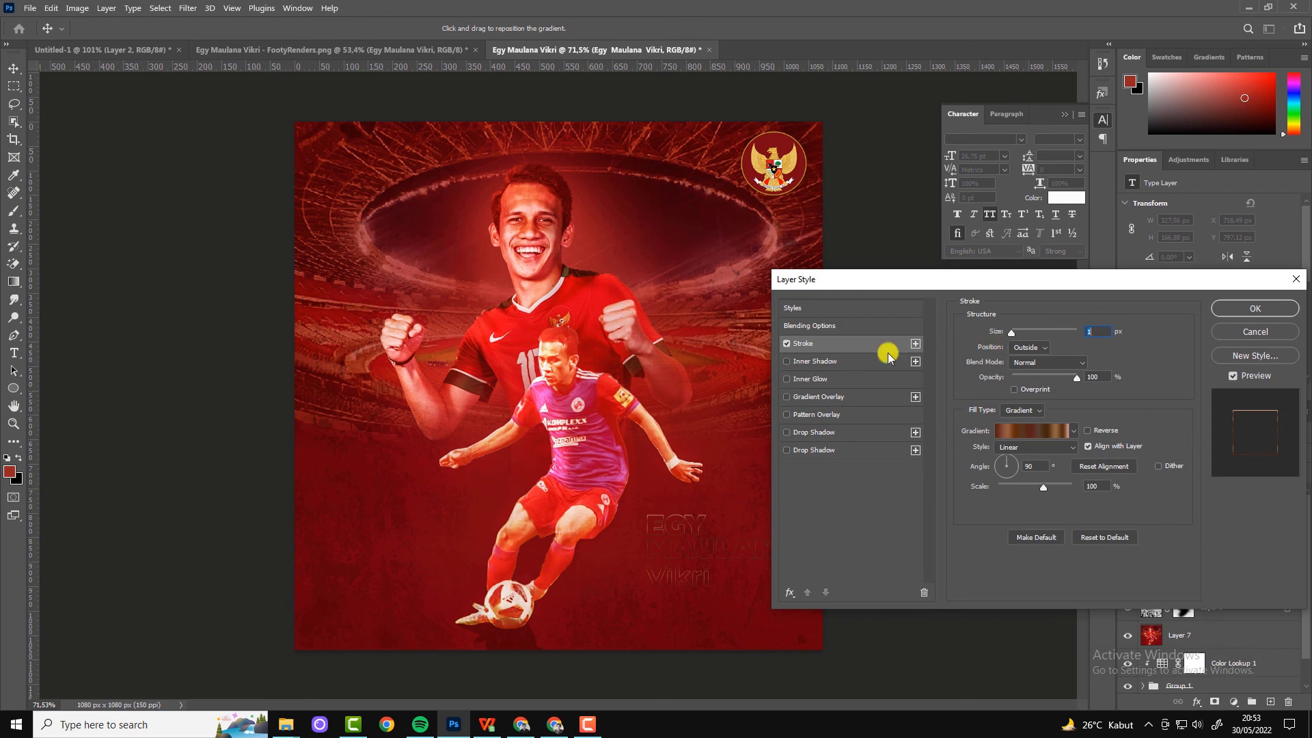
Step: Try red-to-black and red-to-transparent gradient presets for the stroke
{"action": "left_click", "coordinate": [1073, 431]}
{"action": "left_click", "coordinate": [962, 458]}
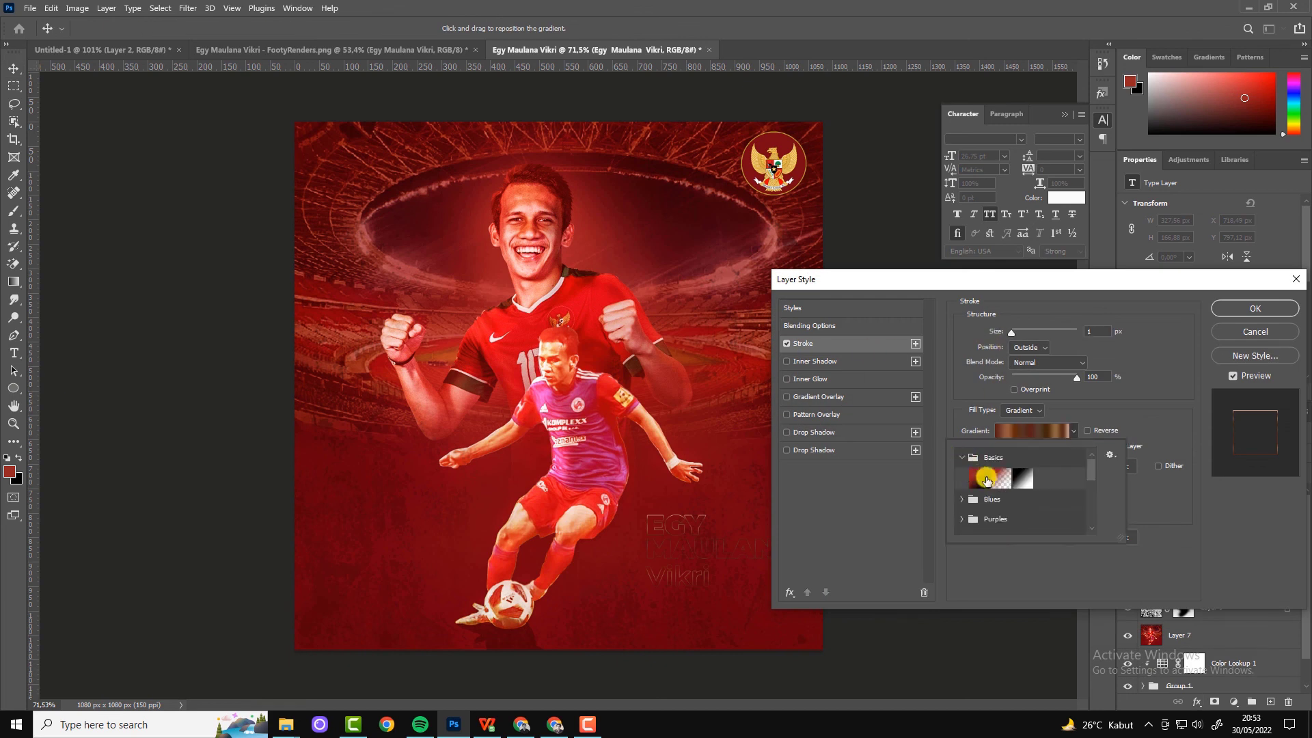
{"action": "left_click", "coordinate": [981, 478]}
{"action": "left_click", "coordinate": [1012, 340]}
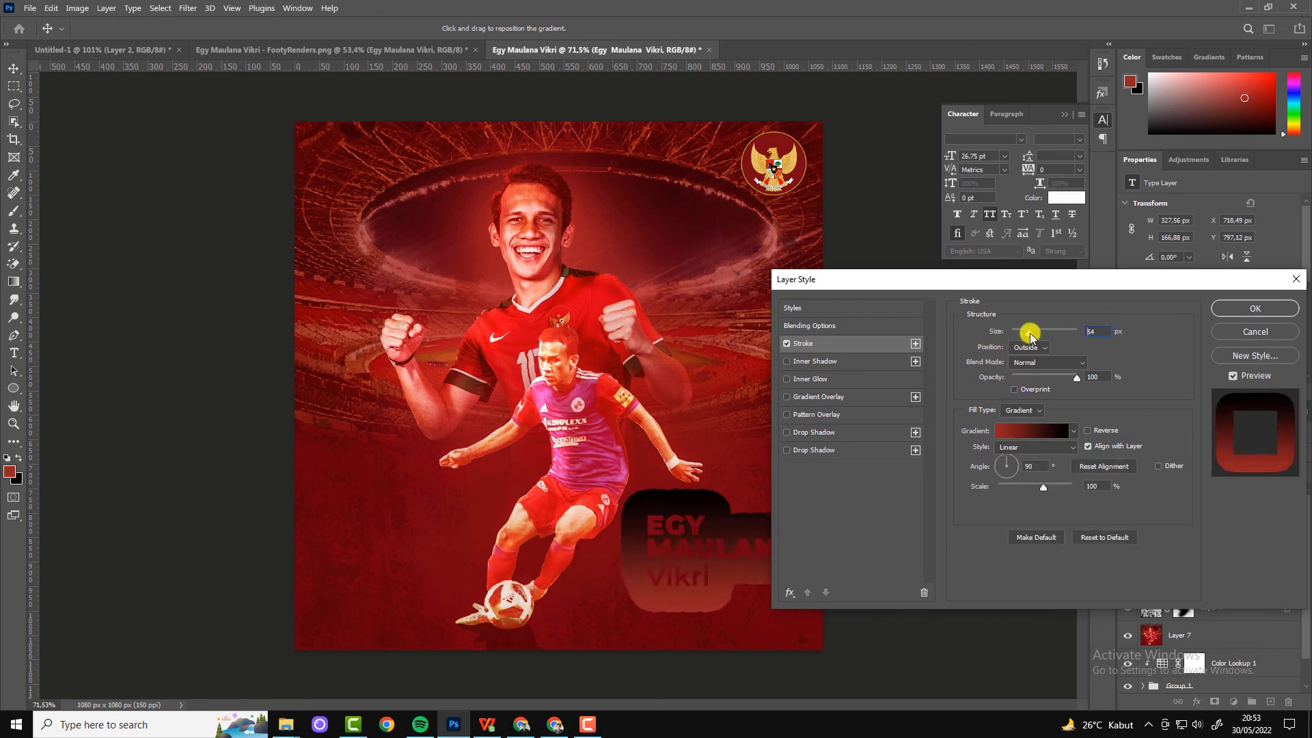
{"action": "left_click", "coordinate": [998, 332]}
{"action": "left_click", "coordinate": [1090, 433]}
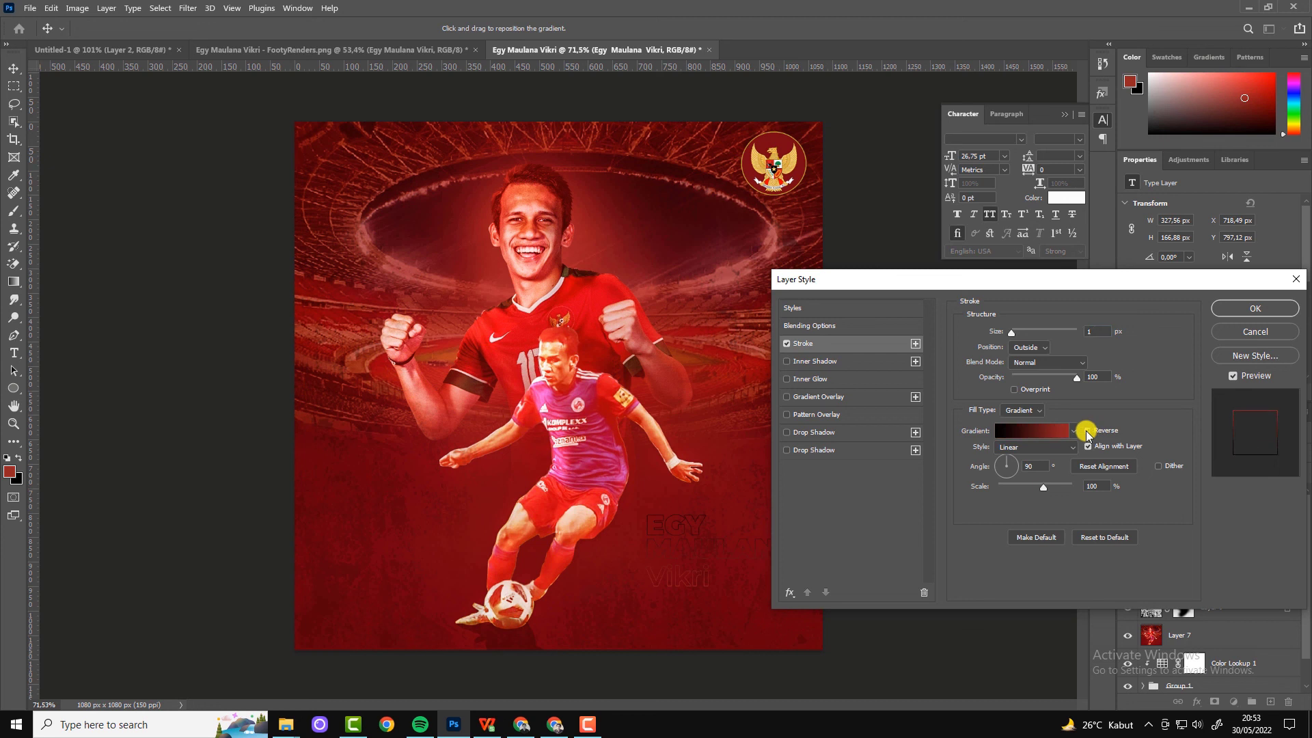
{"action": "left_click", "coordinate": [1071, 432]}
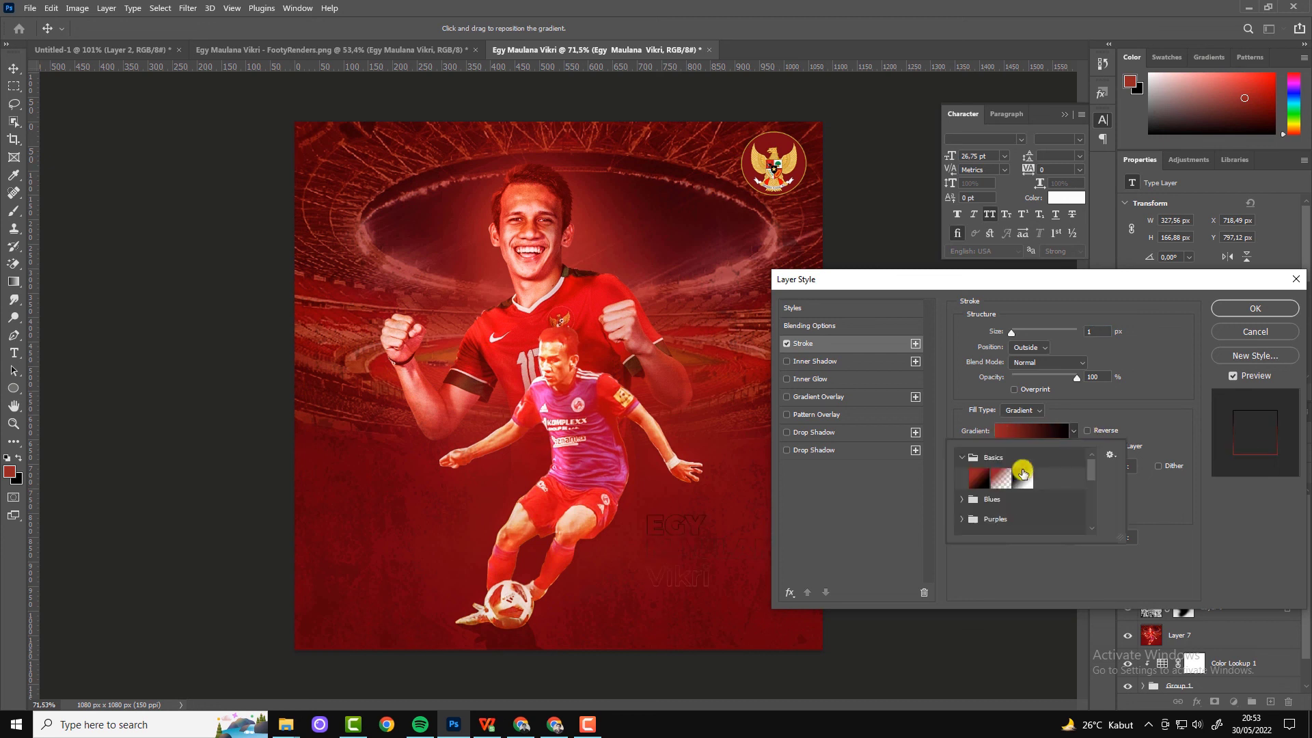
{"action": "left_click", "coordinate": [962, 457]}
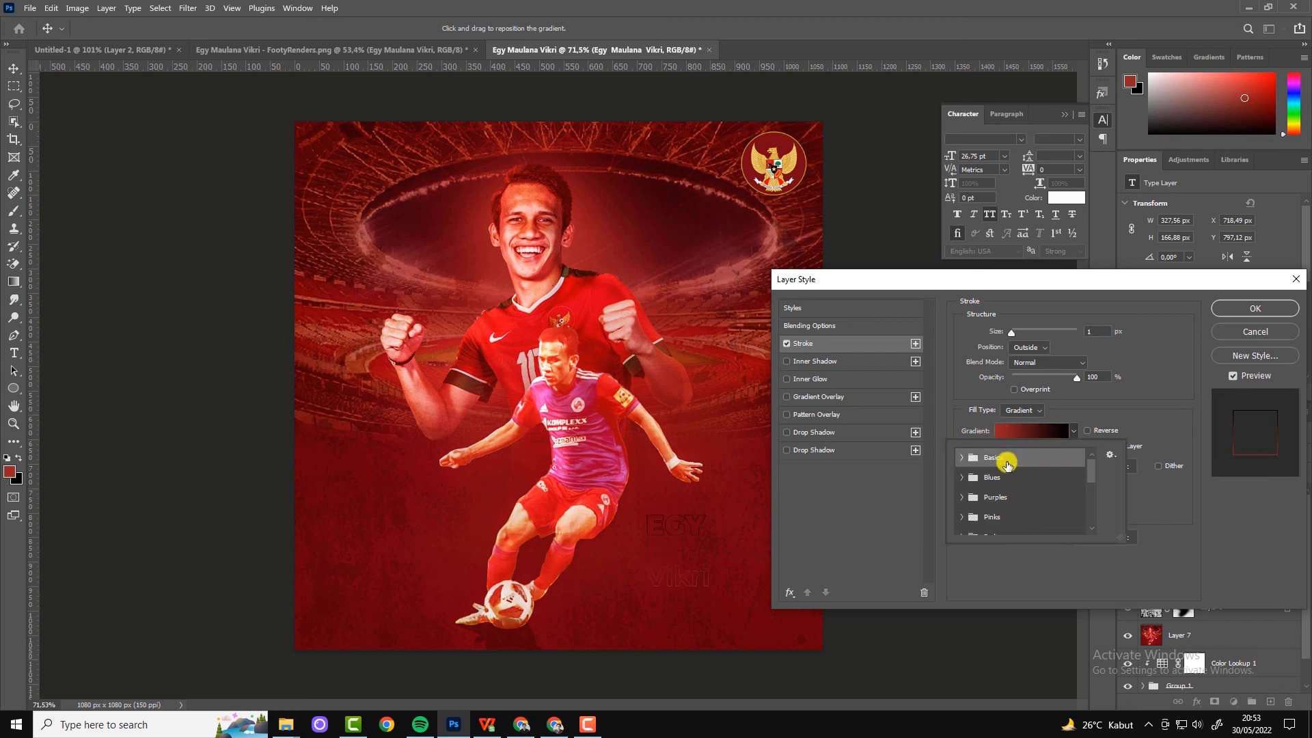
{"action": "left_click", "coordinate": [963, 458]}
{"action": "left_click", "coordinate": [1002, 479]}
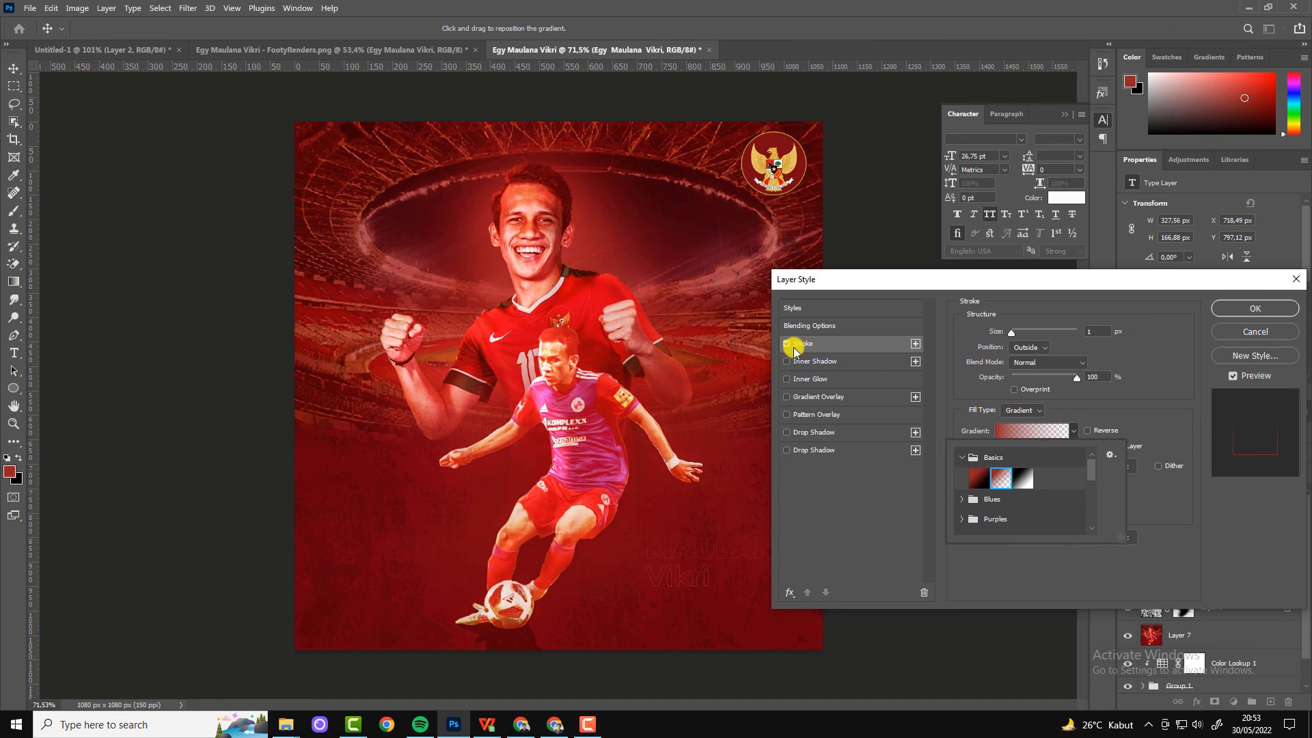
Step: Edit the stroke gradient from Black, White into an all-white gradient
{"action": "left_click", "coordinate": [1052, 432]}
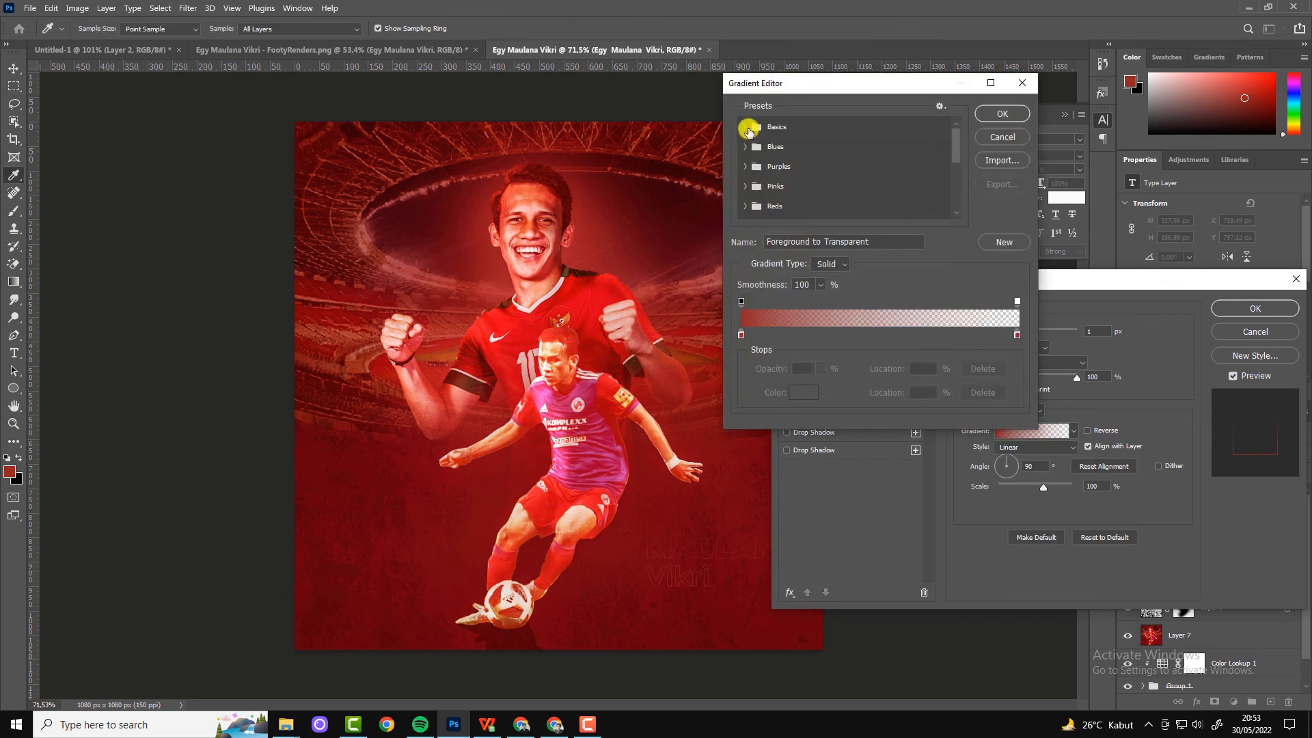
{"action": "left_click", "coordinate": [749, 131]}
{"action": "left_click", "coordinate": [804, 152]}
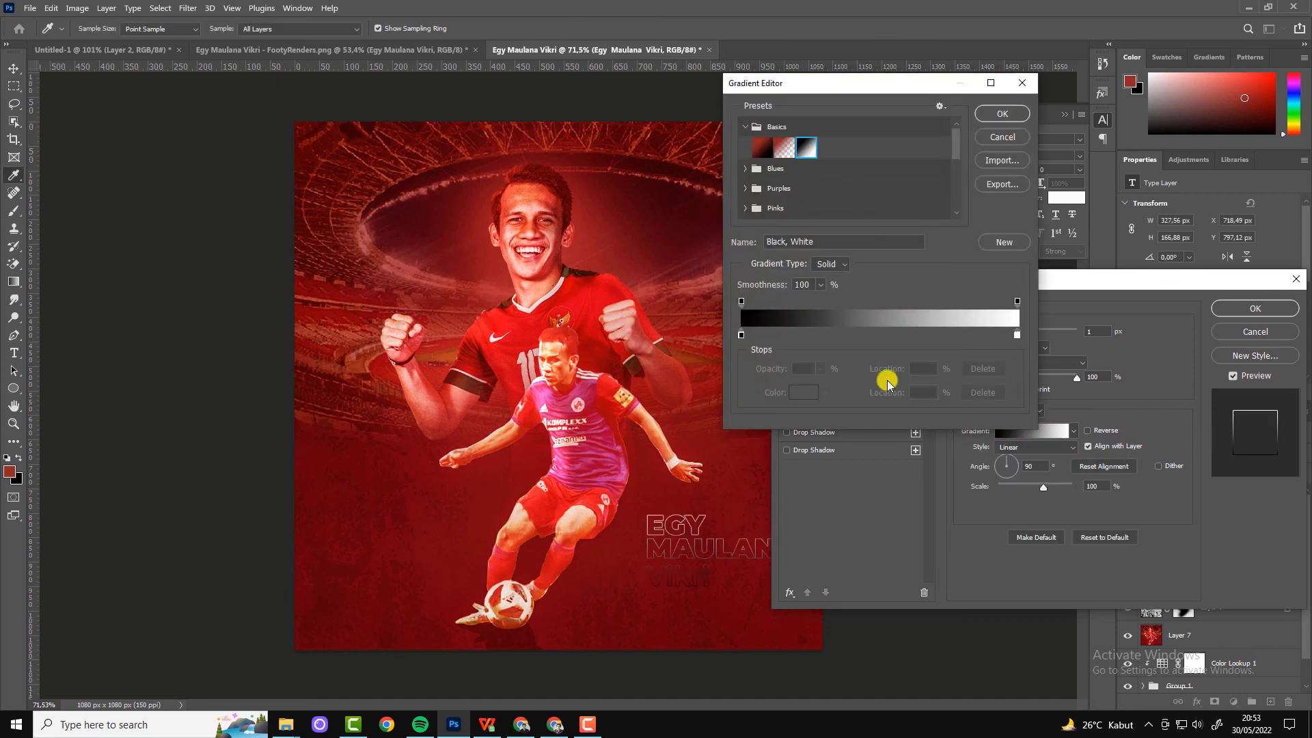
{"action": "left_click", "coordinate": [742, 334]}
{"action": "left_click", "coordinate": [804, 395]}
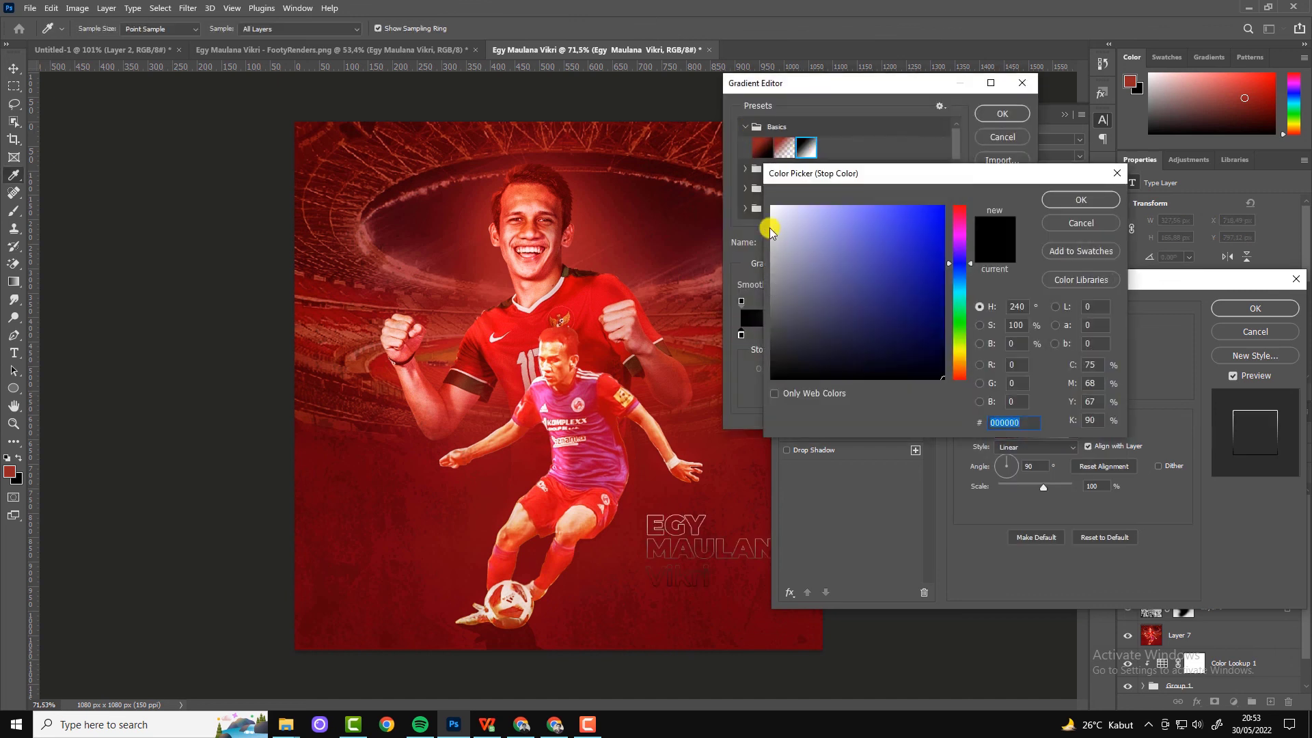
{"action": "left_click", "coordinate": [772, 206]}
{"action": "left_click", "coordinate": [1082, 200]}
{"action": "left_click", "coordinate": [1002, 114]}
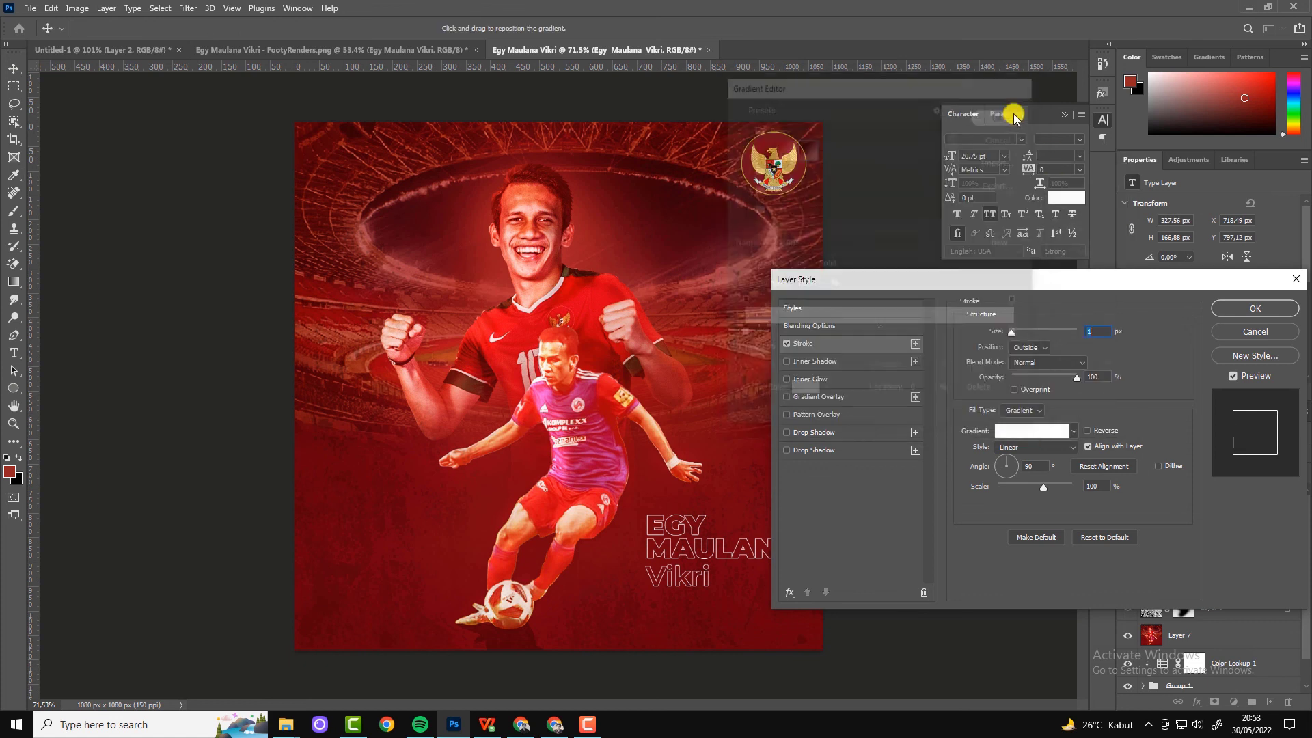
Step: Set the stroke size to 1 px, apply it, and move the name text lower
{"action": "type", "text": "1"}
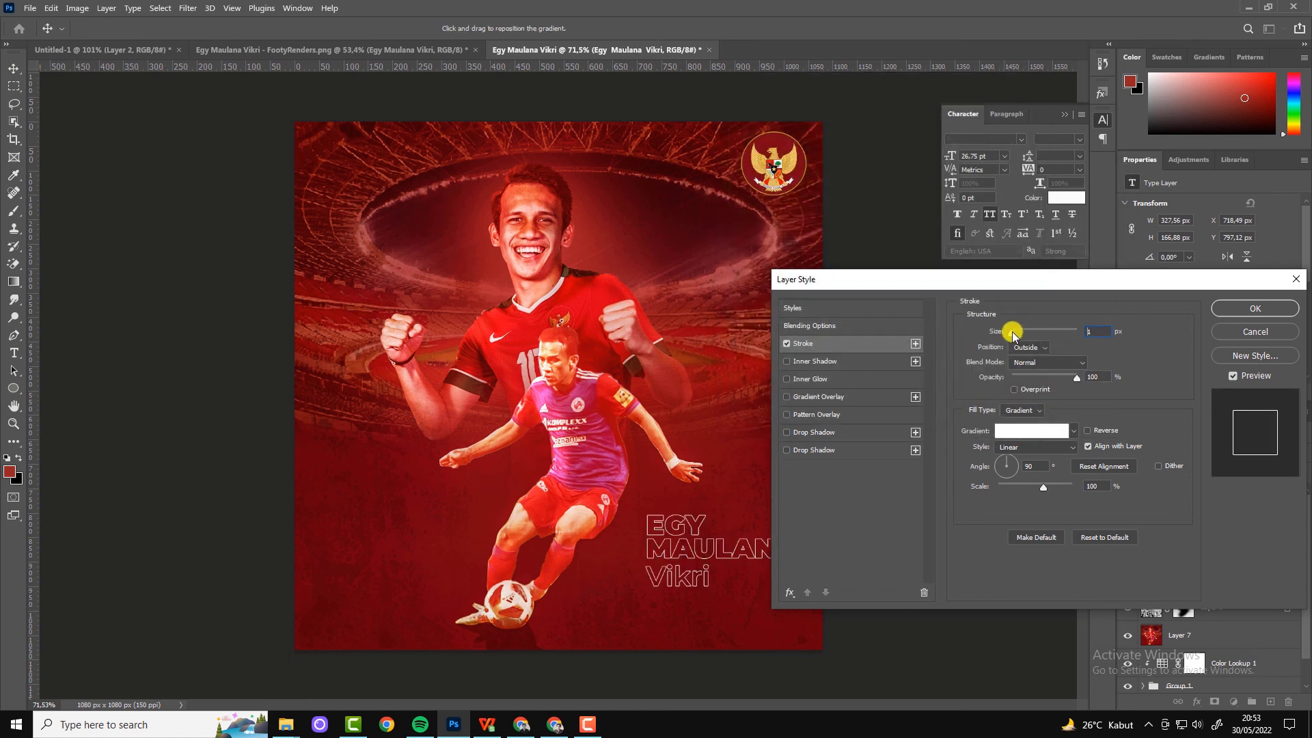
{"action": "left_click", "coordinate": [1219, 318]}
{"action": "scroll", "coordinate": [730, 560], "scroll_direction": "up", "scroll_amount": 2}
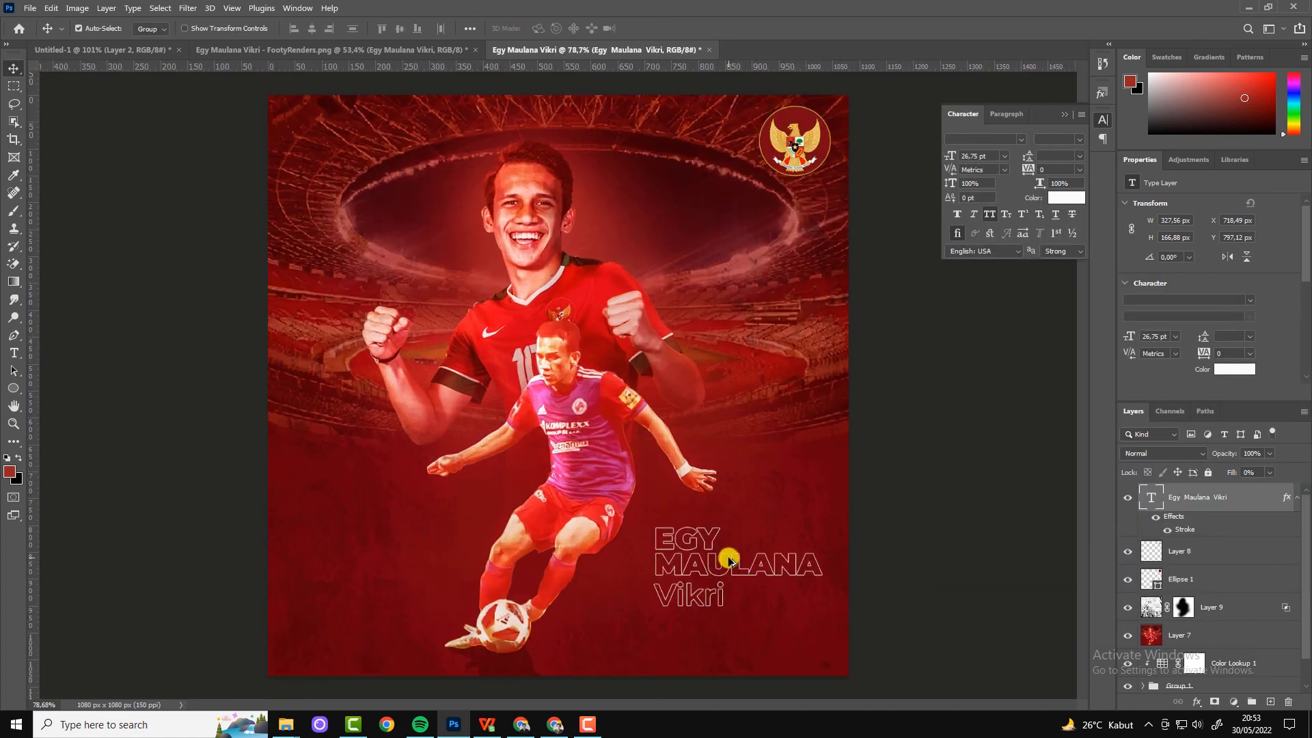
{"action": "left_click_drag", "start_coordinate": [705, 543], "coordinate": [703, 578]}
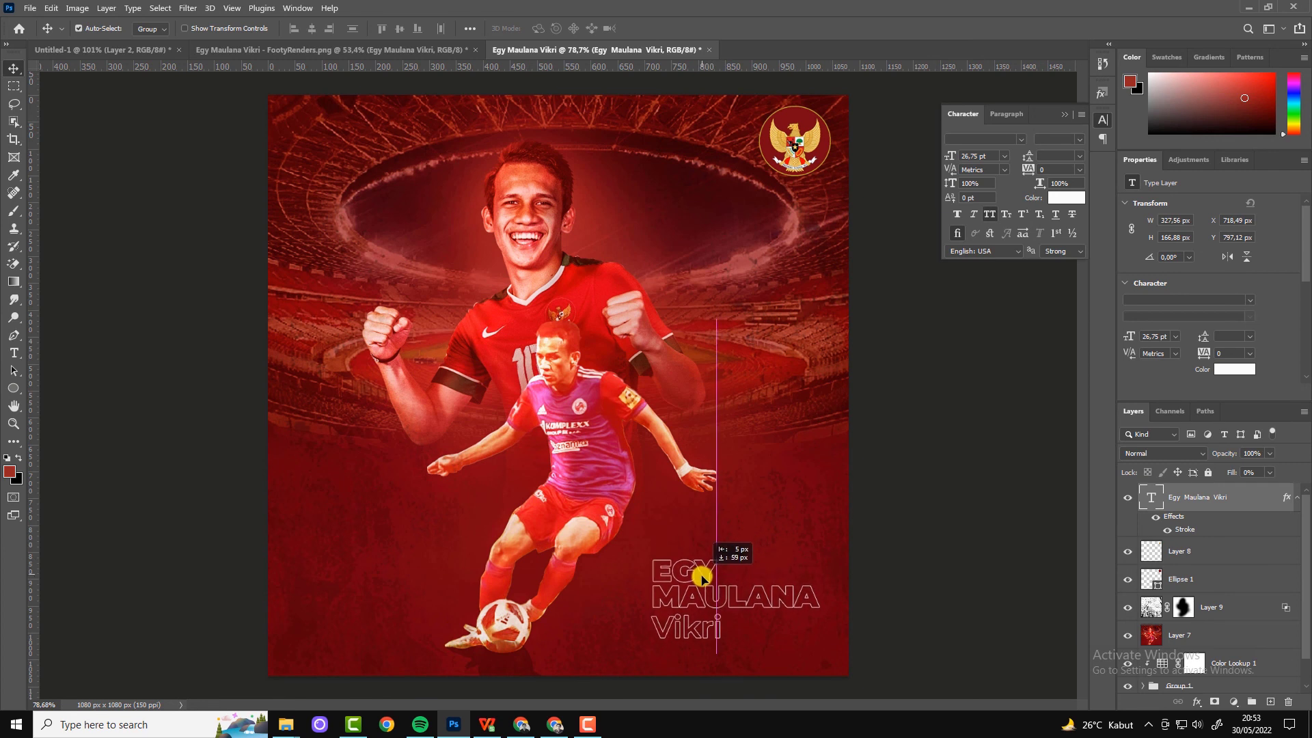
{"action": "scroll", "coordinate": [717, 576], "scroll_direction": "down", "scroll_amount": 1}
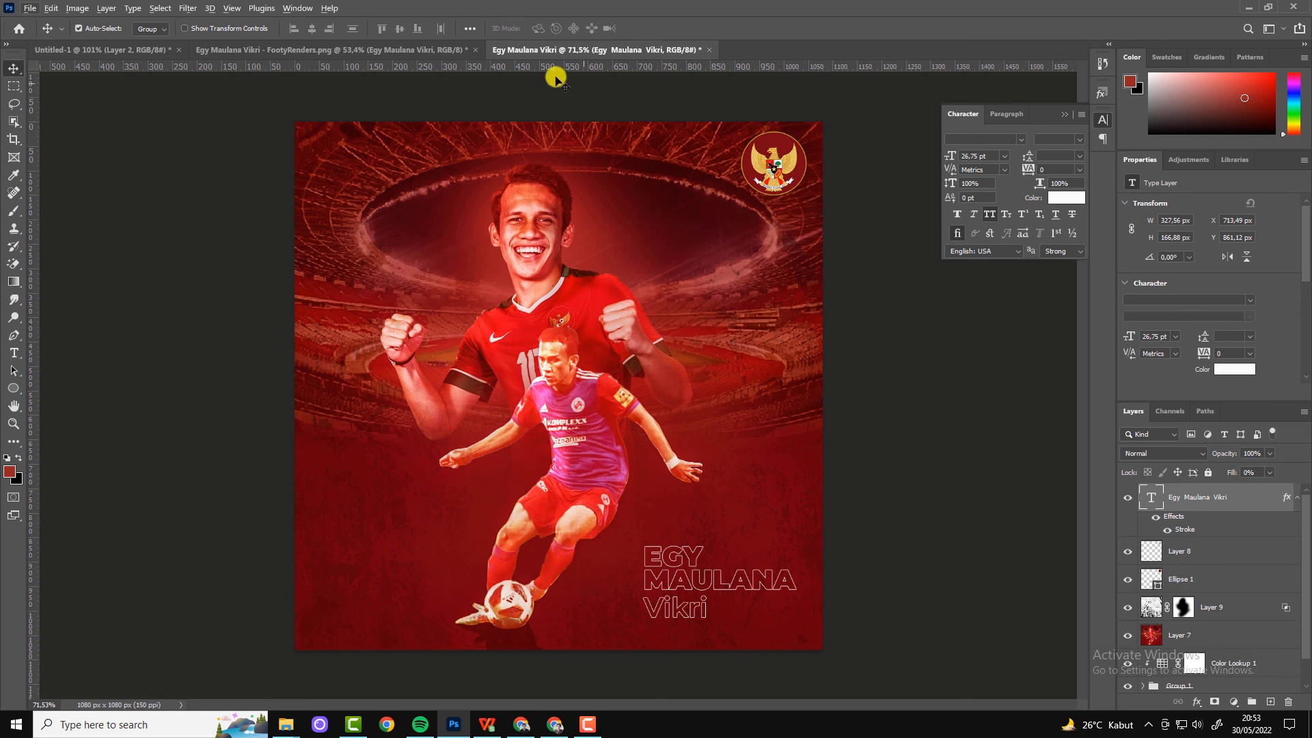
Step: Hide Layer 3, then copy the contour texture and its Levels layer from Untitled-1 into the poster
{"action": "left_click", "coordinate": [358, 49]}
{"action": "left_click", "coordinate": [687, 433]}
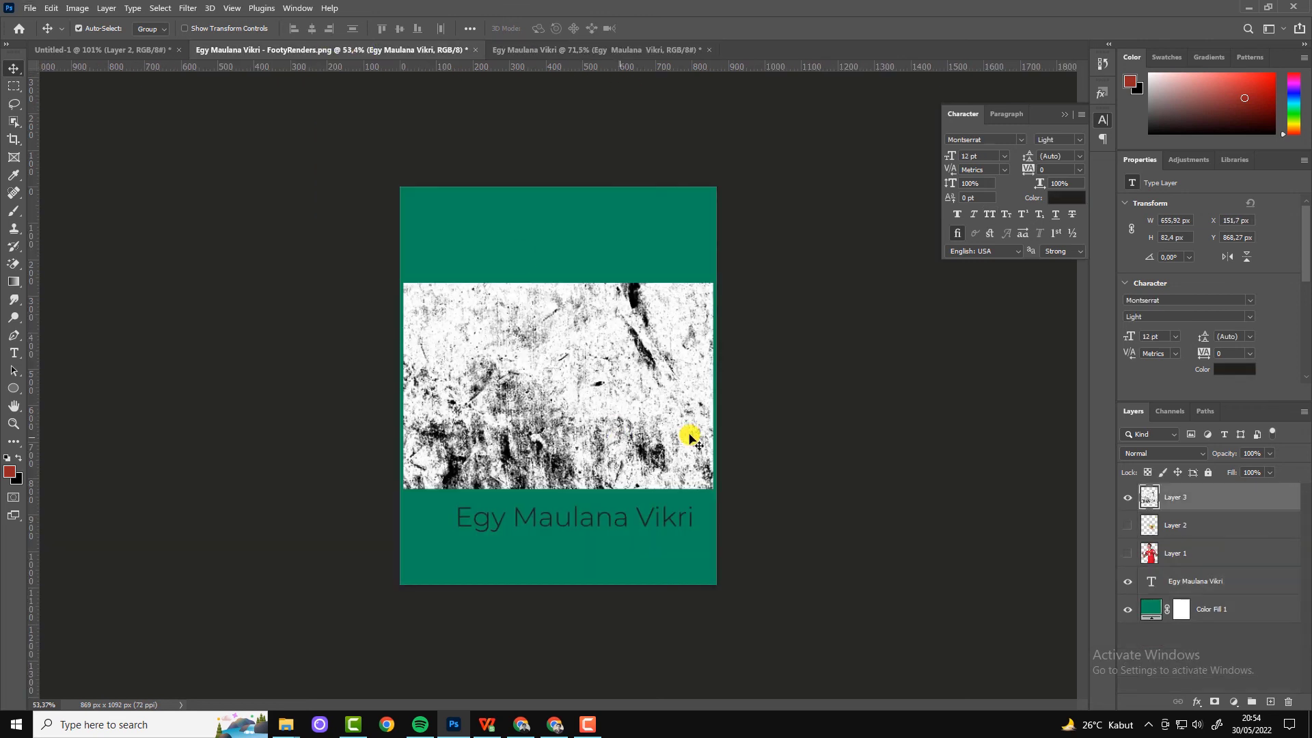
{"action": "left_click", "coordinate": [1127, 501]}
{"action": "left_click", "coordinate": [151, 51]}
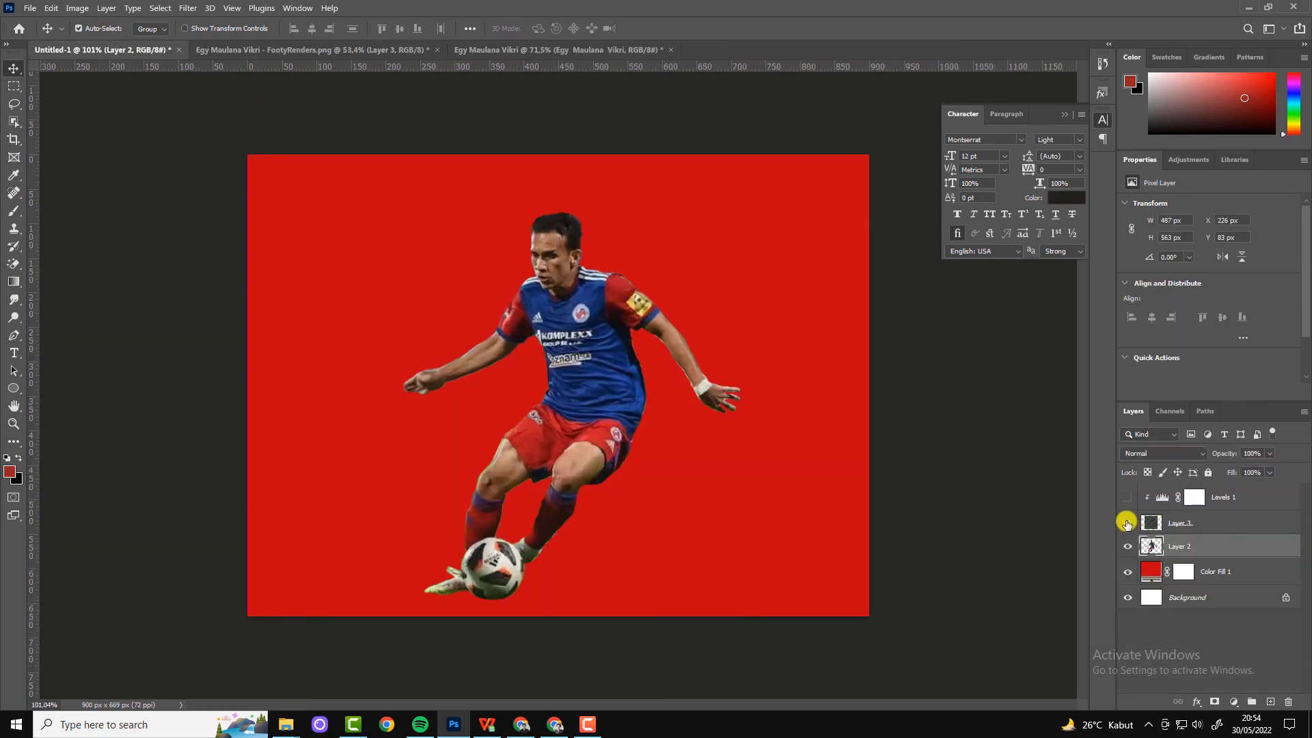
{"action": "left_click_drag", "start_coordinate": [1127, 524], "coordinate": [1127, 497]}
{"action": "mouse_move", "coordinate": [581, 300]}
{"action": "left_mouse_down"}
{"action": "mouse_move", "coordinate": [577, 96]}
{"action": "mouse_move", "coordinate": [601, 34]}
{"action": "mouse_move", "coordinate": [450, 240]}
{"action": "left_mouse_up"}
Step: Transform the contour texture to cover the whole poster
{"action": "key", "text": "ctrl+t"}
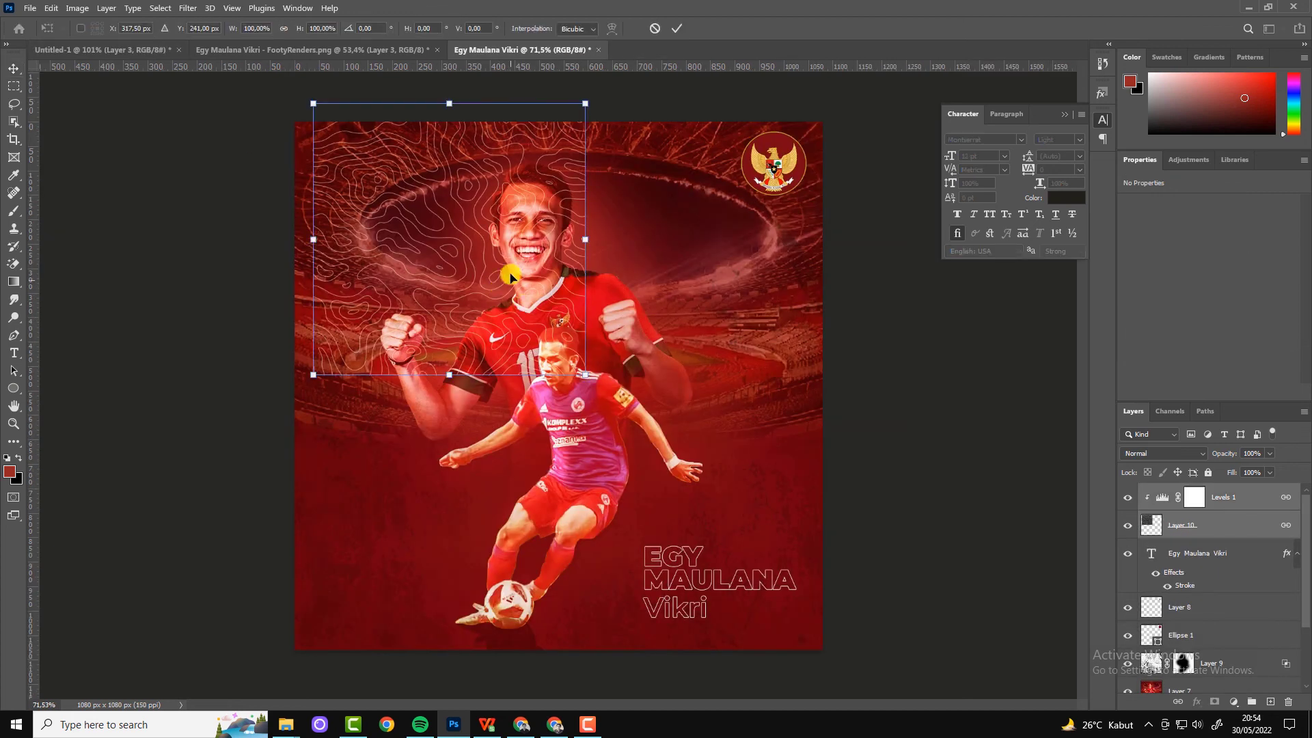
{"action": "left_click_drag", "start_coordinate": [506, 274], "coordinate": [491, 547]}
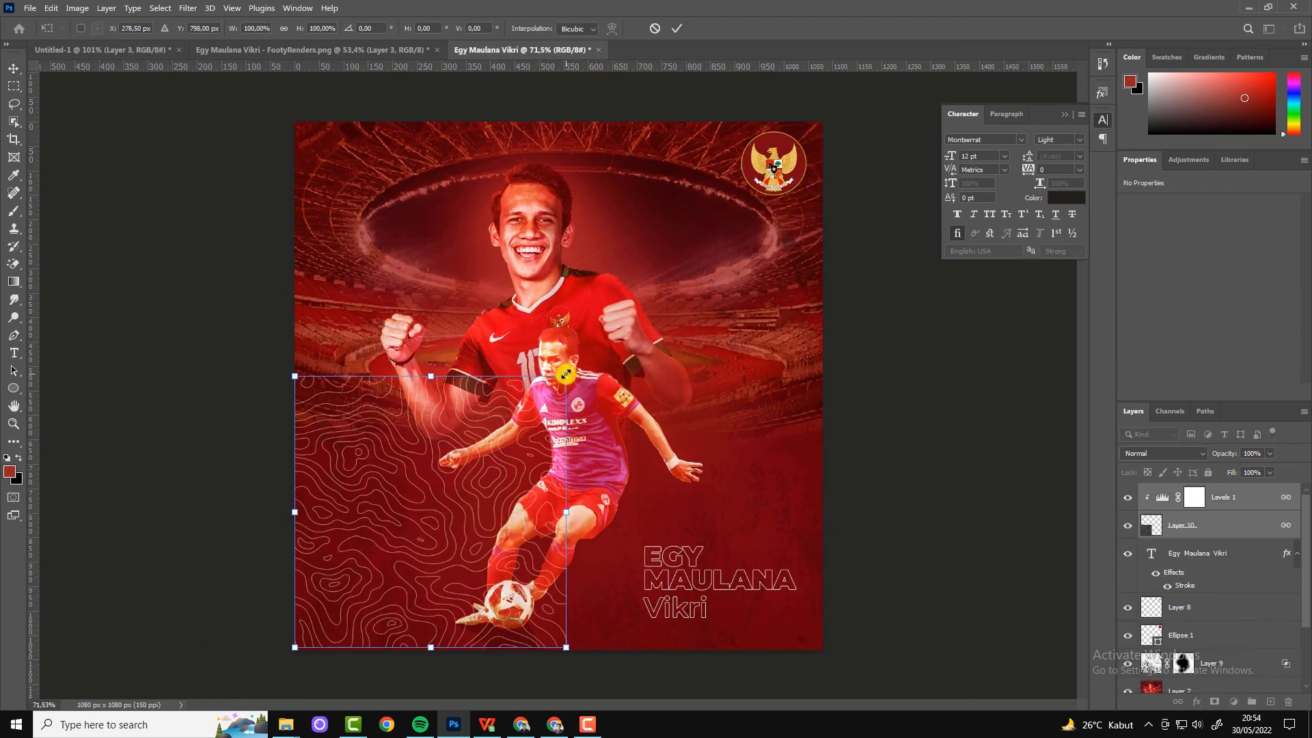
{"action": "left_click_drag", "start_coordinate": [566, 374], "coordinate": [888, 182]}
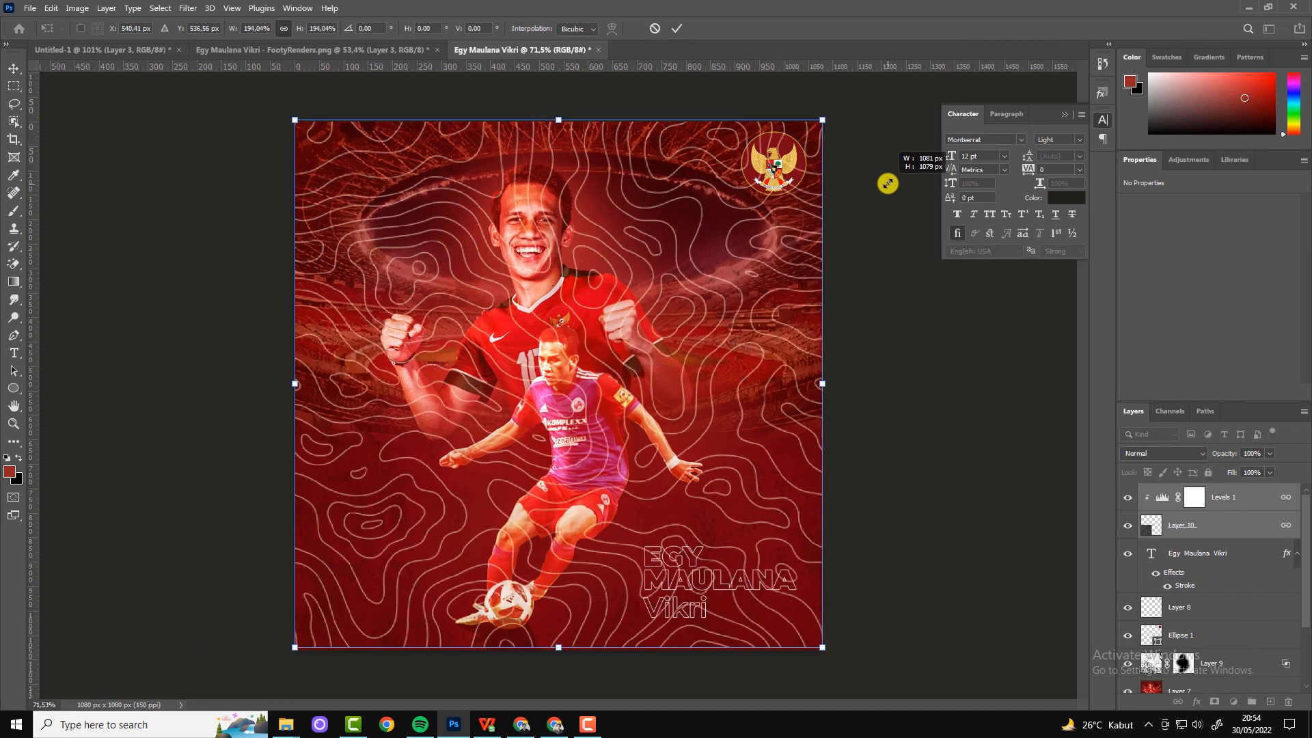
{"action": "left_click", "coordinate": [674, 30]}
Step: Set the contour texture to Screen at about 13% opacity and group it with Levels
{"action": "left_click", "coordinate": [1153, 454]}
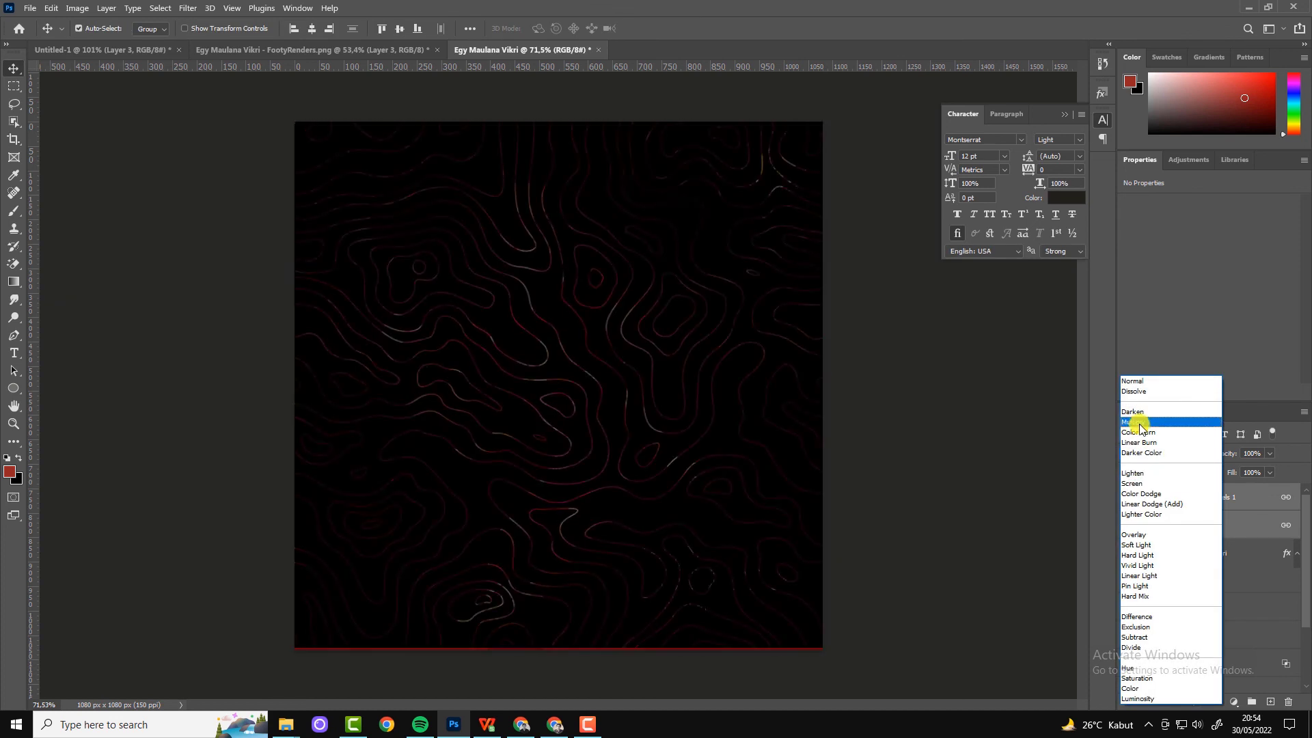
{"action": "left_click", "coordinate": [1148, 484]}
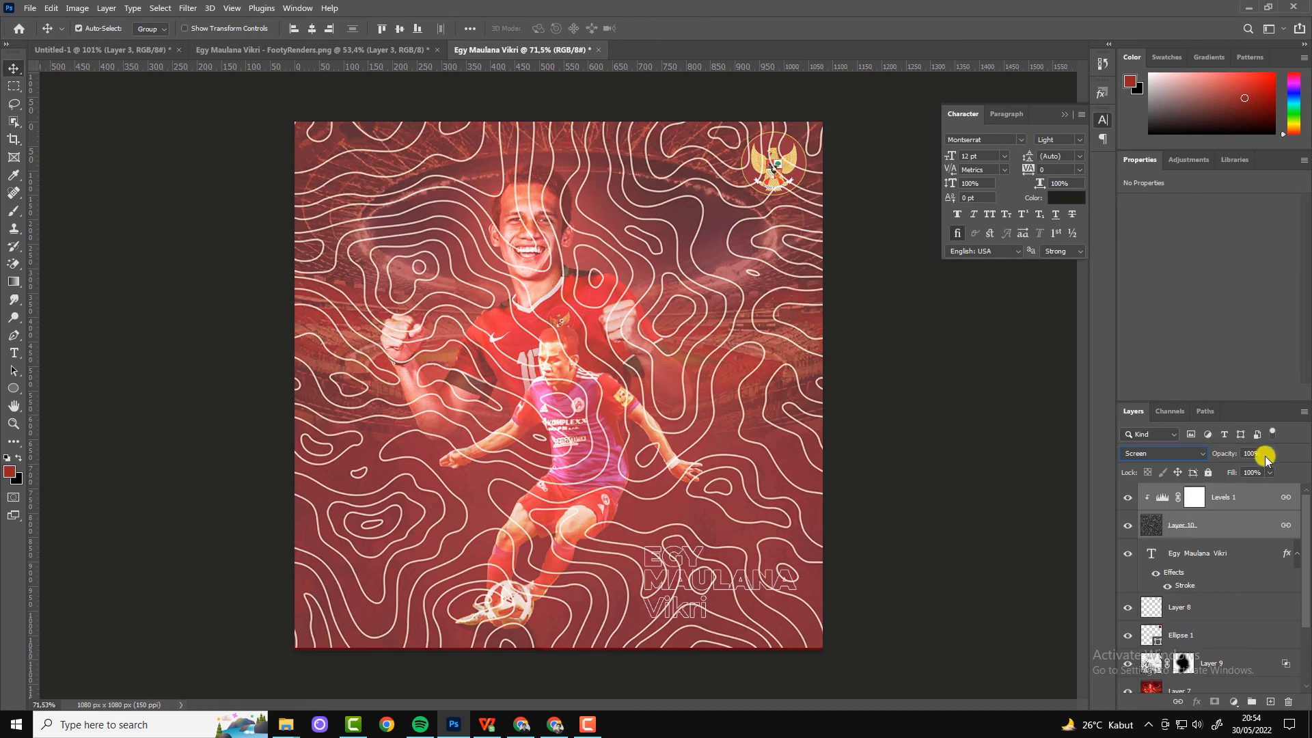
{"action": "left_click_drag", "start_coordinate": [1267, 454], "coordinate": [1220, 469]}
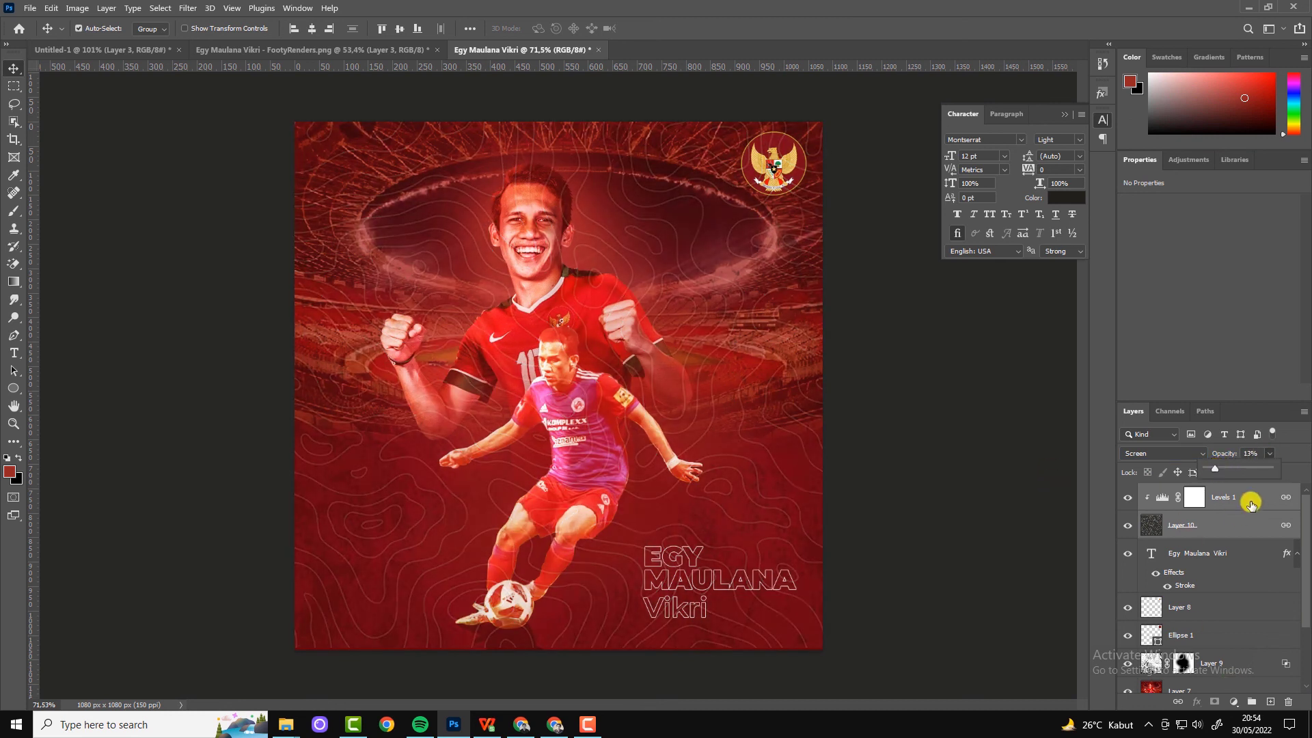
{"action": "key", "text": "ctrl+g"}
{"action": "left_click", "coordinate": [1135, 494]}
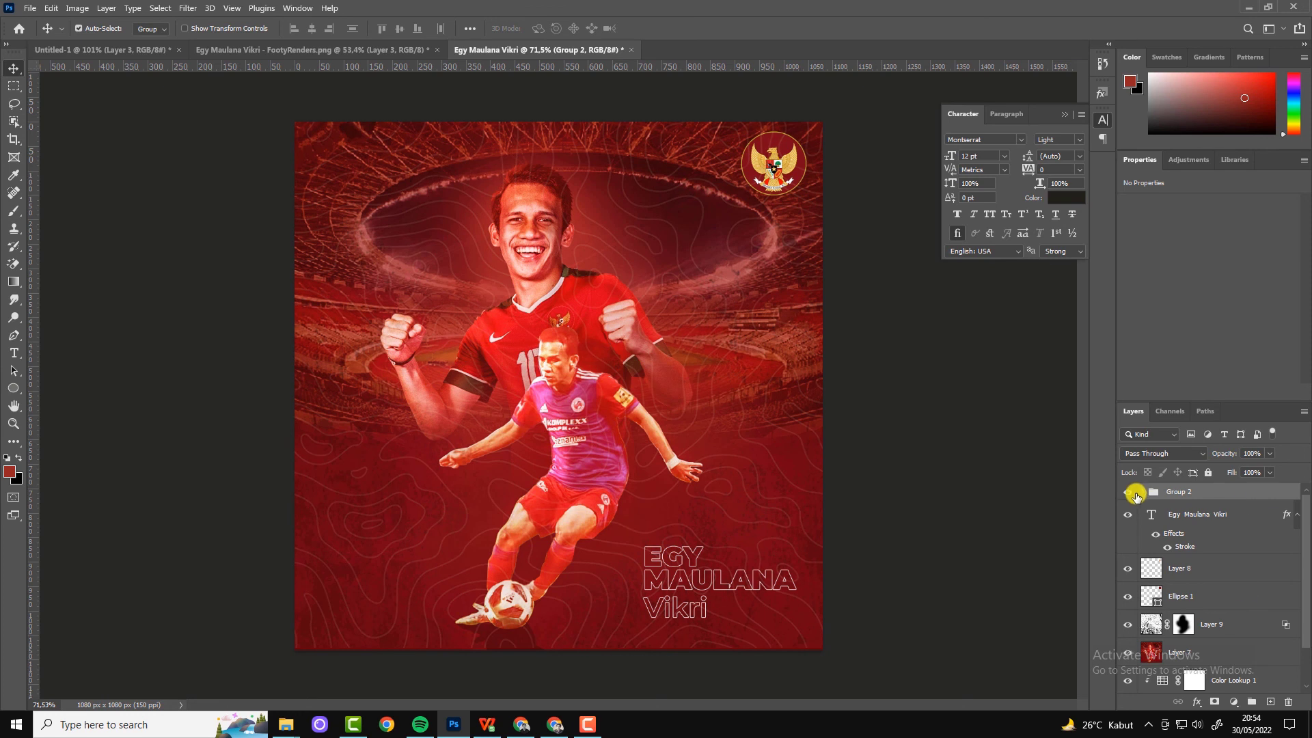
Step: Mask Group 2, brush out contour lines around the players, and set its opacity to 50%
{"action": "left_click", "coordinate": [1220, 702]}
{"action": "left_click", "coordinate": [14, 211]}
{"action": "mouse_move", "coordinate": [558, 272]}
{"action": "left_mouse_down"}
{"action": "mouse_move", "coordinate": [539, 547]}
{"action": "mouse_move", "coordinate": [571, 293]}
{"action": "left_mouse_up"}
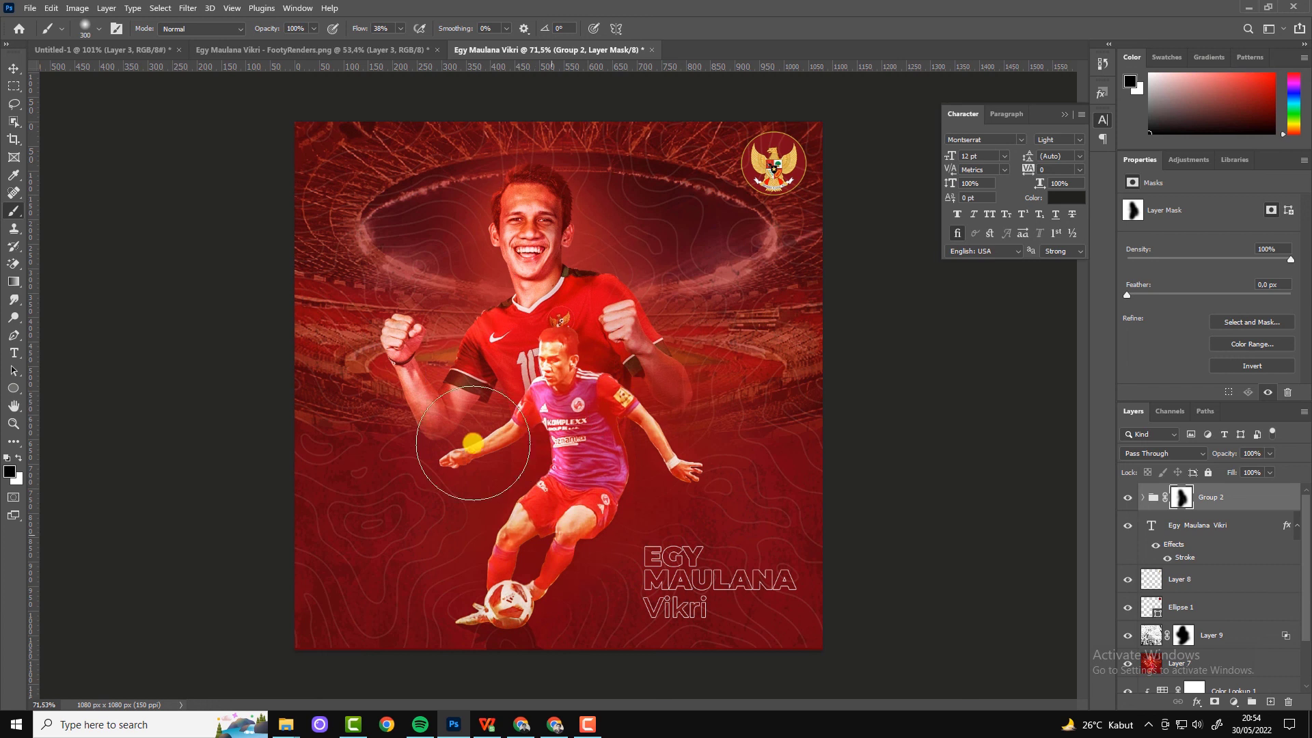
{"action": "left_click_drag", "start_coordinate": [1273, 457], "coordinate": [1241, 469]}
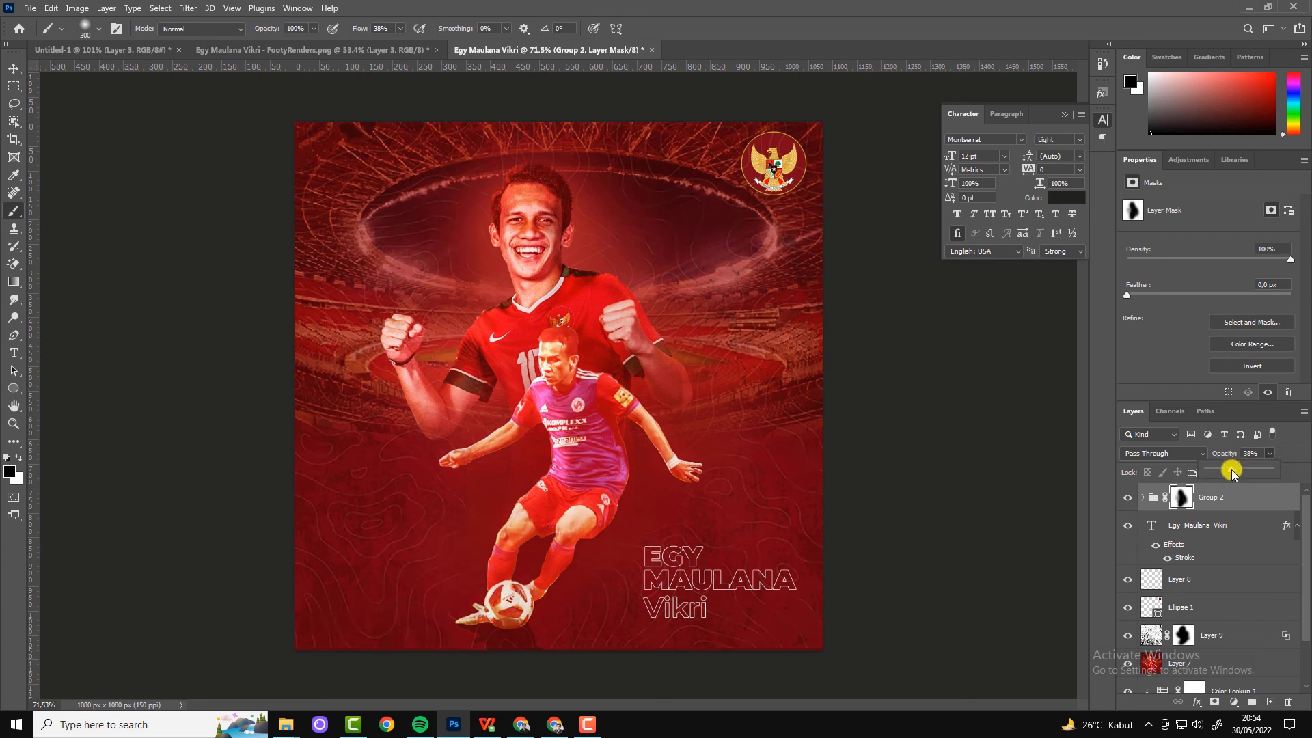
{"action": "left_click", "coordinate": [568, 226]}
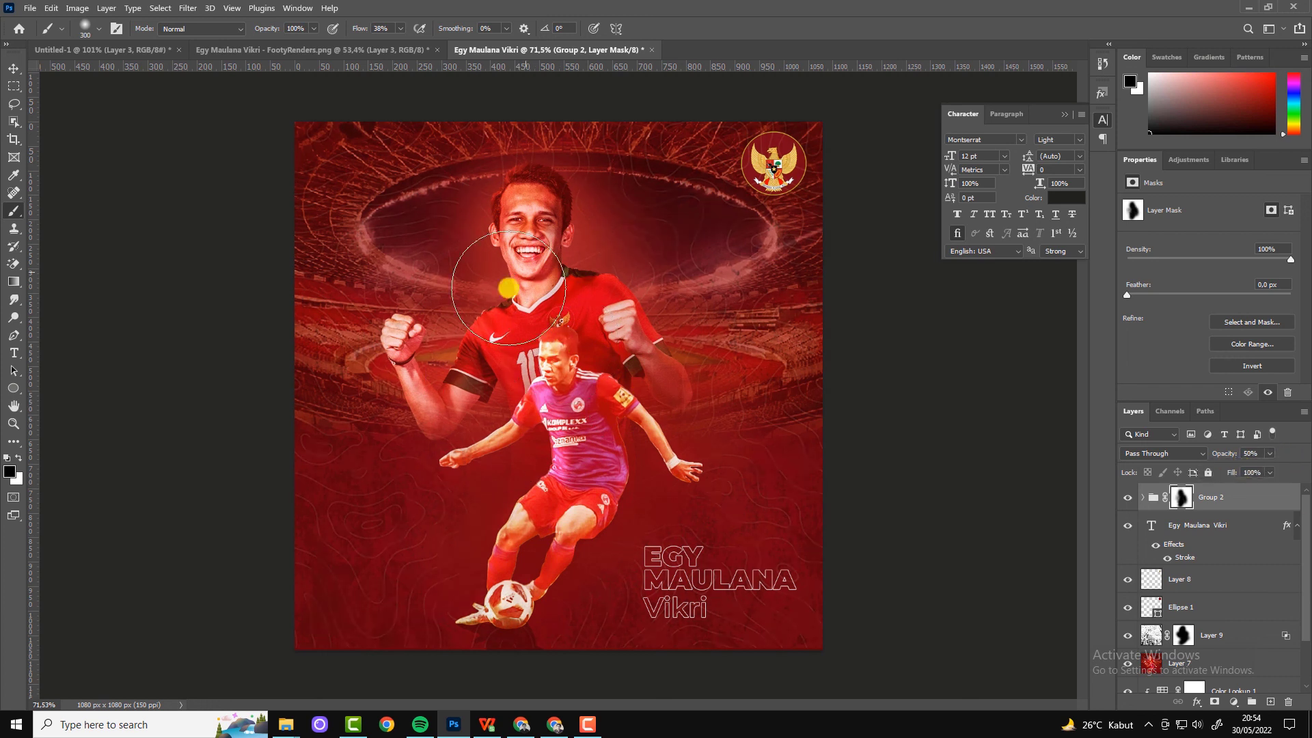
{"action": "scroll", "coordinate": [717, 410], "scroll_direction": "down", "scroll_amount": 1}
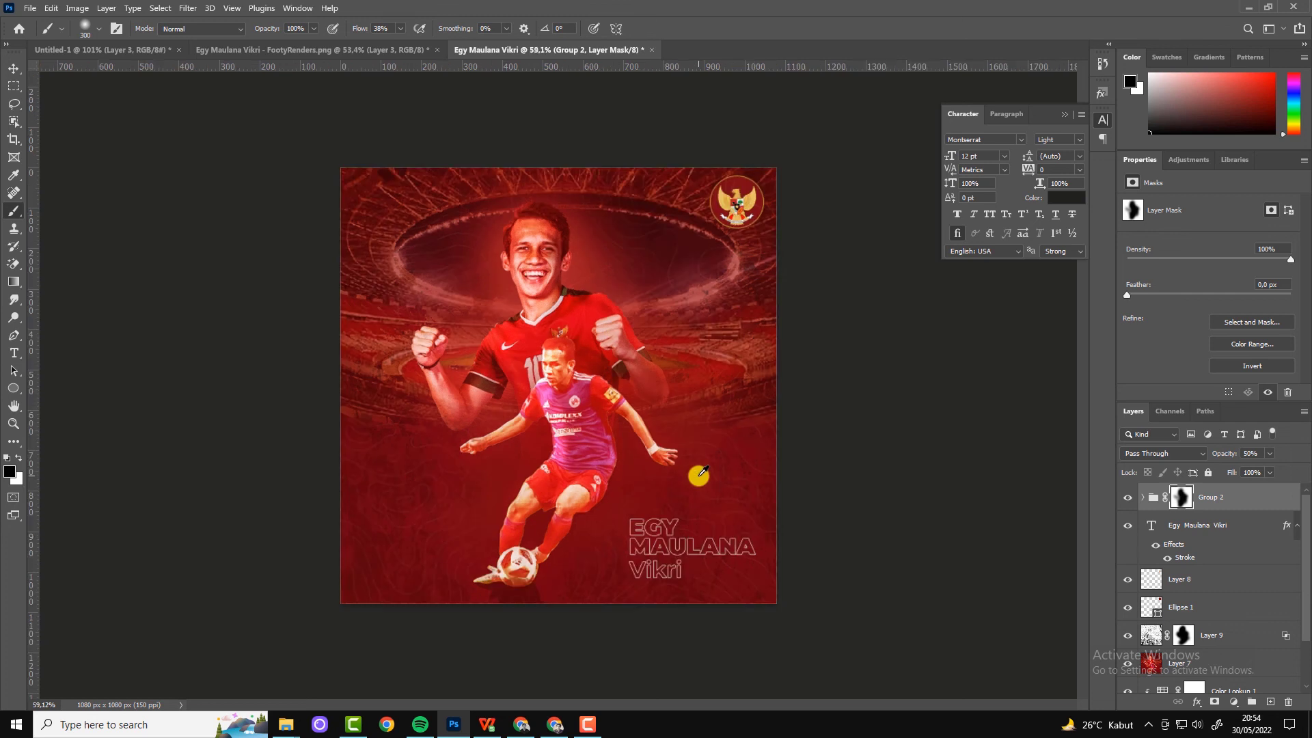